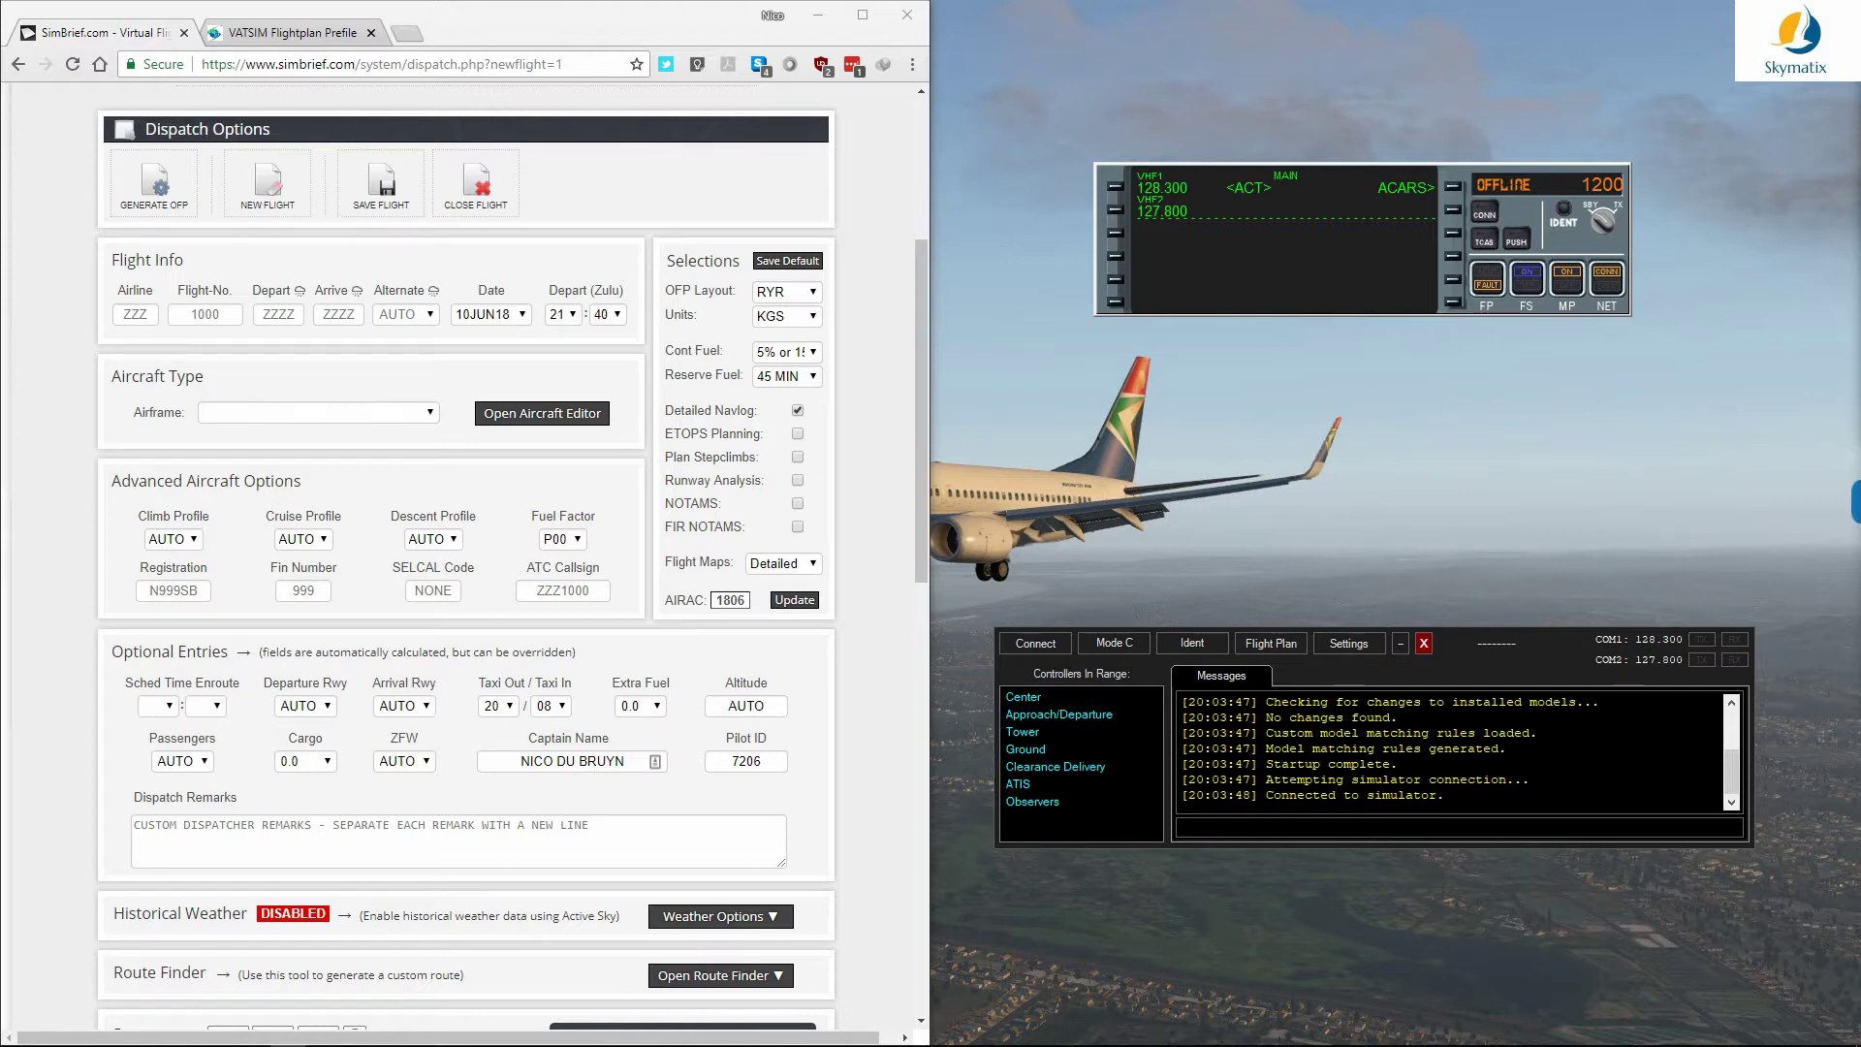
# Step: Enter airline MNO, flight number 810 and departure airport FAOR in the flight info
pyautogui.click(135, 315)
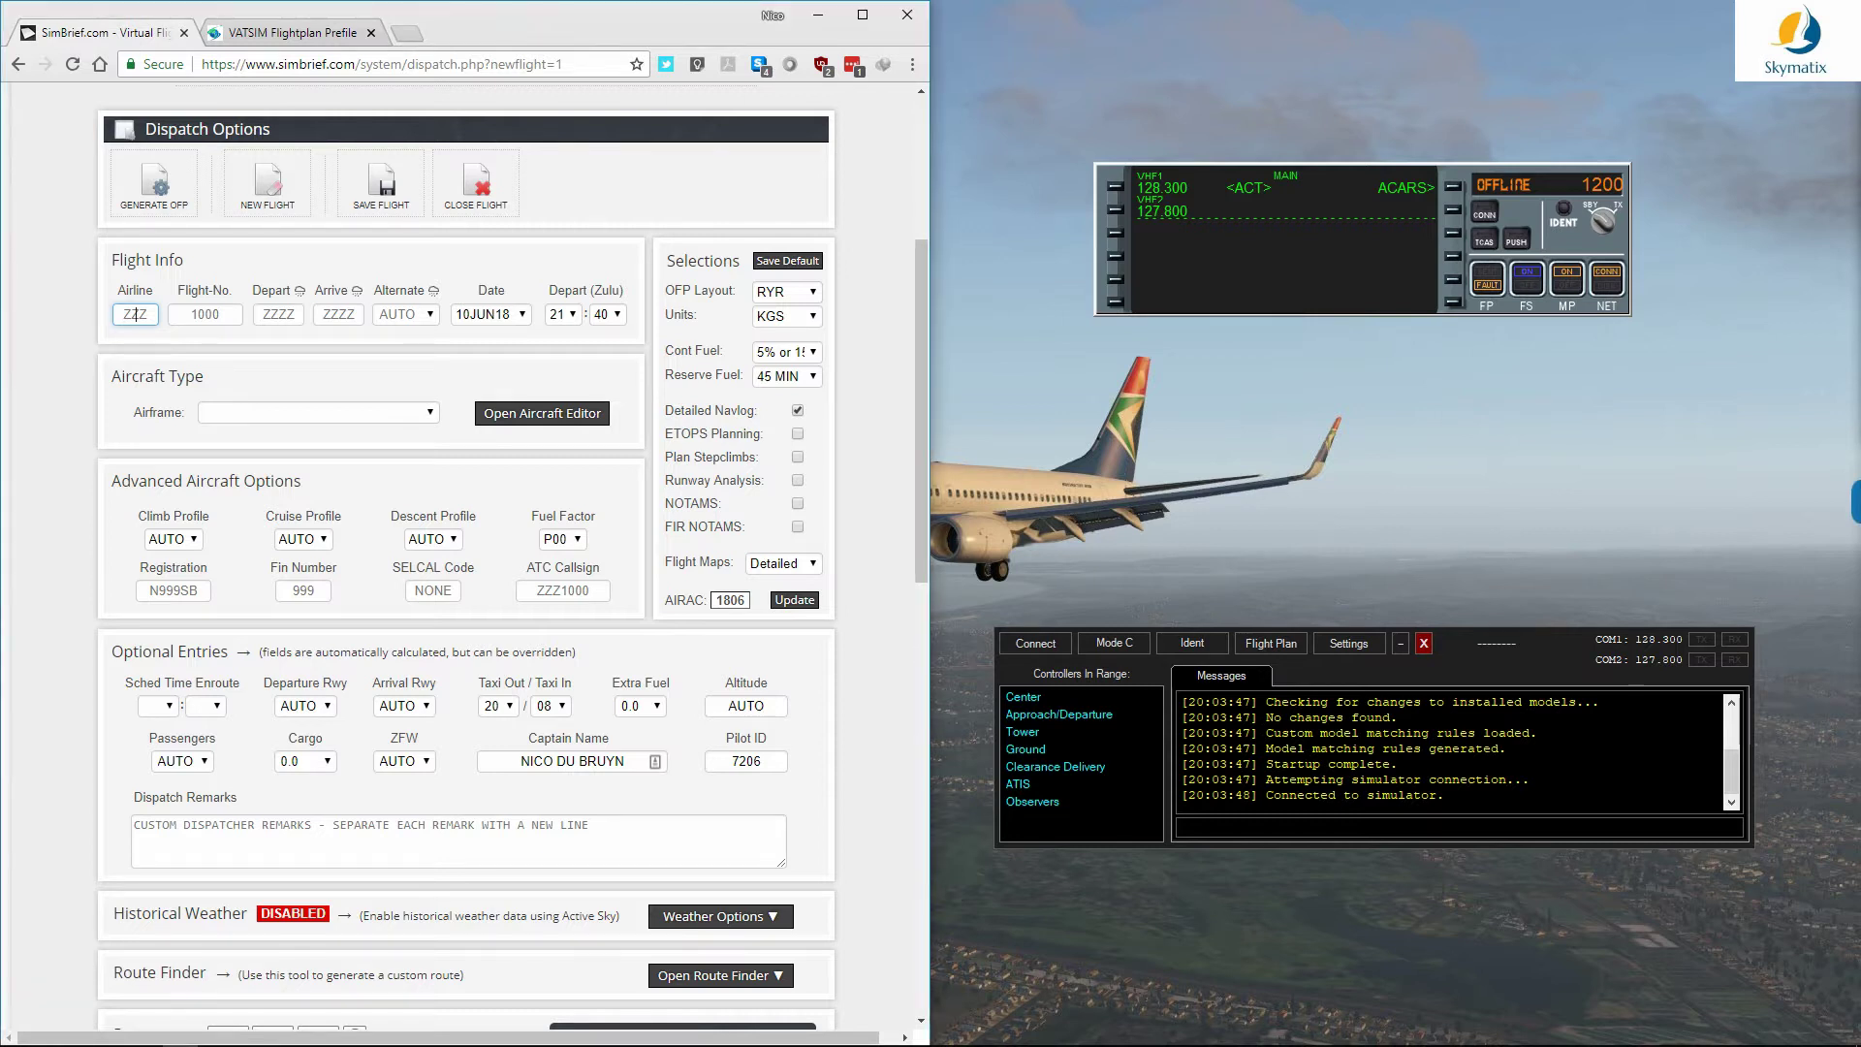
pyautogui.write('MNO')
pyautogui.press('Tab')
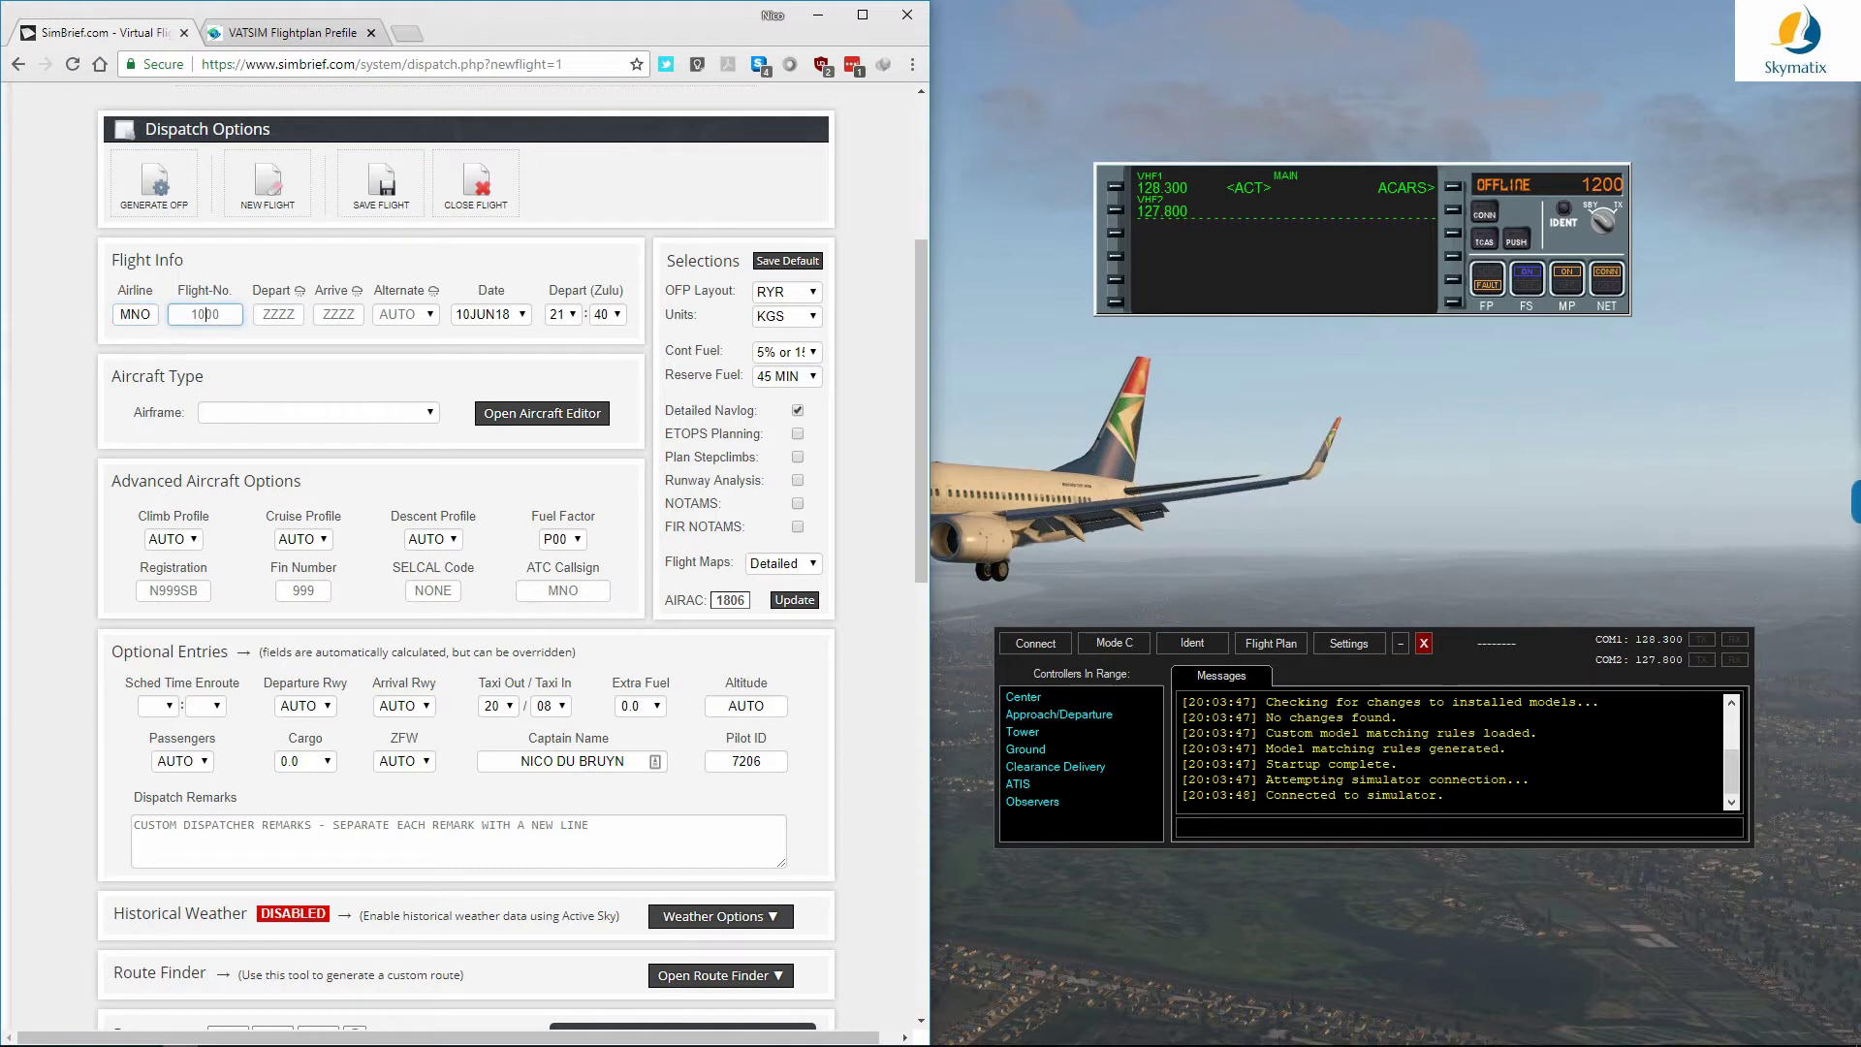
pyautogui.write('810')
pyautogui.press('Tab')
pyautogui.write('FAOR')
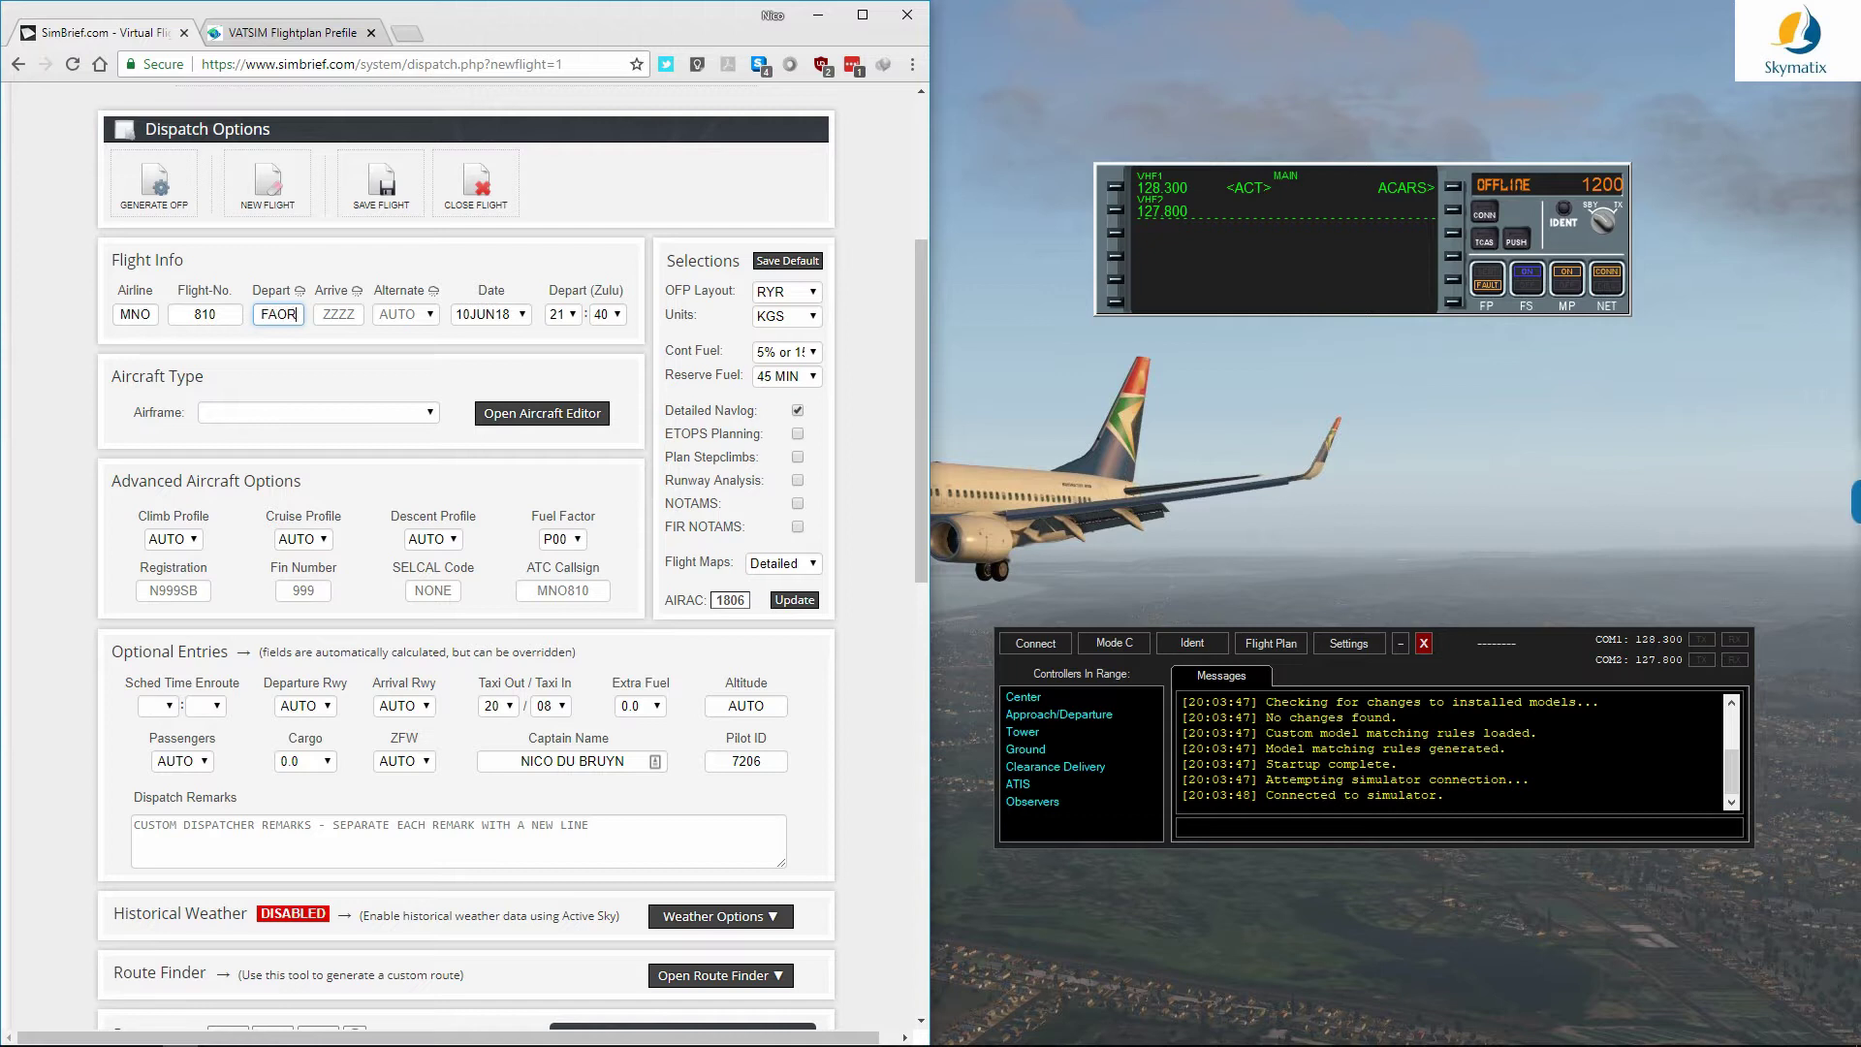
# Step: Set the arrival airport to FACT and the alternate airport to FAGG
pyautogui.press('Tab')
pyautogui.write('FACT')
pyautogui.press('Tab')
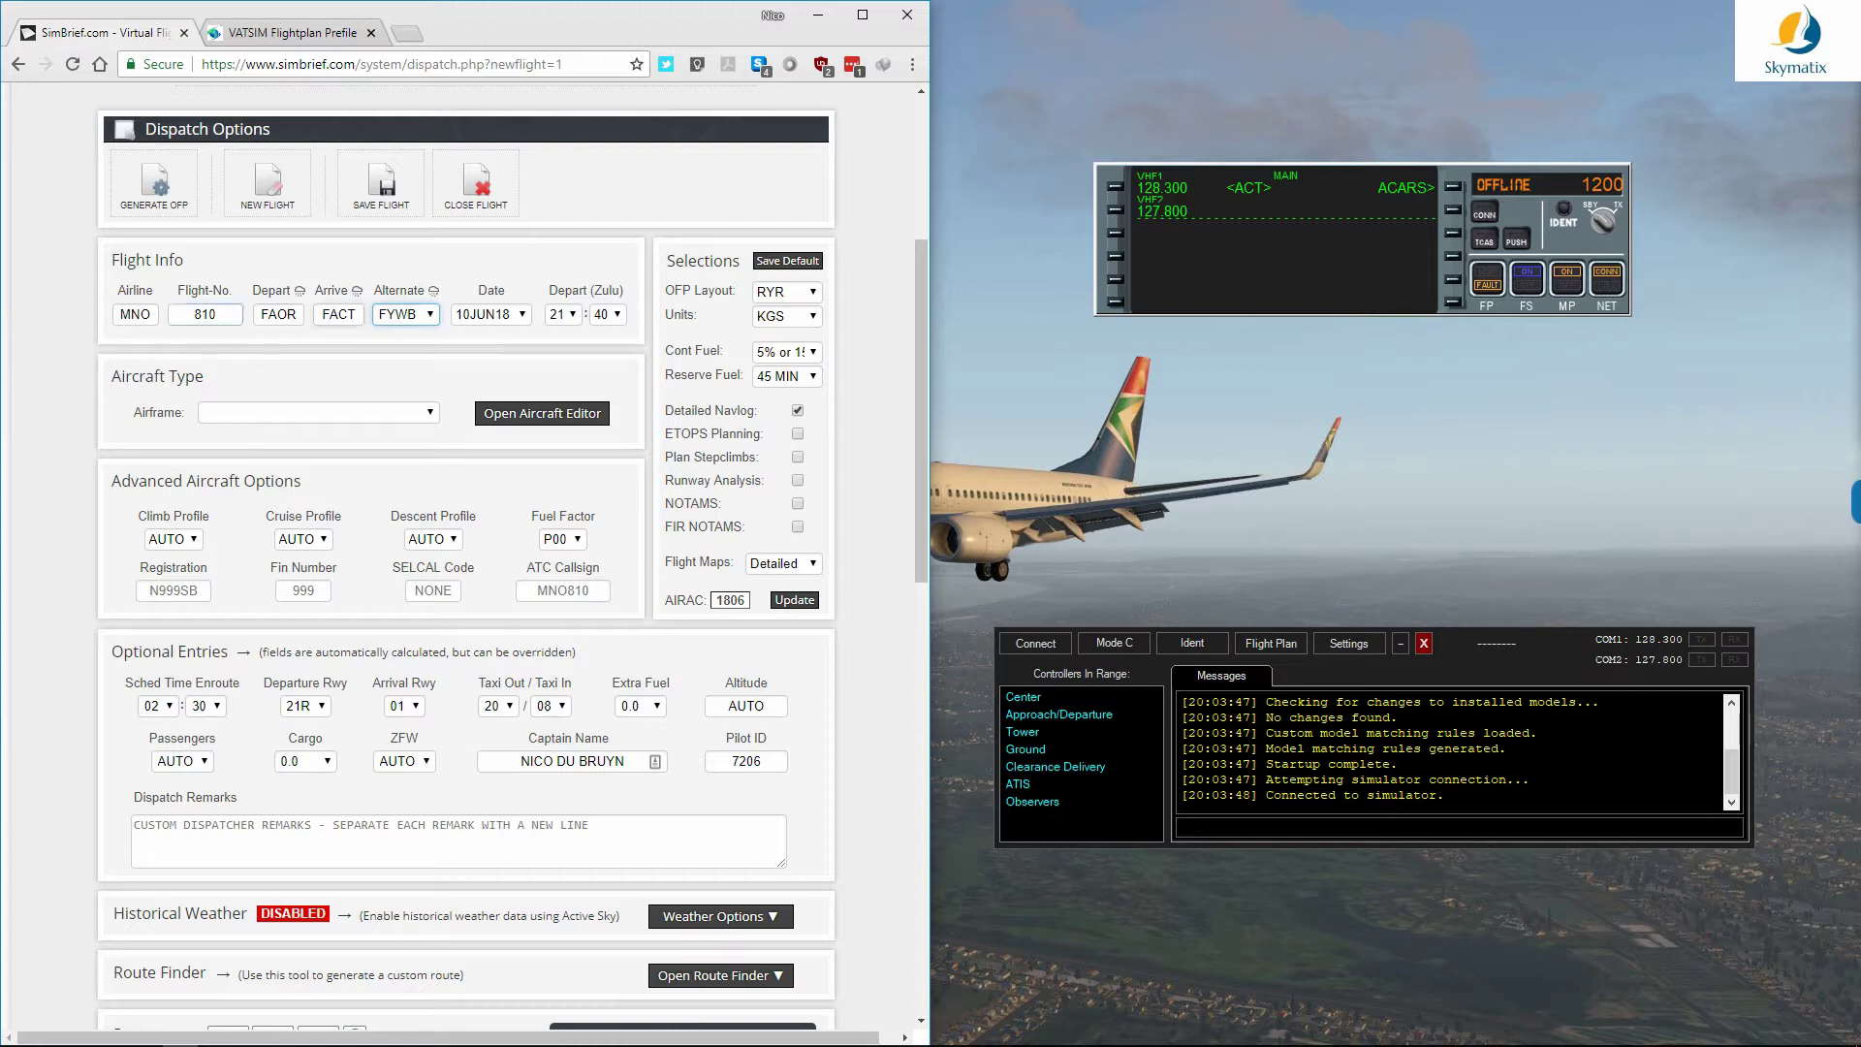
pyautogui.press('Tab')
pyautogui.write('FAGG')
# Step: Choose the airframe ZS-SJA - B737-800 and set its cruise profile cost index to 20
pyautogui.click(318, 412)
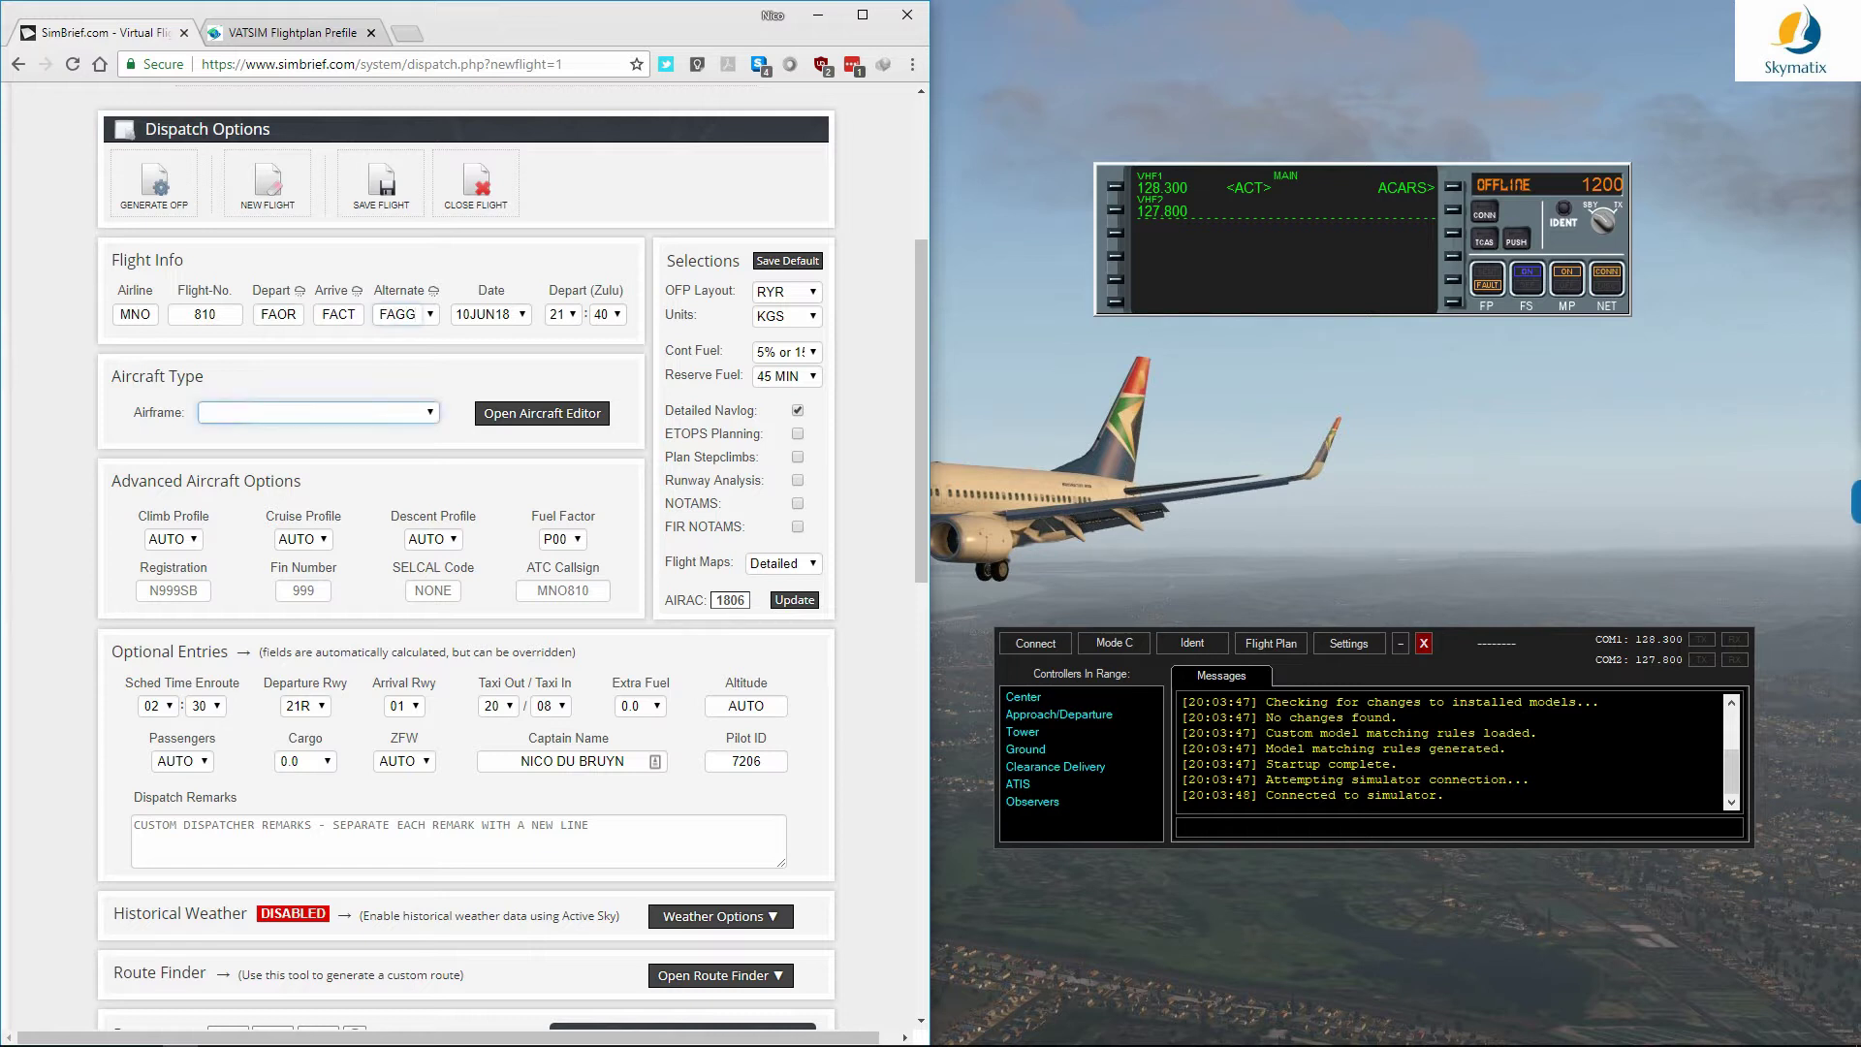
pyautogui.click(318, 412)
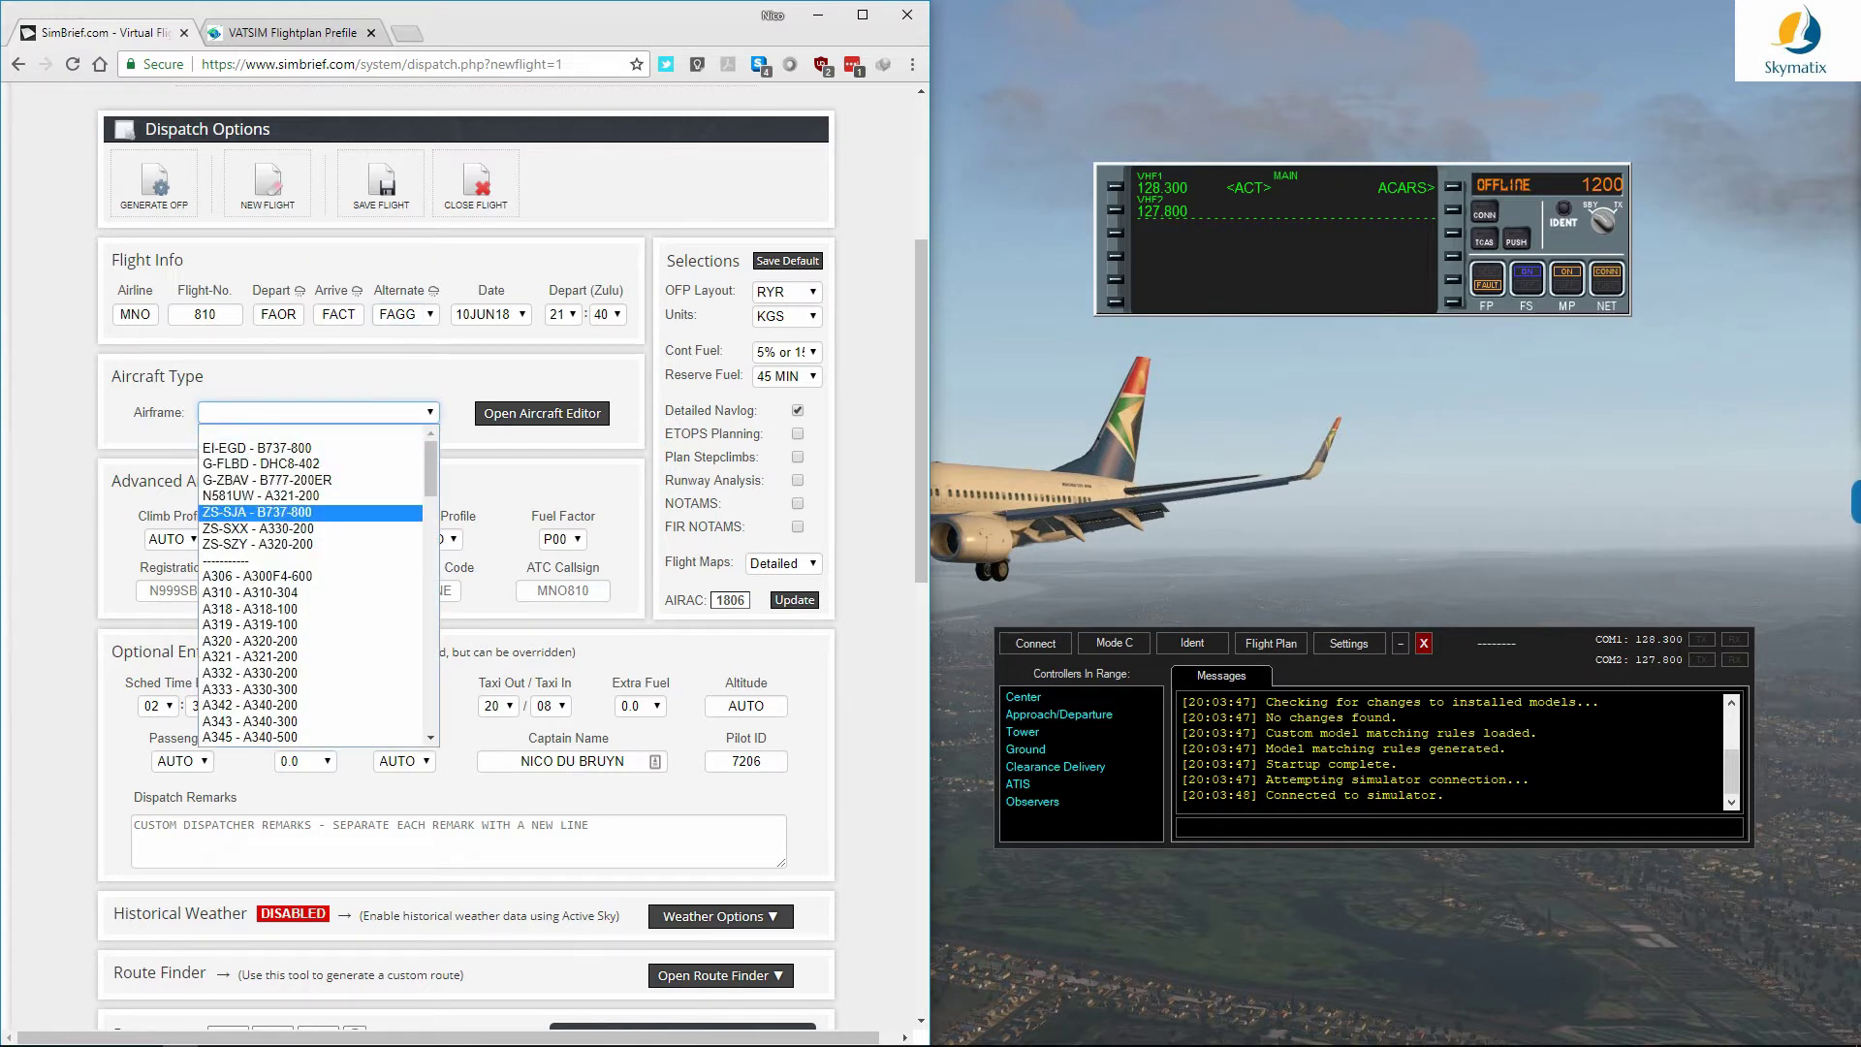
pyautogui.click(290, 514)
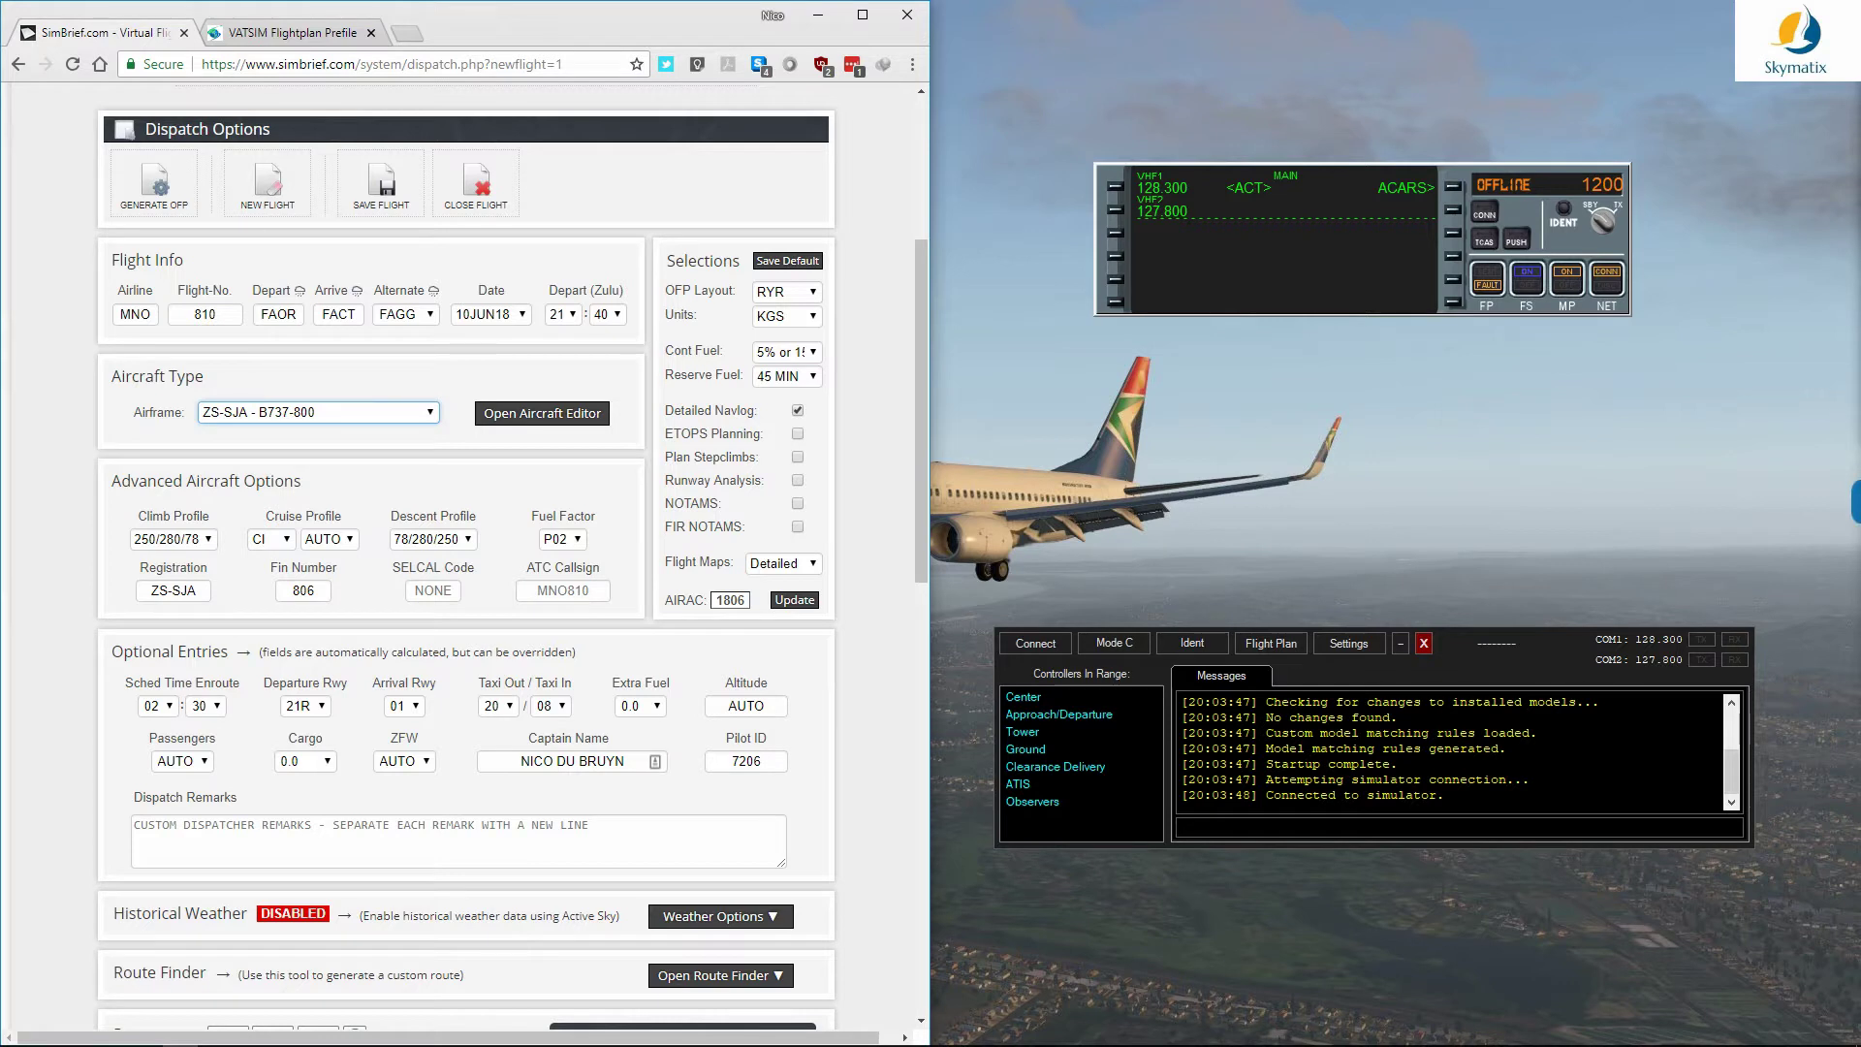
pyautogui.click(330, 539)
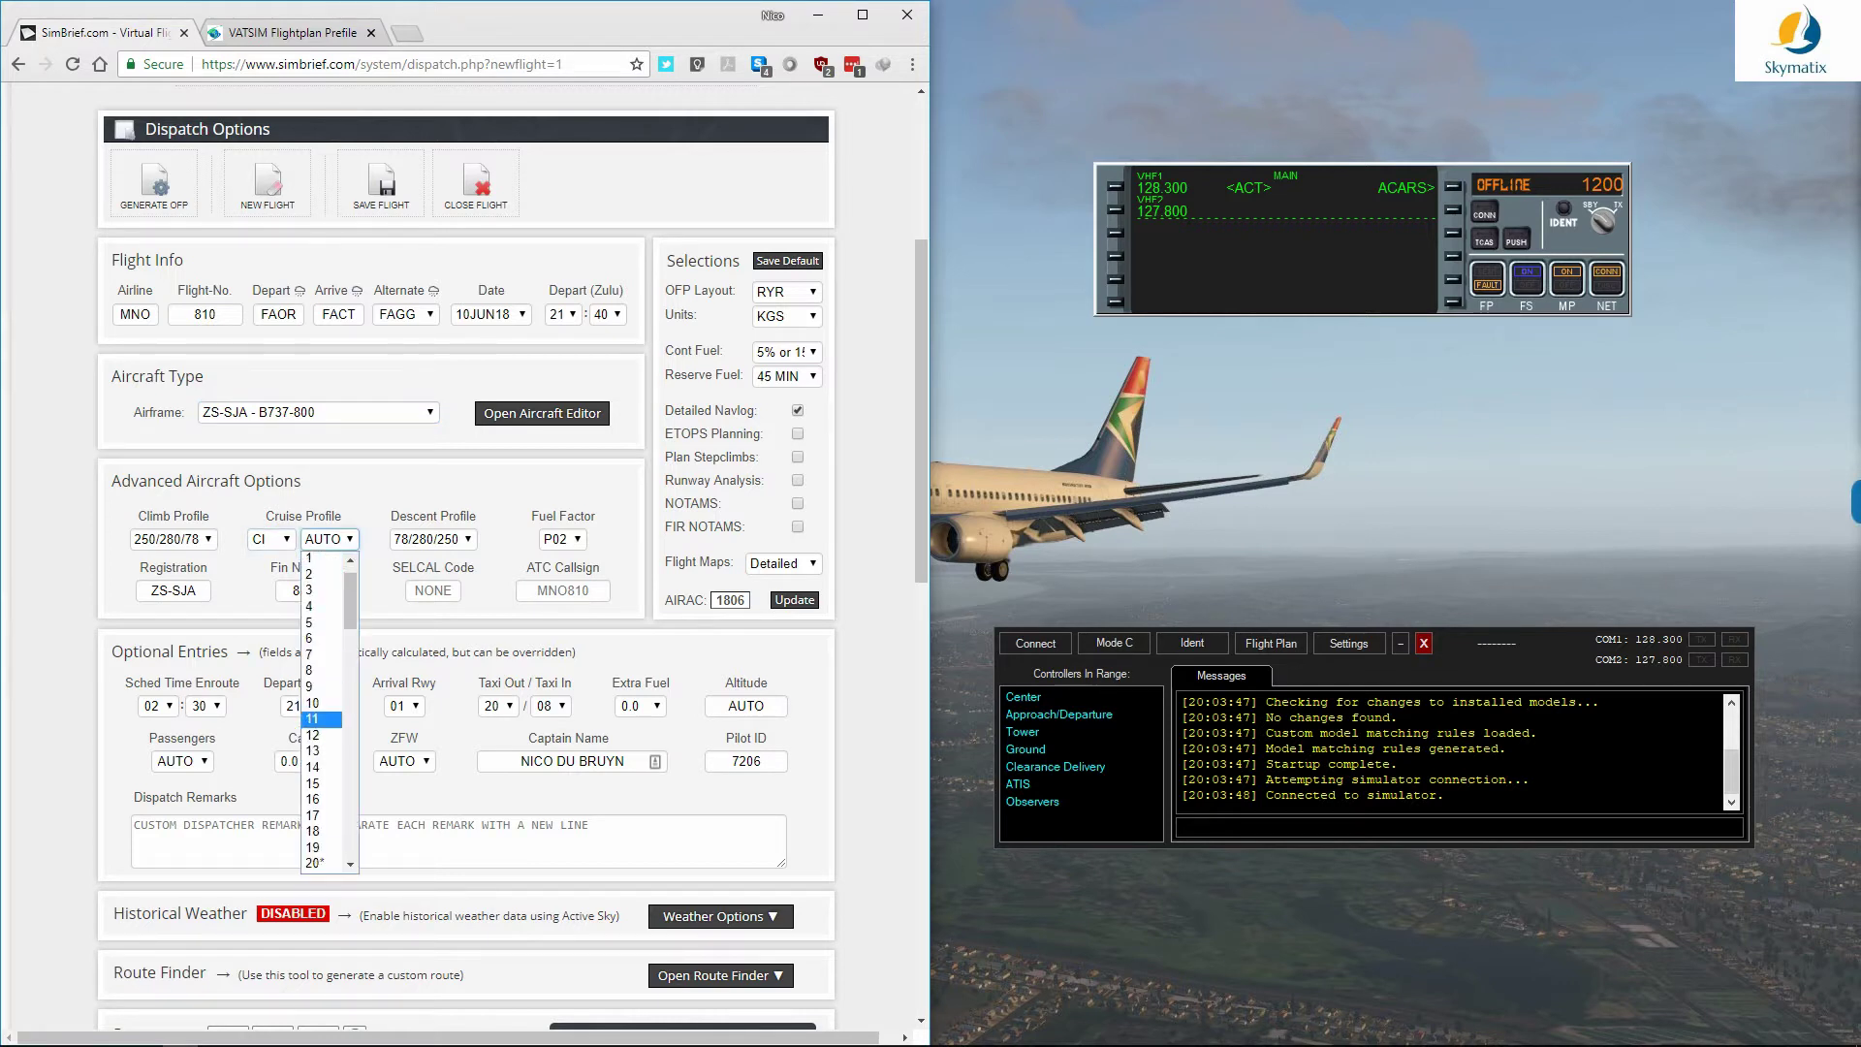
pyautogui.scroll(4, 330, 702)
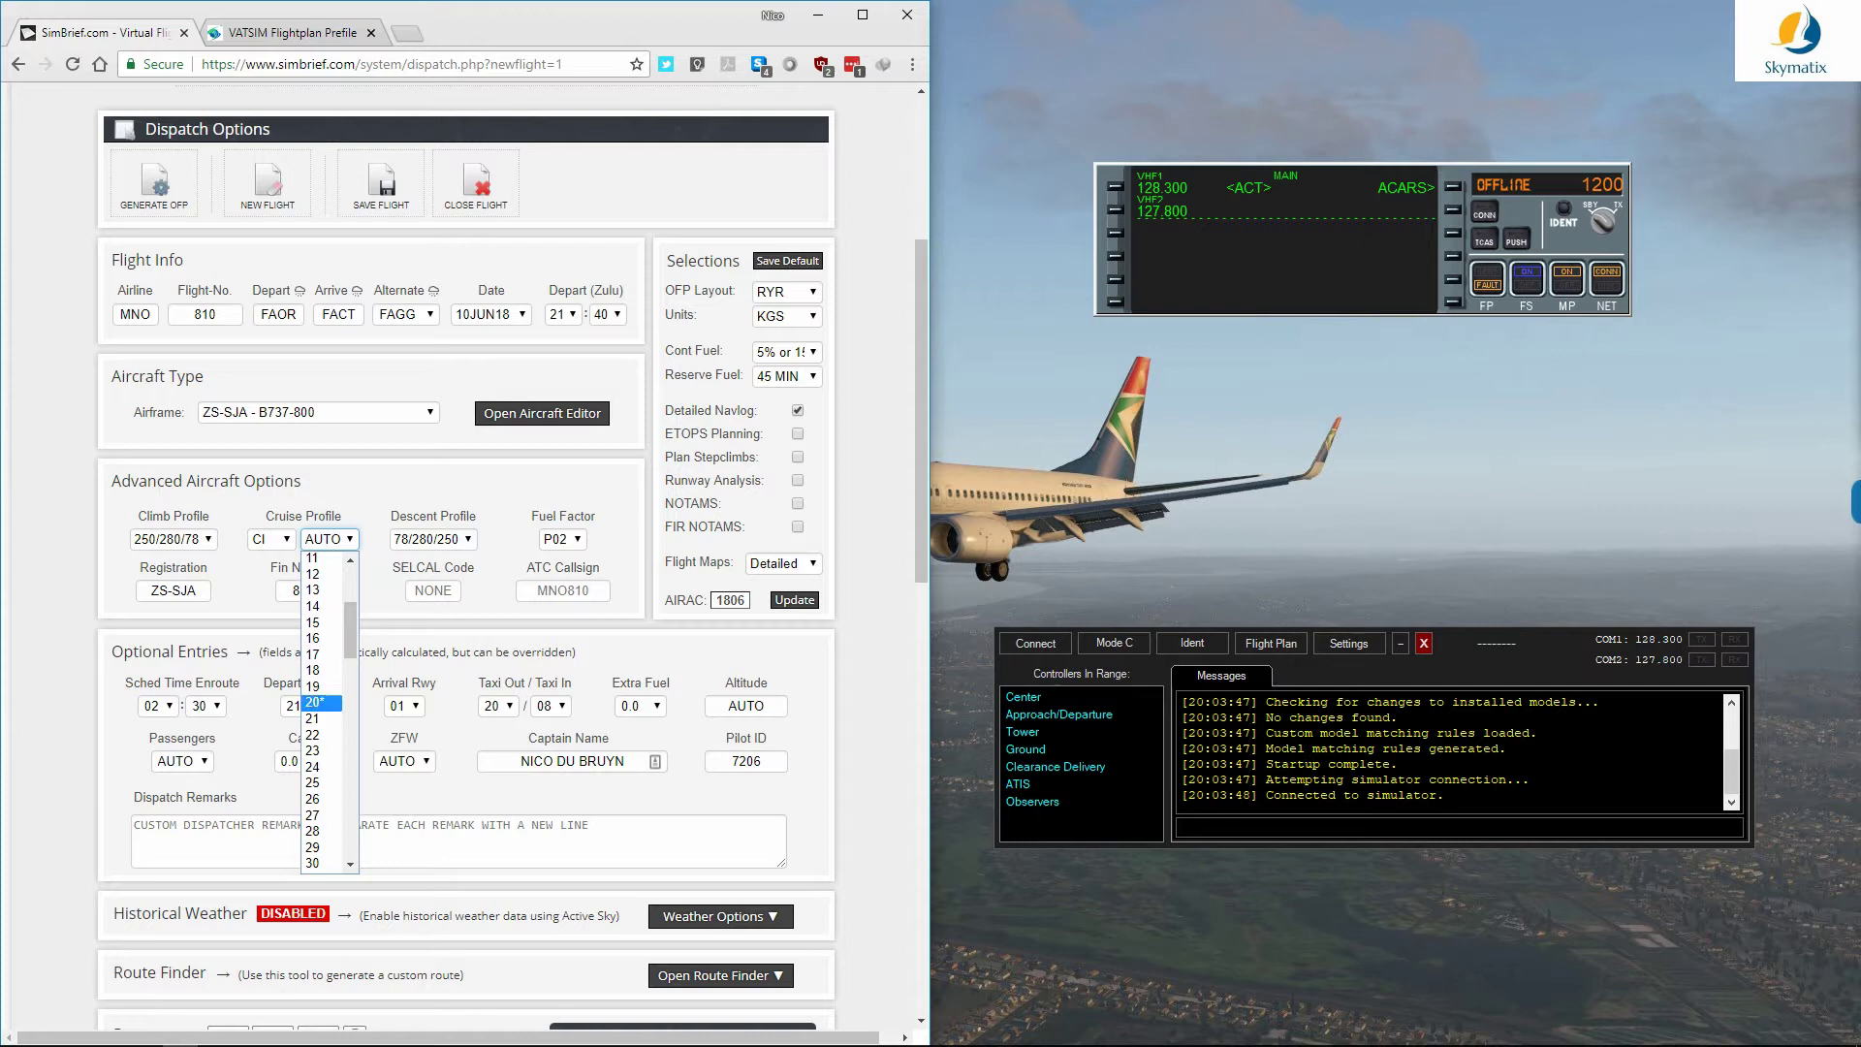
pyautogui.click(322, 702)
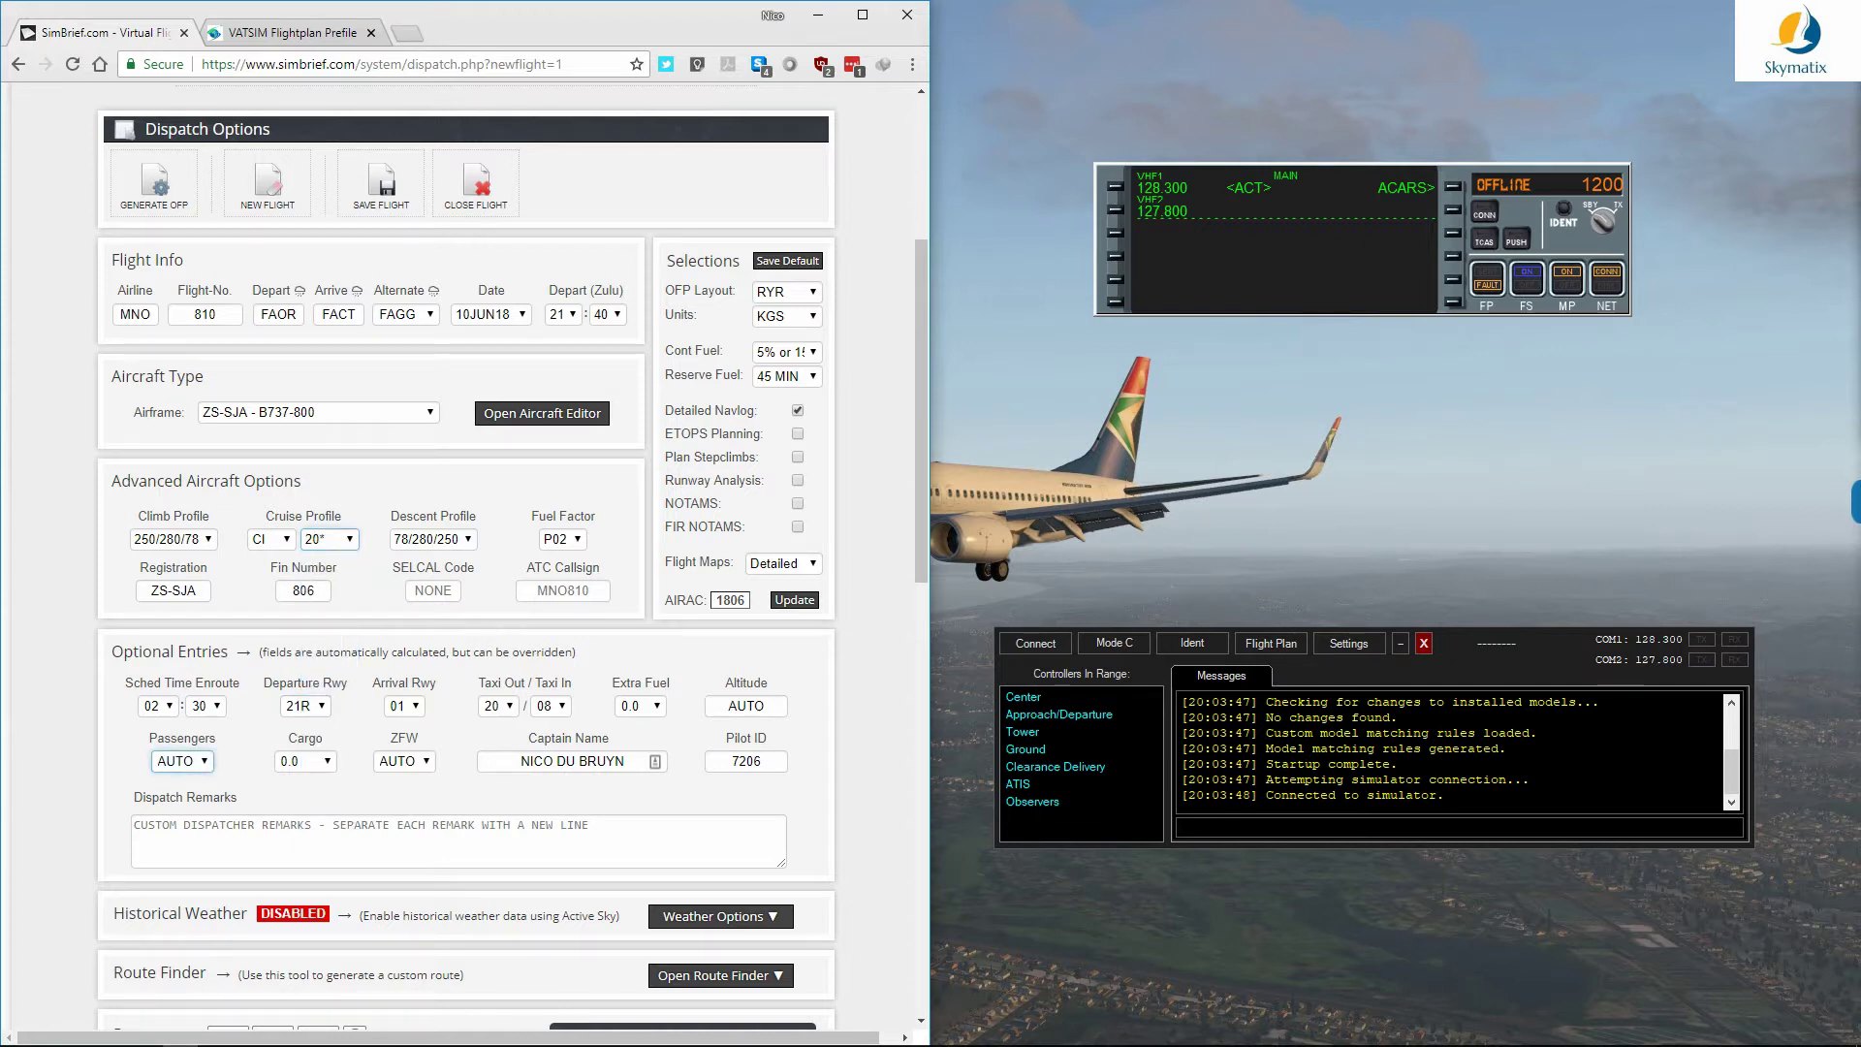
# Step: Set the passengers to FULL and the cargo to 1.5
pyautogui.click(181, 762)
pyautogui.press('Return')
pyautogui.click(305, 762)
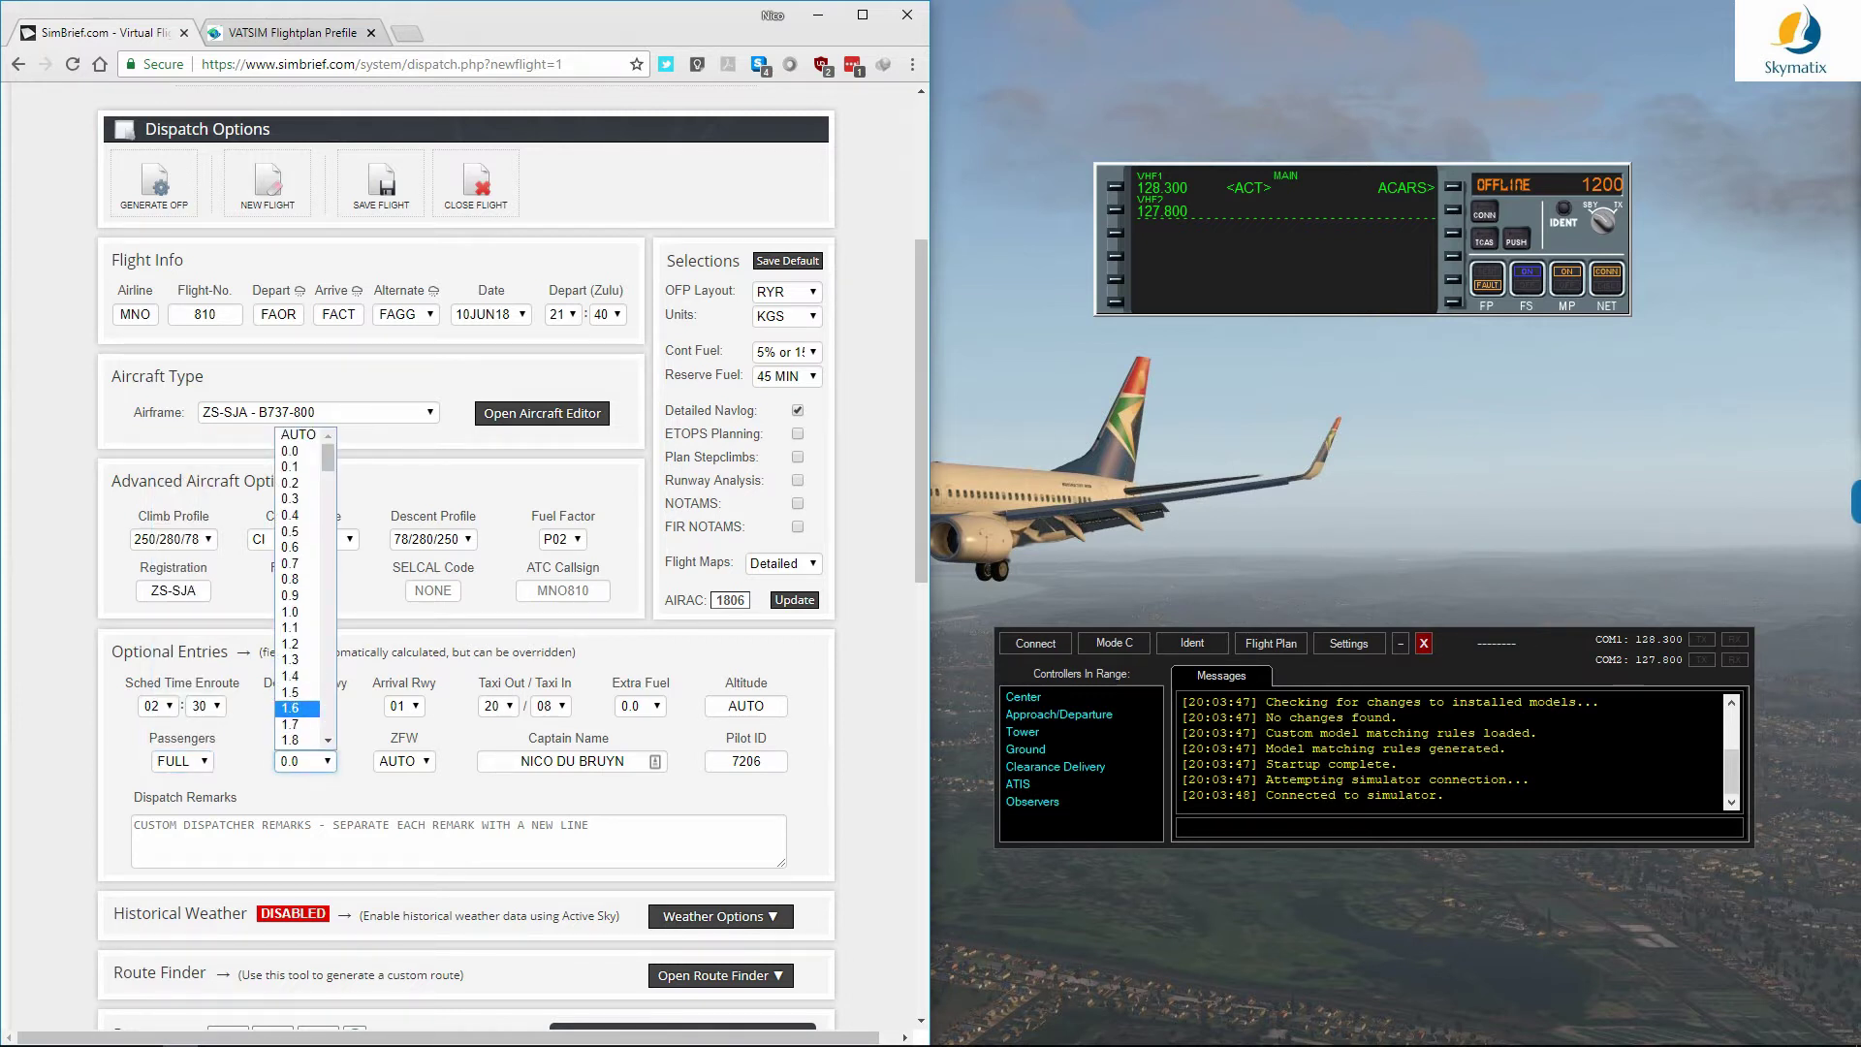
pyautogui.press('Up')
pyautogui.press('Return')
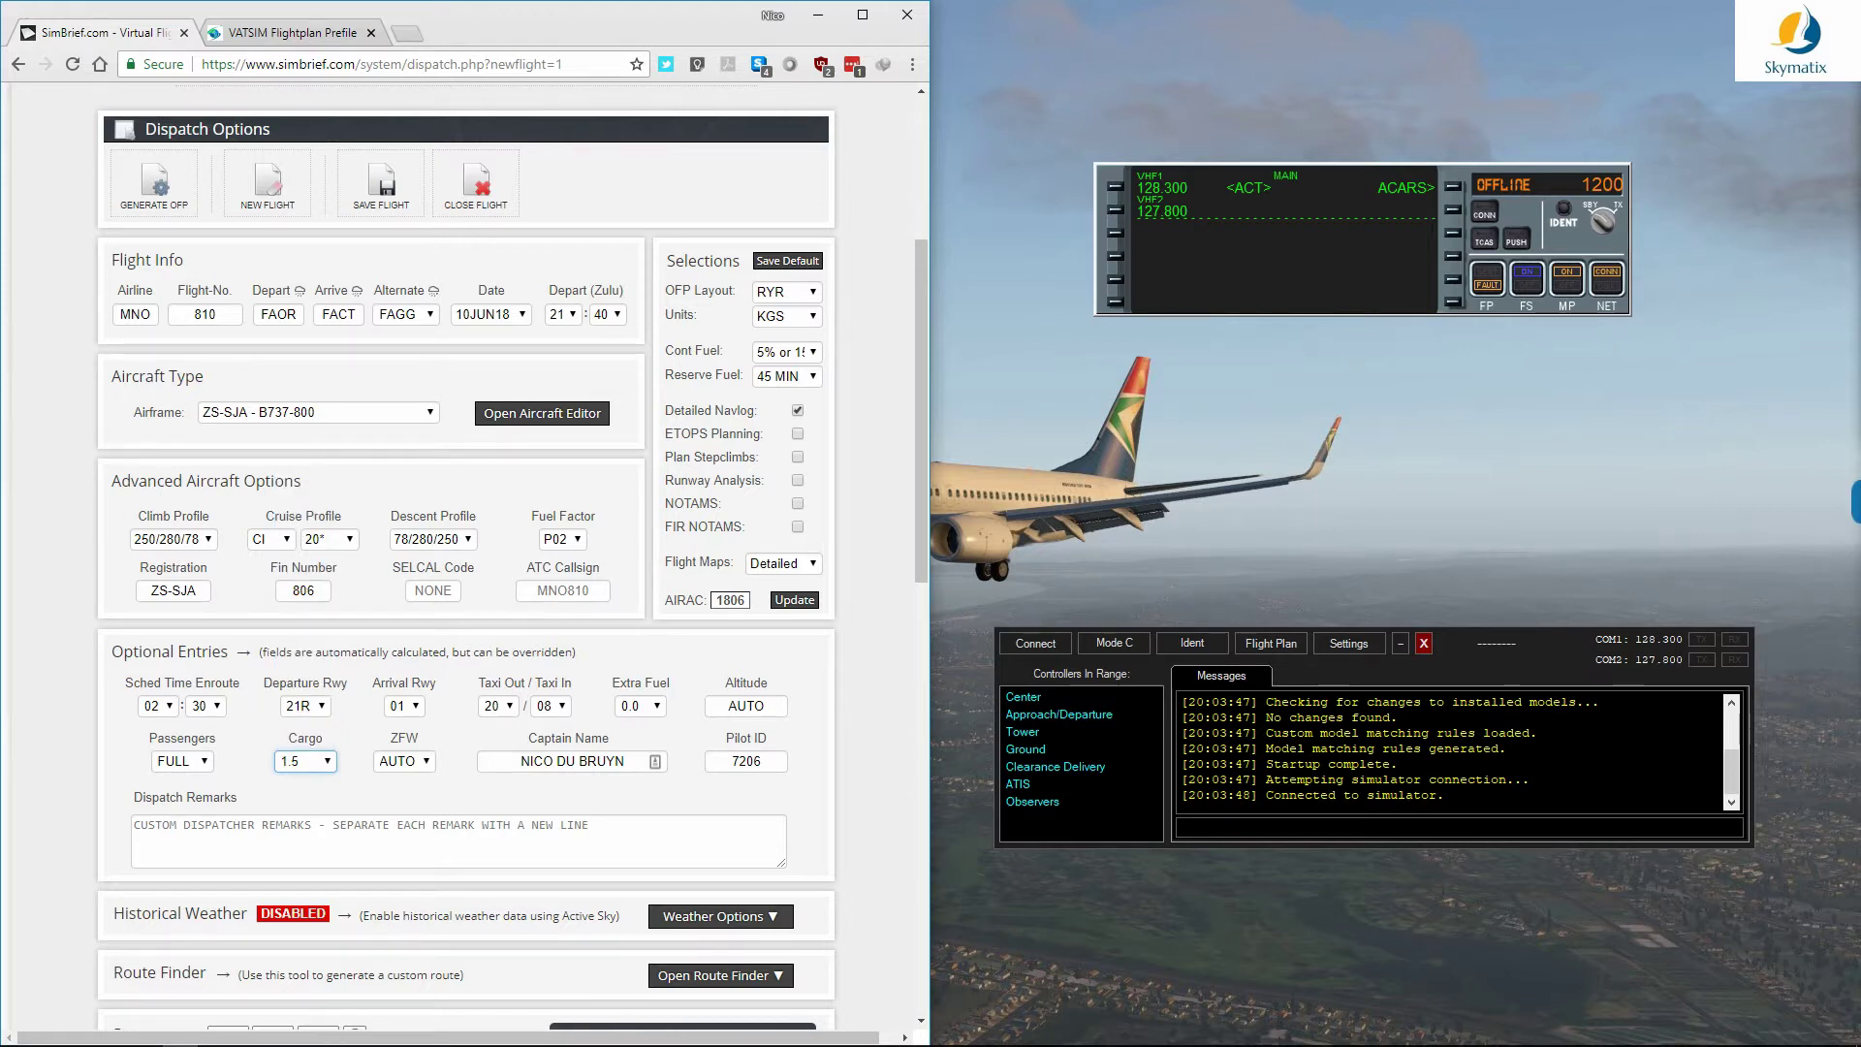
# Step: Analyze the route RAGU3B RAGUL UQ10 CSV UZ26 ERDAS ERDA1A and select its full text in the route box
pyautogui.scroll(-5, 465, 562)
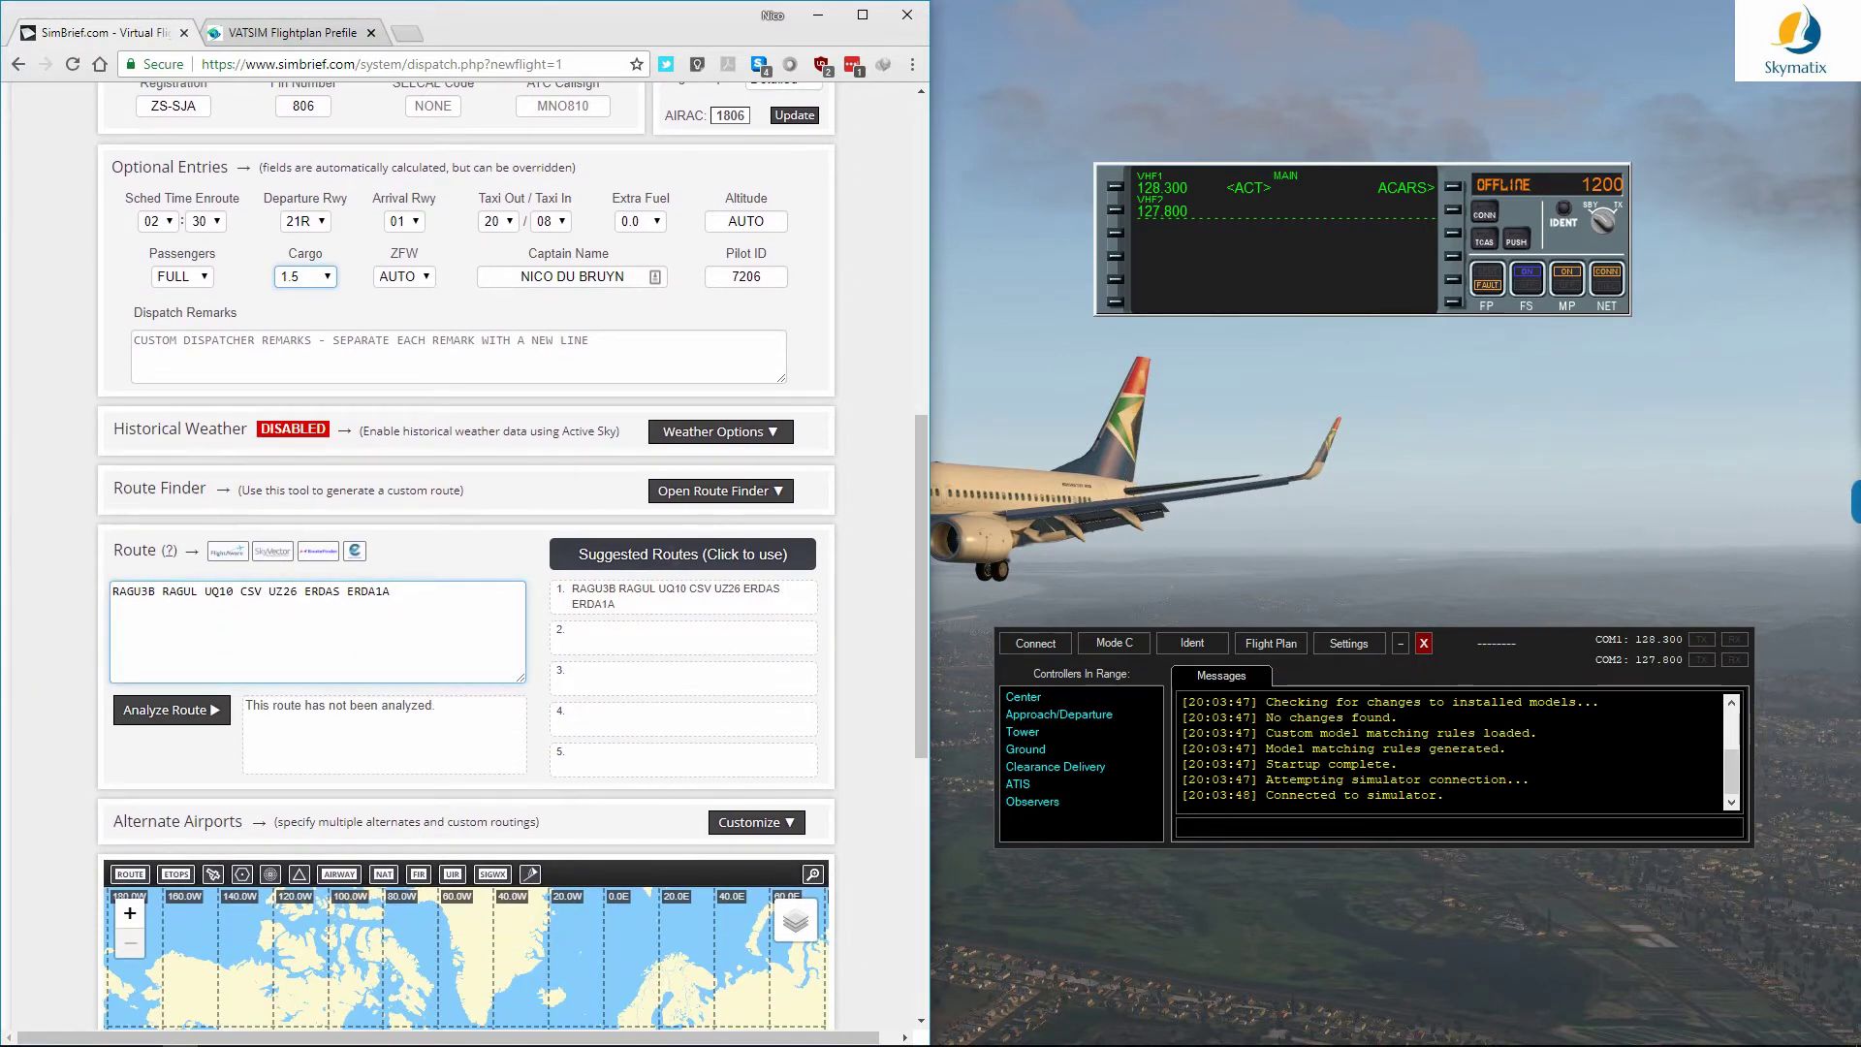
pyautogui.click(167, 709)
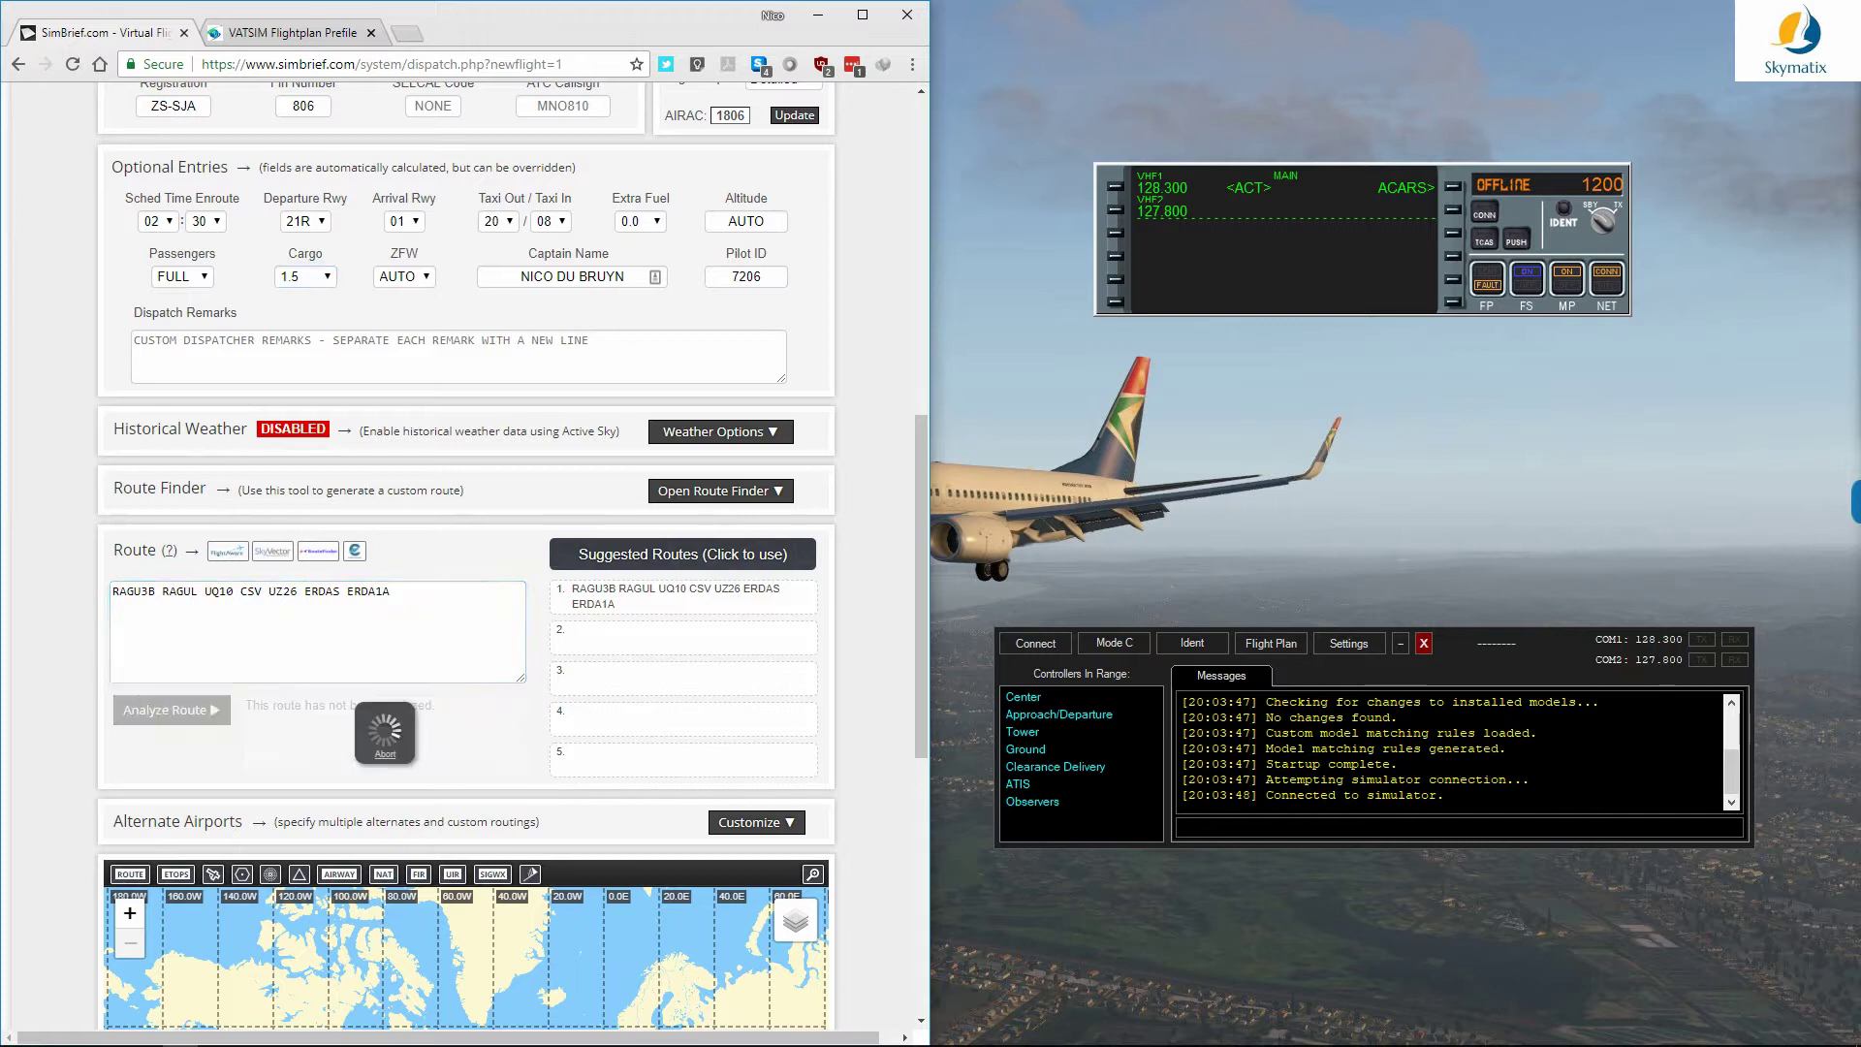
pyautogui.hotkey('ctrl', 'shift', 'Left')
pyautogui.hotkey('ctrl', 'shift', 'Left')
pyautogui.hotkey('ctrl', 'shift', 'Left')
pyautogui.hotkey('ctrl', 'shift', 'Left')
pyautogui.hotkey('ctrl', 'shift', 'Left')
pyautogui.hotkey('ctrl', 'shift', 'Left')
pyautogui.hotkey('ctrl', 'shift', 'Left')
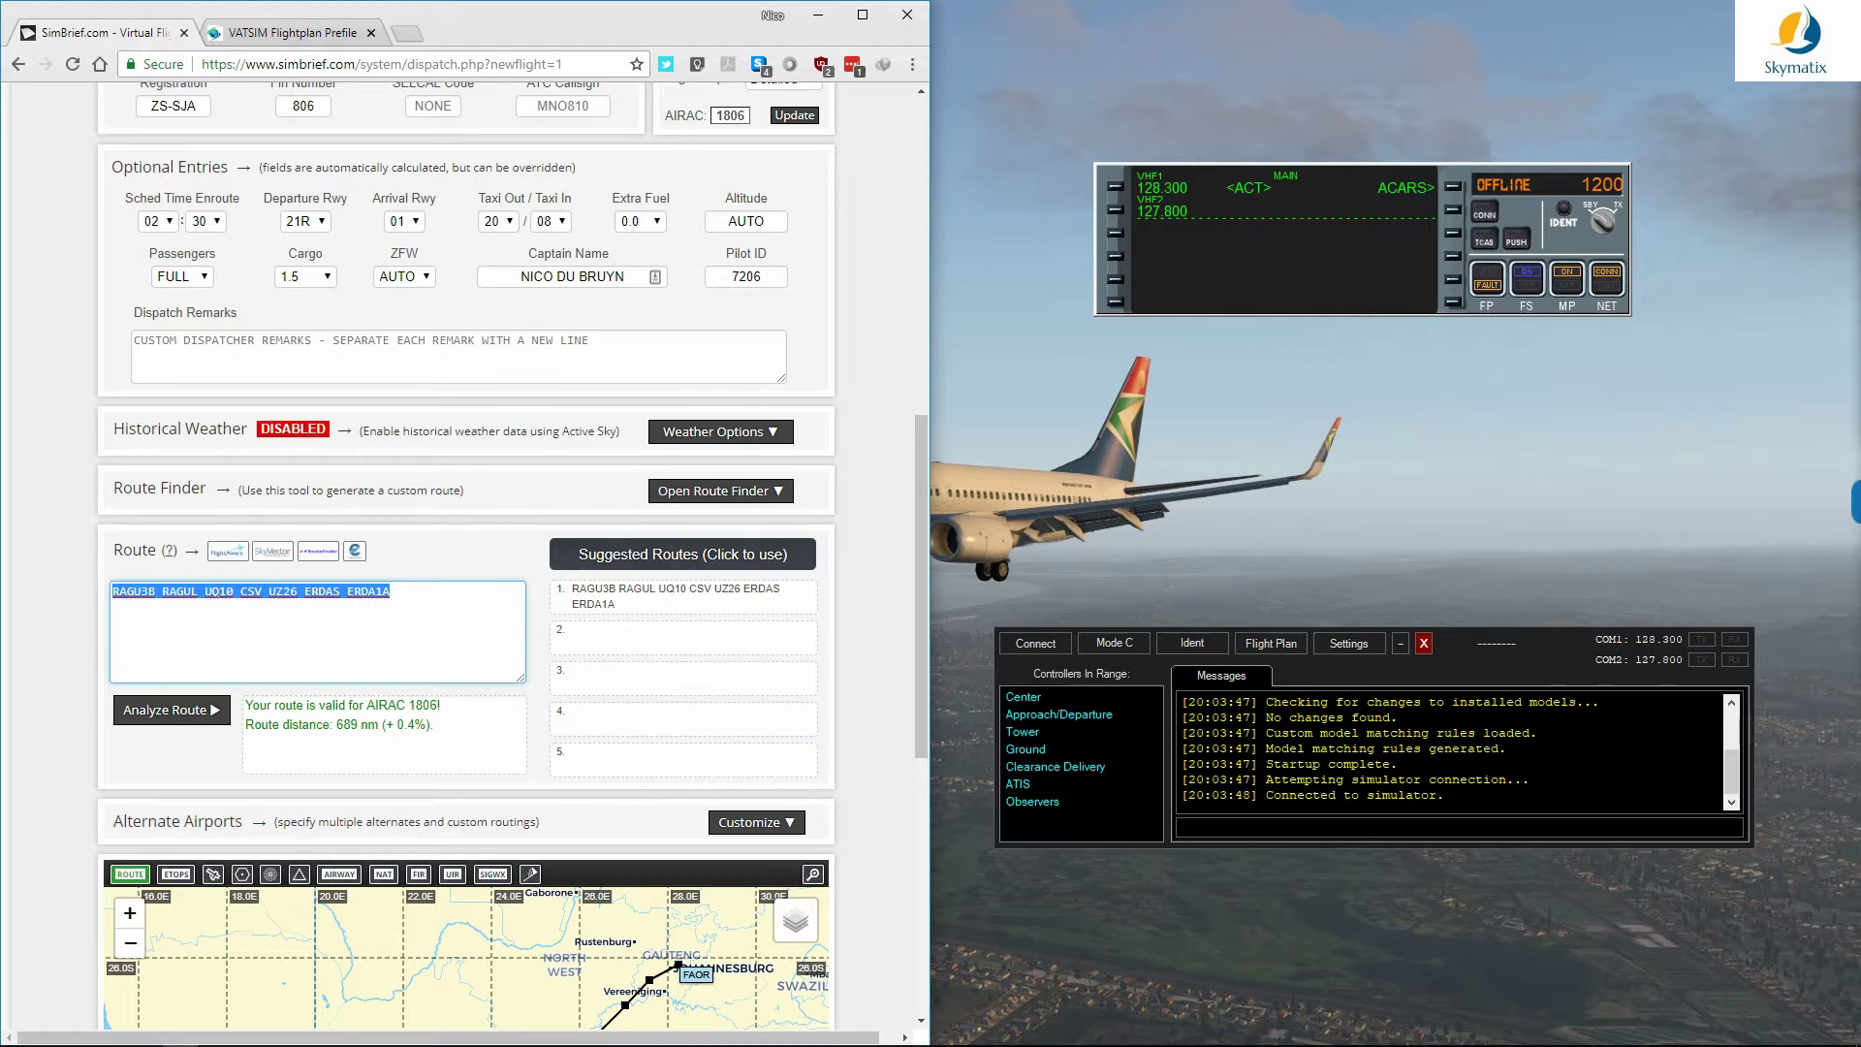
# Step: Examine the analyzed route on the map and review the entered flight options
pyautogui.scroll(-5, 465, 558)
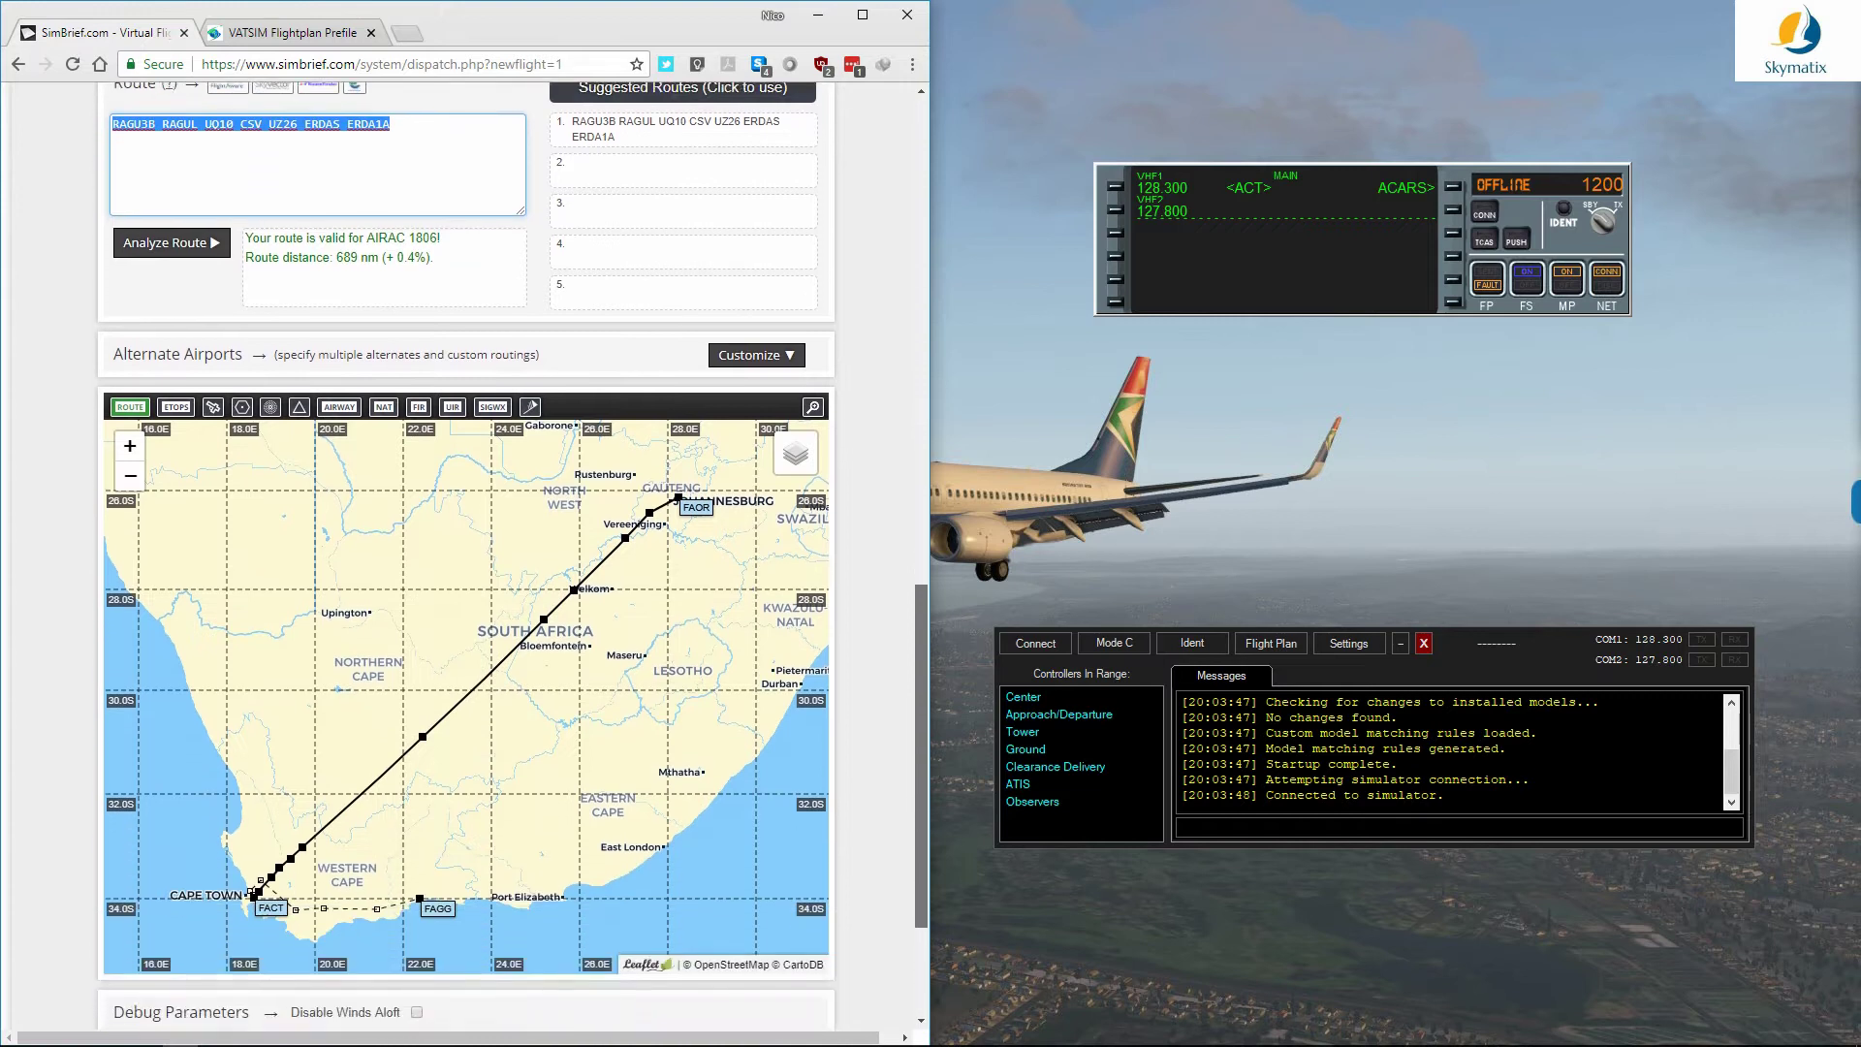
pyautogui.scroll(-1, 465, 557)
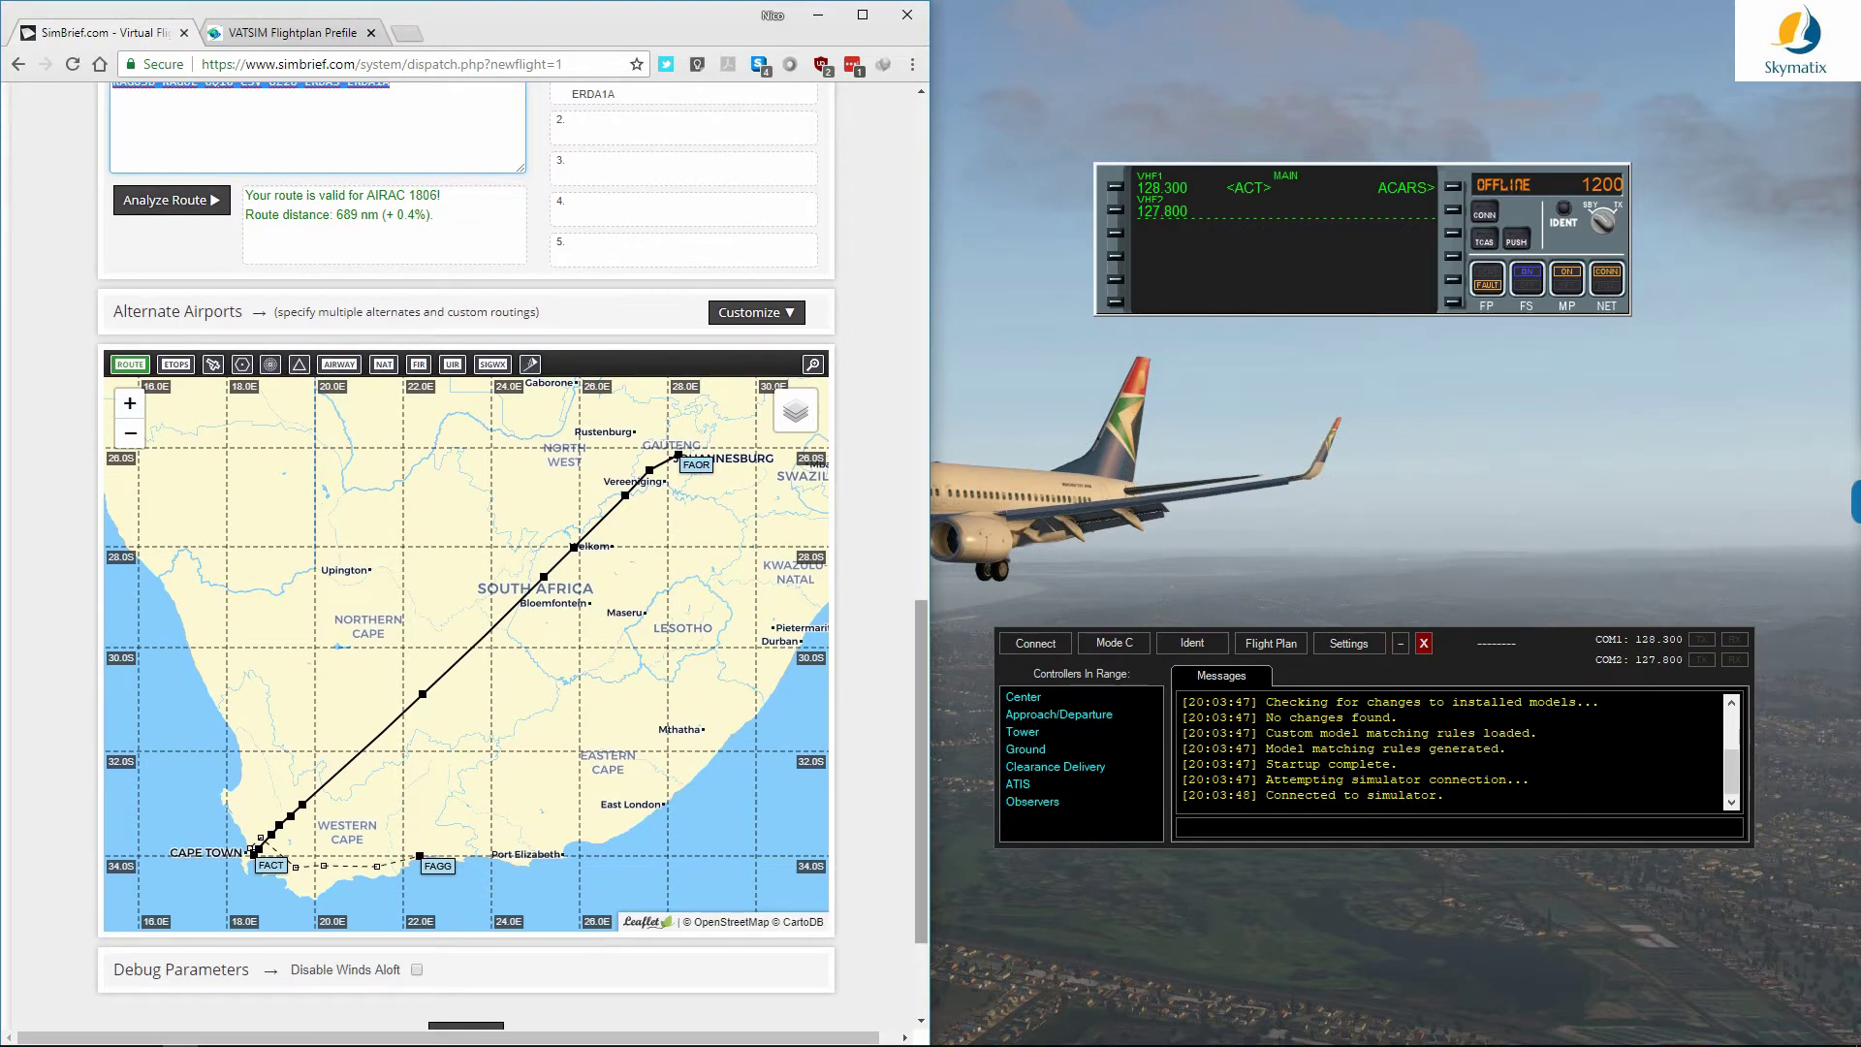
pyautogui.scroll(-1, 512, 556)
pyautogui.scroll(4, 512, 555)
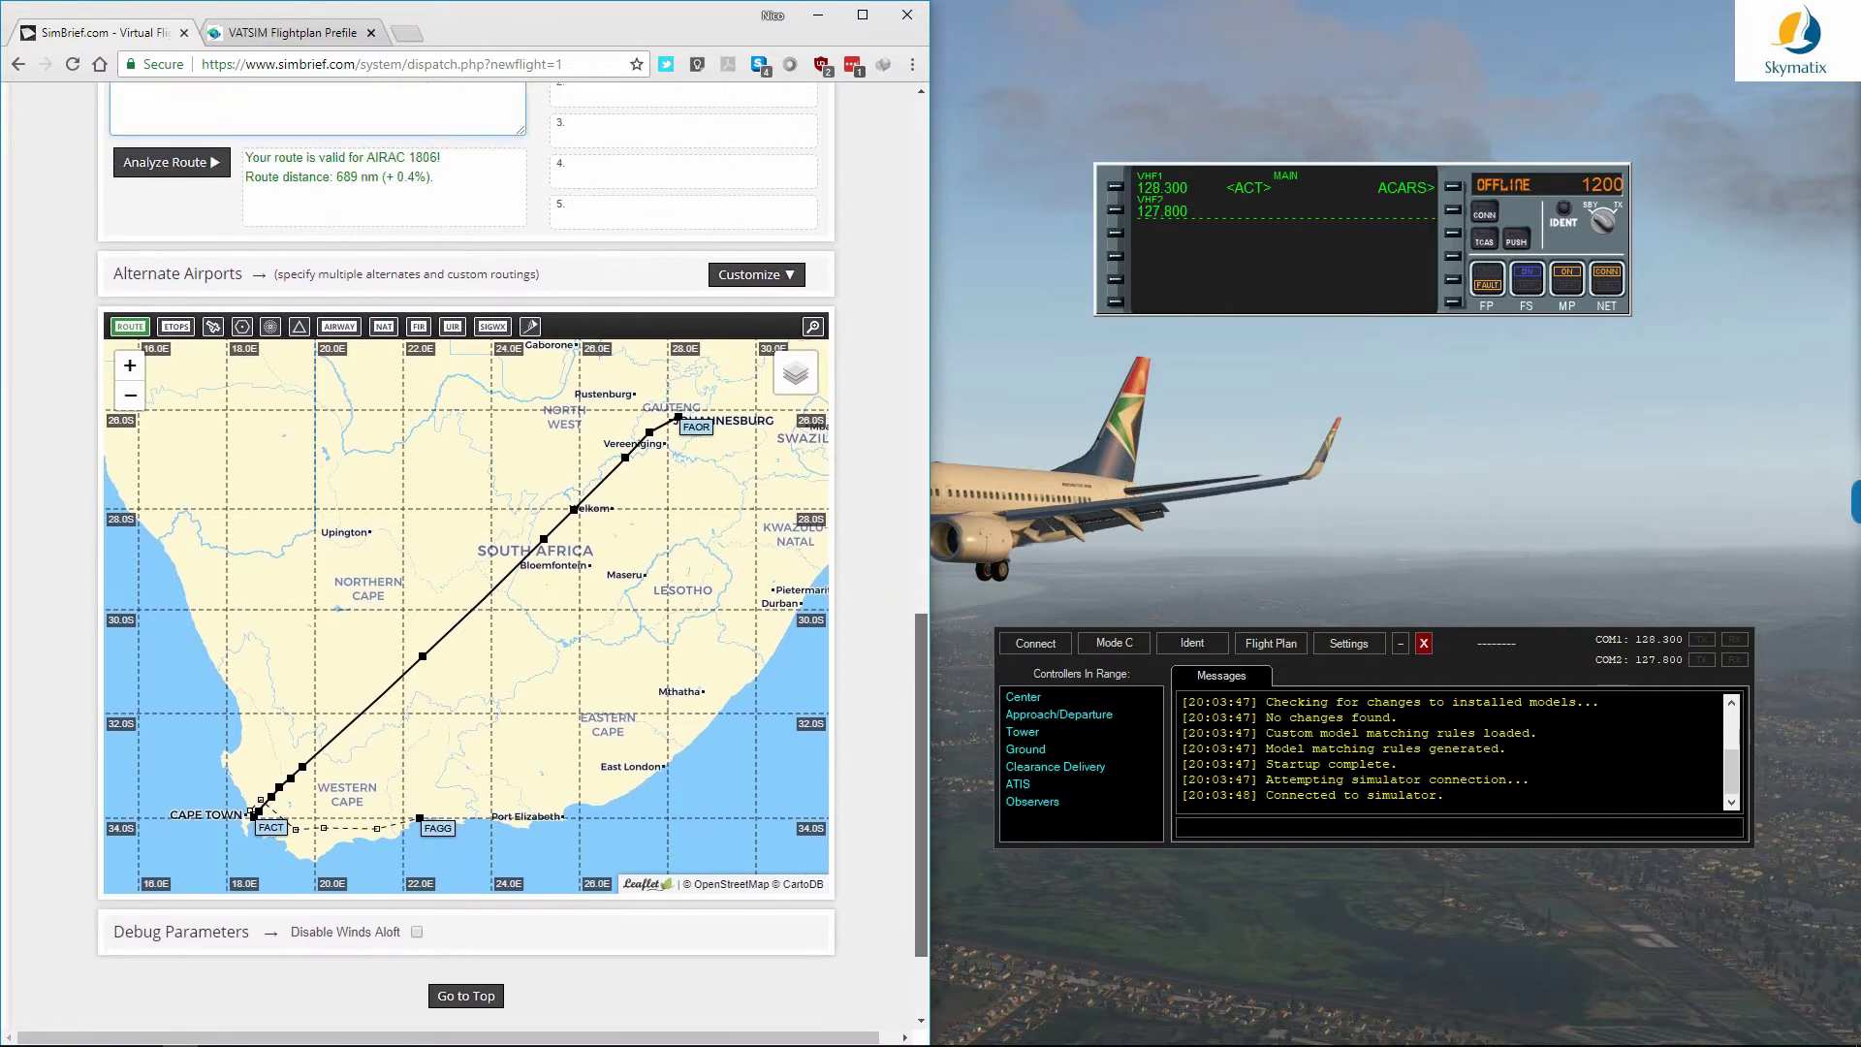
pyautogui.scroll(2, 512, 556)
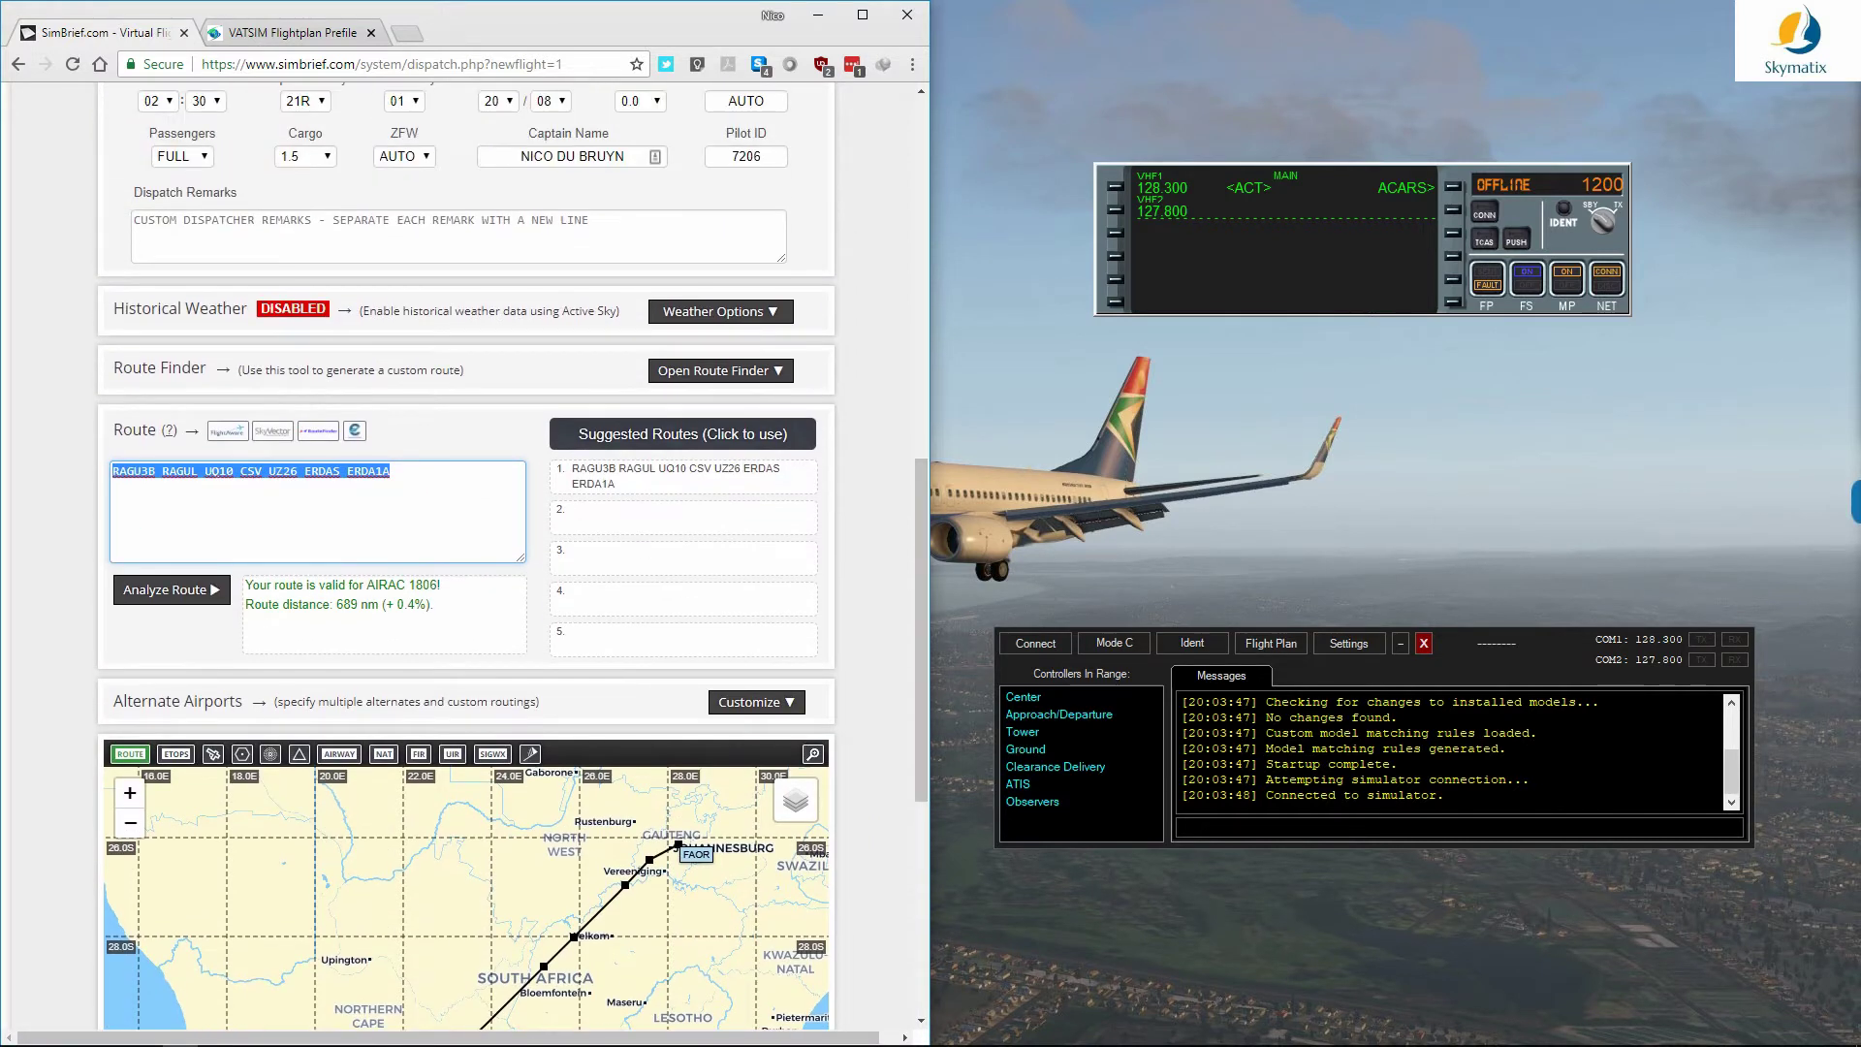
pyautogui.scroll(7, 512, 555)
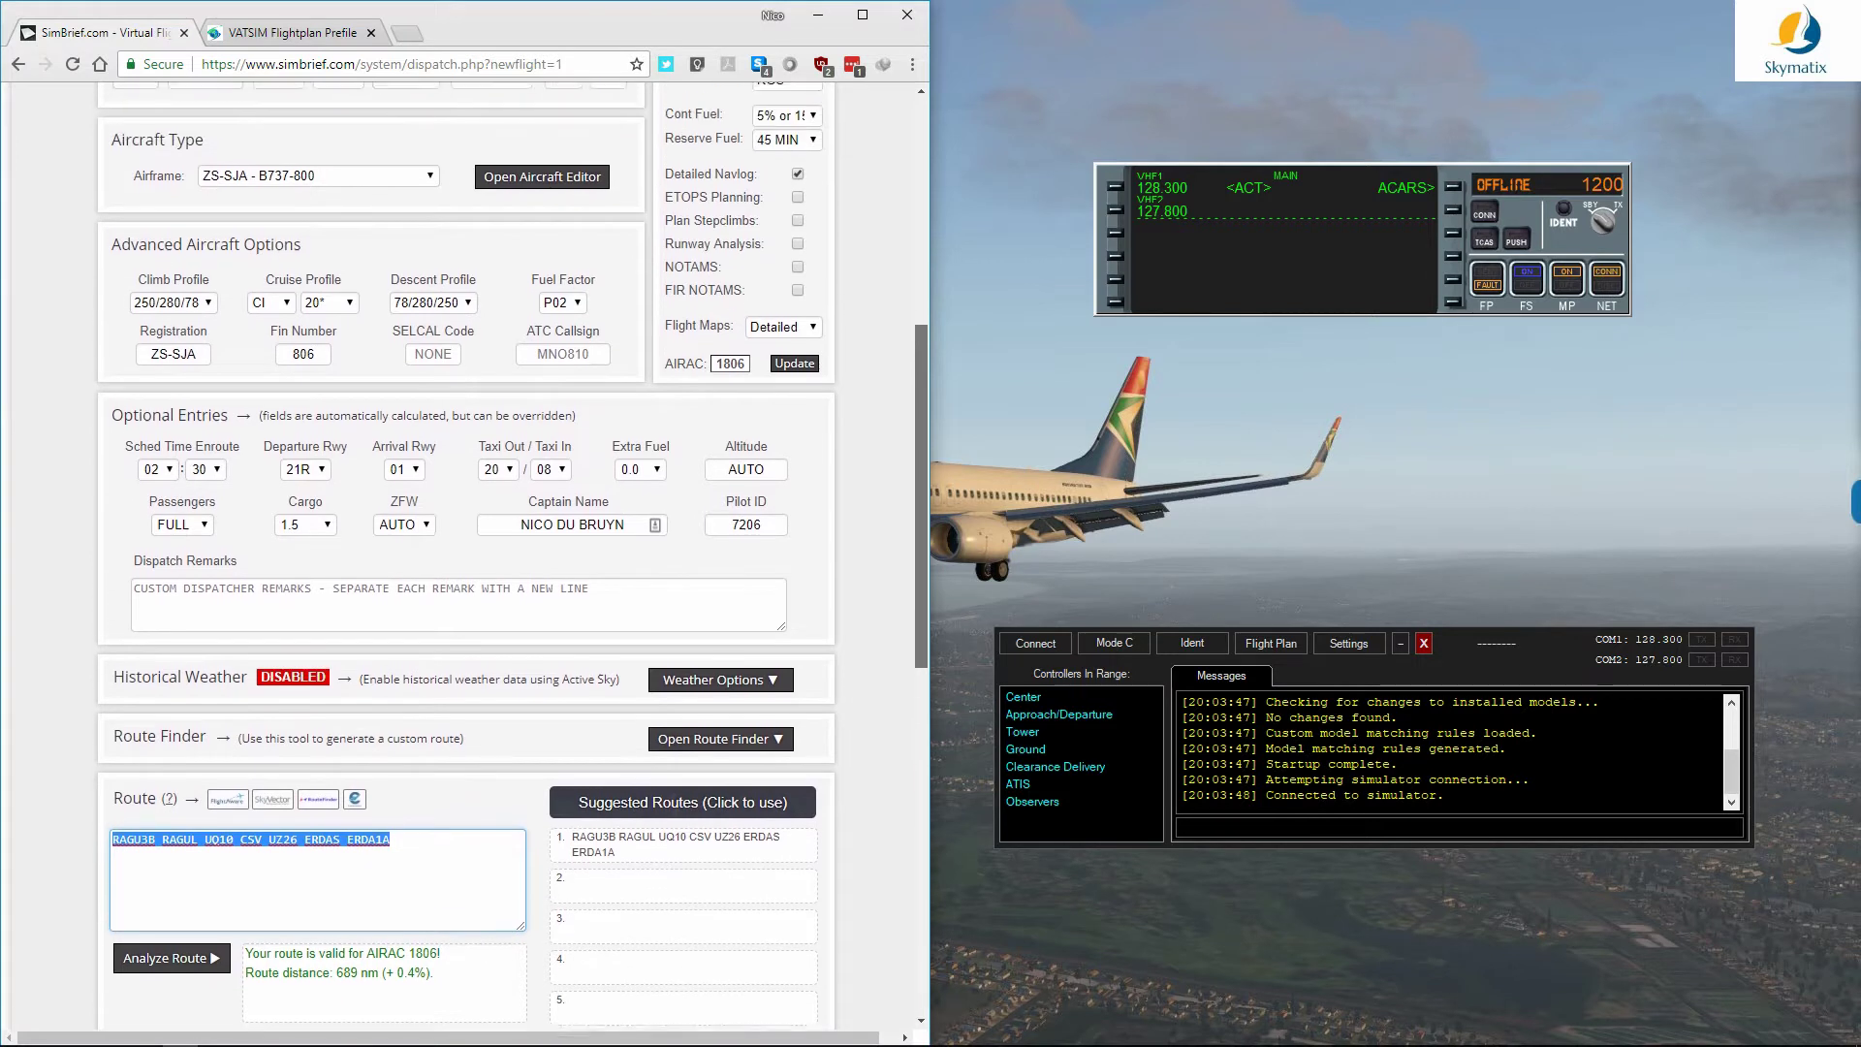
pyautogui.scroll(2, 511, 556)
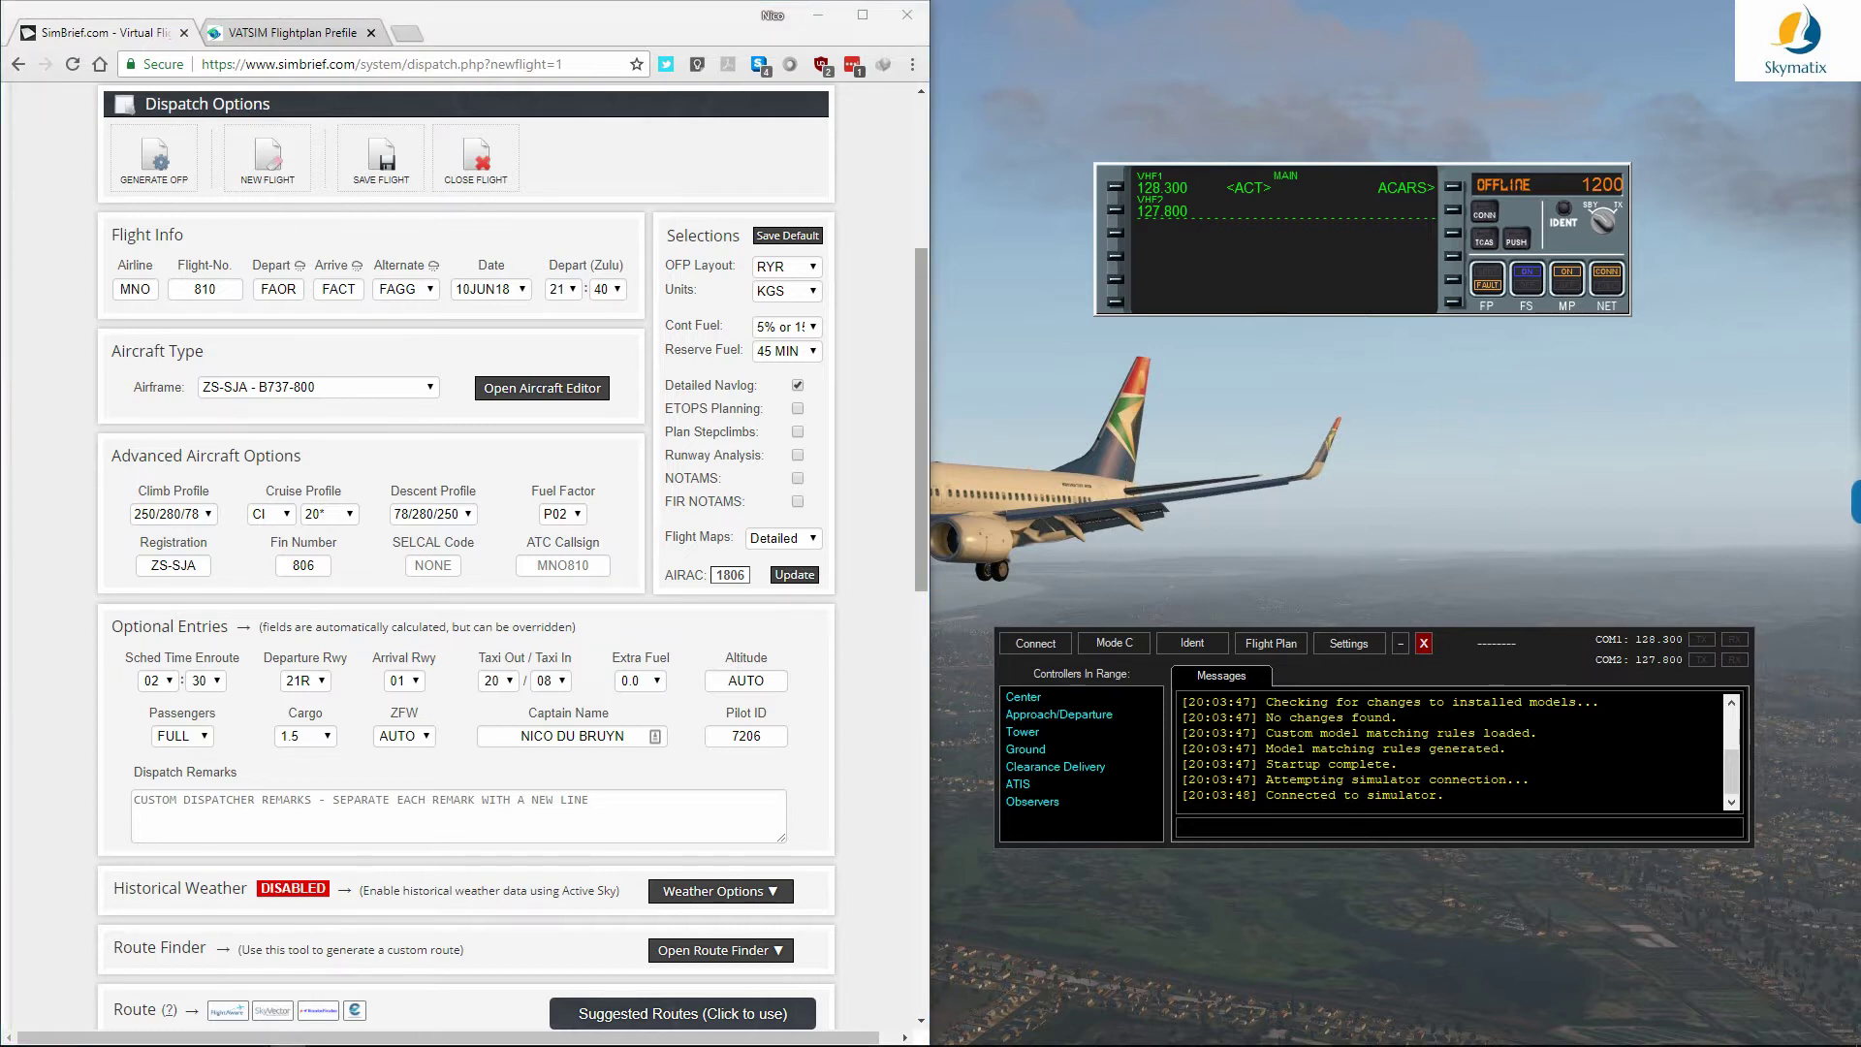
# Step: Look through the choices for OFP layout, units, contingency fuel and reserve fuel without changing them
pyautogui.click(788, 267)
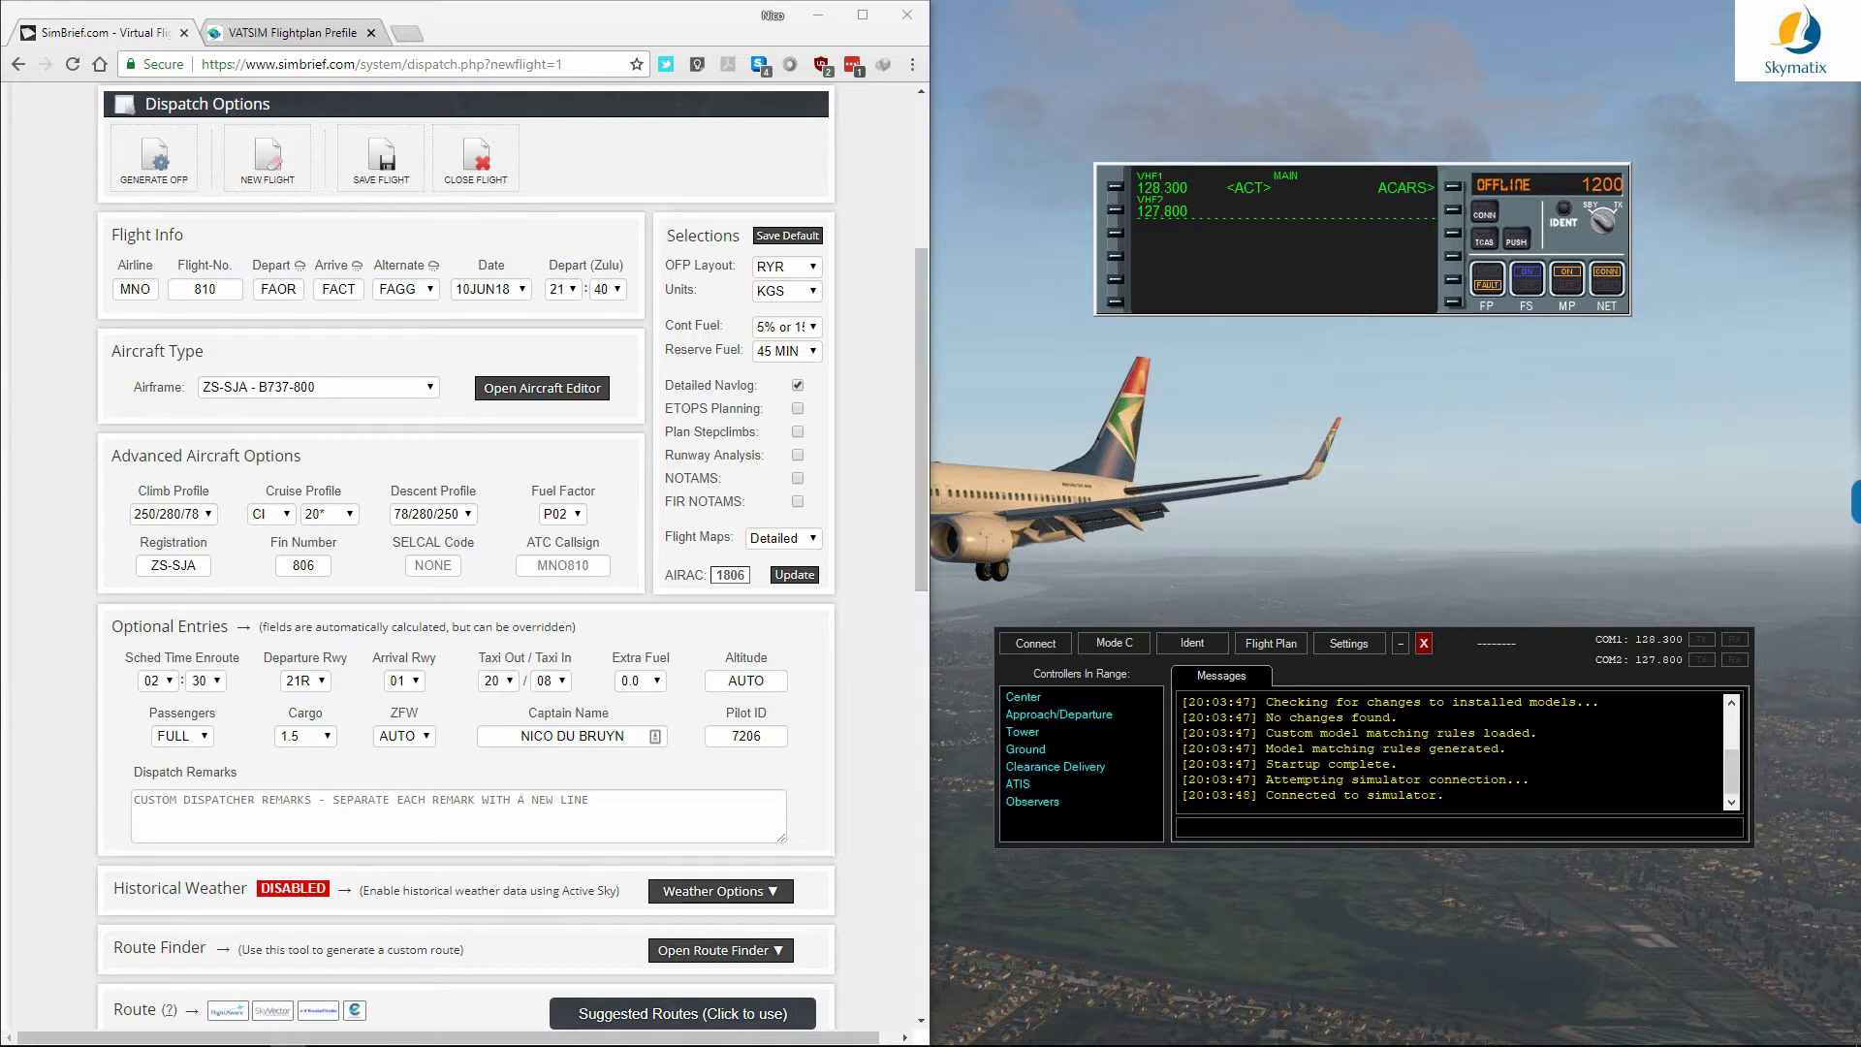
pyautogui.click(787, 267)
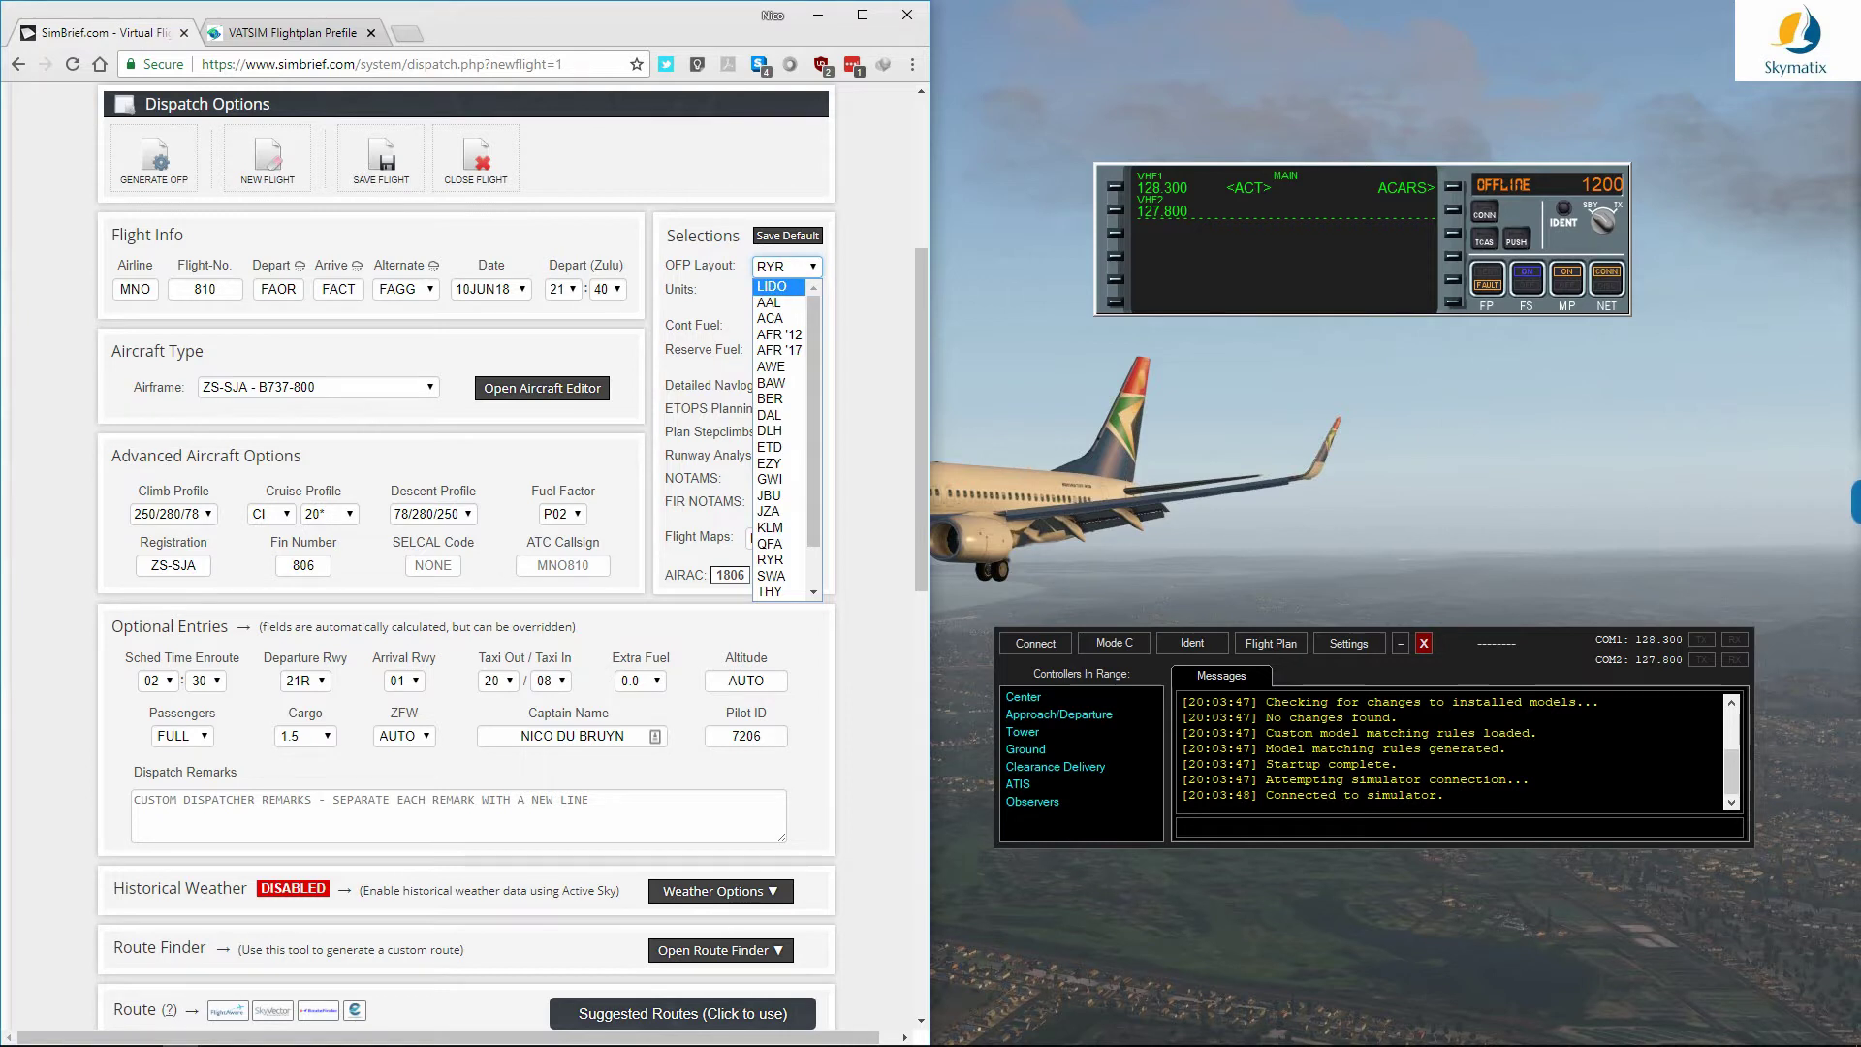
pyautogui.press('Escape')
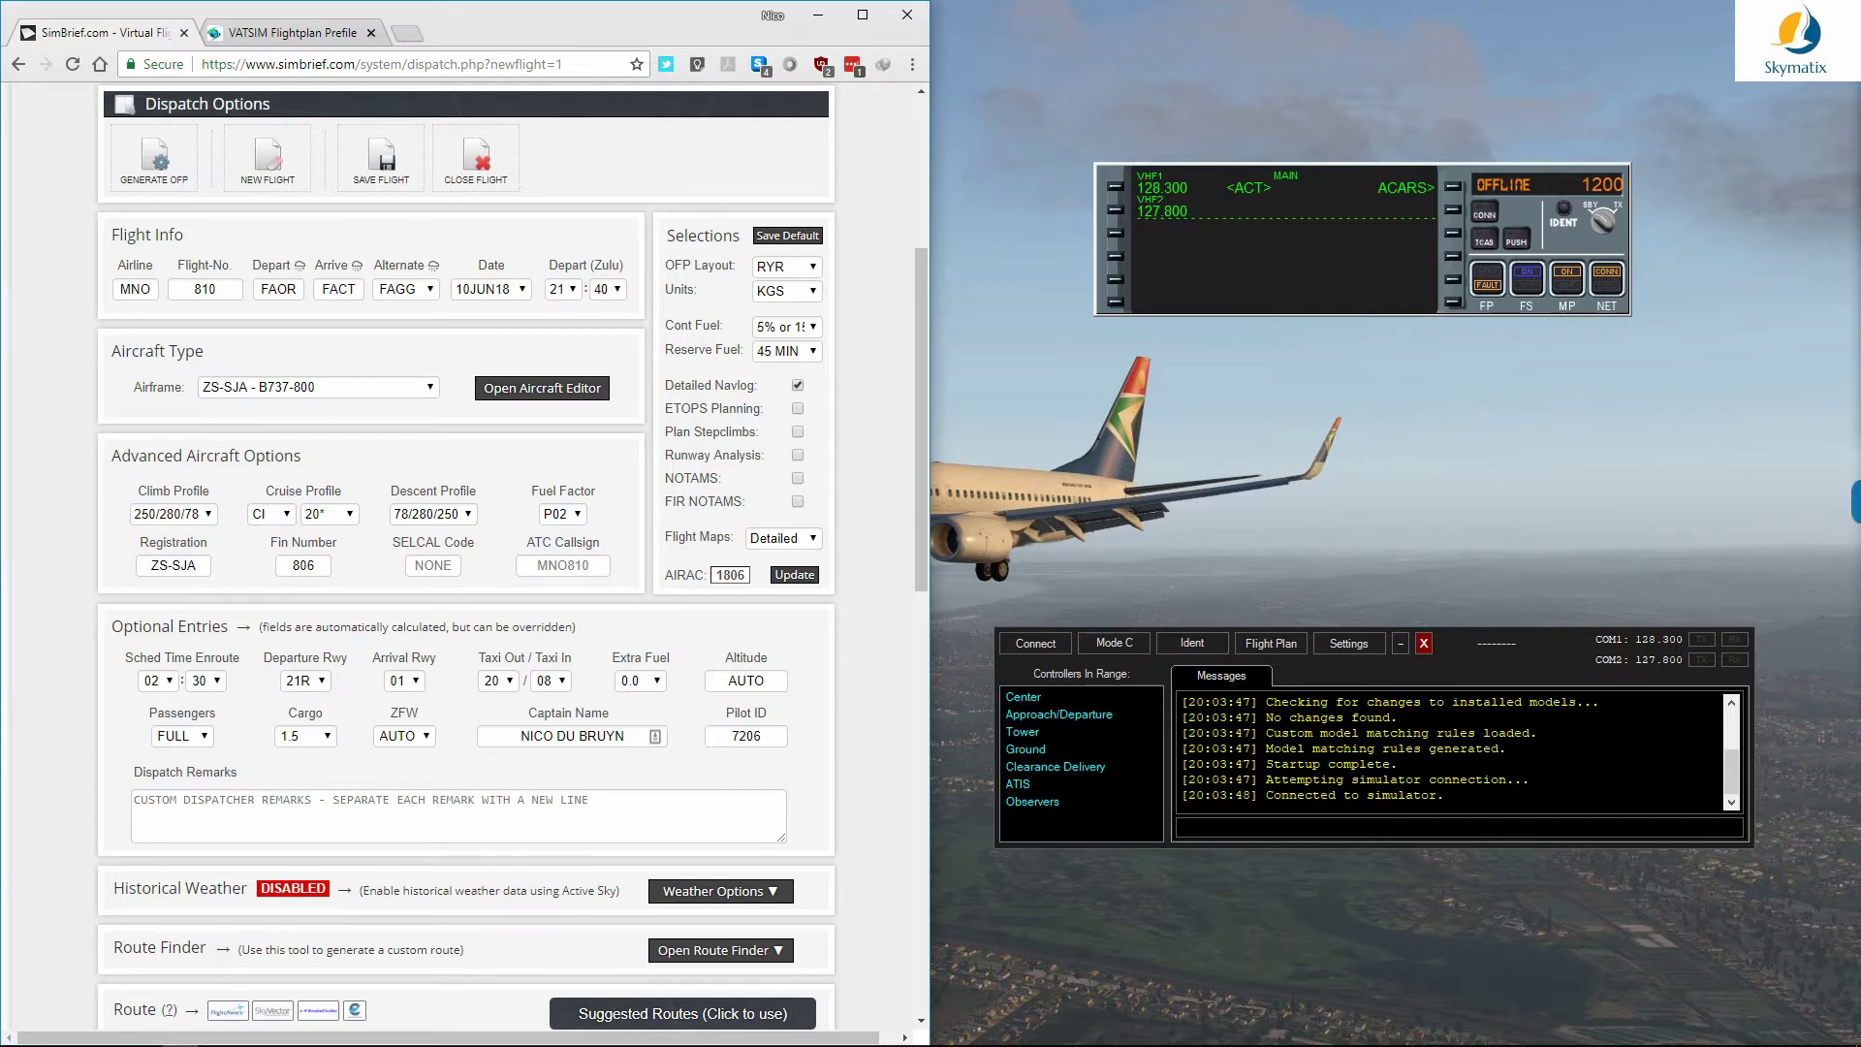
pyautogui.click(787, 291)
pyautogui.click(787, 327)
pyautogui.hotkey('alt', 'Down')
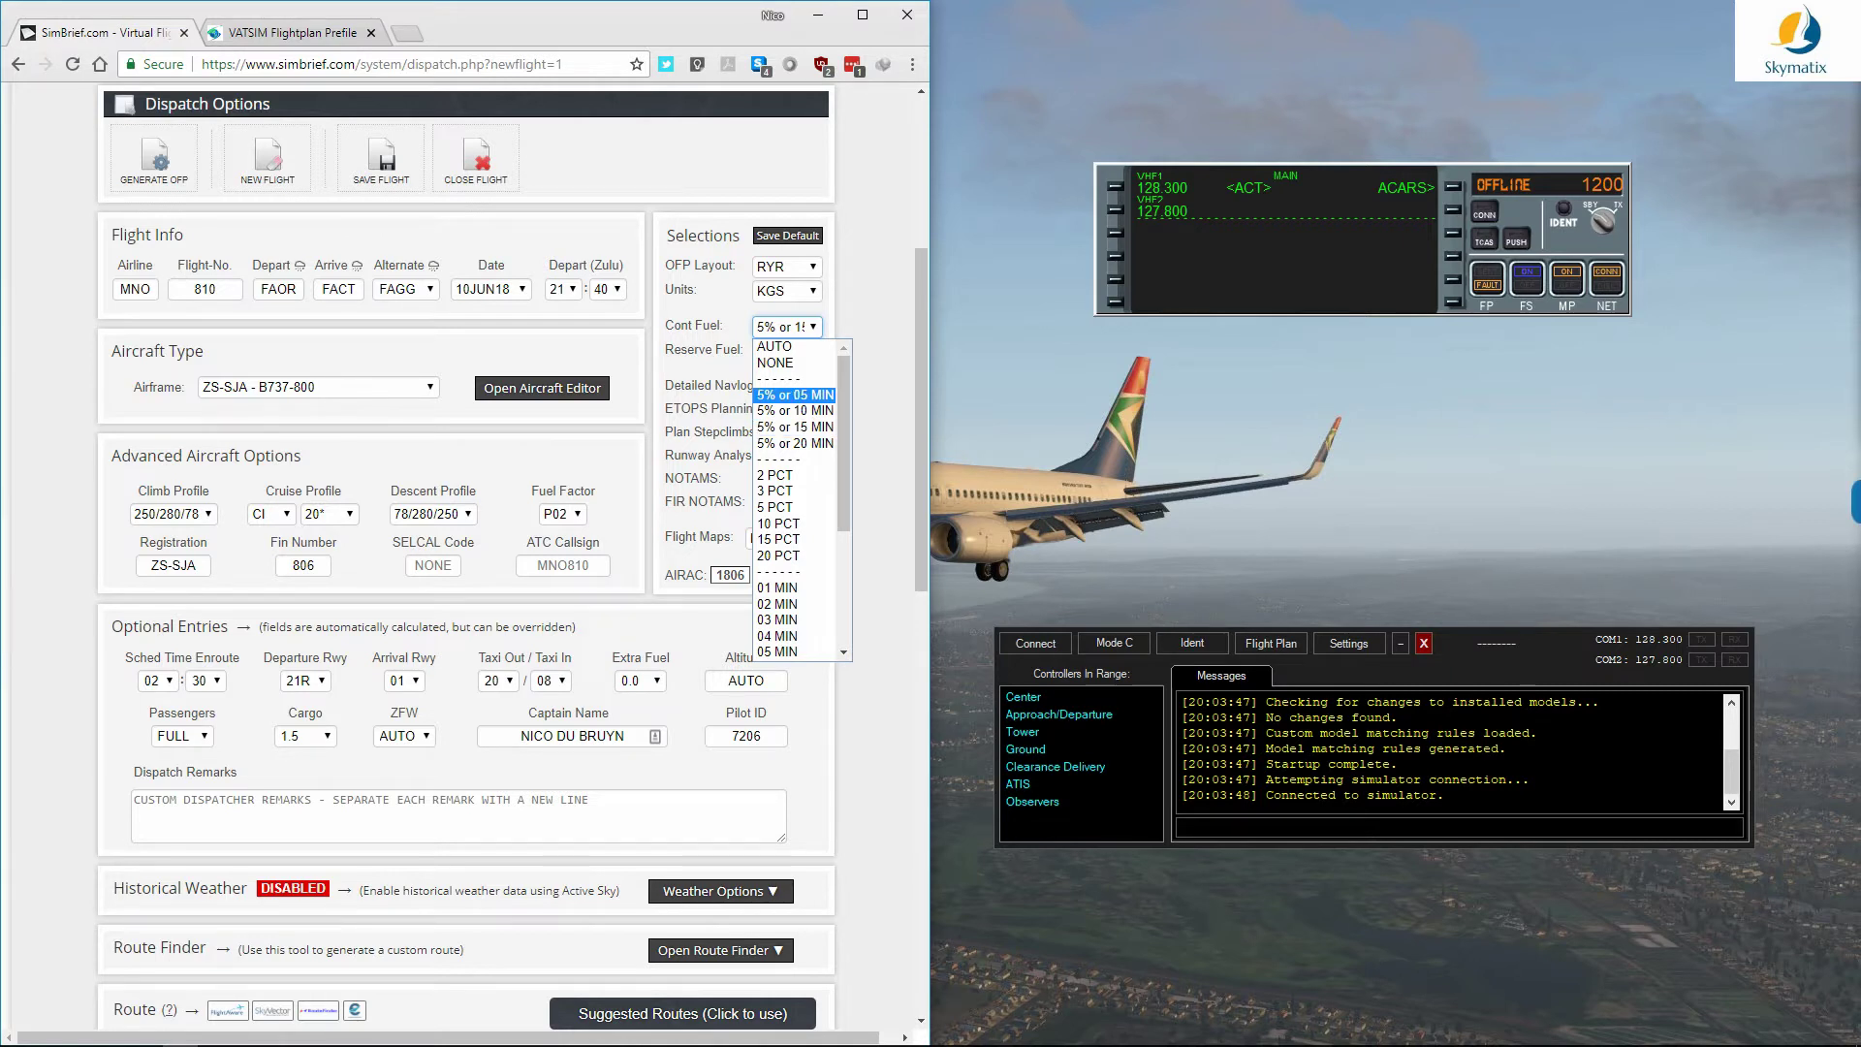
pyautogui.press('Escape')
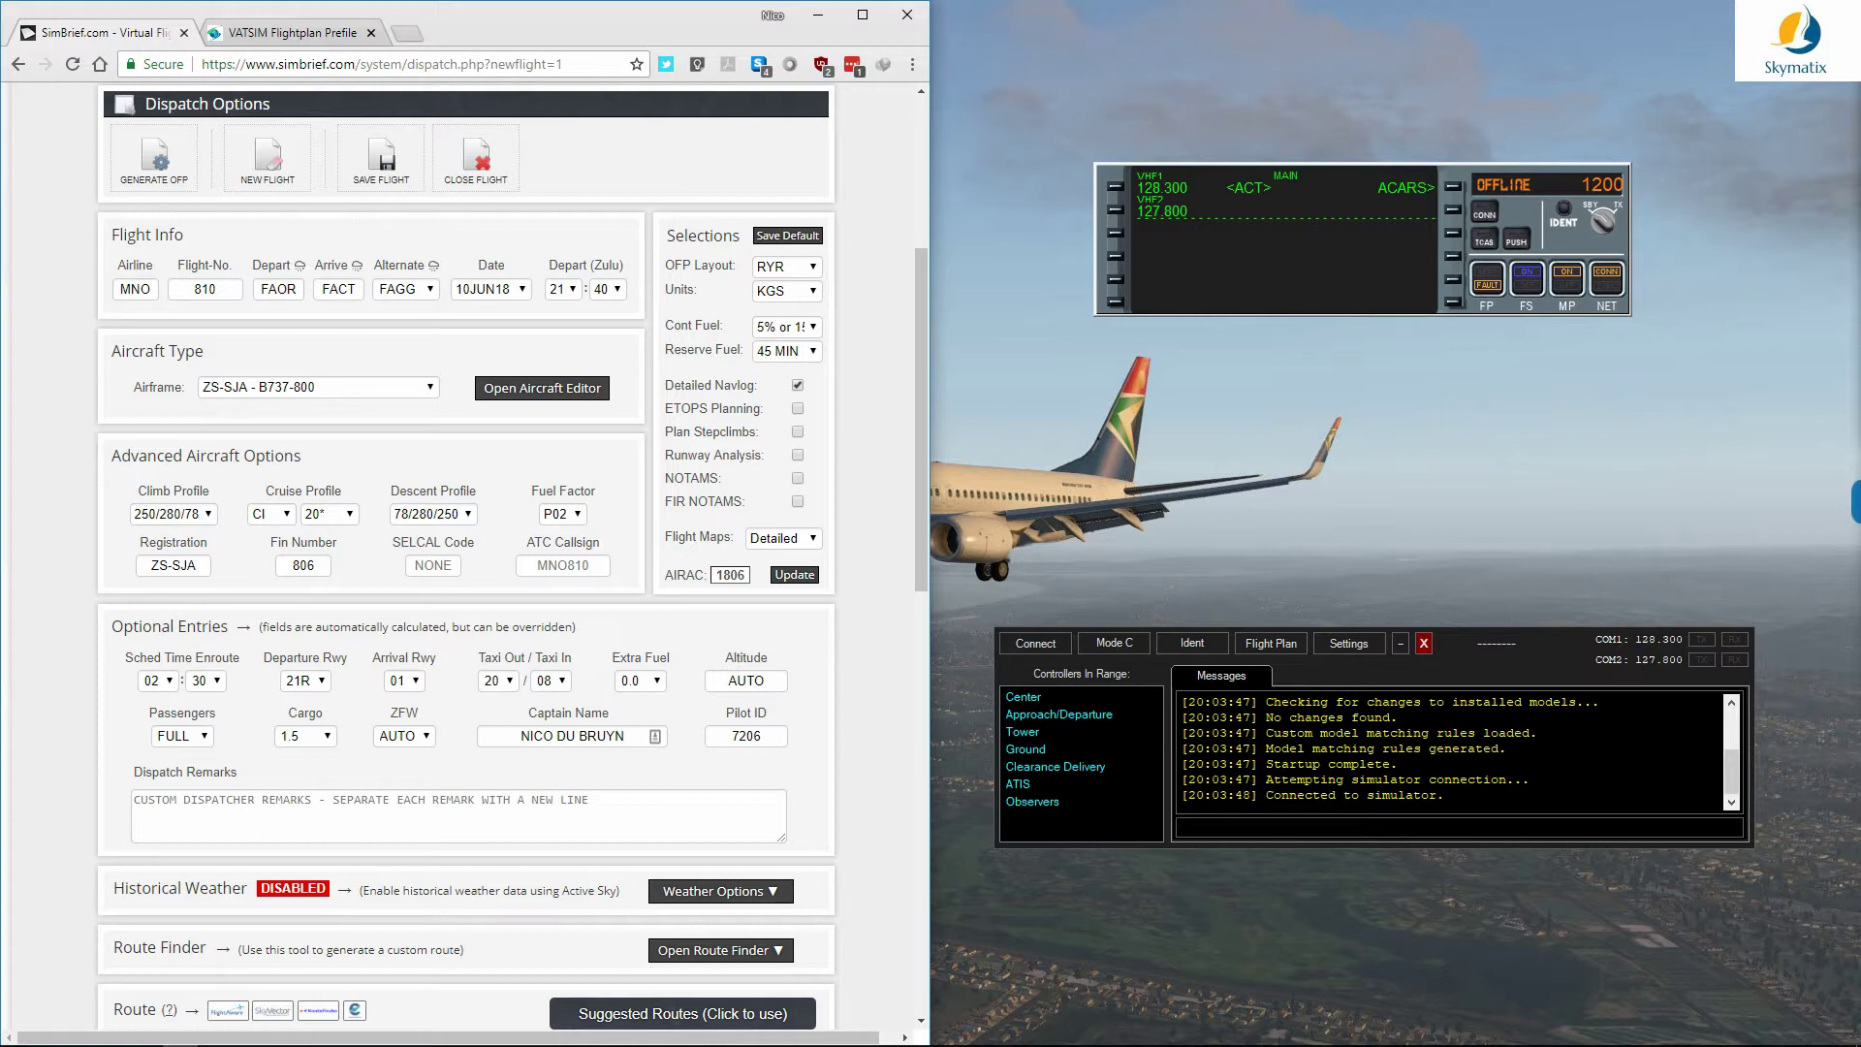
pyautogui.press('Tab')
pyautogui.press('Tab')
pyautogui.click(786, 351)
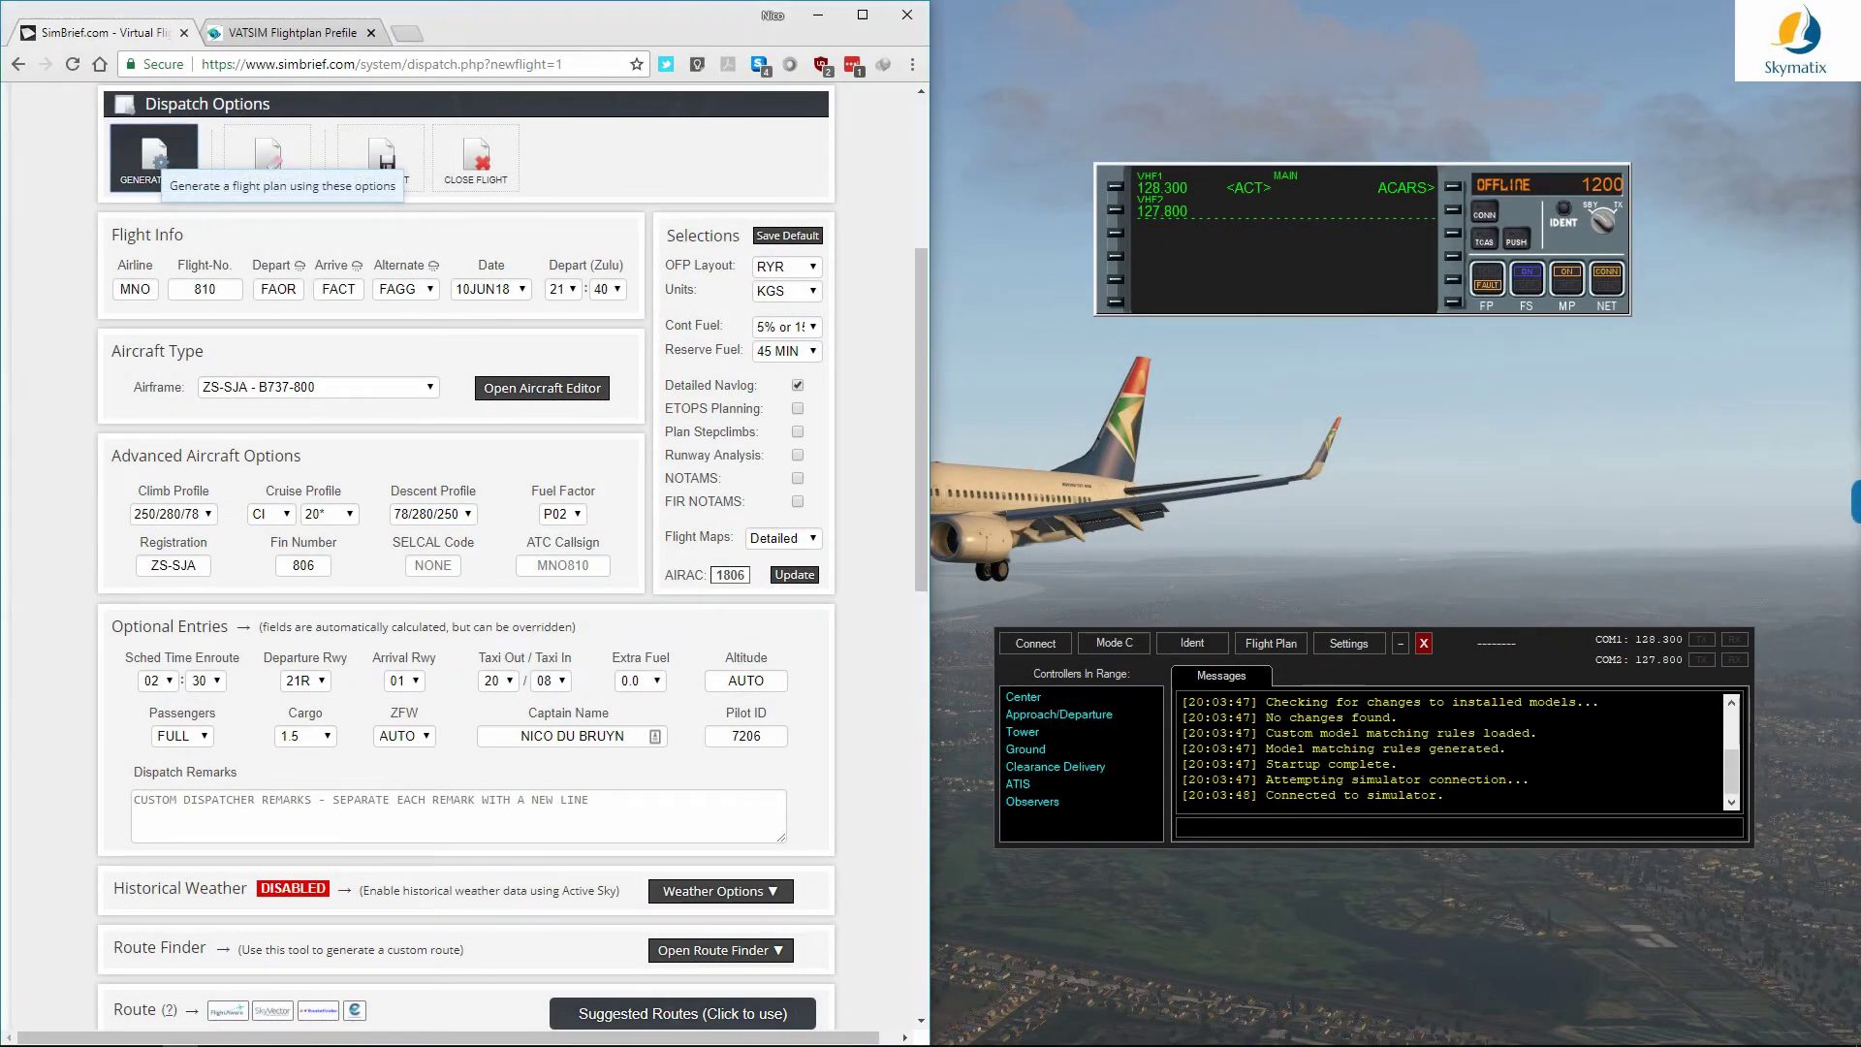
# Step: Generate the operational flight plan from the entered dispatch options
pyautogui.click(154, 153)
pyautogui.press('Return')
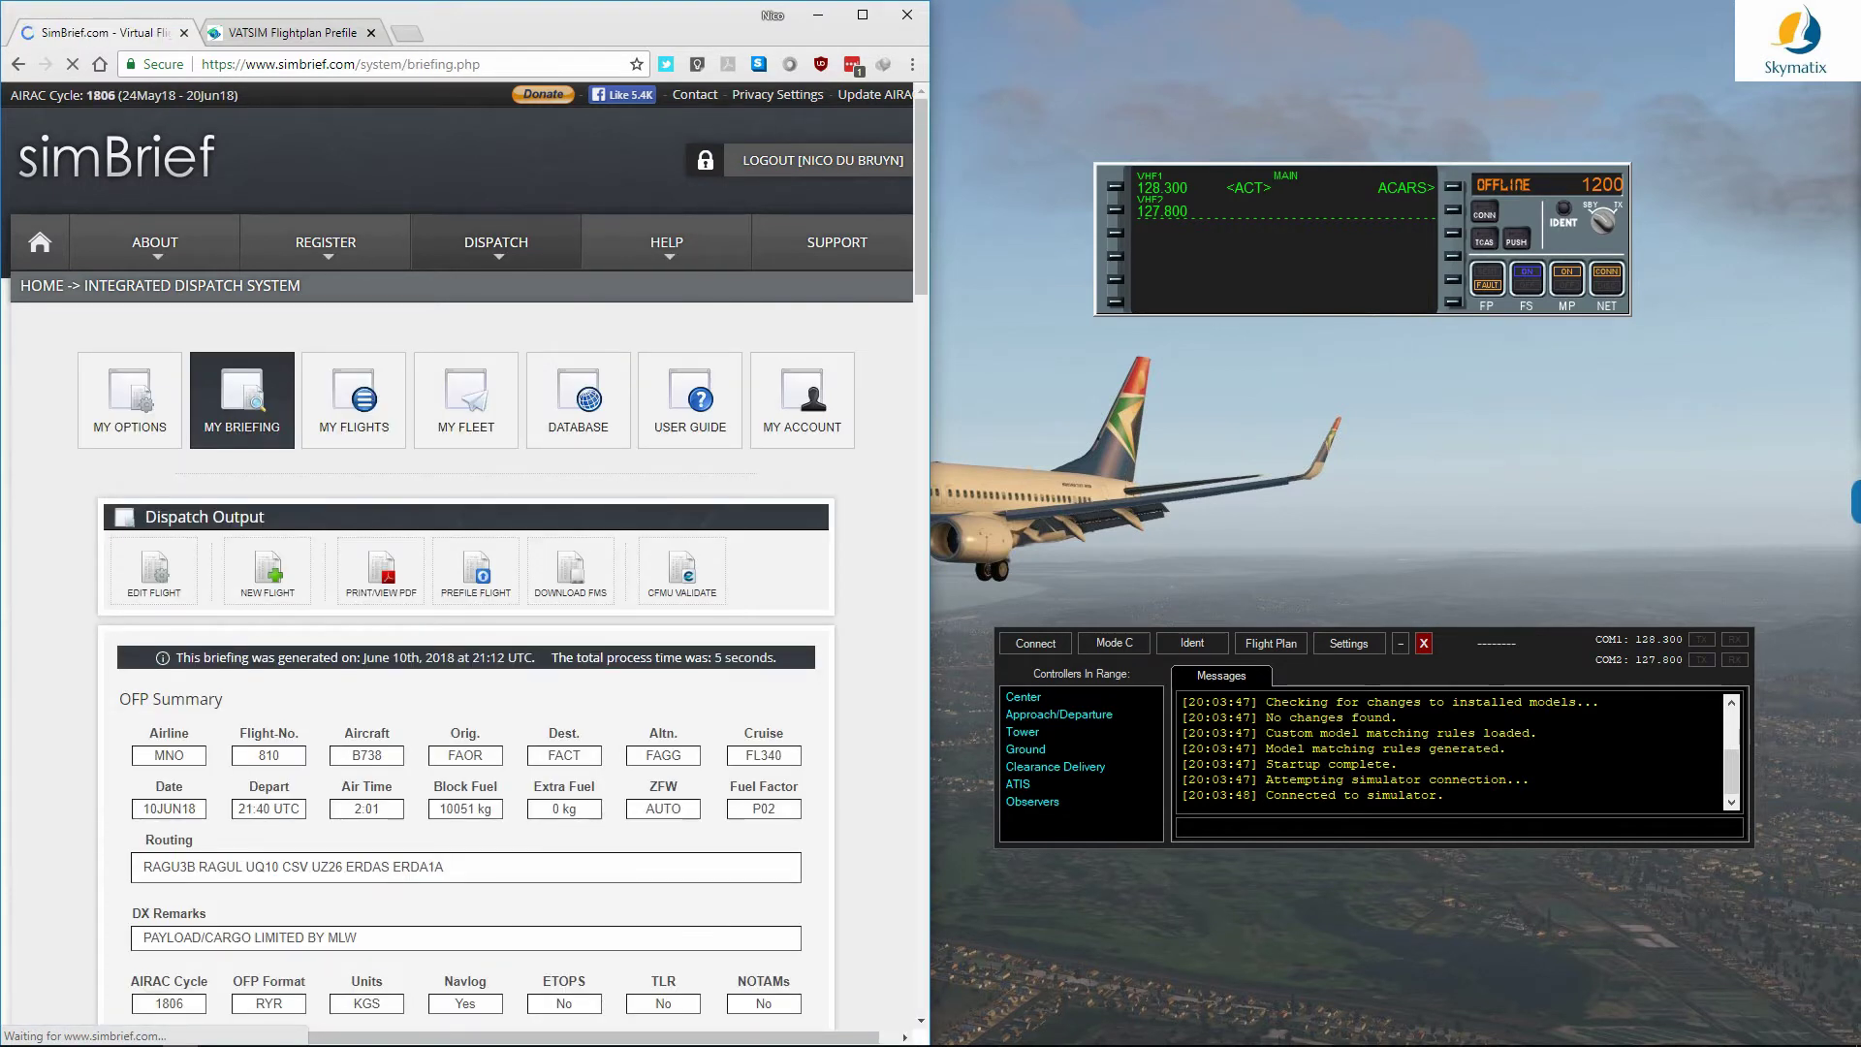
pyautogui.scroll(-4, 465, 553)
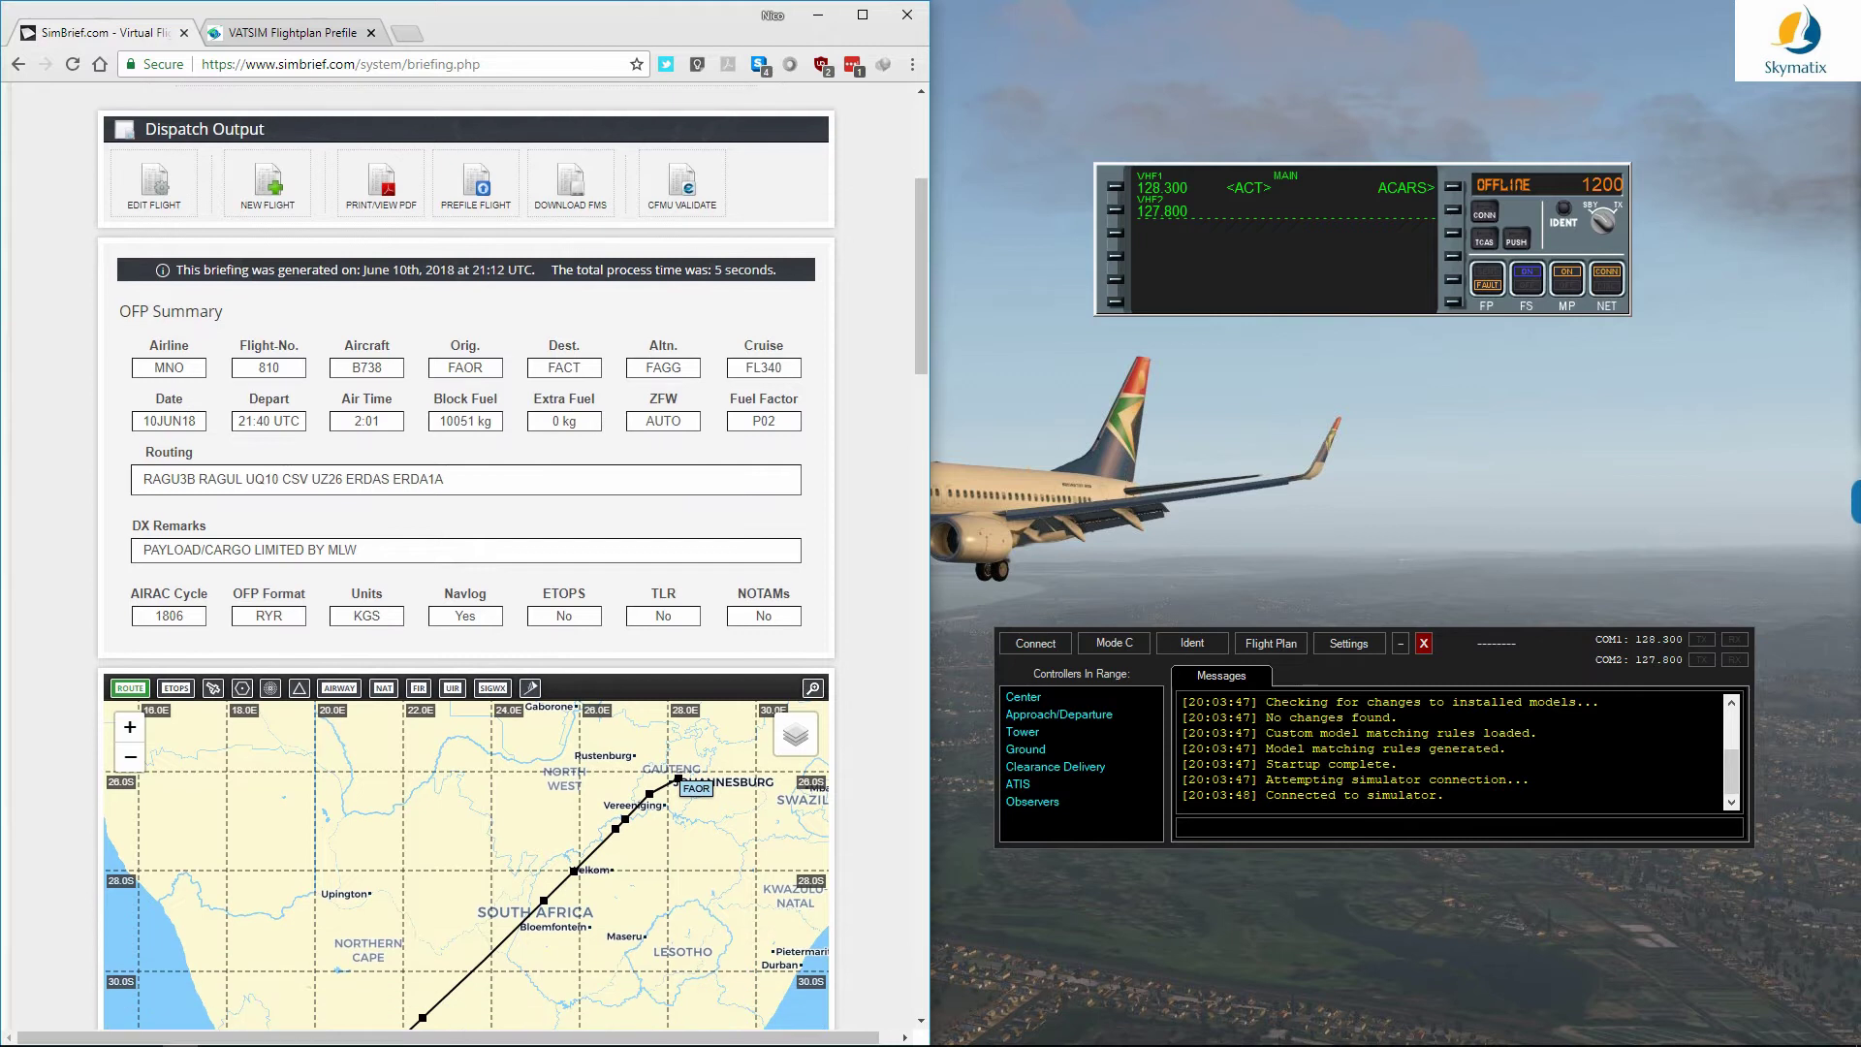
# Step: Examine the generated briefing's OFP summary, DX remarks, route map and paperwork preview
pyautogui.scroll(-2, 465, 552)
pyautogui.scroll(2, 466, 553)
pyautogui.scroll(-1, 466, 562)
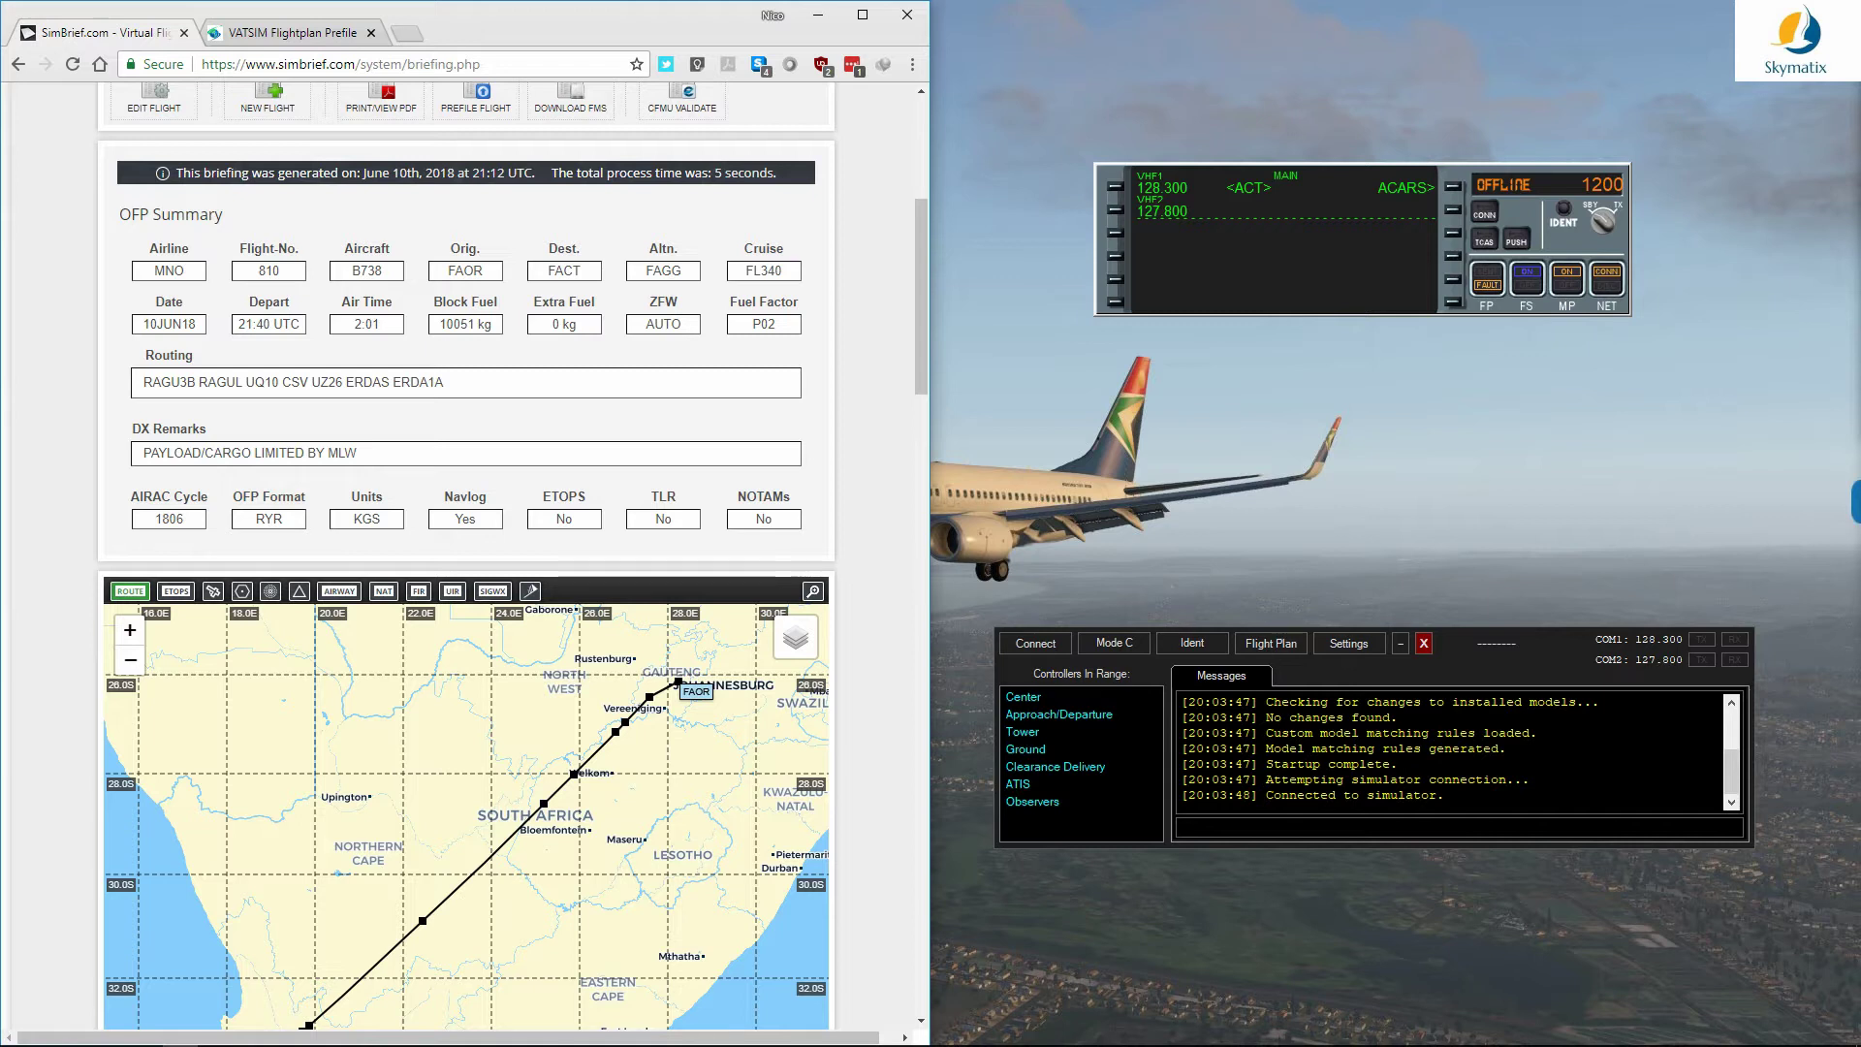
pyautogui.moveTo(359, 452); pyautogui.dragTo(141, 453)
pyautogui.scroll(-2, 465, 582)
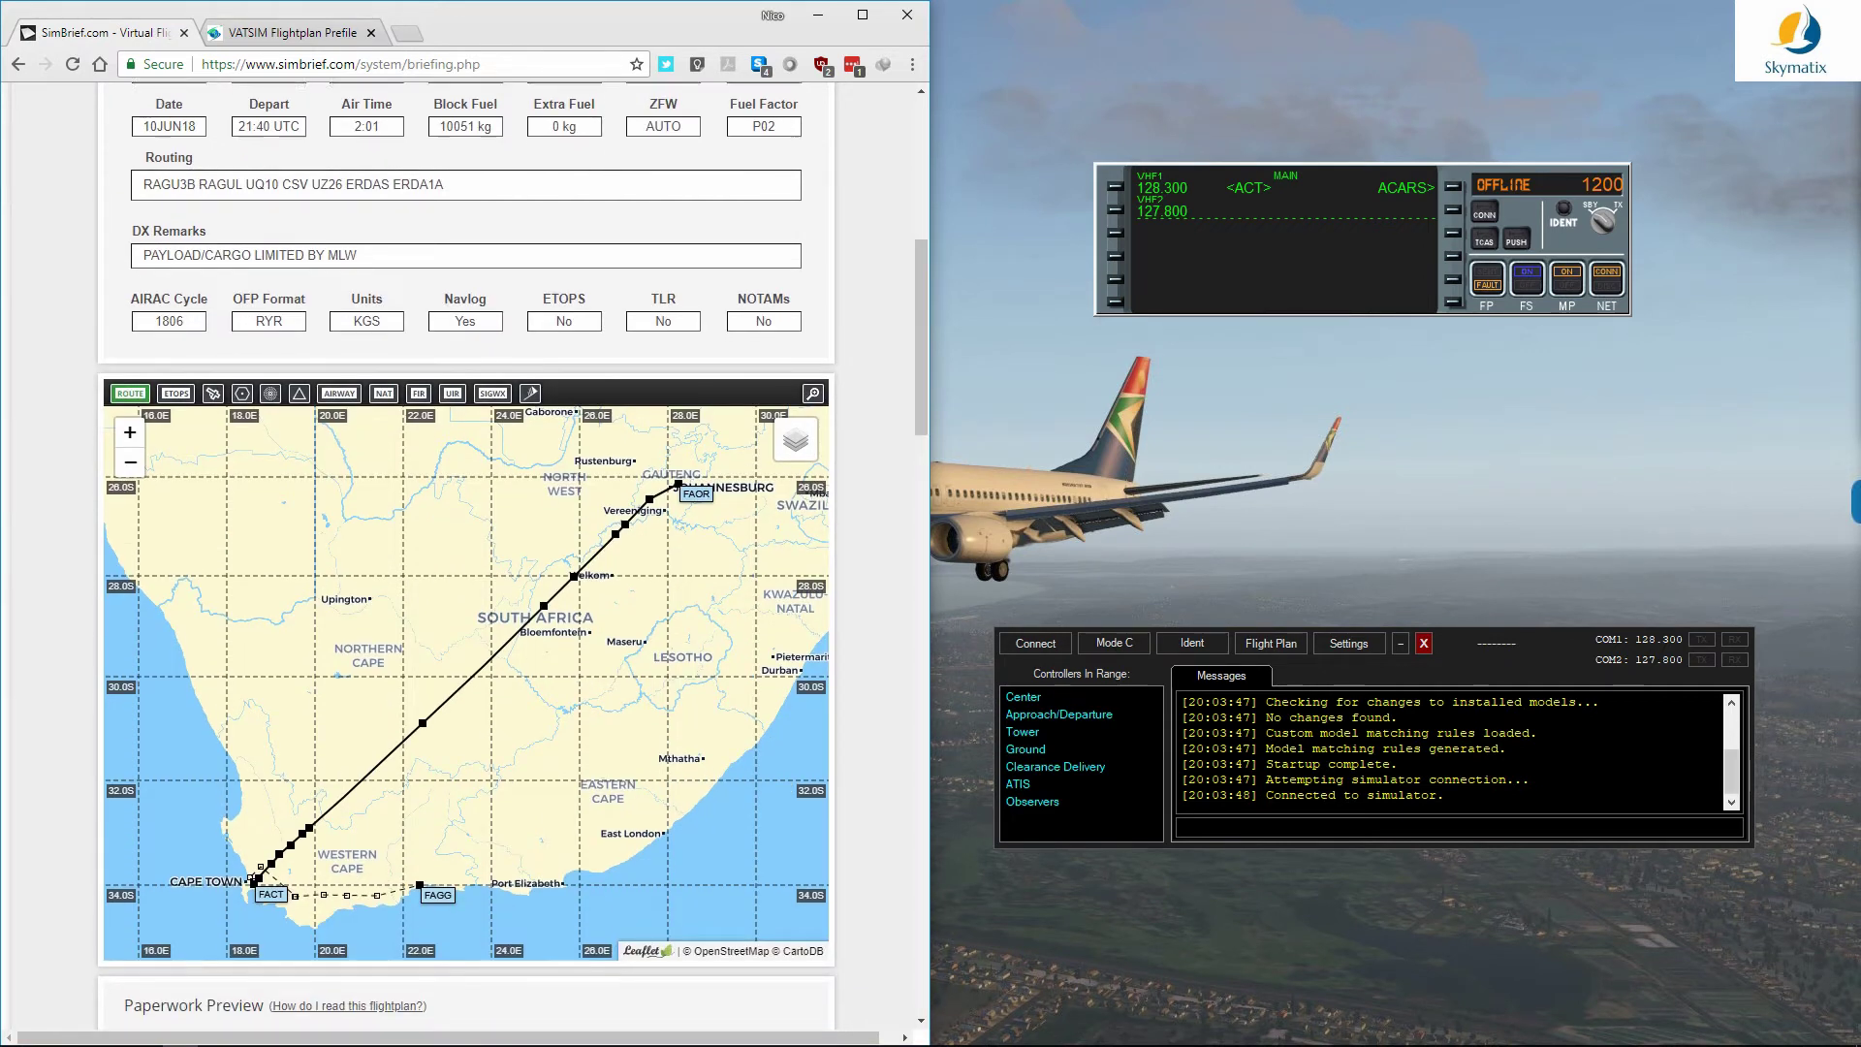
pyautogui.scroll(-5, 465, 553)
pyautogui.scroll(-4, 465, 552)
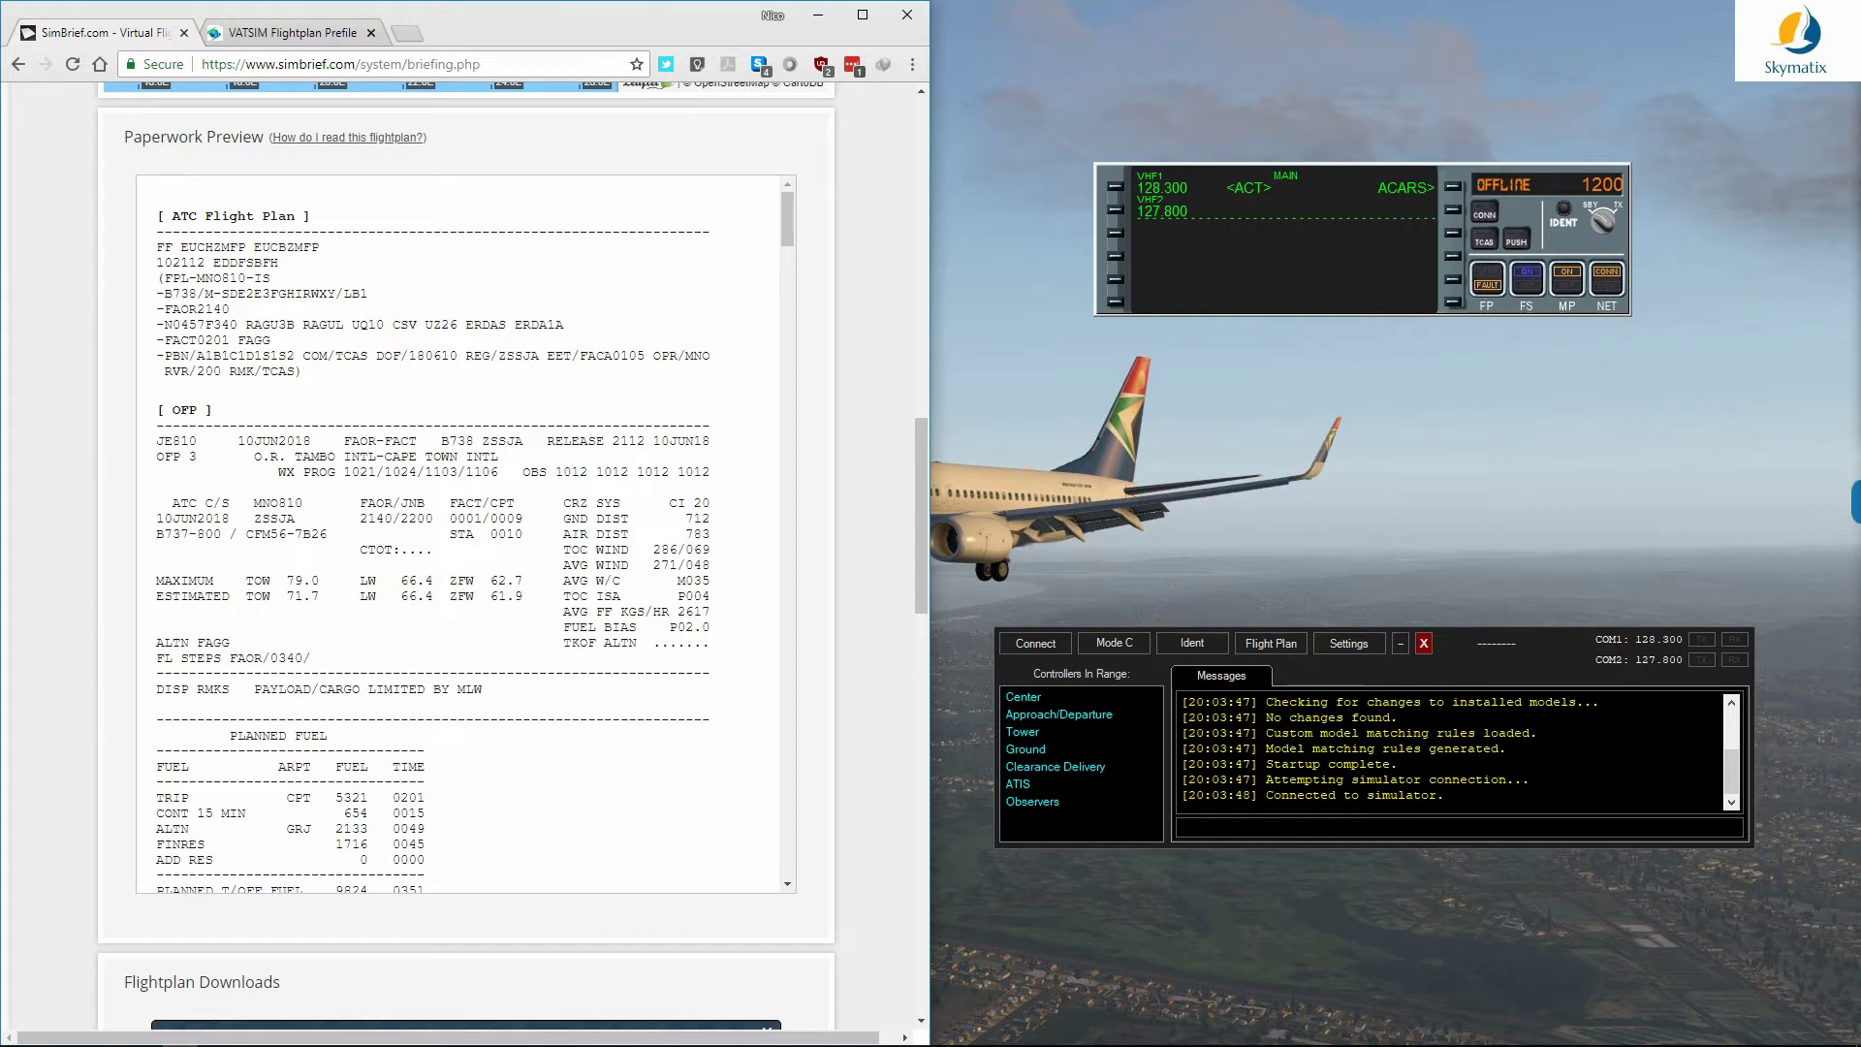
pyautogui.scroll(-1, 466, 533)
pyautogui.scroll(1, 465, 534)
pyautogui.scroll(10, 465, 557)
pyautogui.scroll(5, 466, 558)
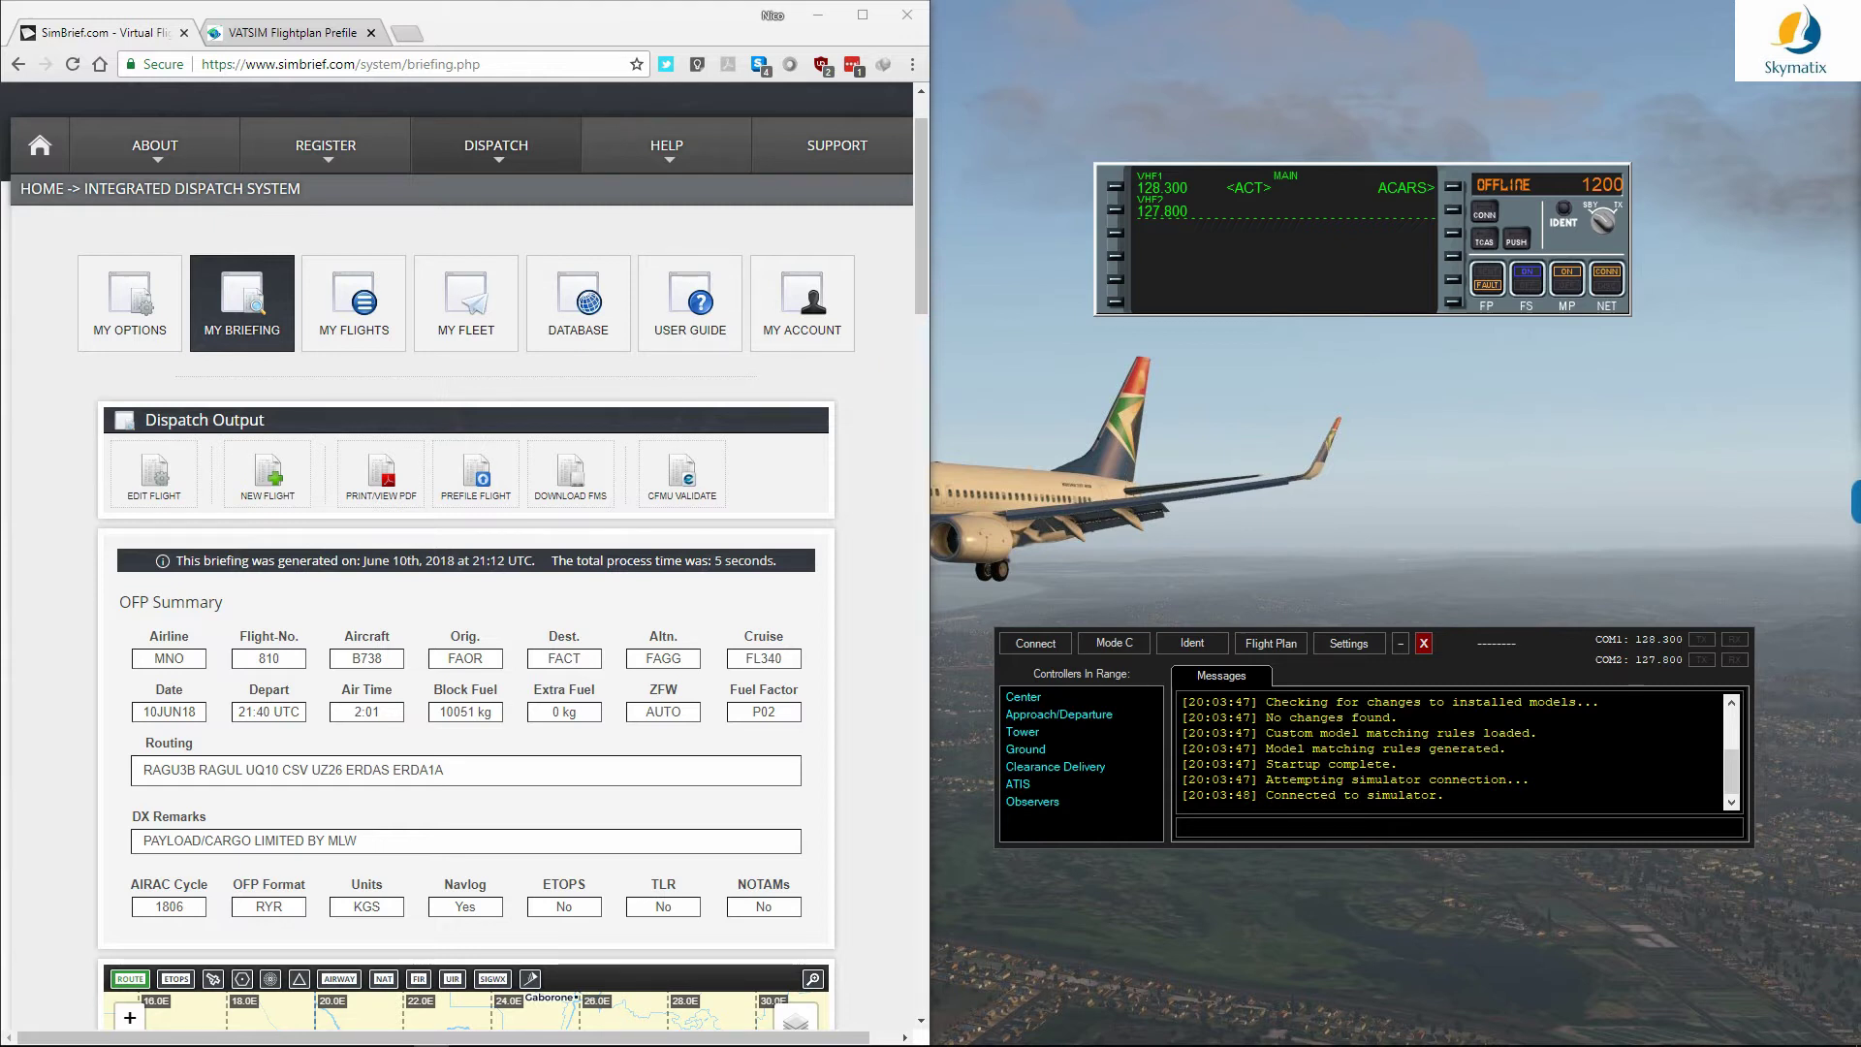
# Step: Look over the available download formats for the generated flight plan
pyautogui.scroll(-2, 465, 552)
pyautogui.scroll(-18, 465, 552)
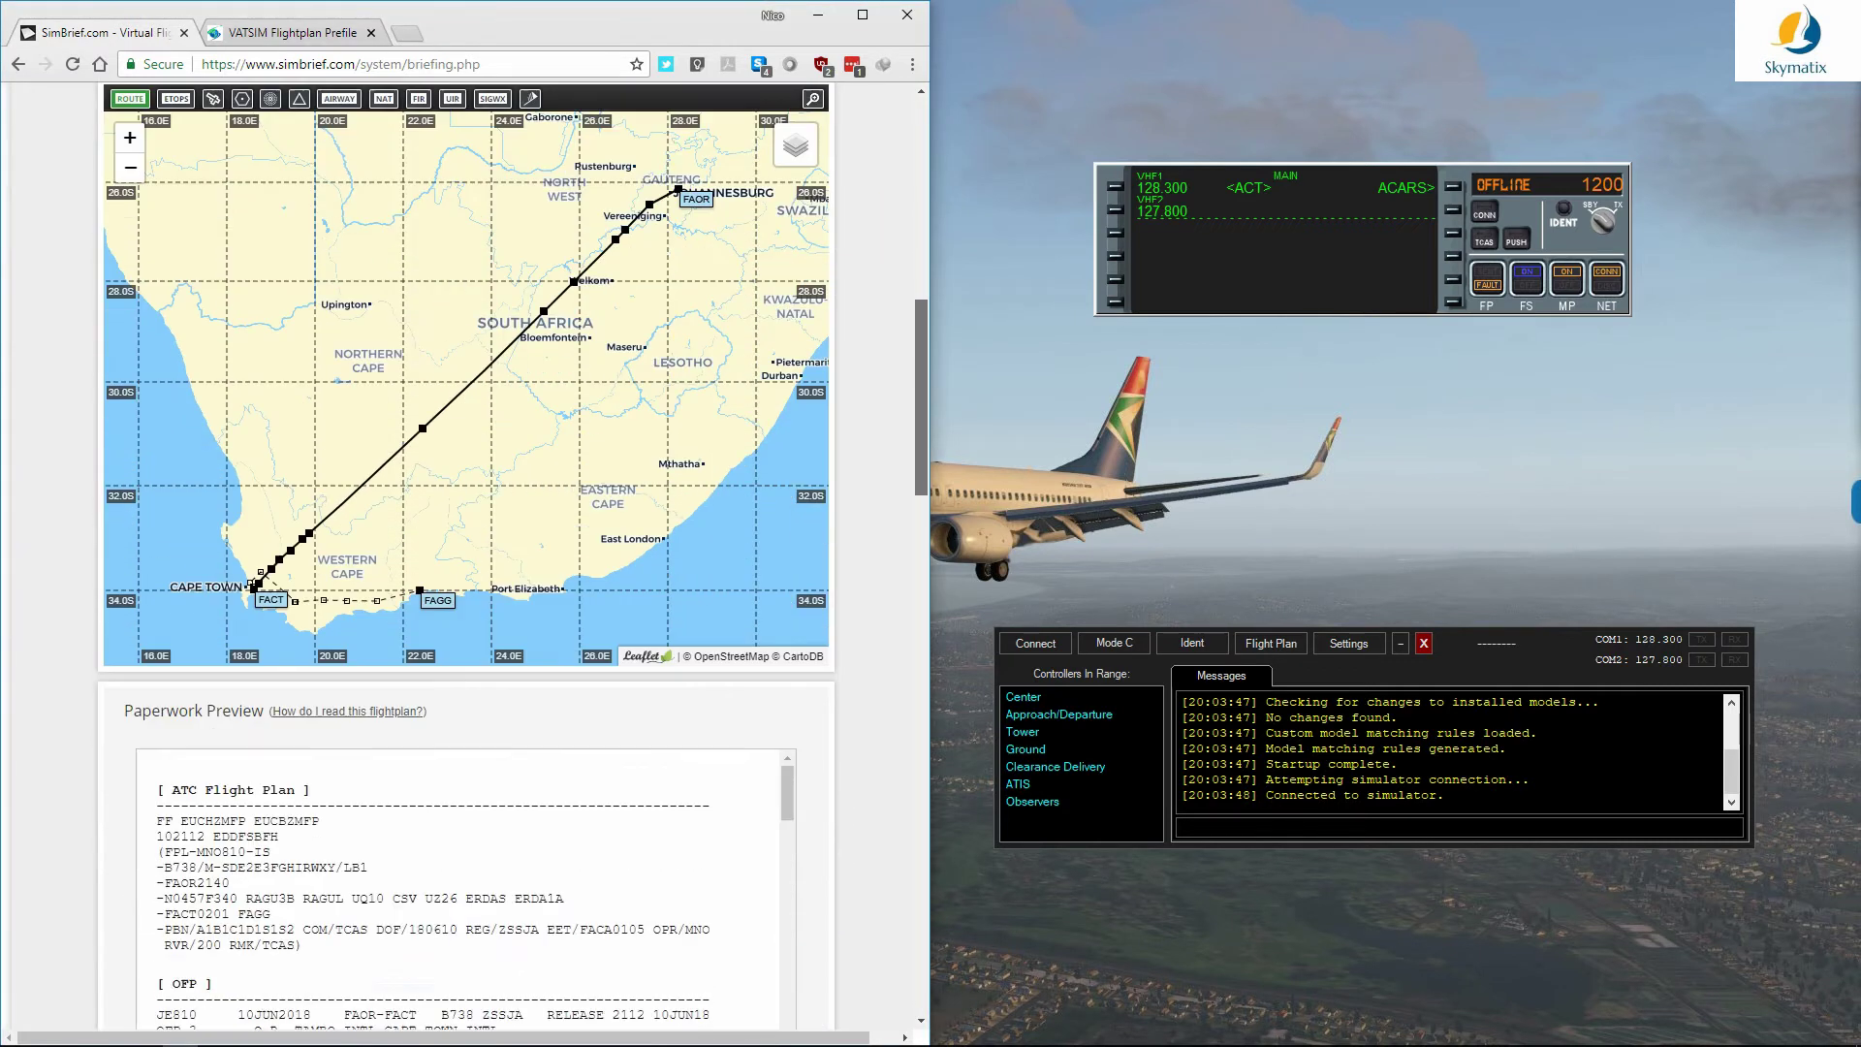
pyautogui.scroll(-2, 466, 552)
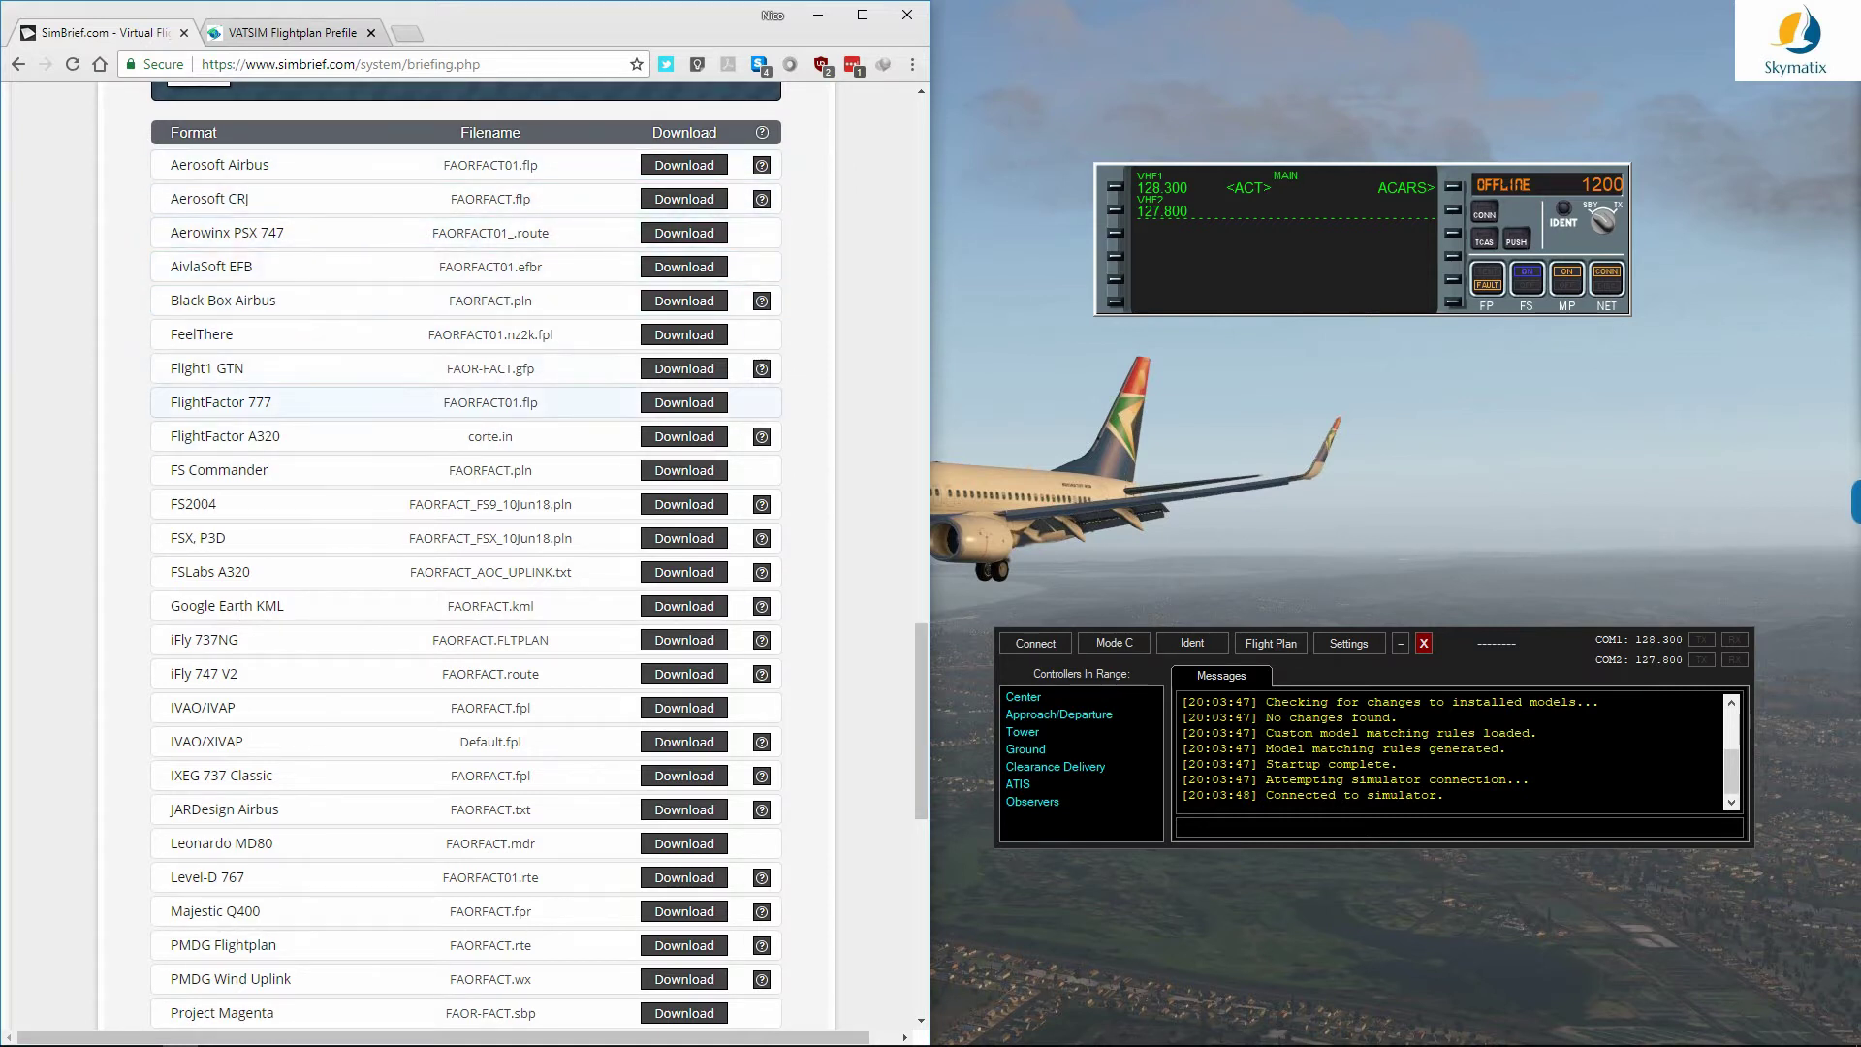
# Step: Look through the remaining flight plan download formats and the network prefile options, and return to the OFP text of the briefing
pyautogui.scroll(-1, 465, 556)
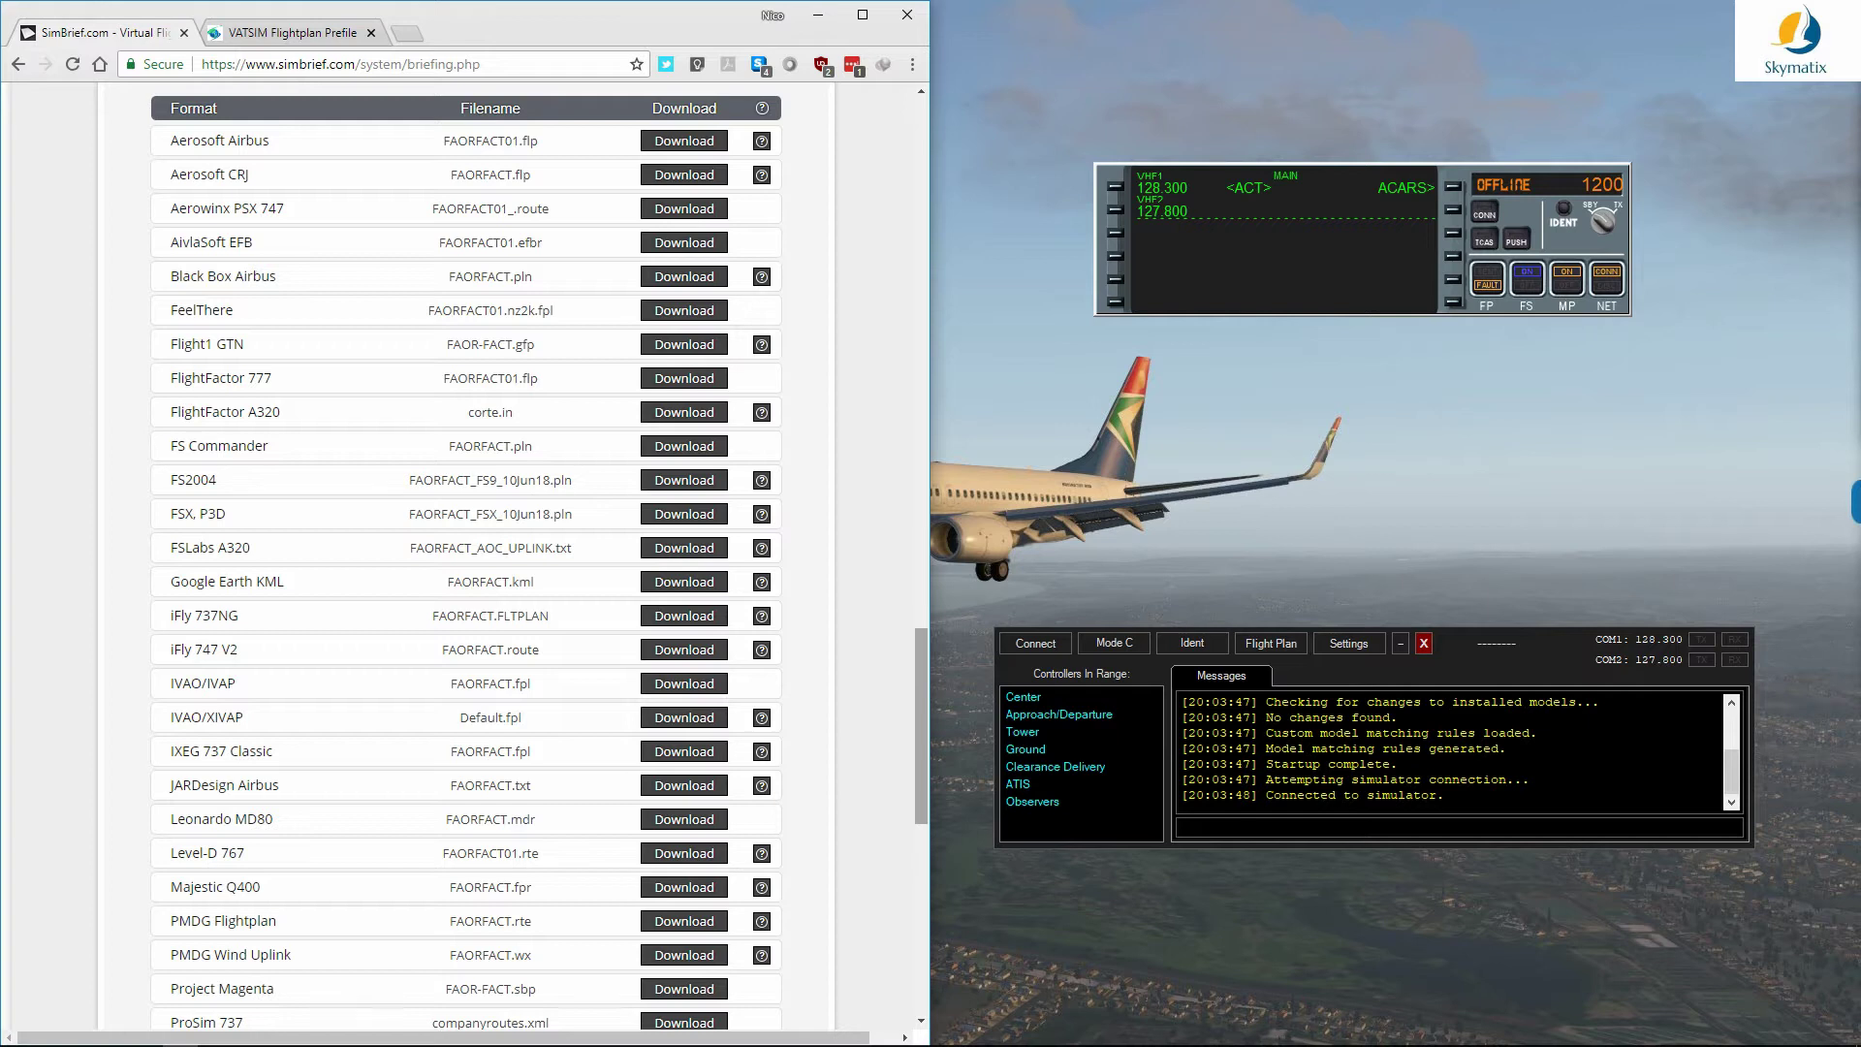
pyautogui.scroll(-3, 465, 553)
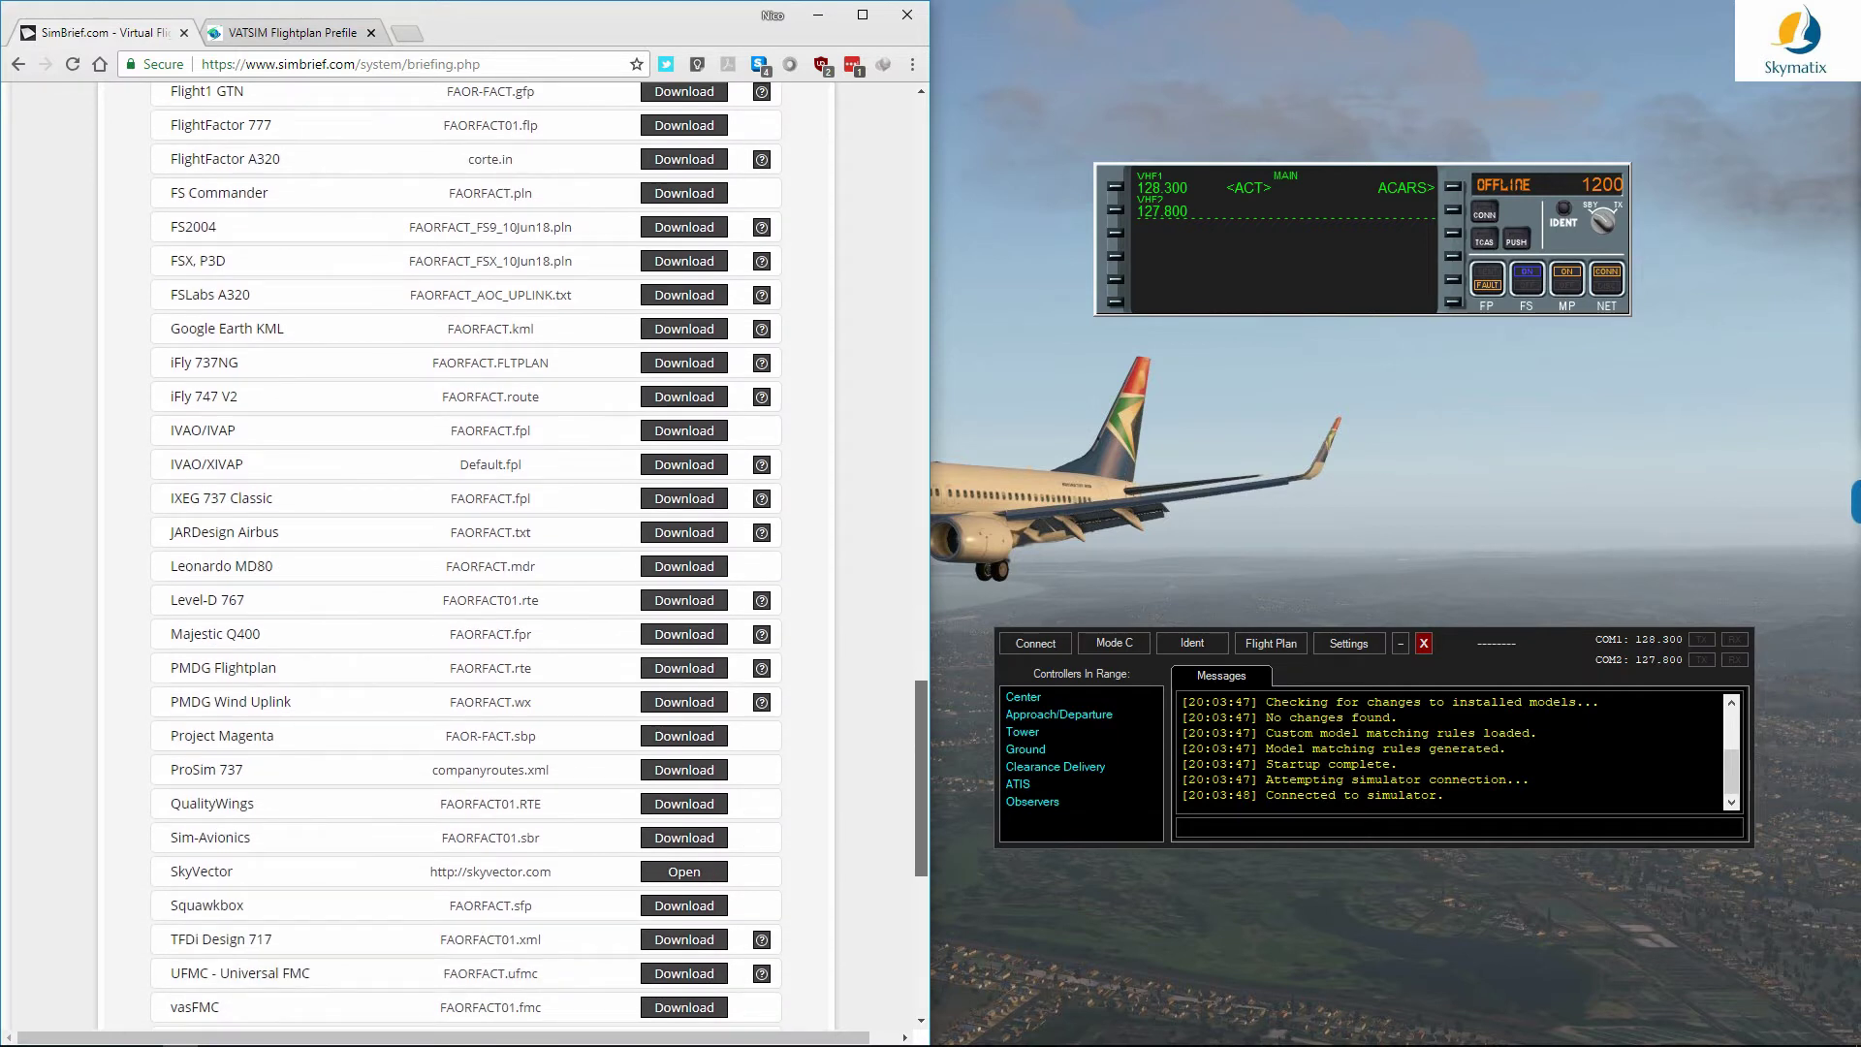
pyautogui.scroll(-6, 465, 552)
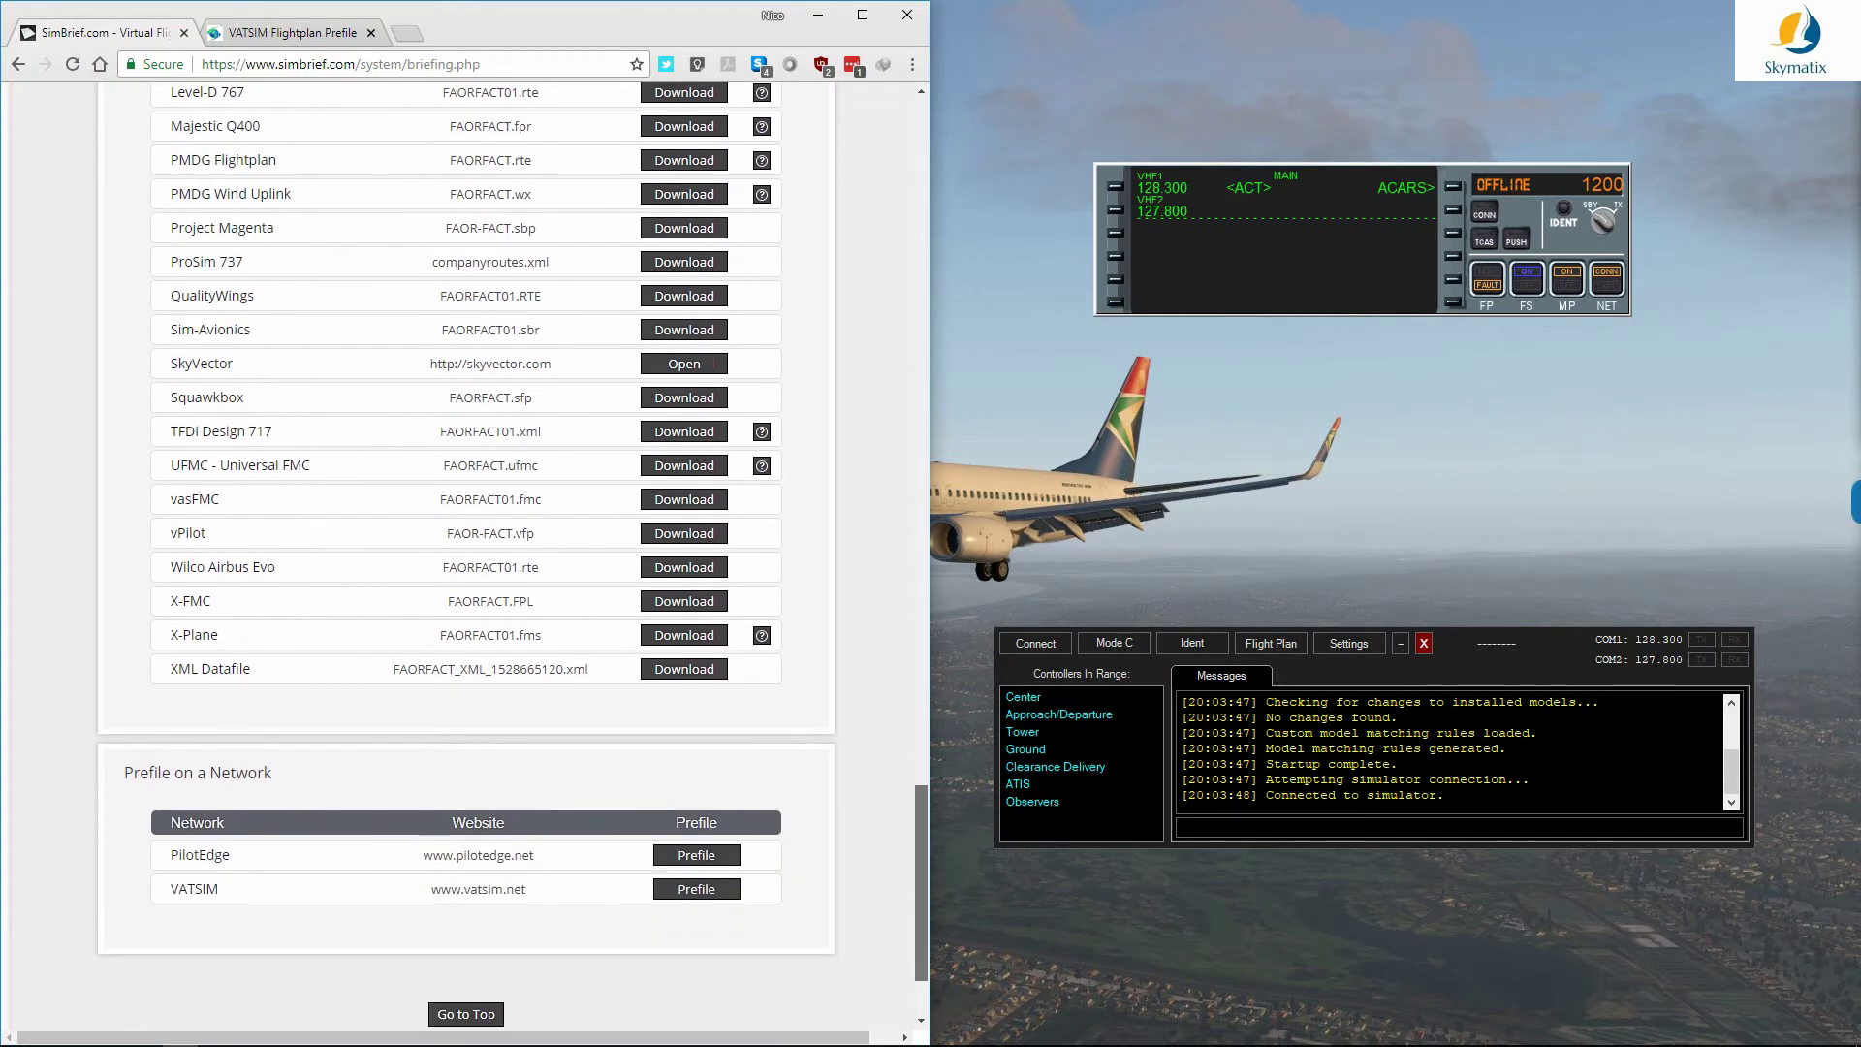
pyautogui.scroll(-1, 465, 553)
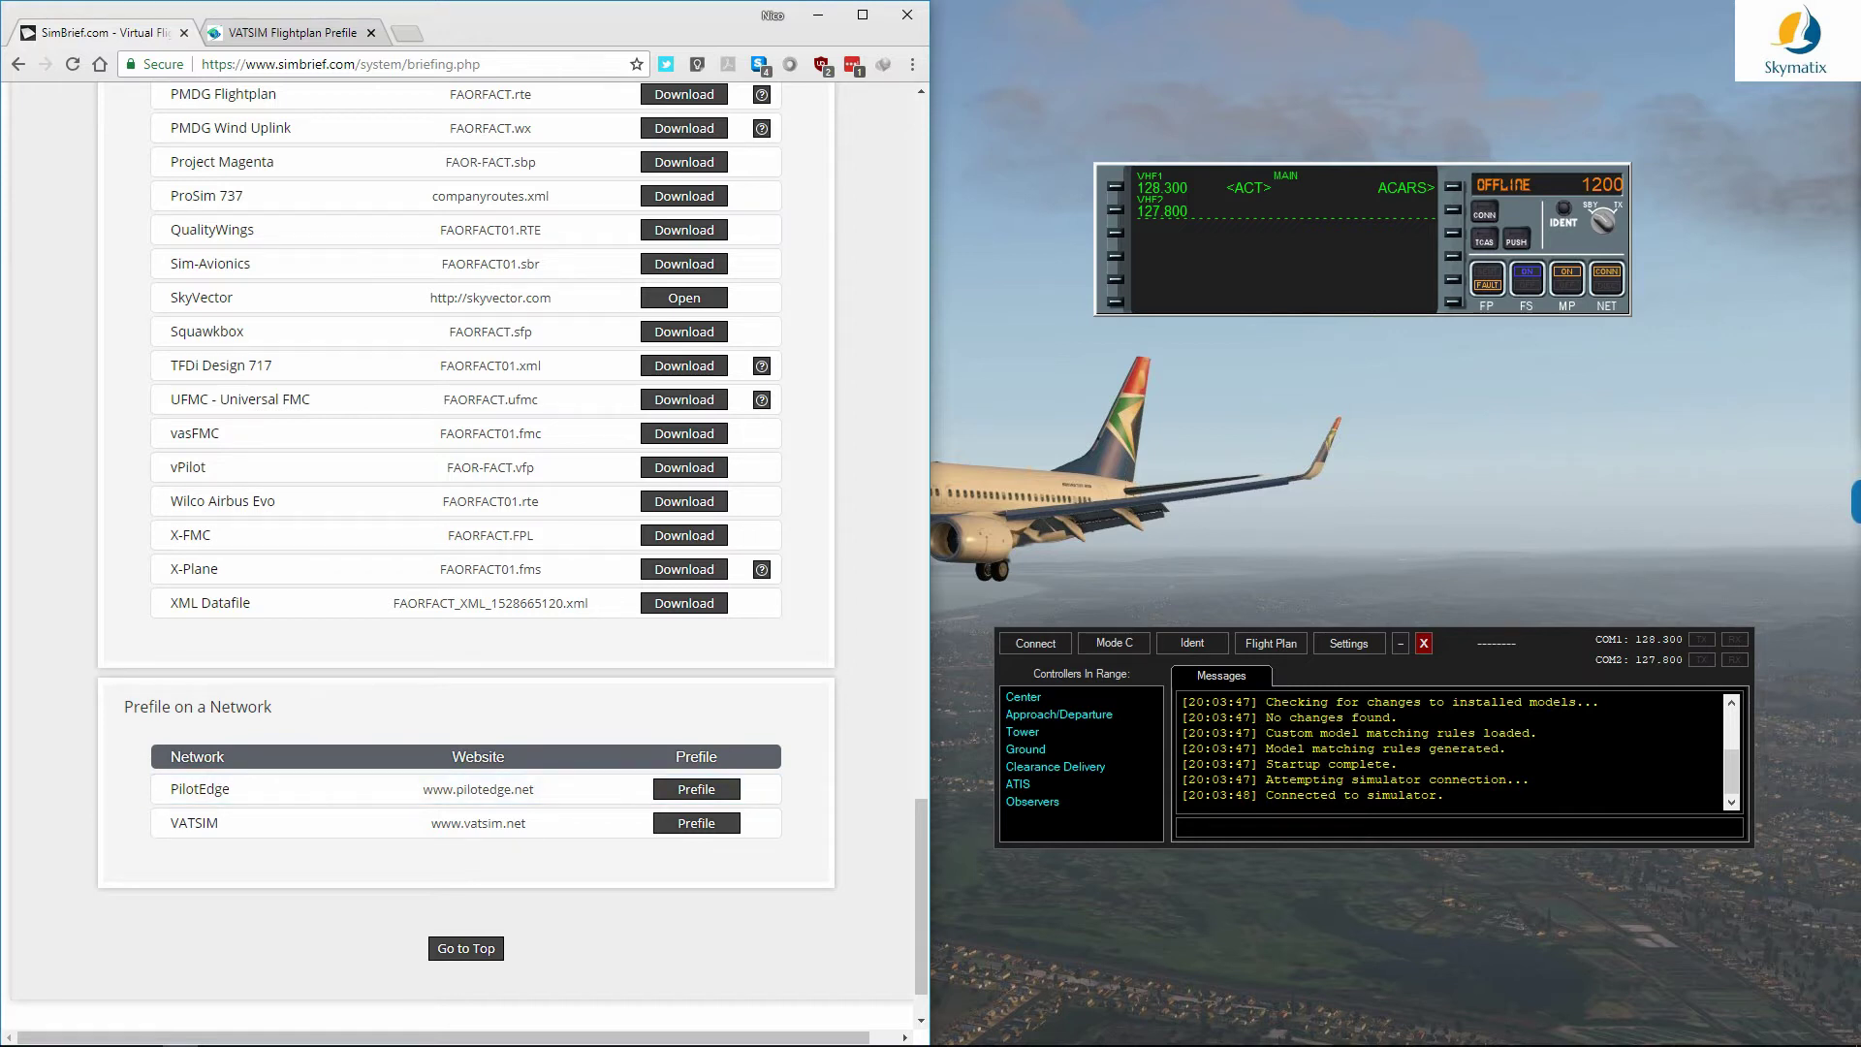
pyautogui.scroll(15, 465, 553)
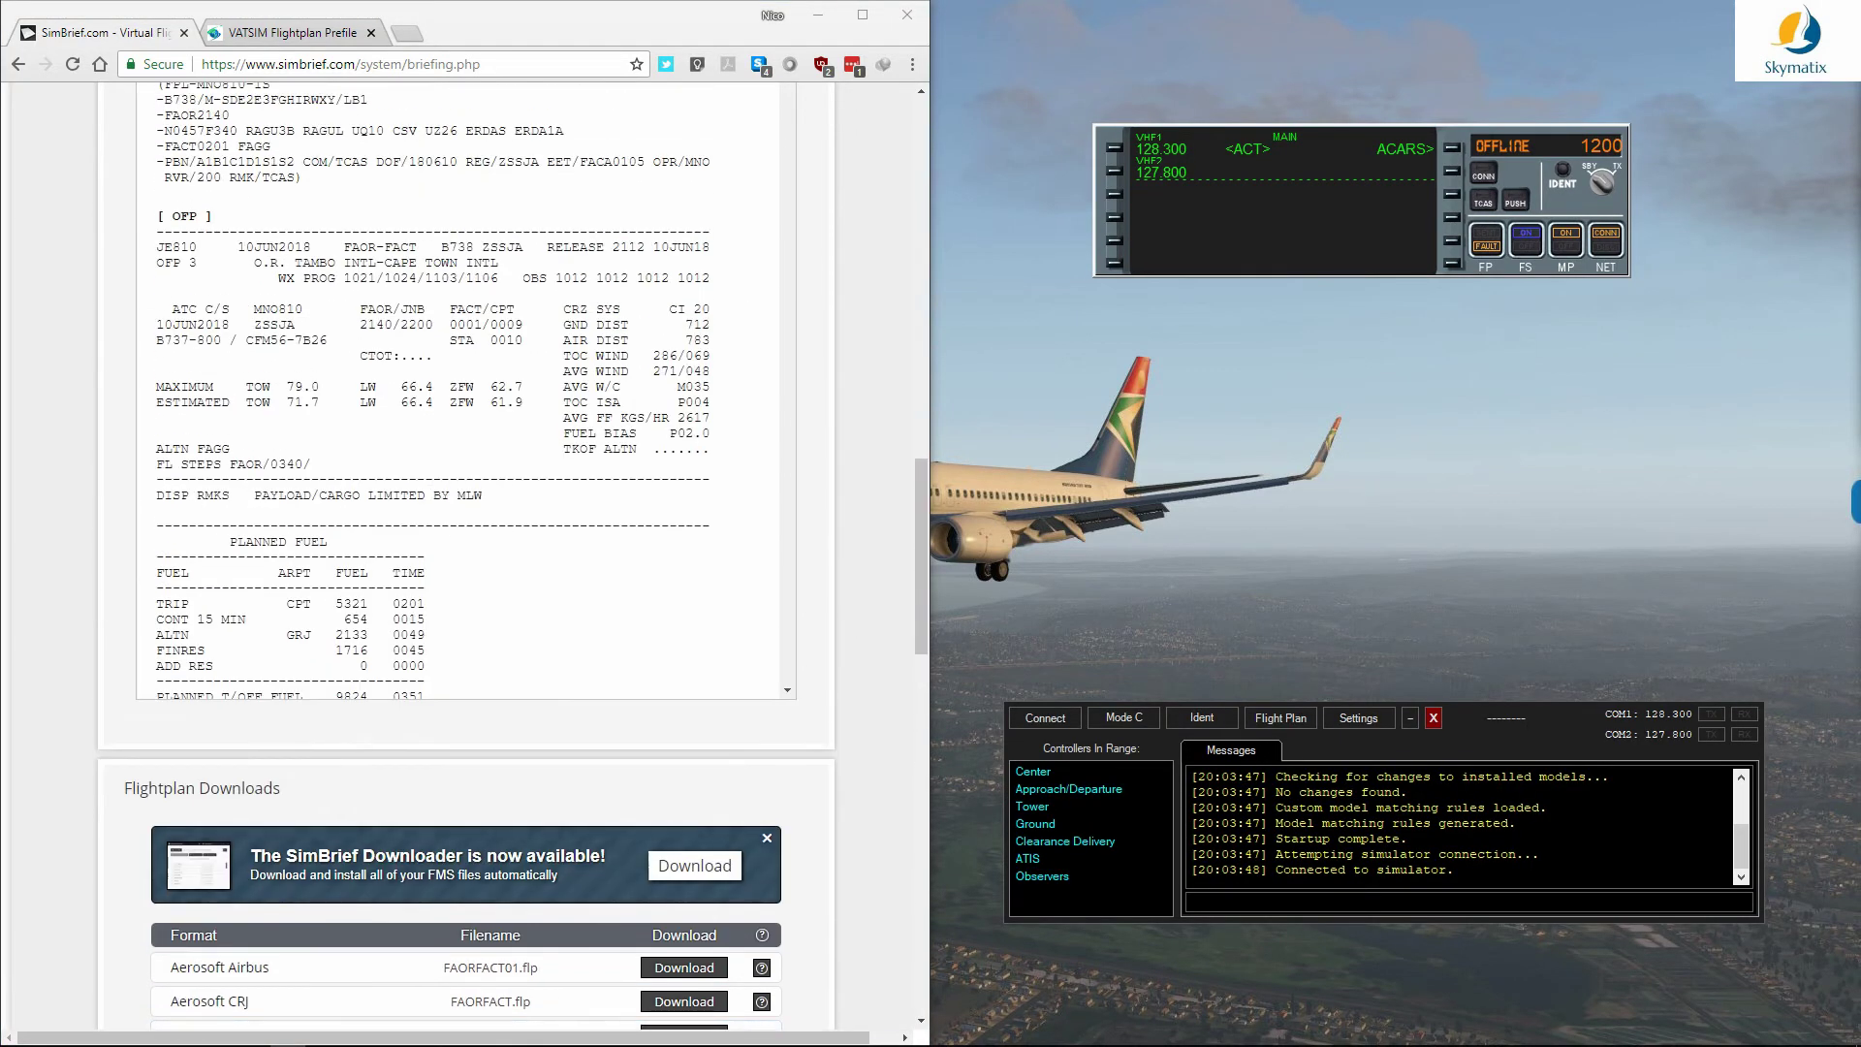
pyautogui.scroll(15, 466, 552)
pyautogui.scroll(-3, 465, 553)
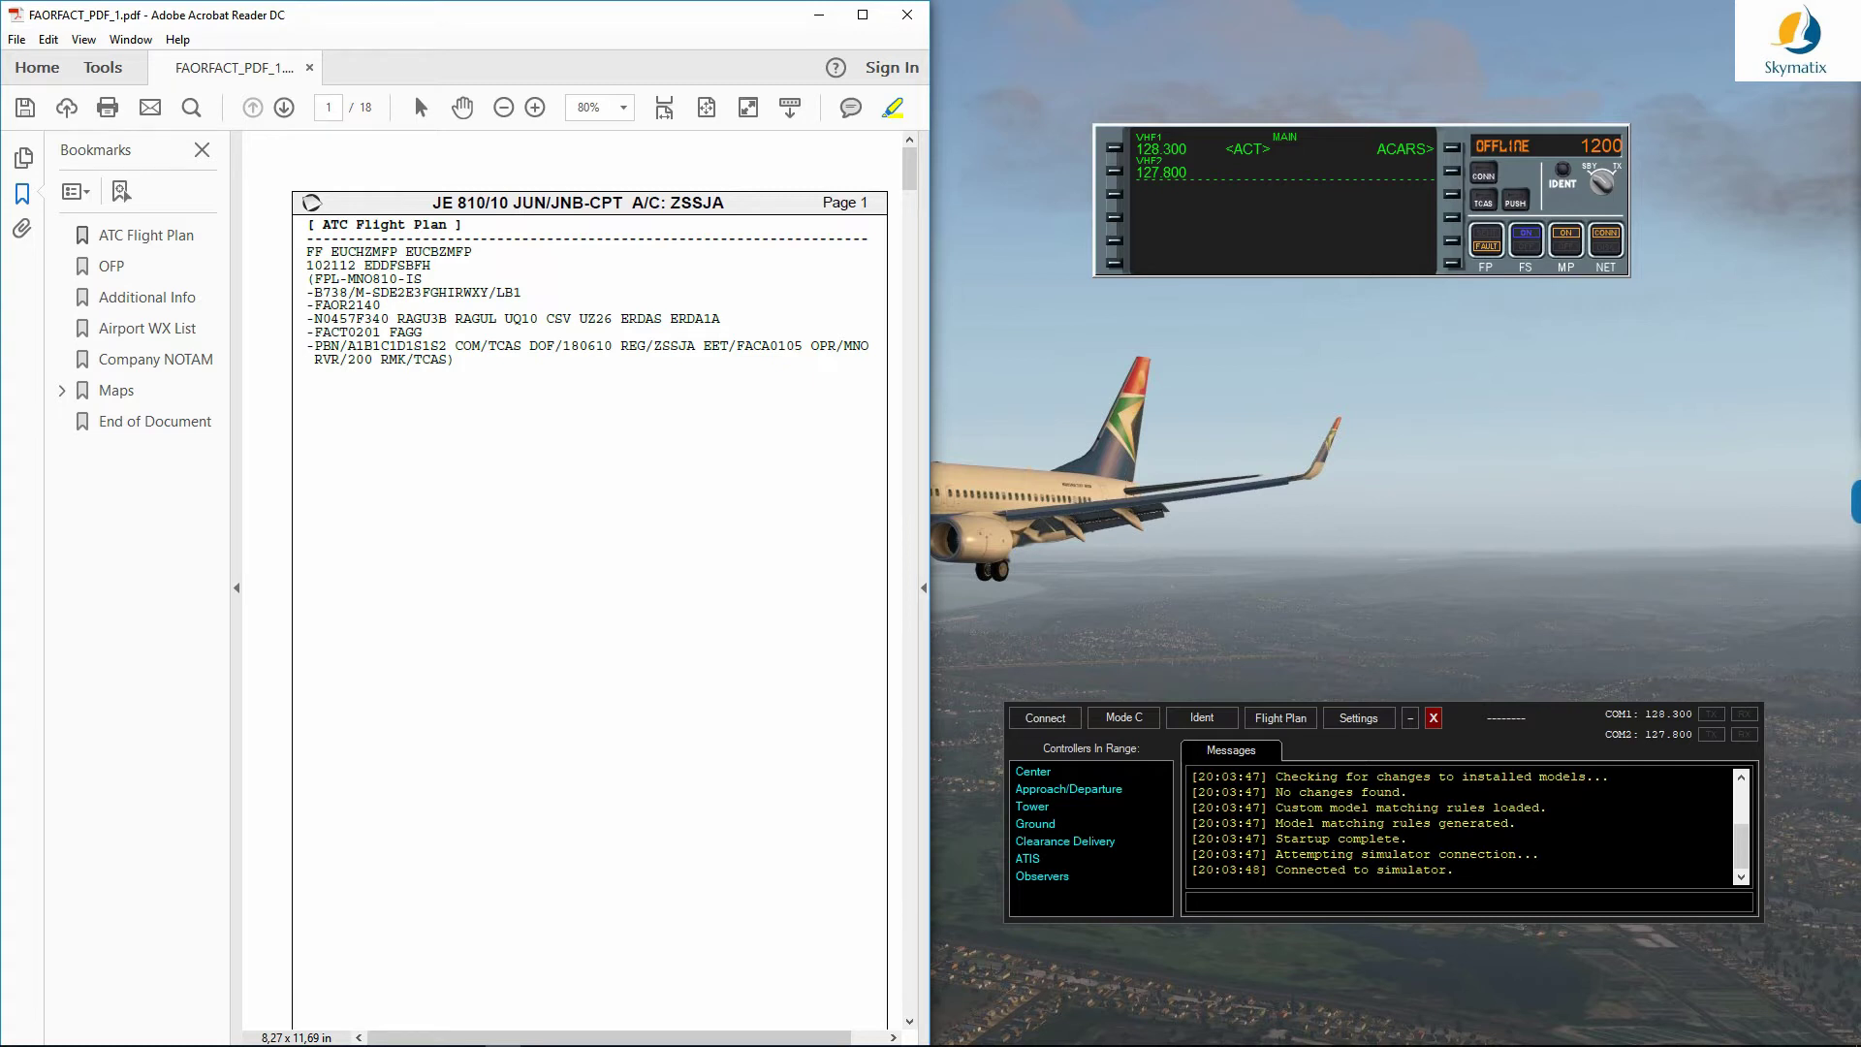
# Step: Open the ACARS ICAO flight plan form, set its aircraft identification to MNO810 and place the File Flight Plan window just below it
pyautogui.click(1451, 148)
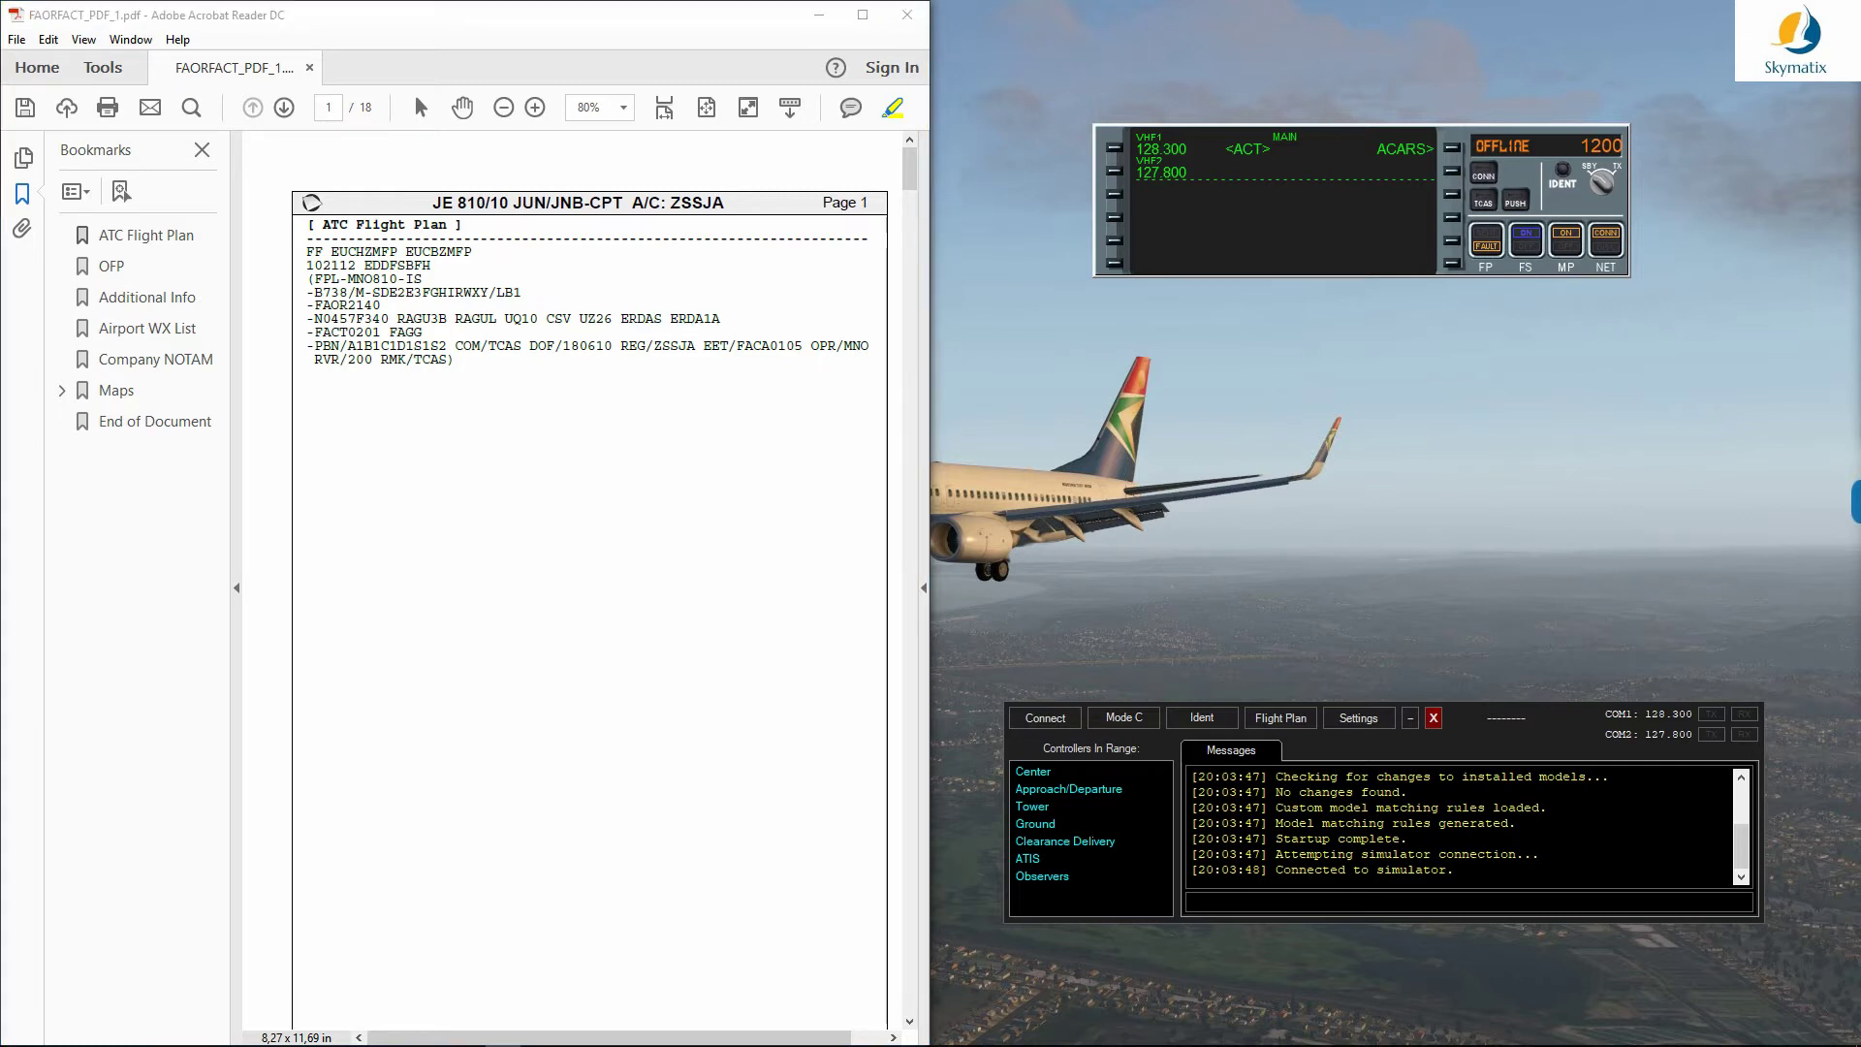
pyautogui.click(1451, 149)
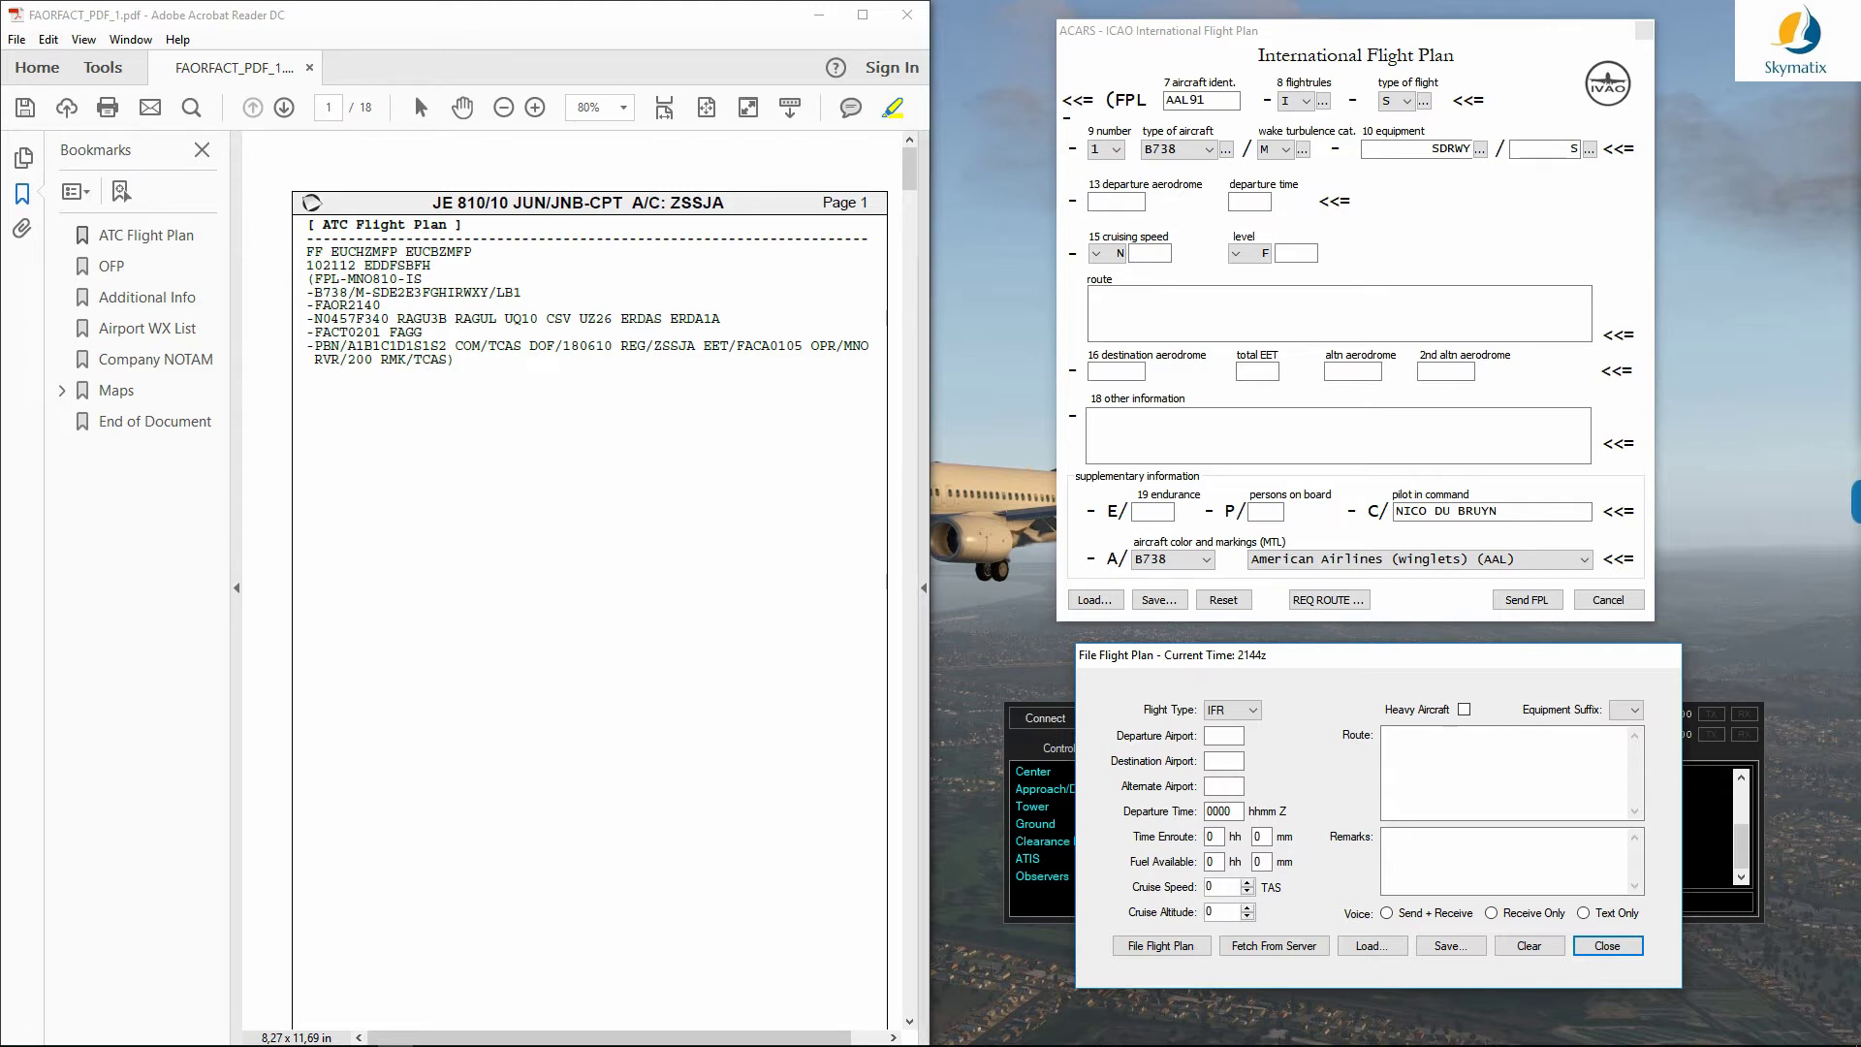
pyautogui.click(1202, 101)
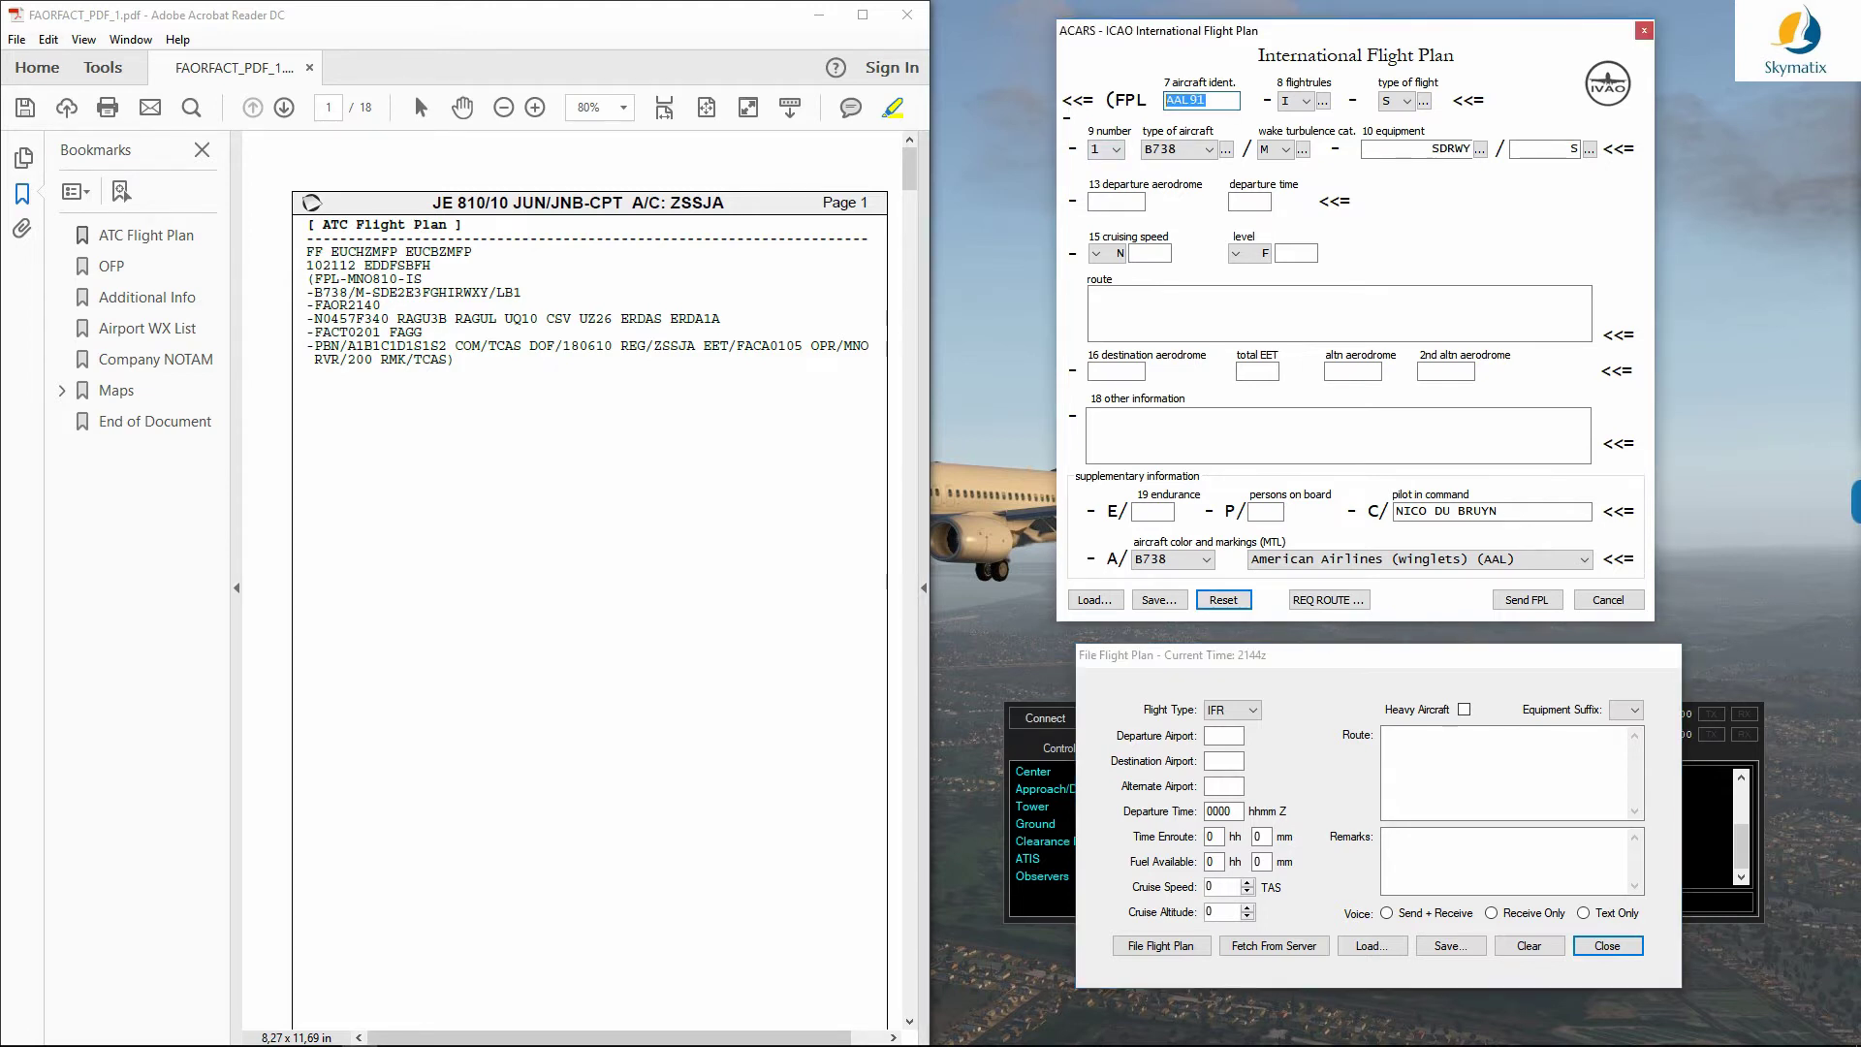
pyautogui.press('BackSpace')
pyautogui.write('MNO810')
pyautogui.hotkey('alt', 'Tab')
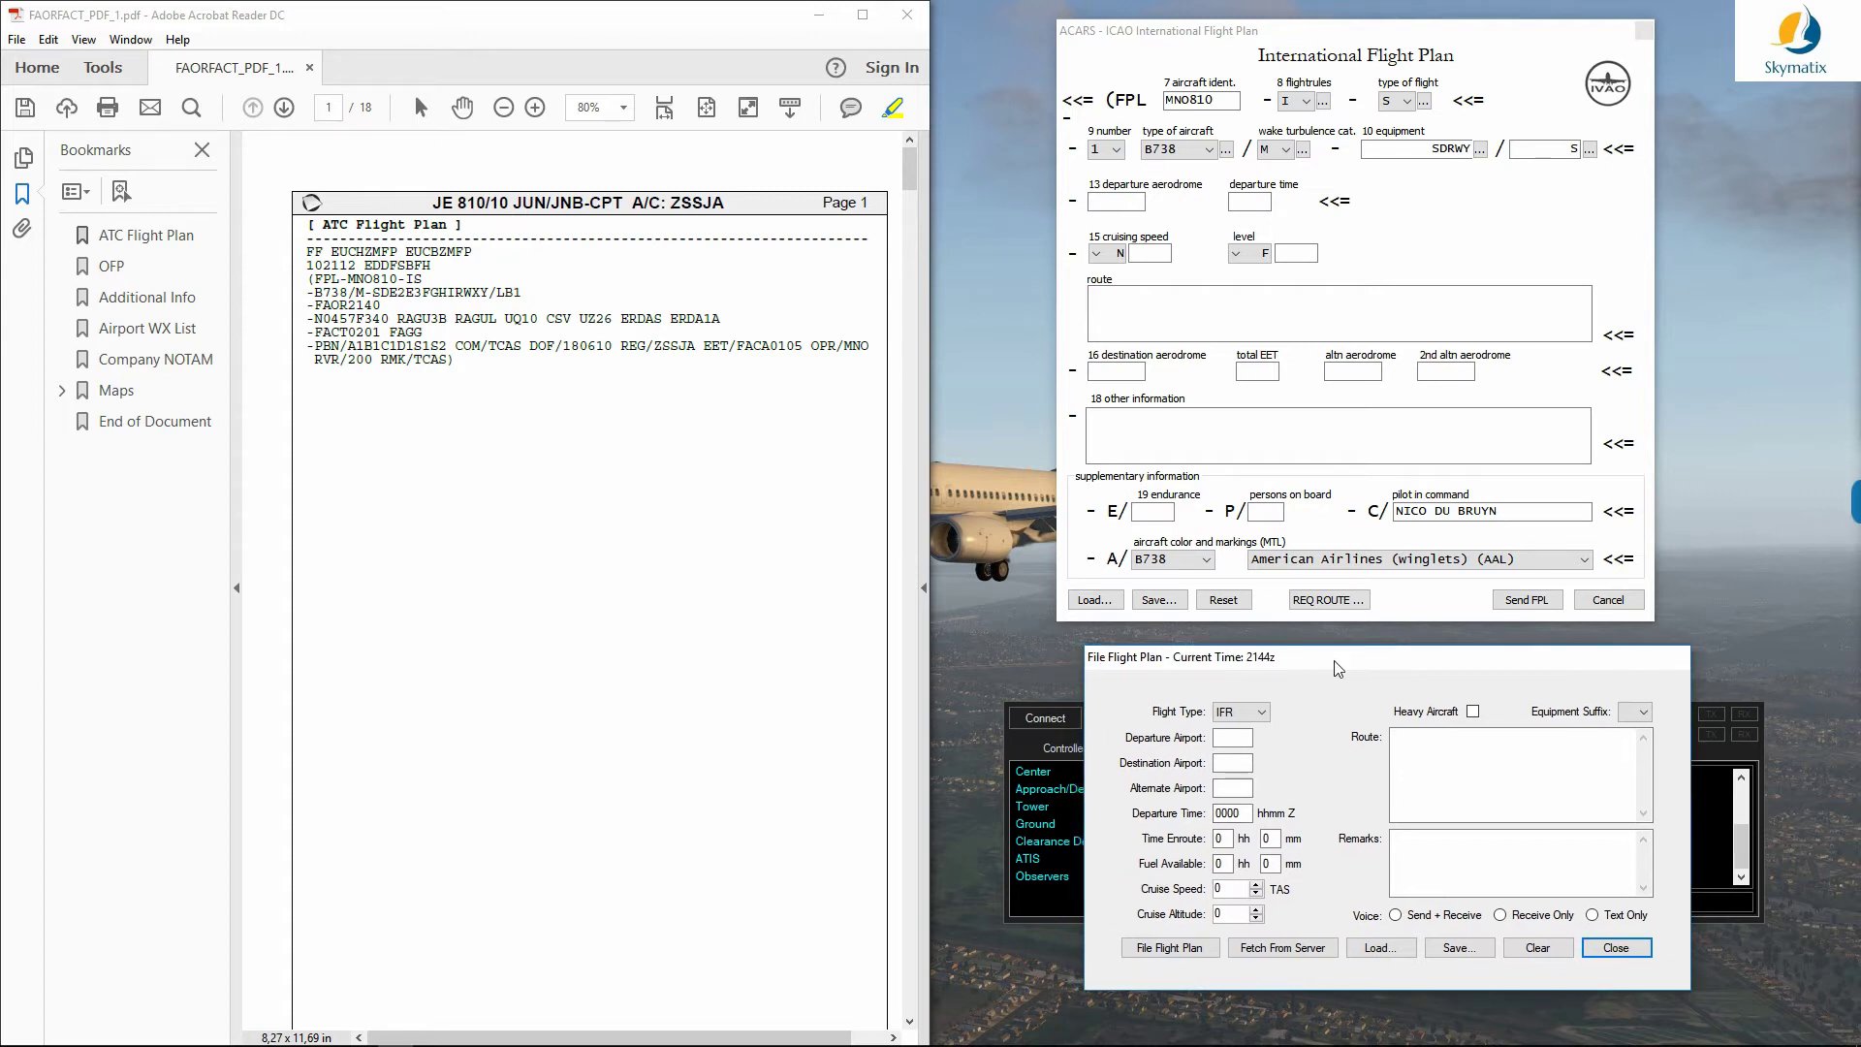
pyautogui.moveTo(1326, 660); pyautogui.dragTo(1328, 668)
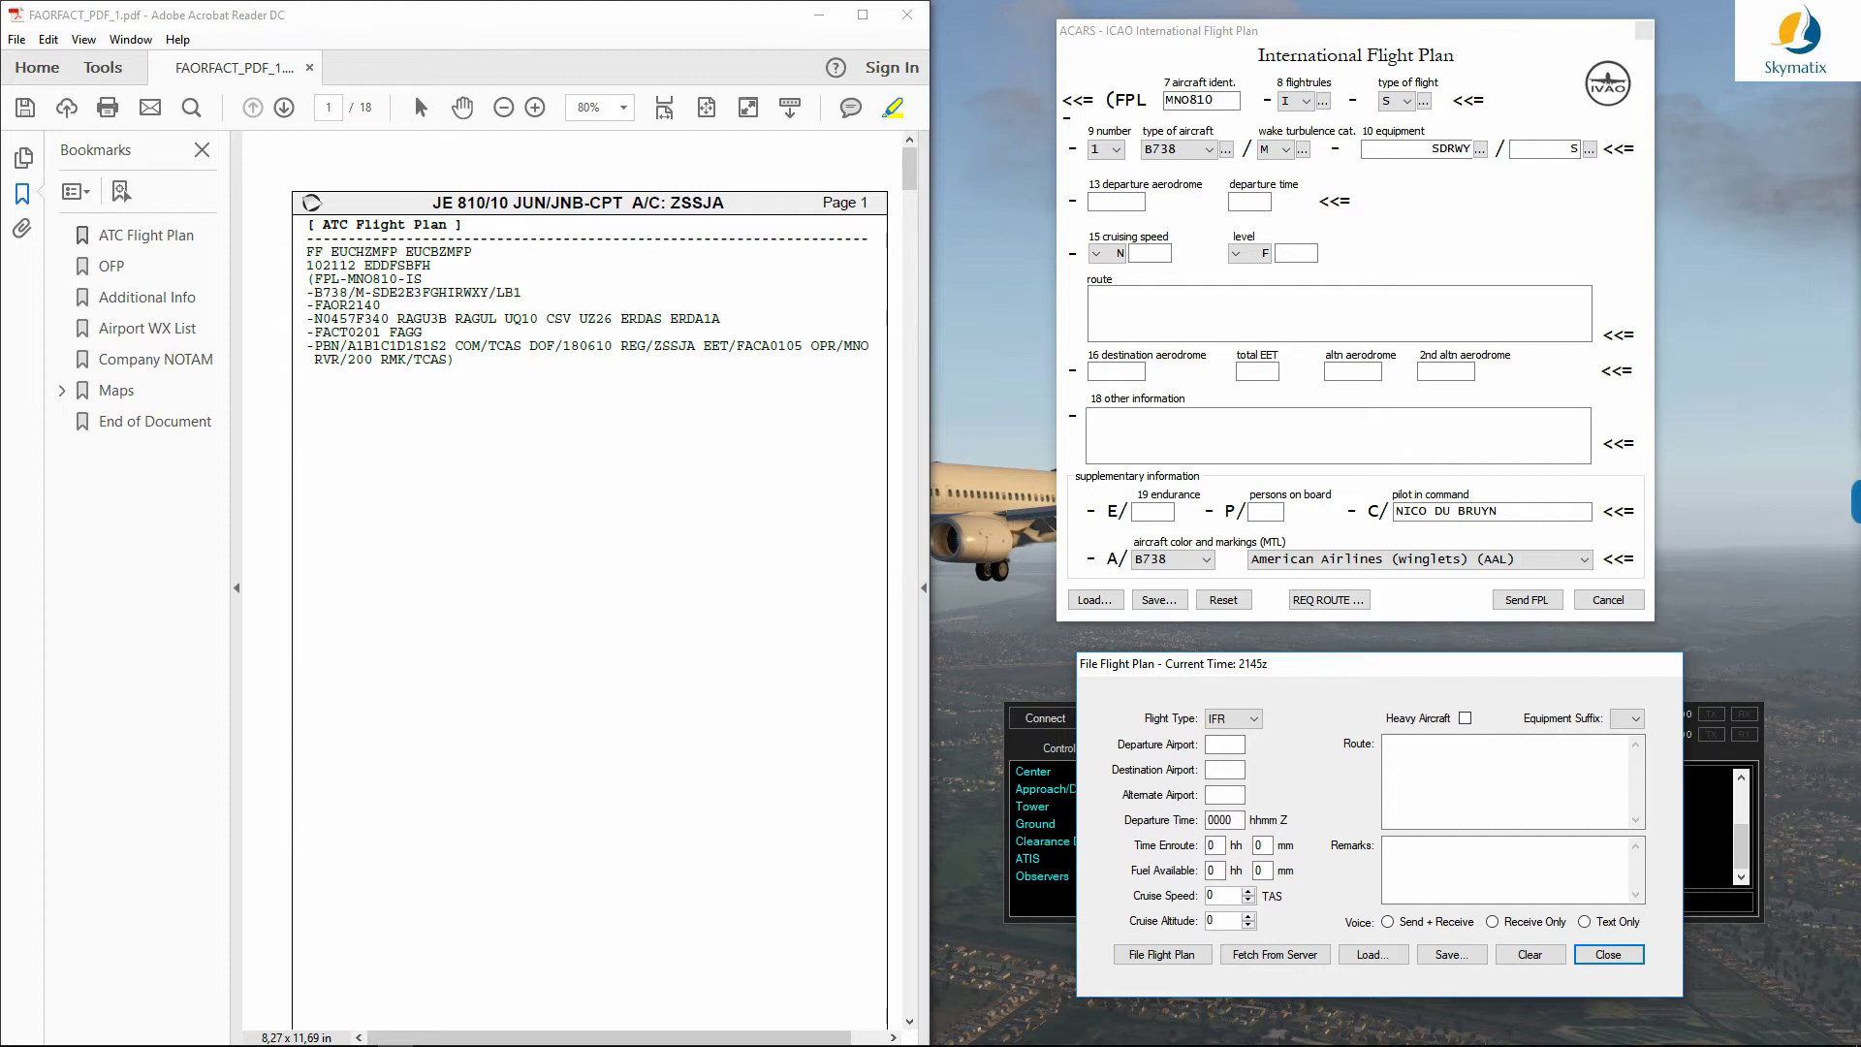
# Step: Enter FAOR as departure and FACT as destination in both the ICAO International Flight Plan and the File Flight Plan forms
pyautogui.click(1116, 202)
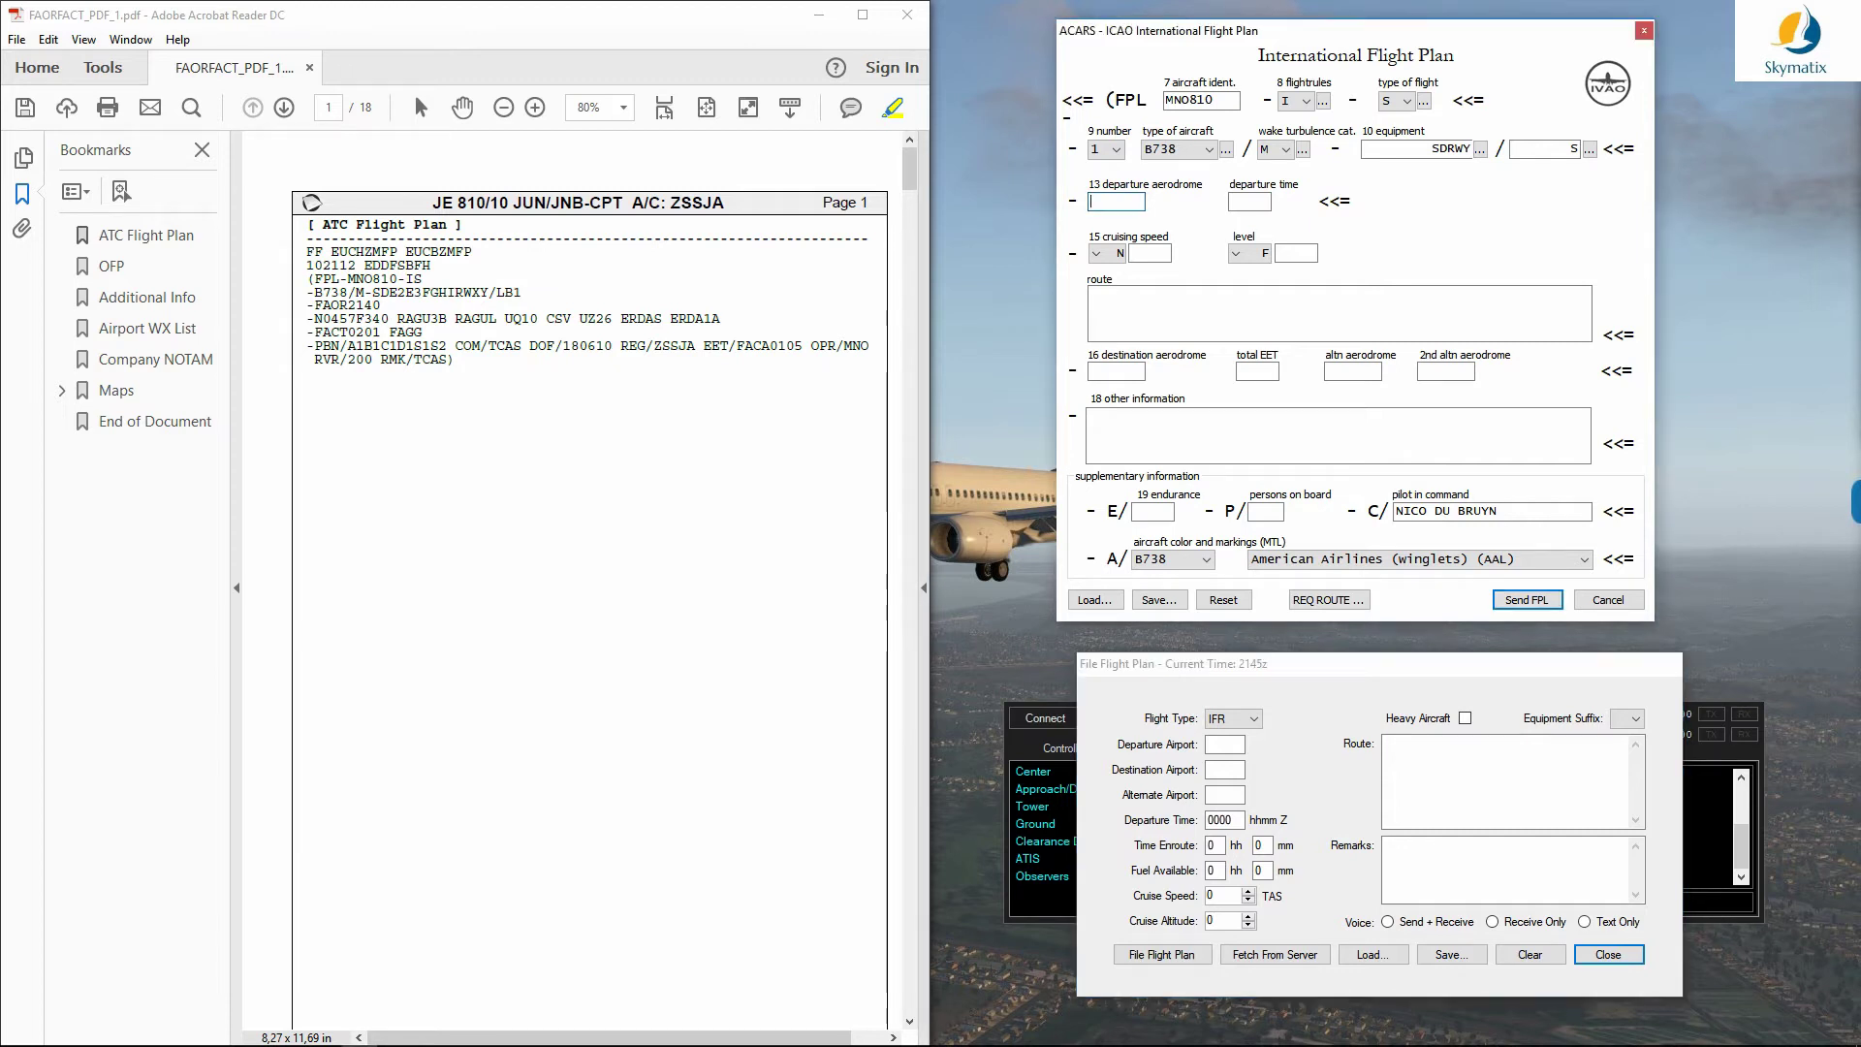
pyautogui.write('AOR')
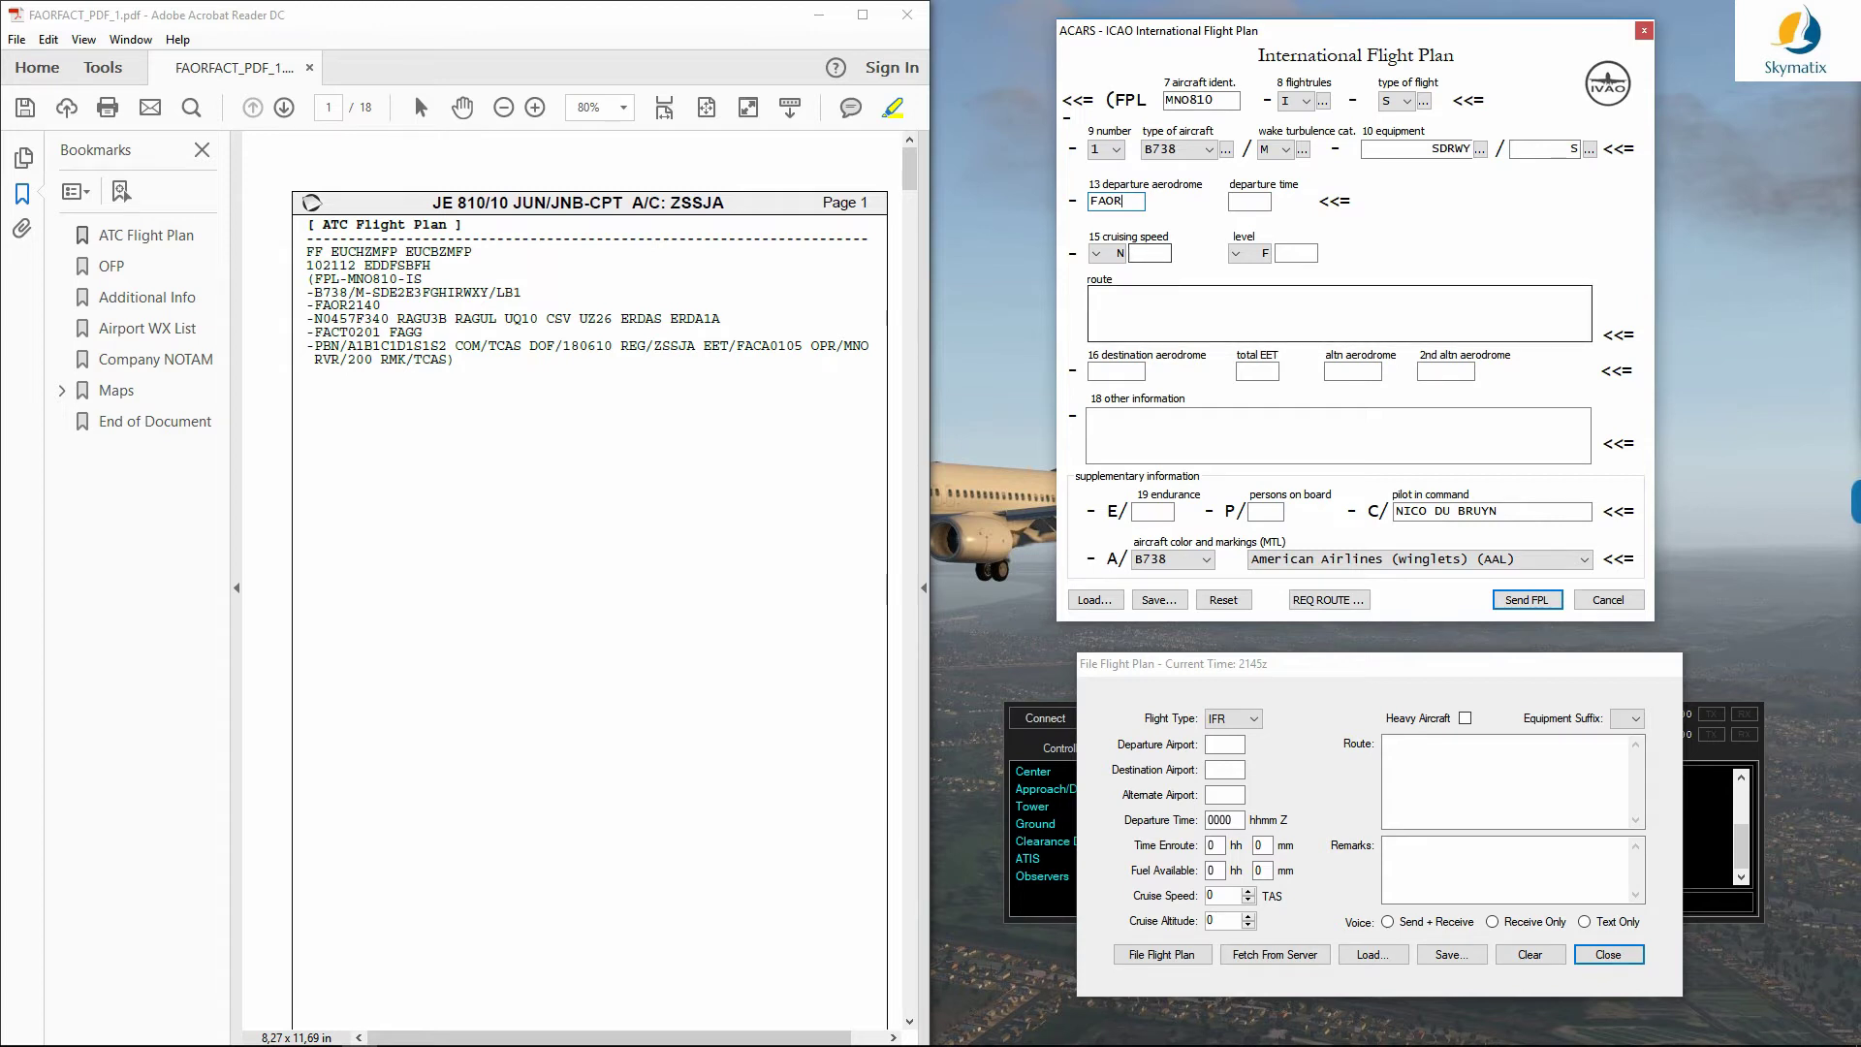
pyautogui.click(1116, 371)
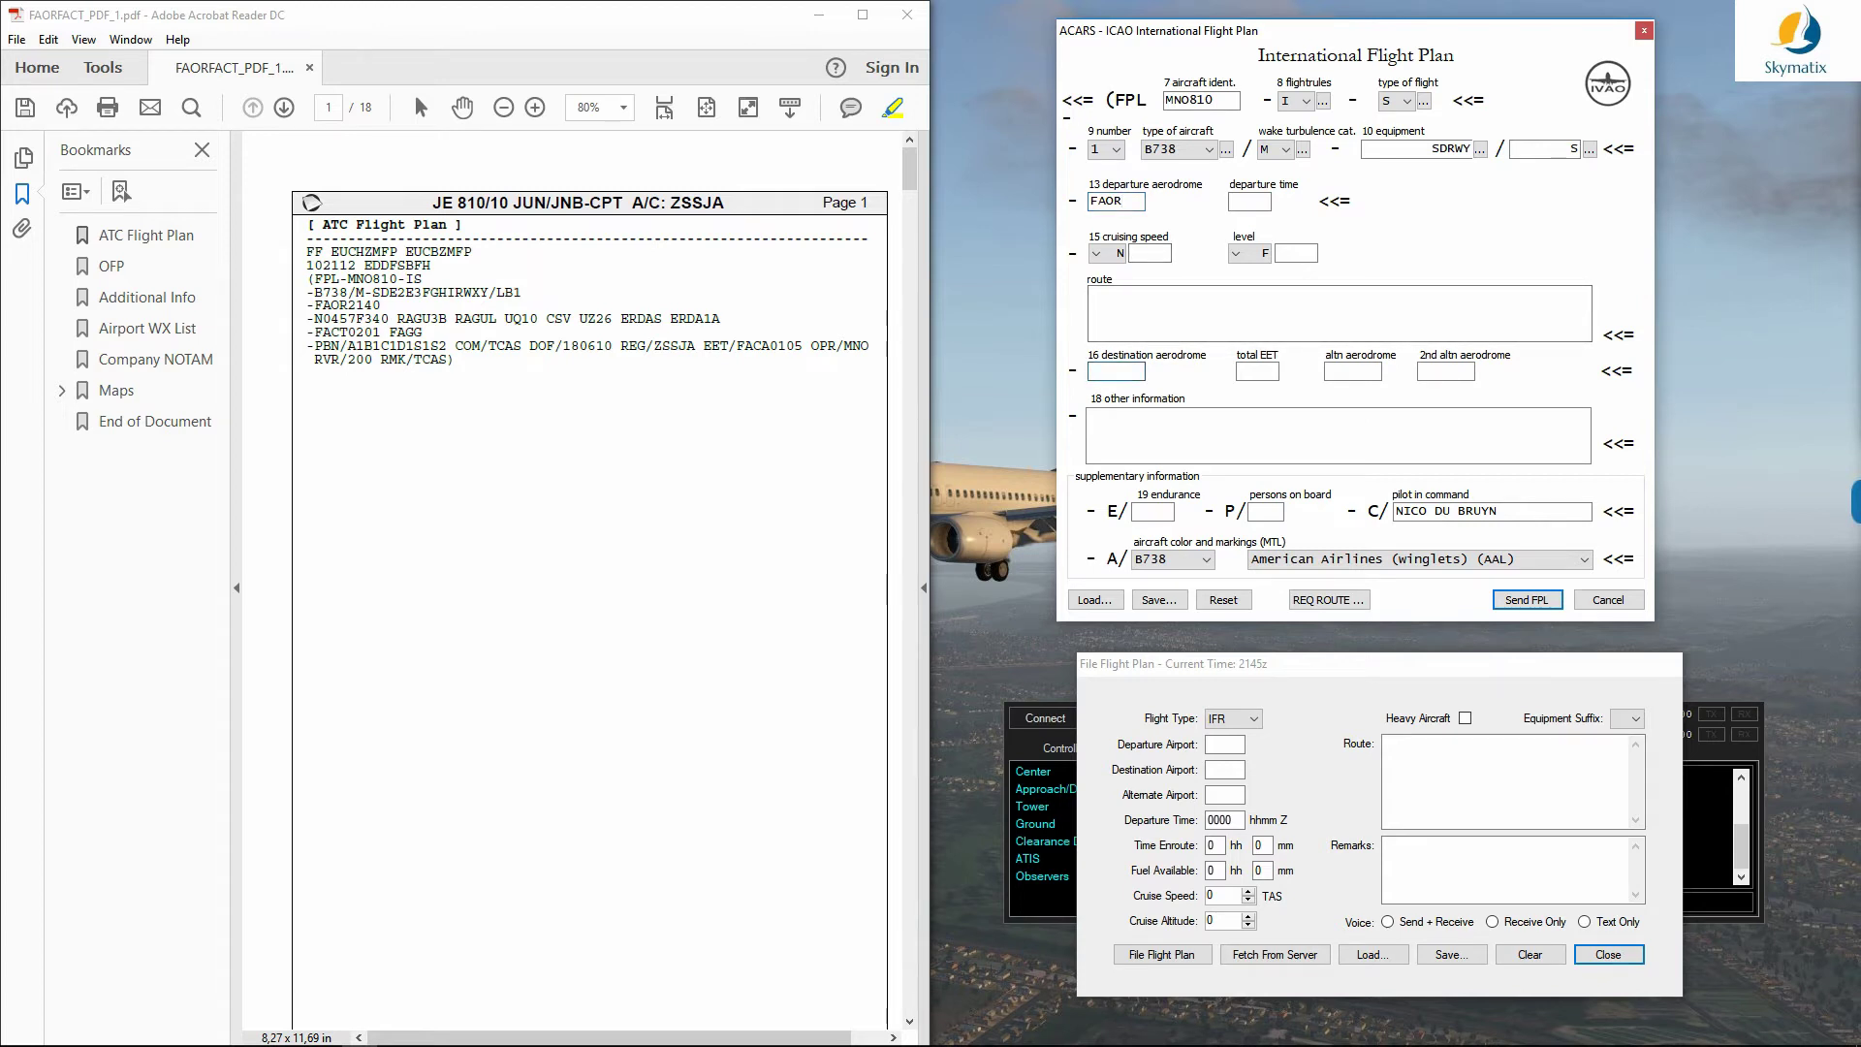
pyautogui.write('FACT')
pyautogui.click(1224, 745)
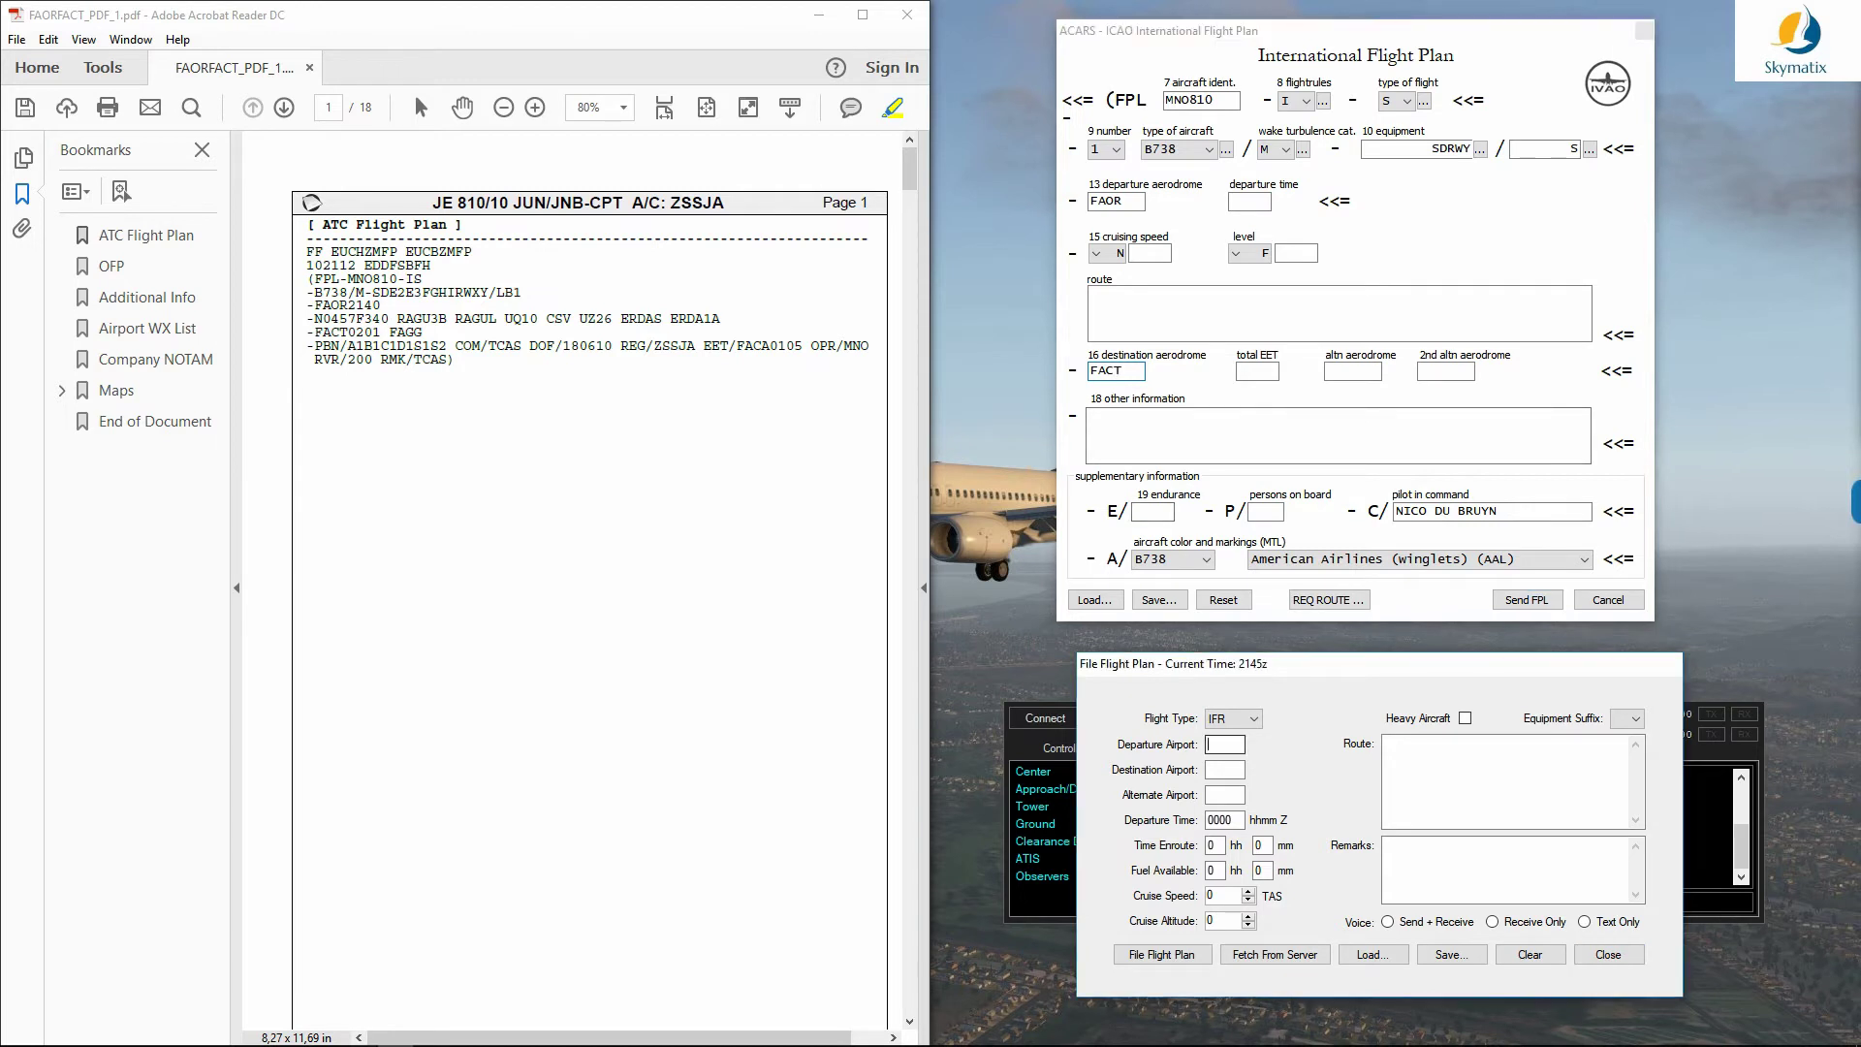
pyautogui.write('FAOR')
pyautogui.write('FACT')
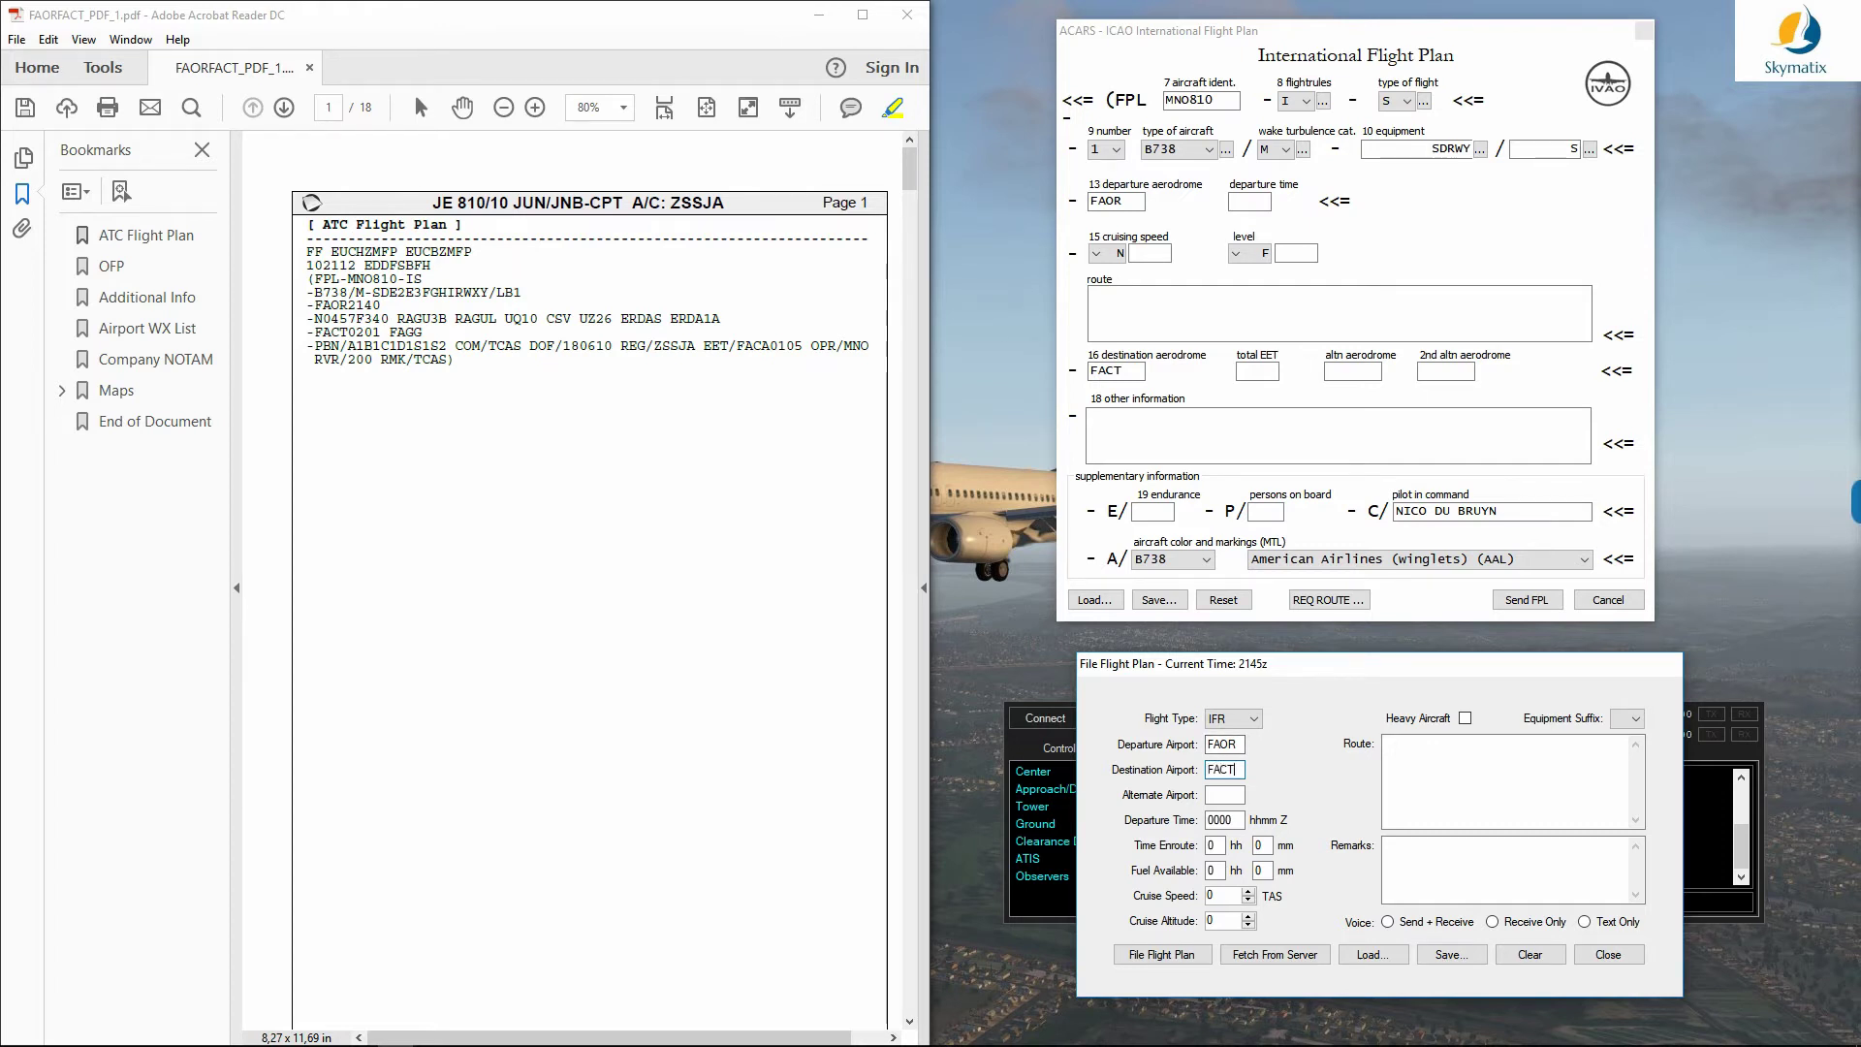
# Step: Enter FAGG as the alternate airport in both flight plan forms, and FAPE as second alternate in the ICAO form
pyautogui.click(1358, 359)
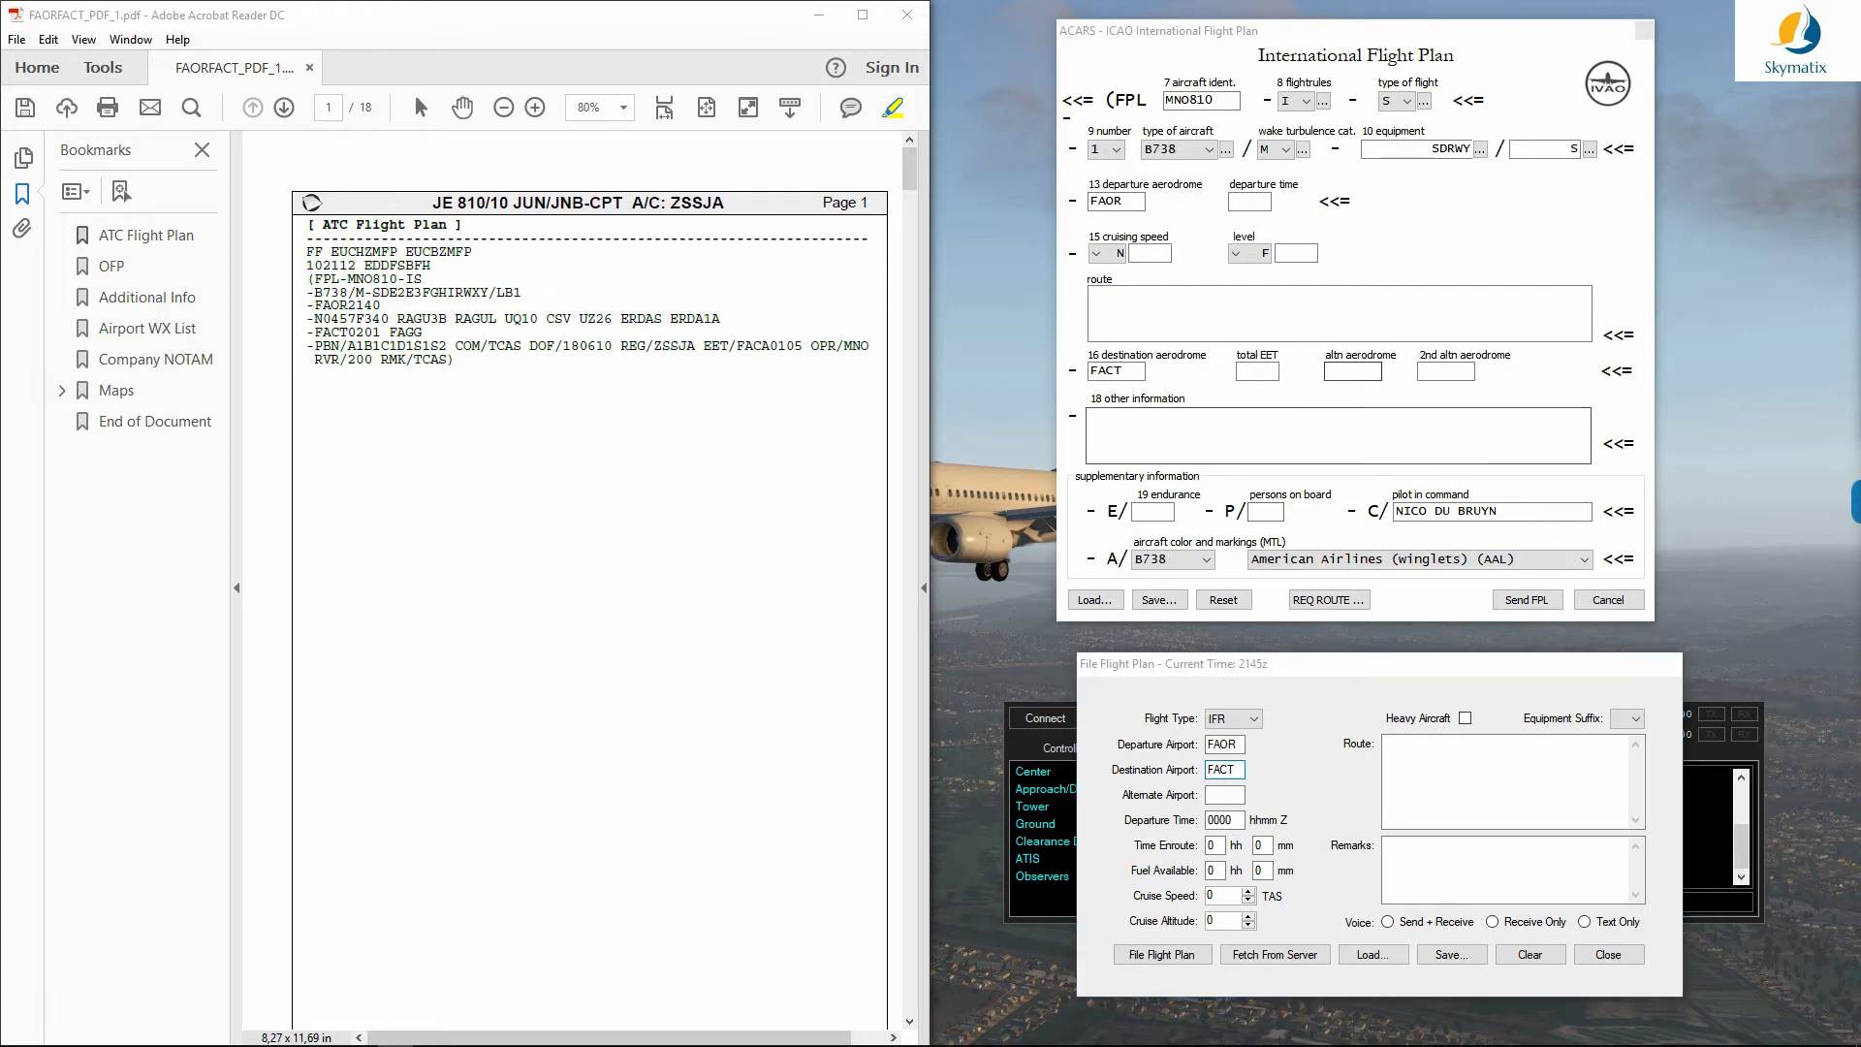
pyautogui.click(1353, 370)
pyautogui.write('FA')
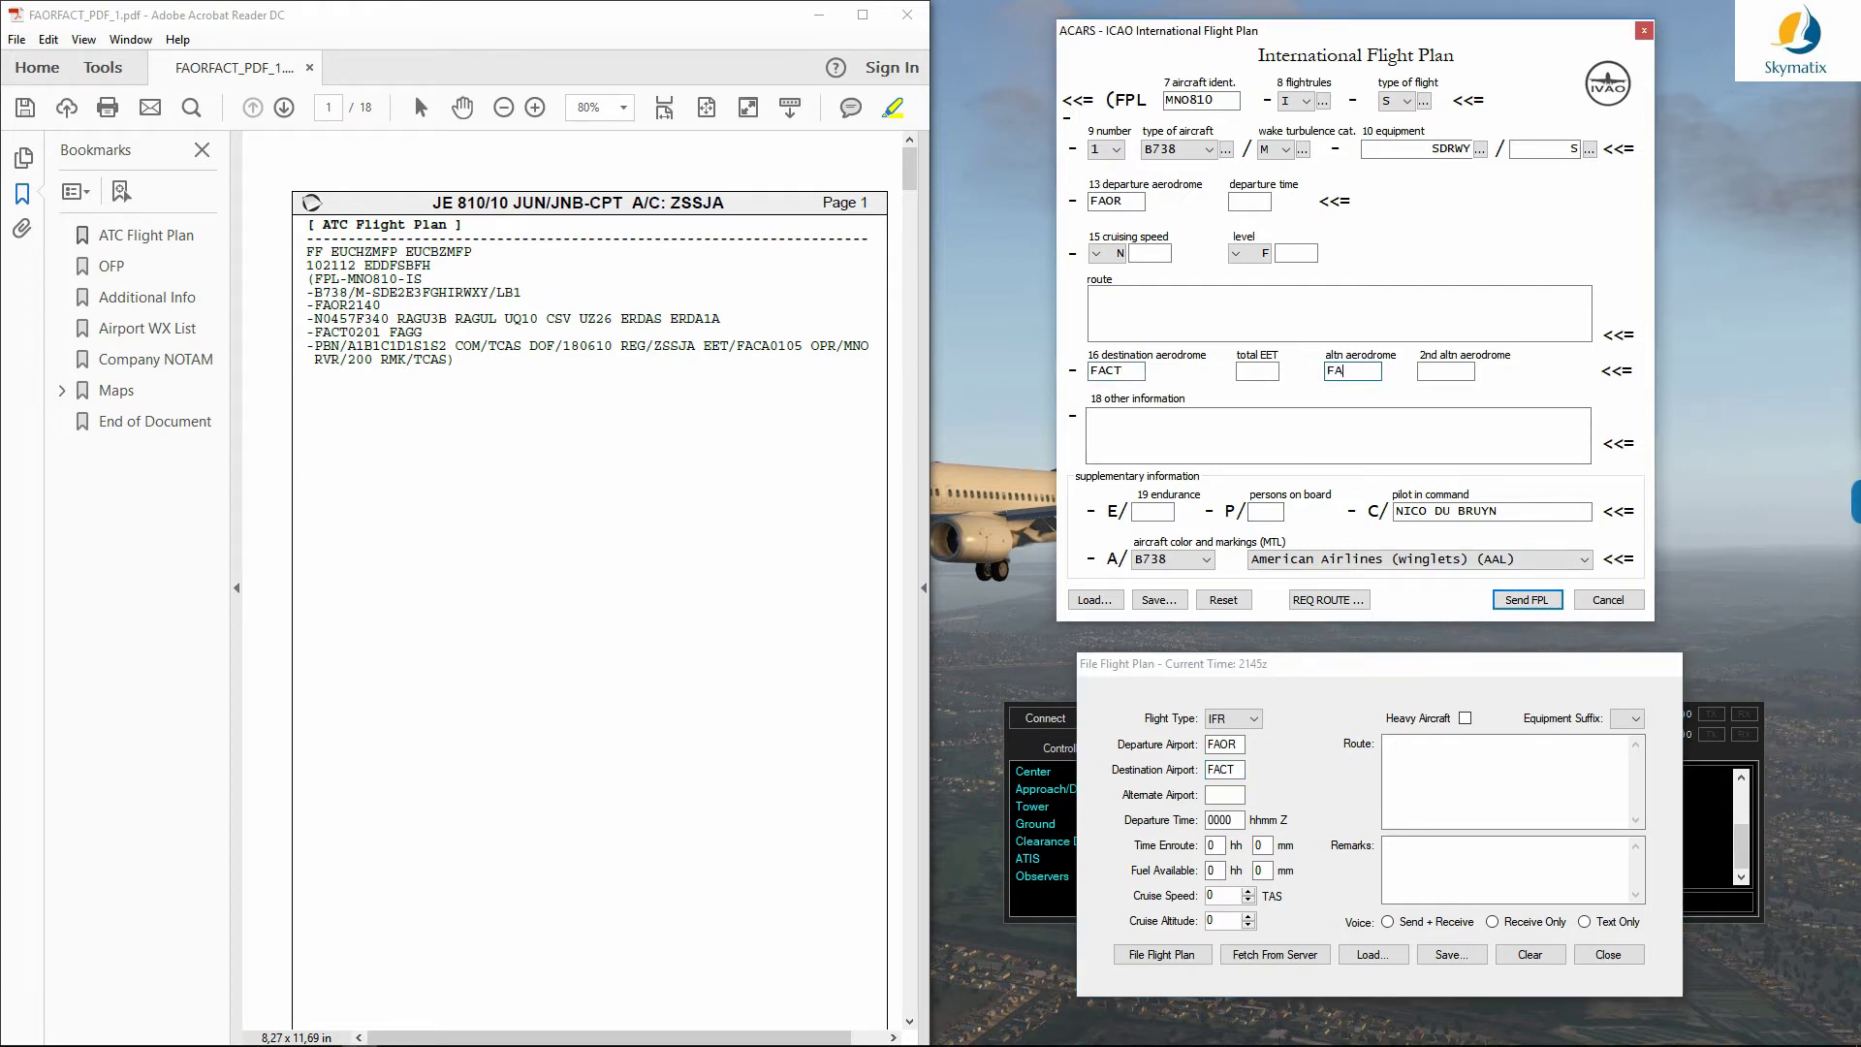
pyautogui.write('GG')
pyautogui.press('Tab')
pyautogui.write('FAPE')
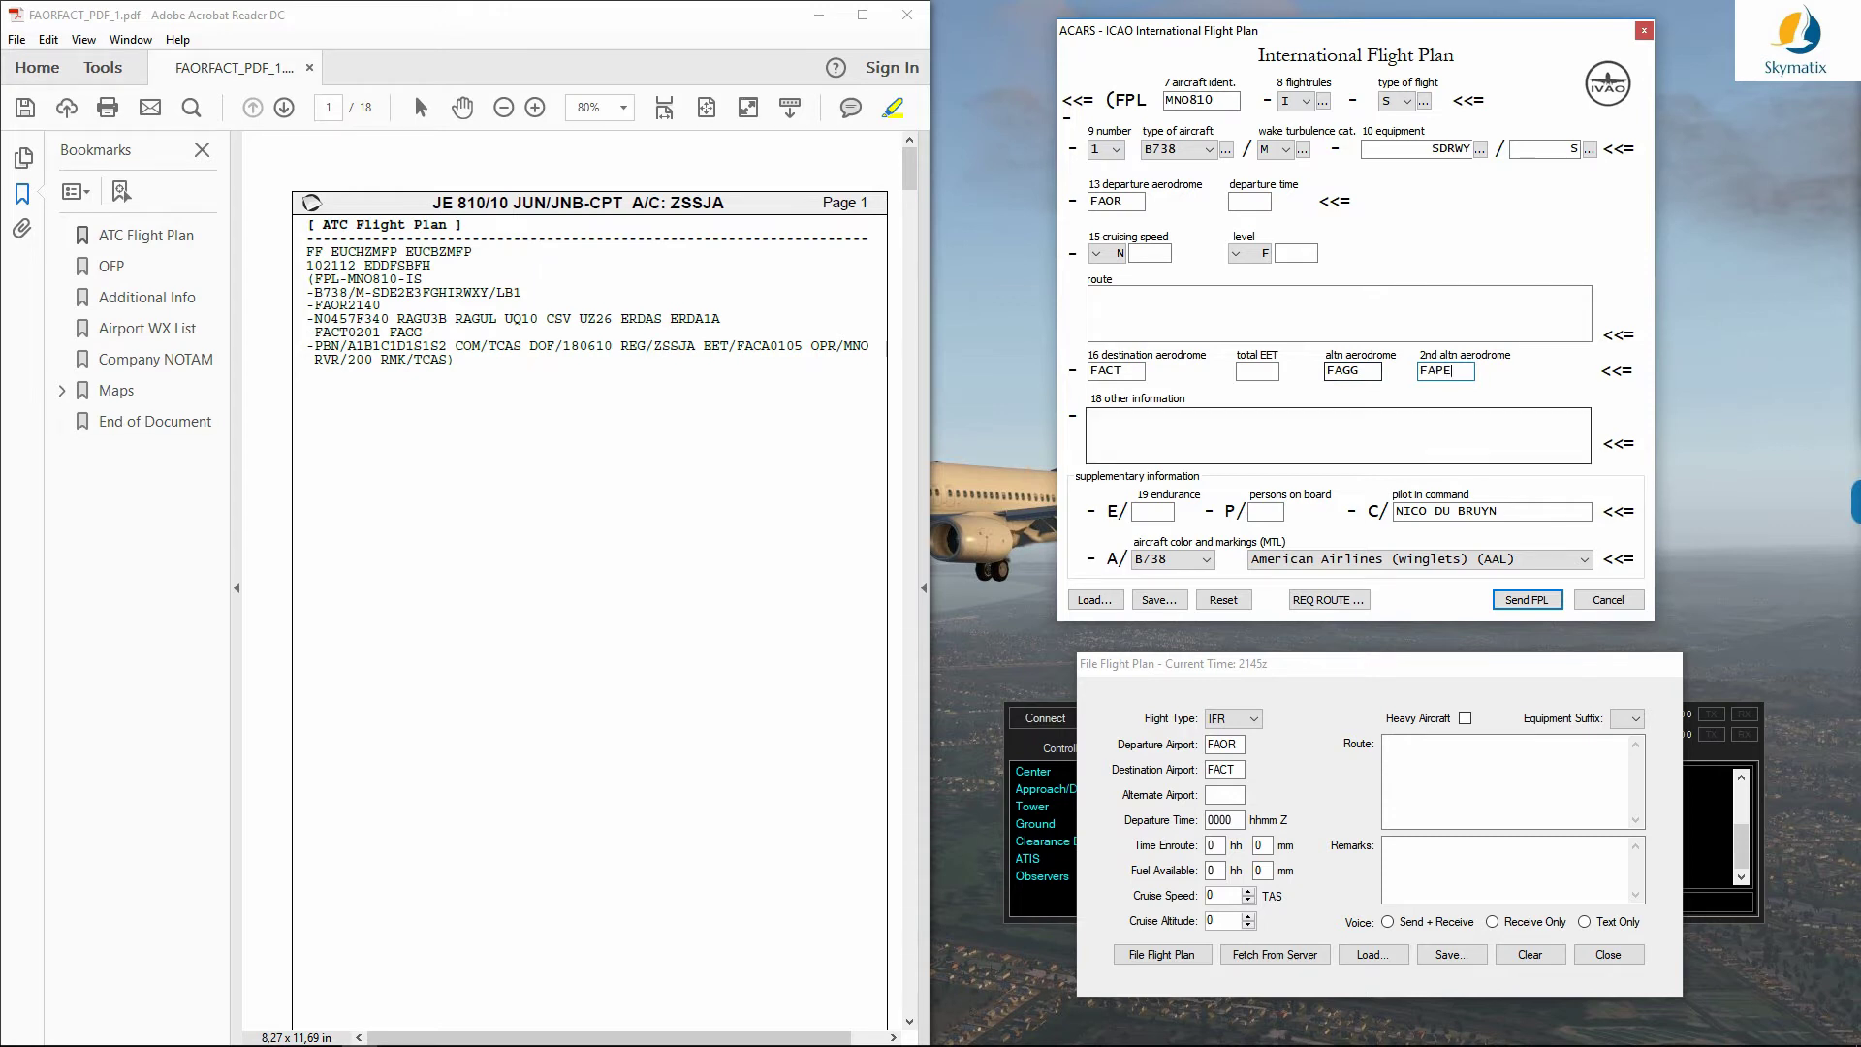
pyautogui.click(1224, 795)
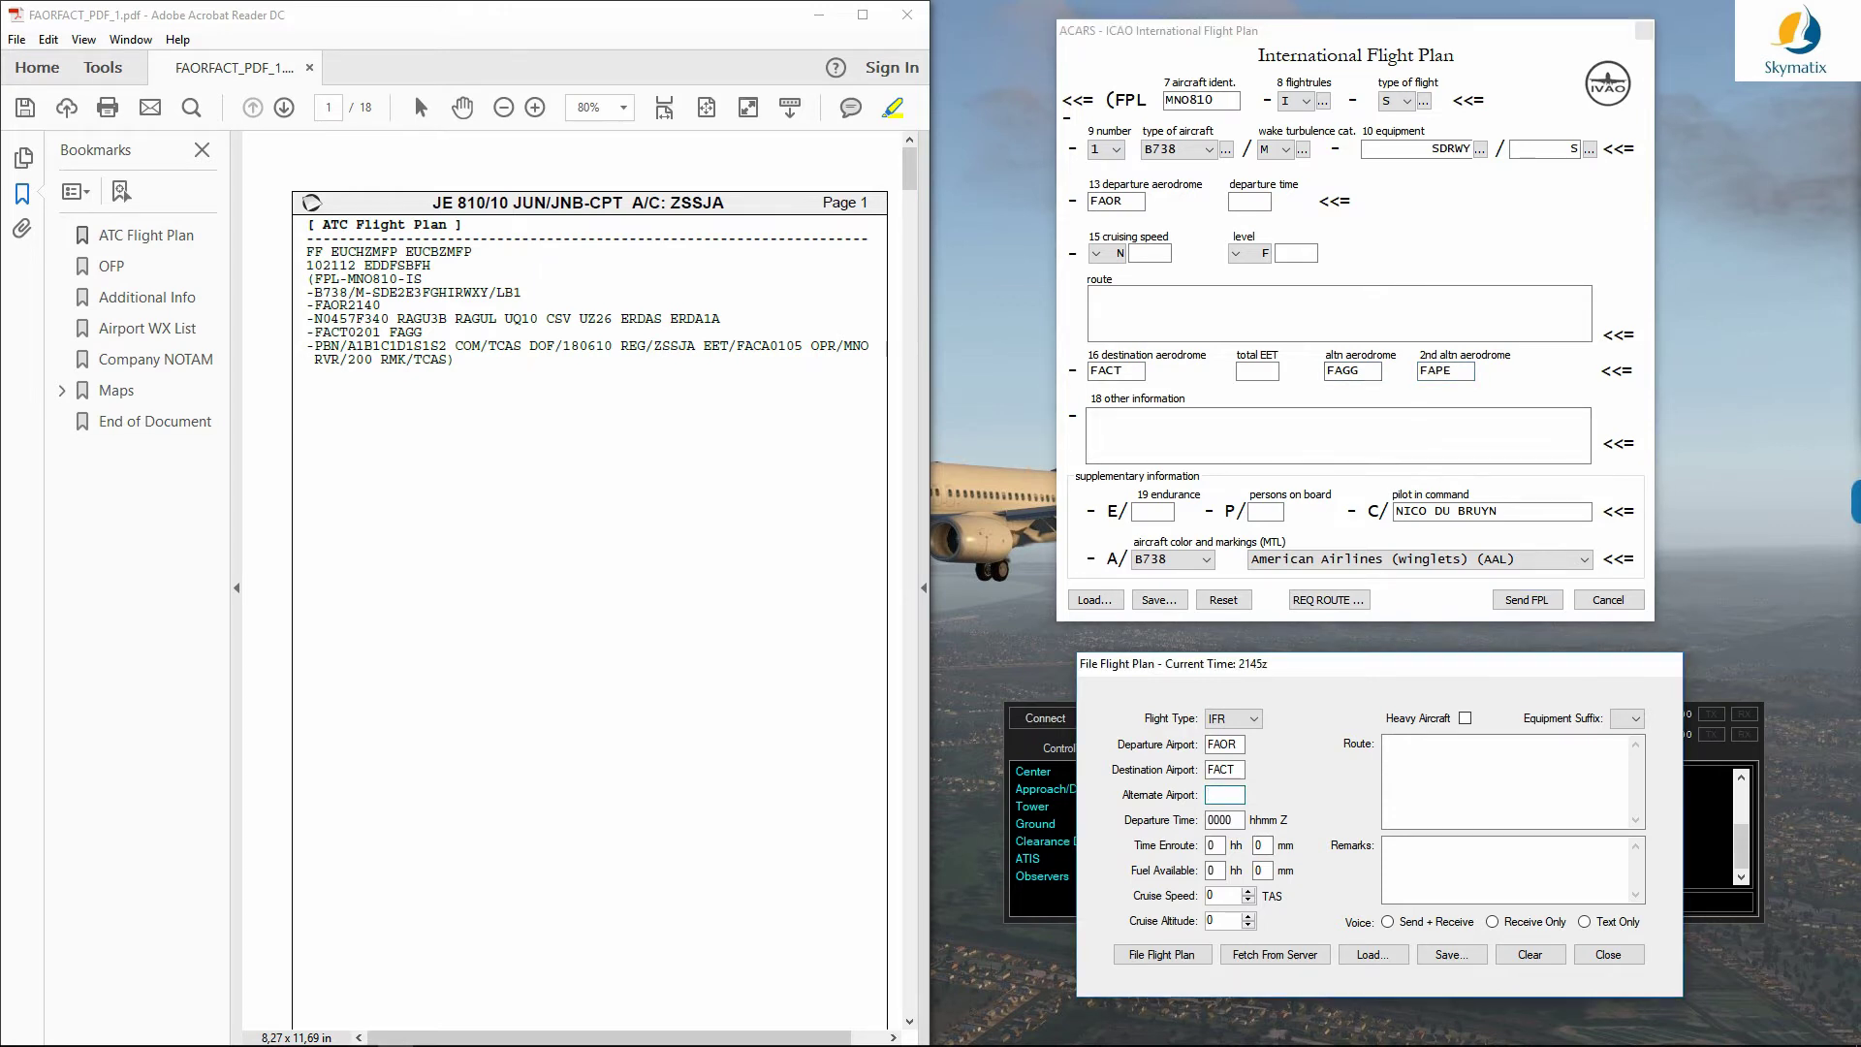
pyautogui.write('FAGG')
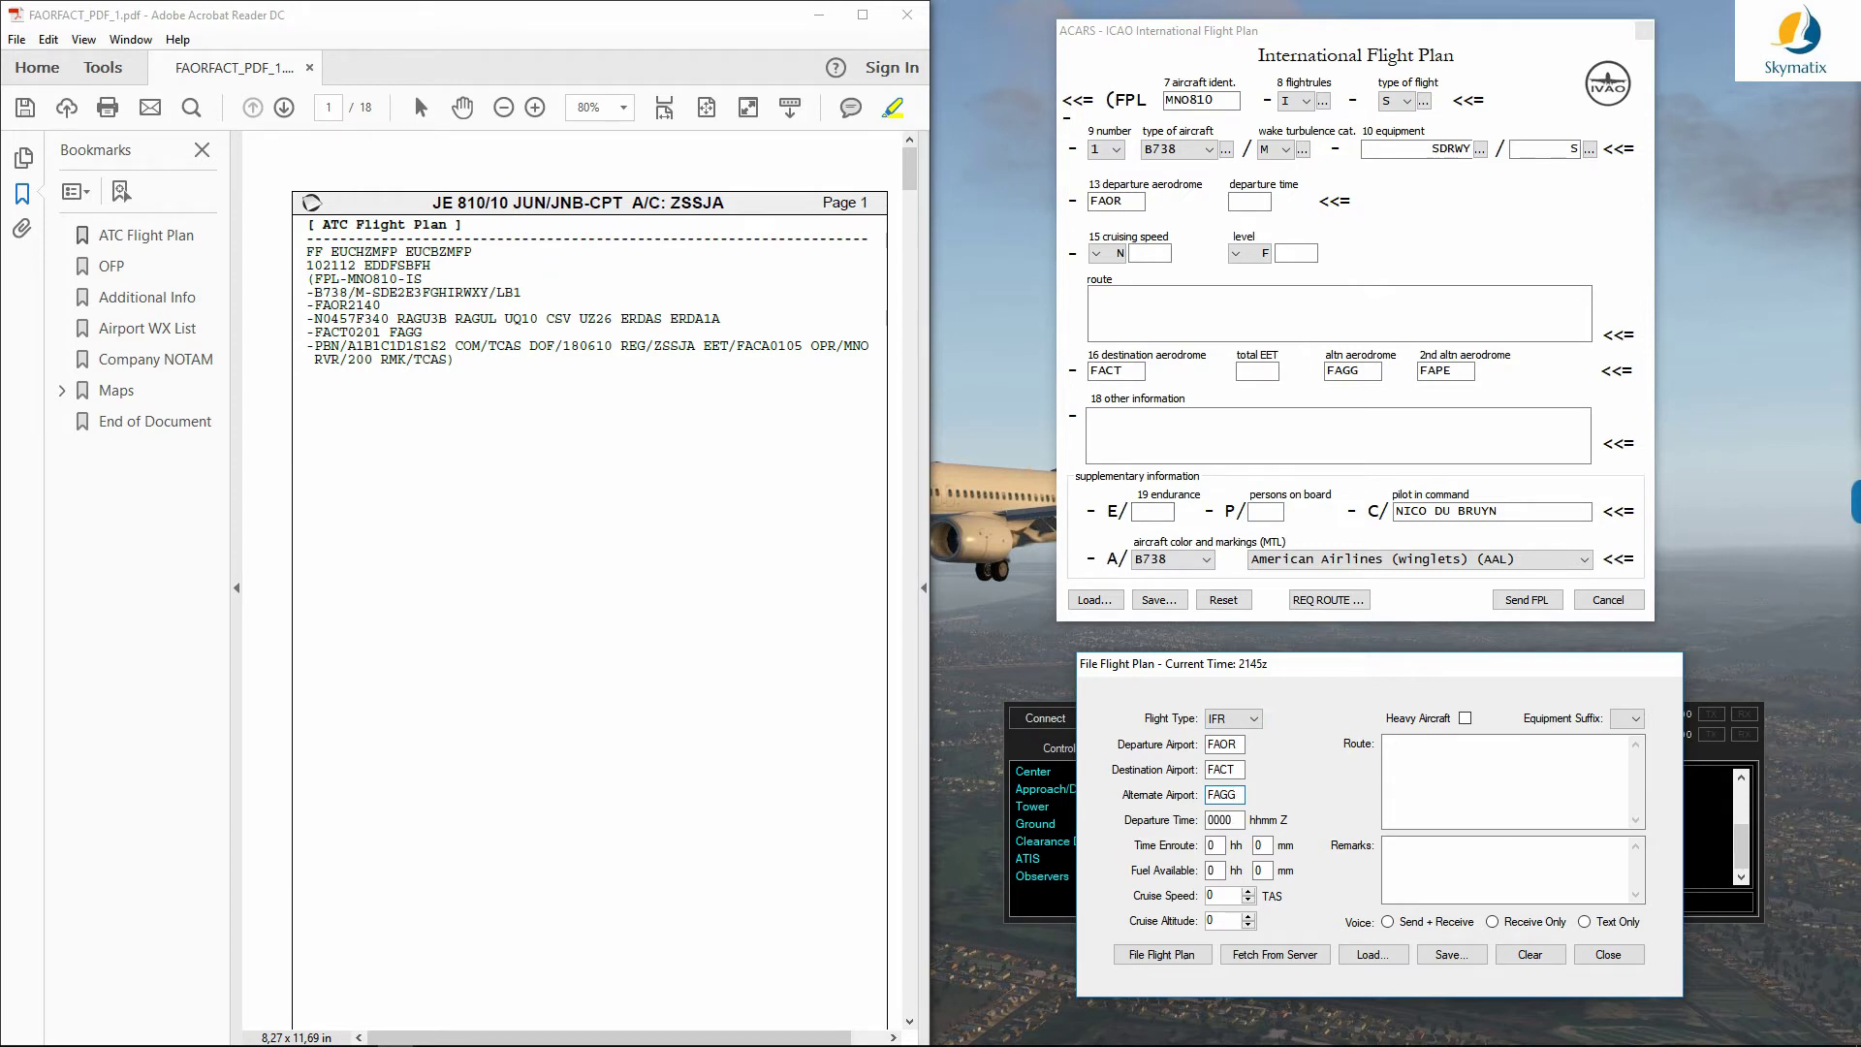
# Step: Highlight RAGUL UQ10 CSV UZ26 ERDAS in the PDF's ATC flight plan and copy it into the route of both flight plan forms
pyautogui.moveTo(664, 319); pyautogui.dragTo(455, 319)
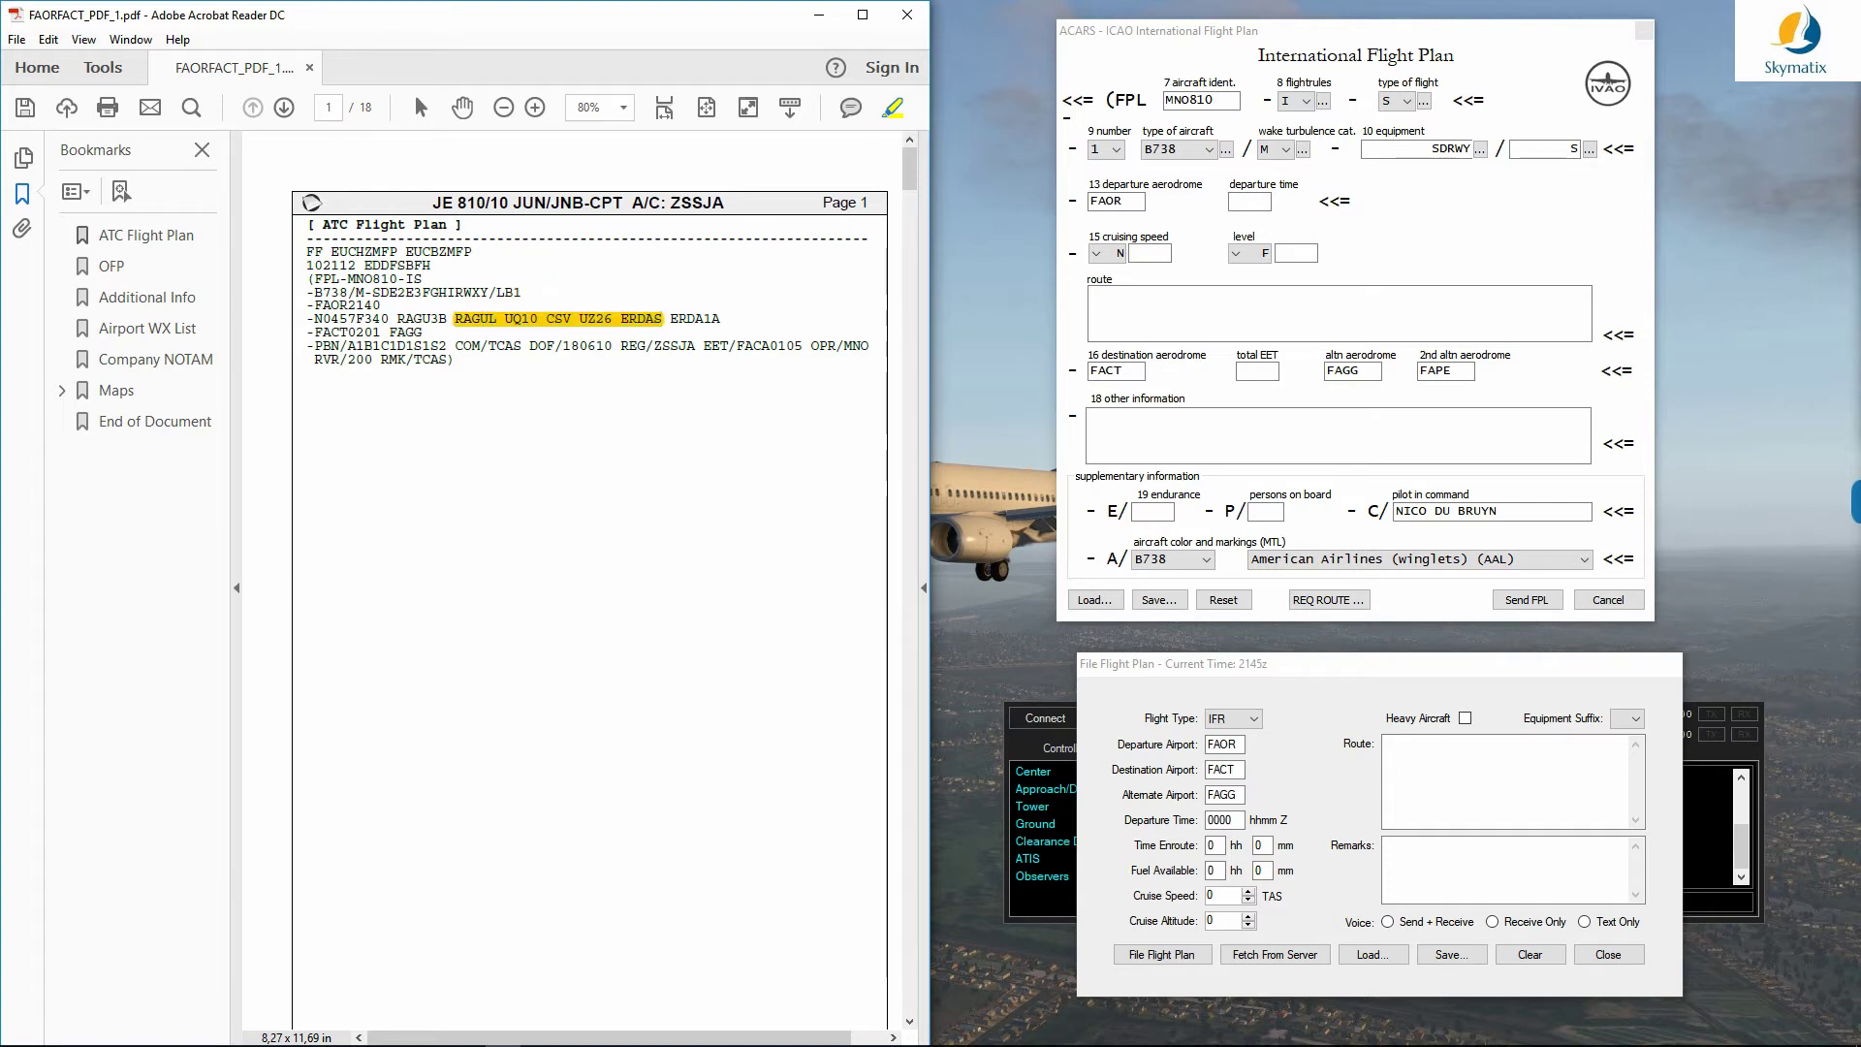
pyautogui.rightClick(547, 319)
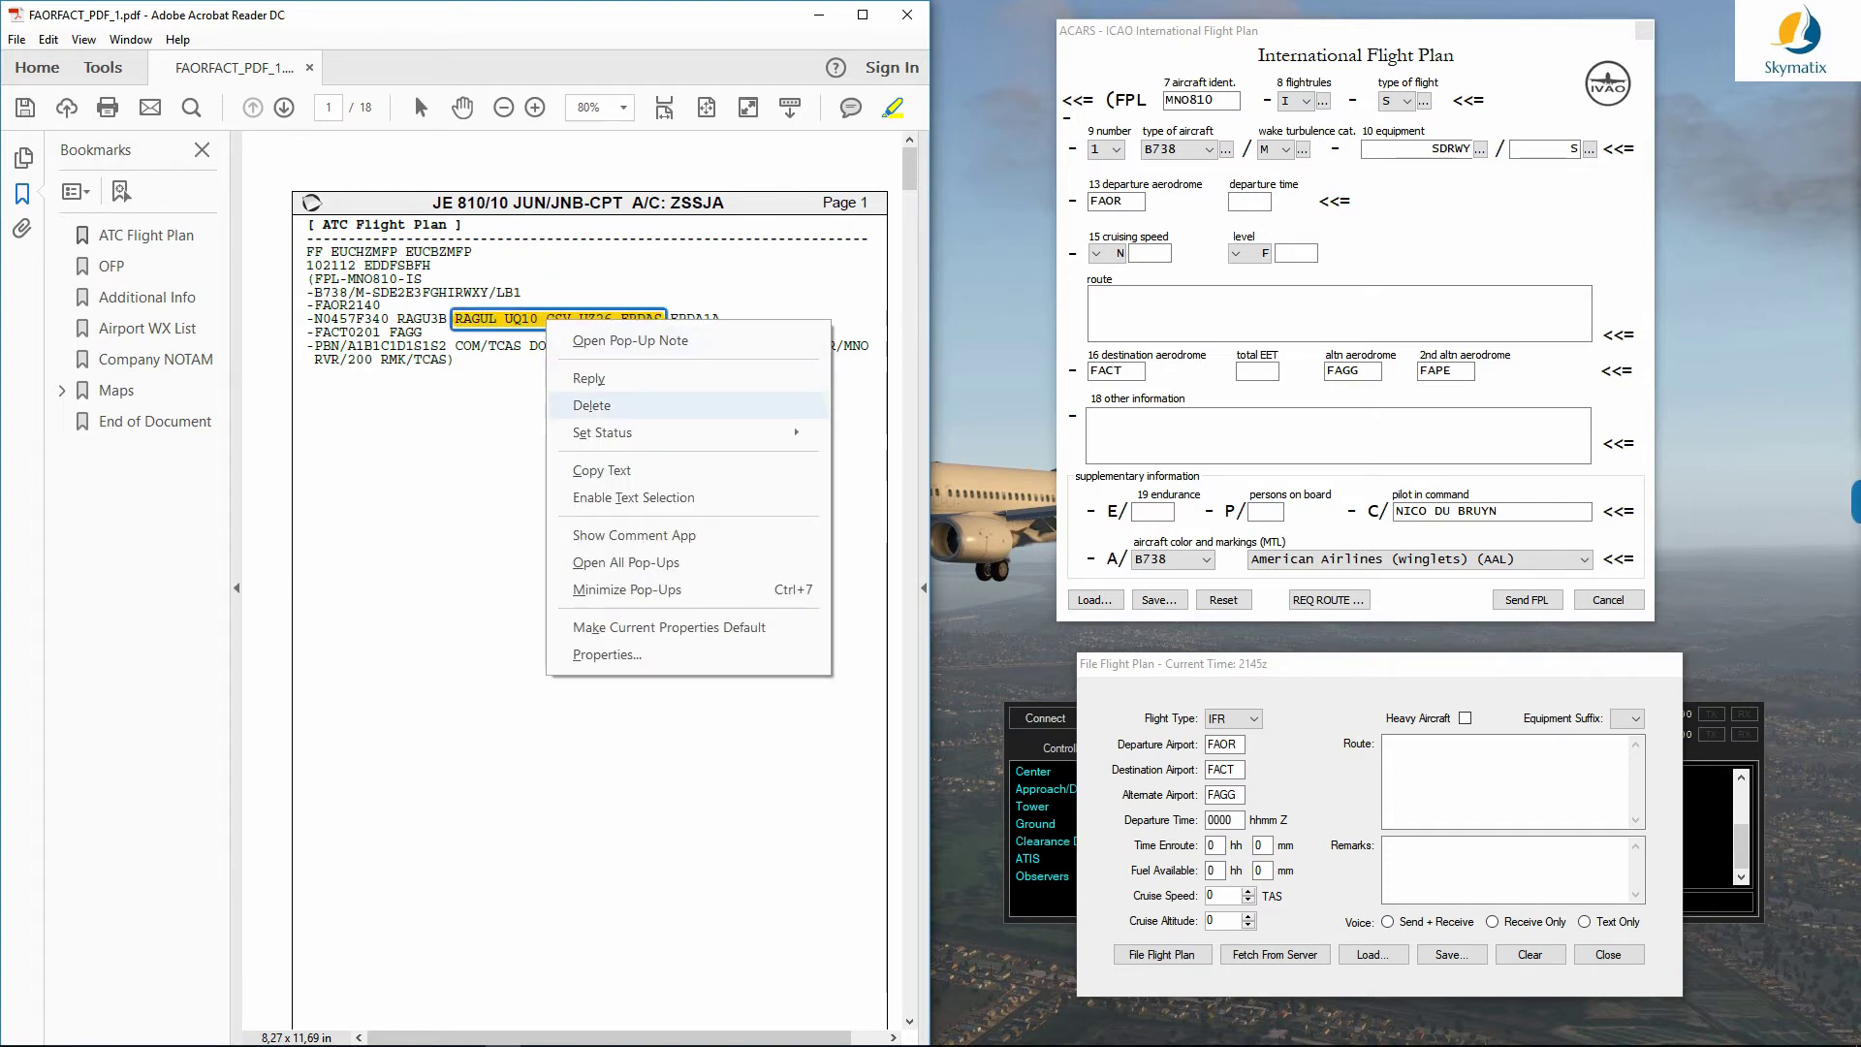
pyautogui.click(601, 470)
pyautogui.rightClick(1130, 317)
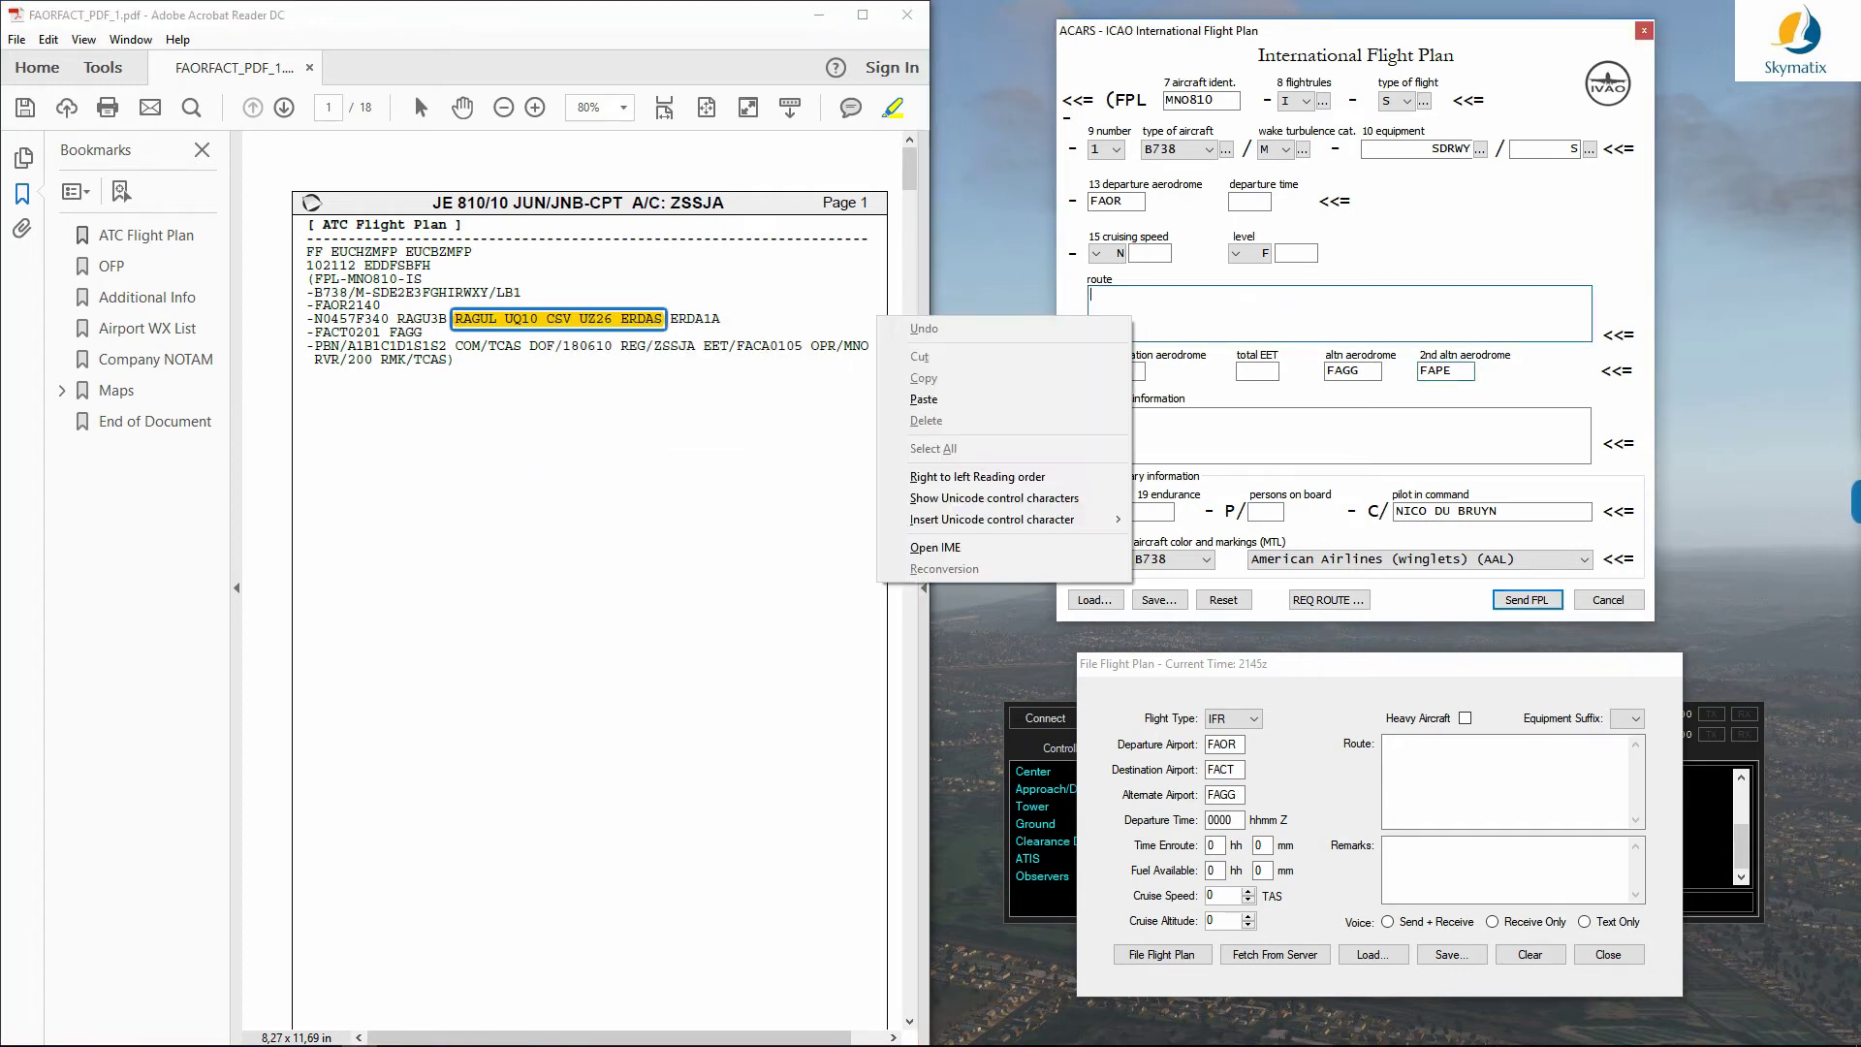
pyautogui.click(924, 399)
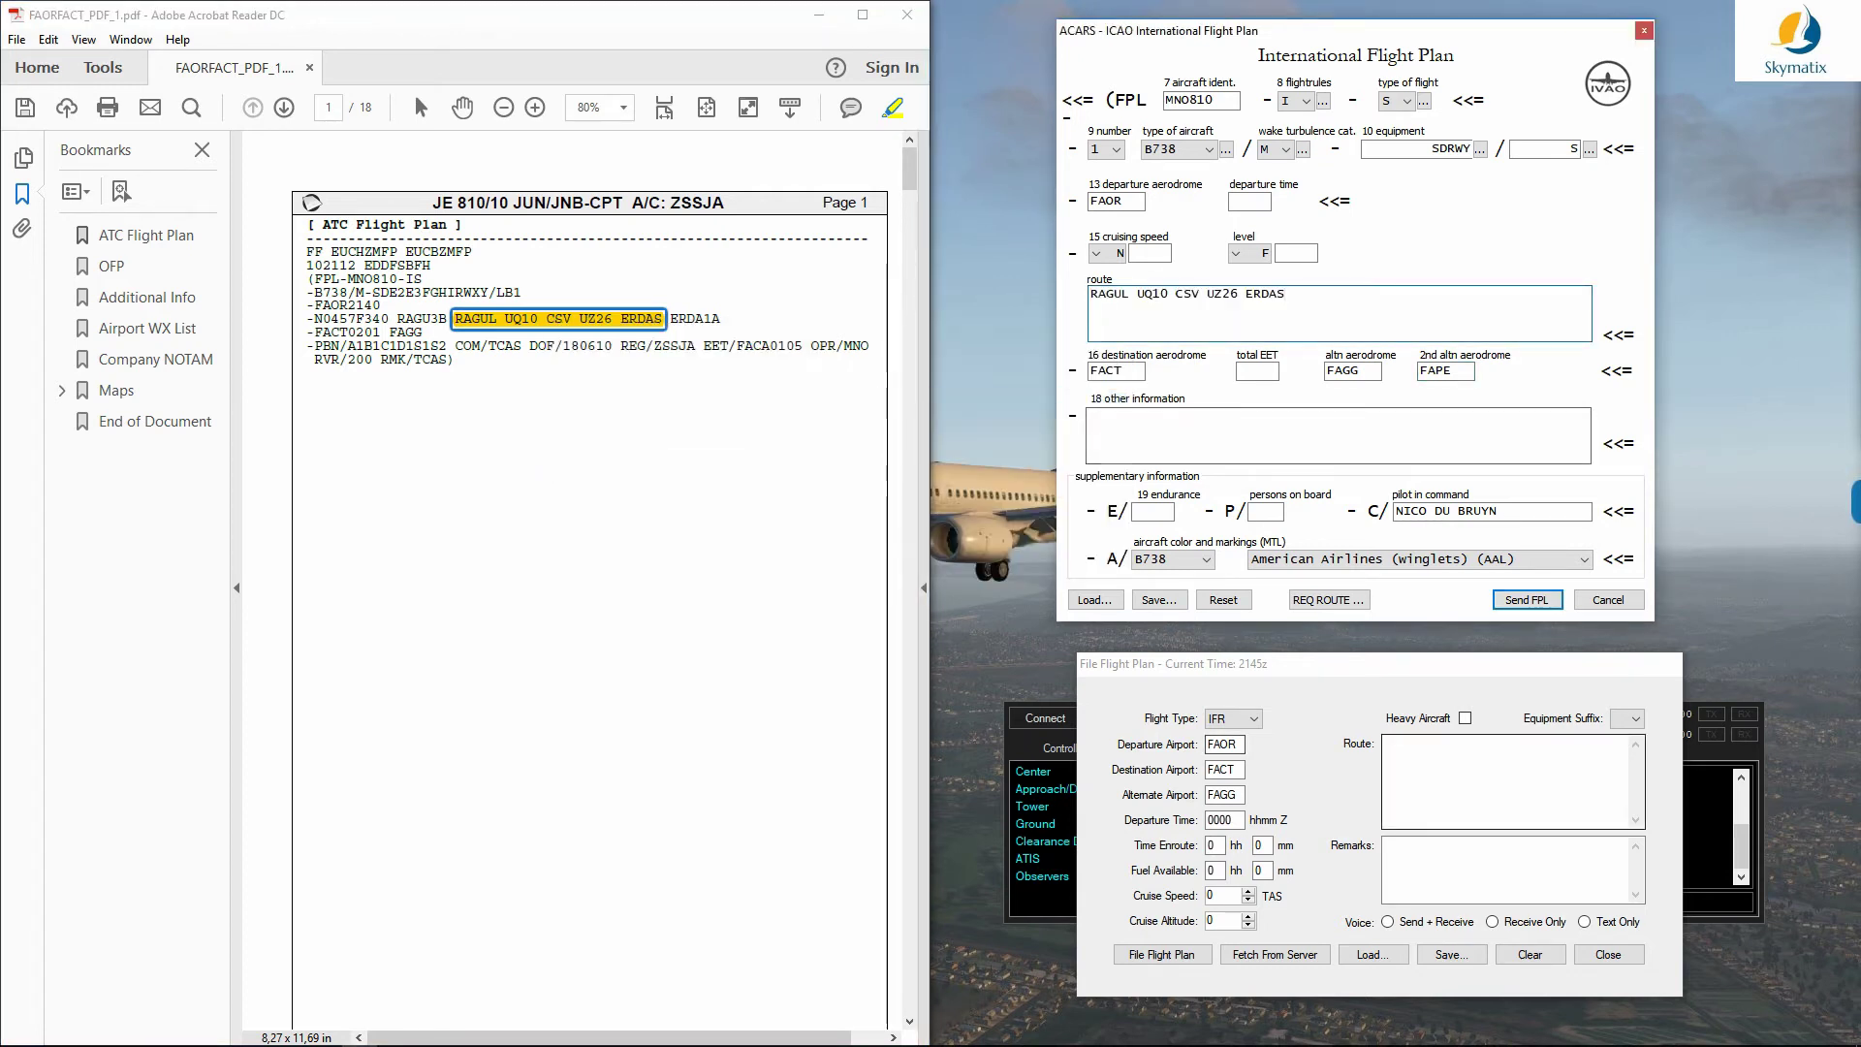
pyautogui.rightClick(1431, 766)
pyautogui.click(1223, 848)
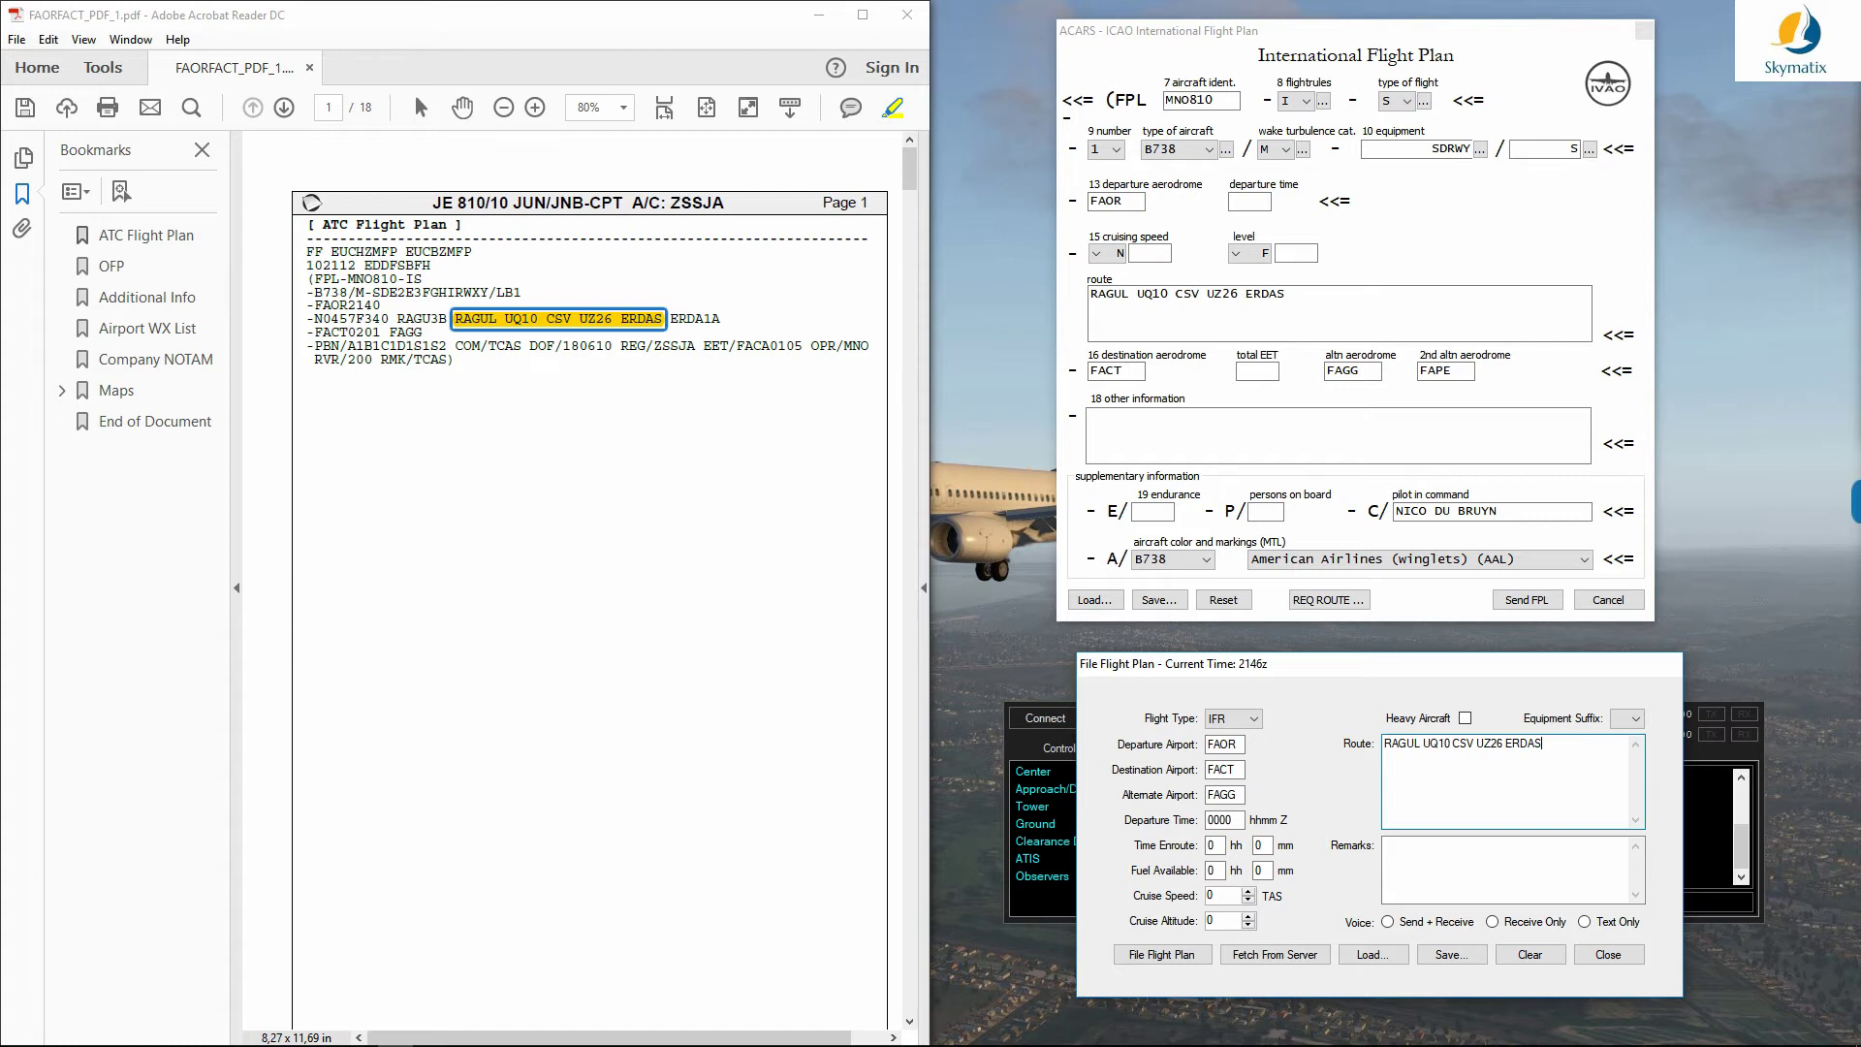
# Step: Highlight ERDA1A in the PDF's ATC flight plan and append a copy of it to the route in the ICAO flight plan form
pyautogui.moveTo(723, 319); pyautogui.dragTo(670, 319)
pyautogui.rightClick(694, 320)
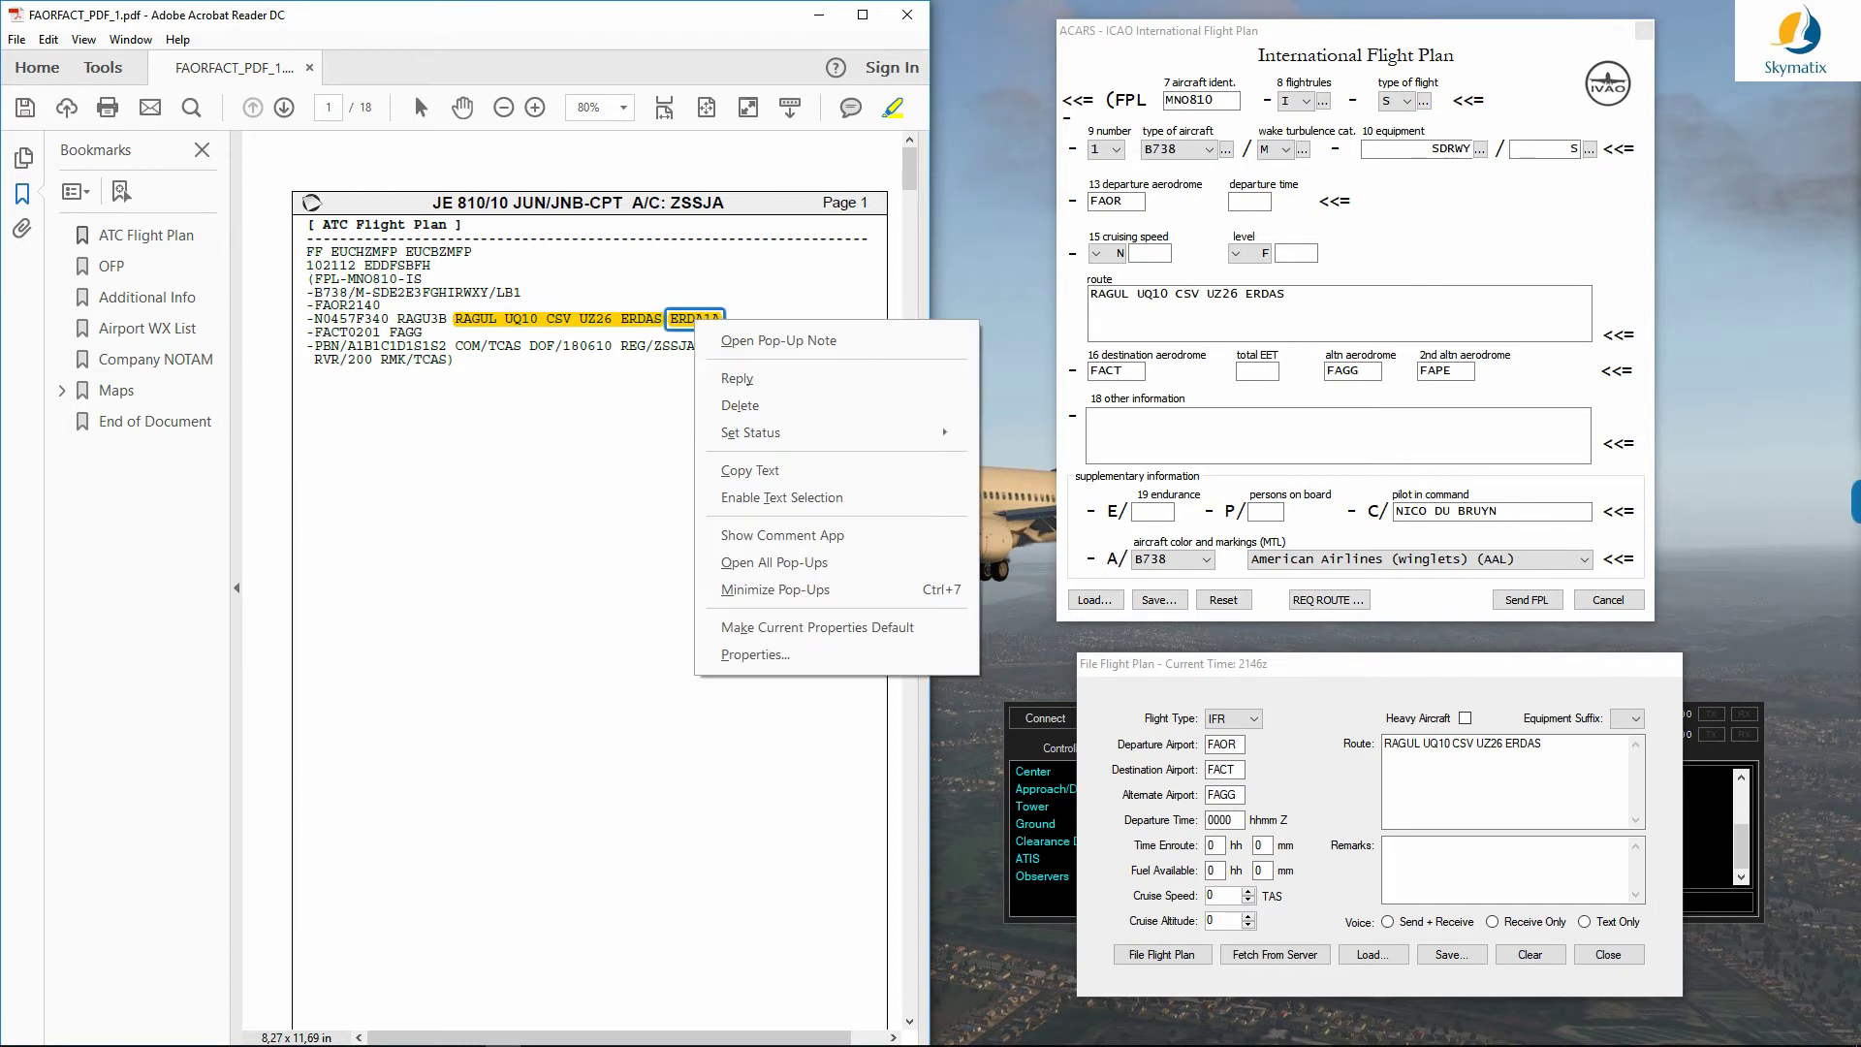
pyautogui.click(749, 470)
pyautogui.click(1285, 294)
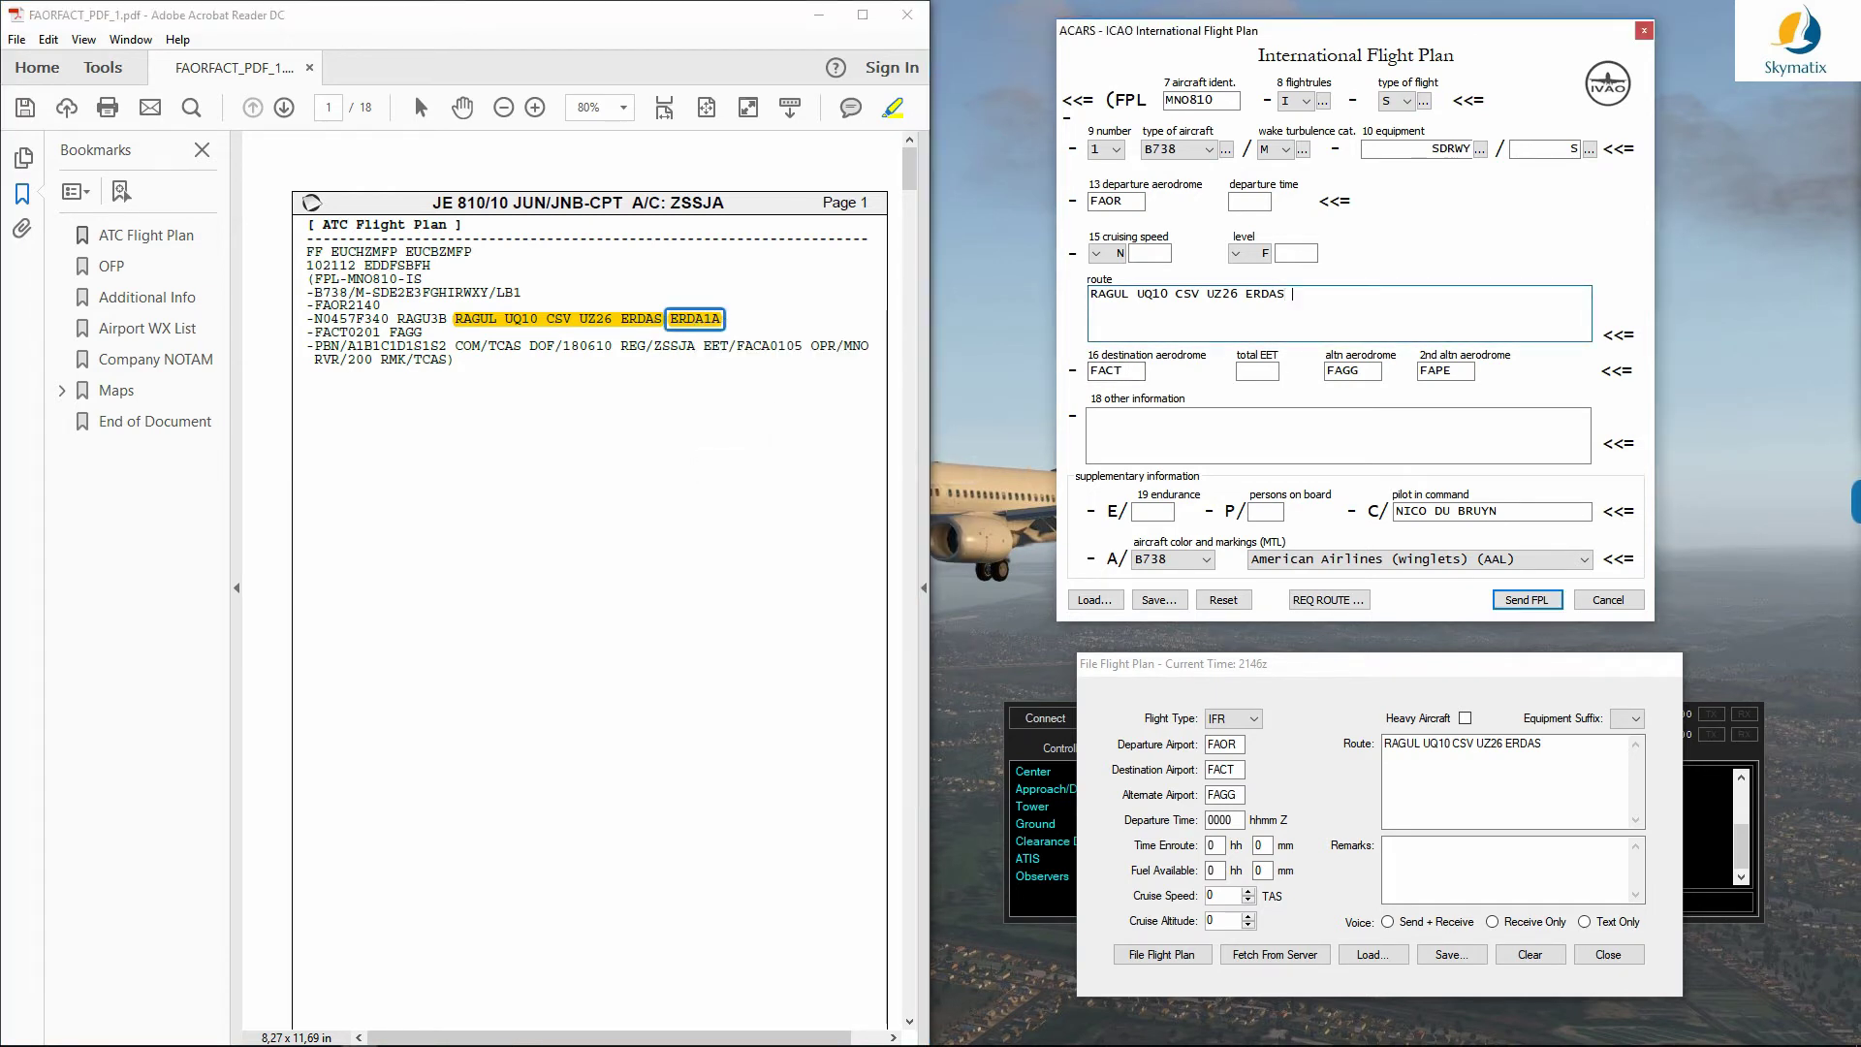
pyautogui.rightClick(1089, 291)
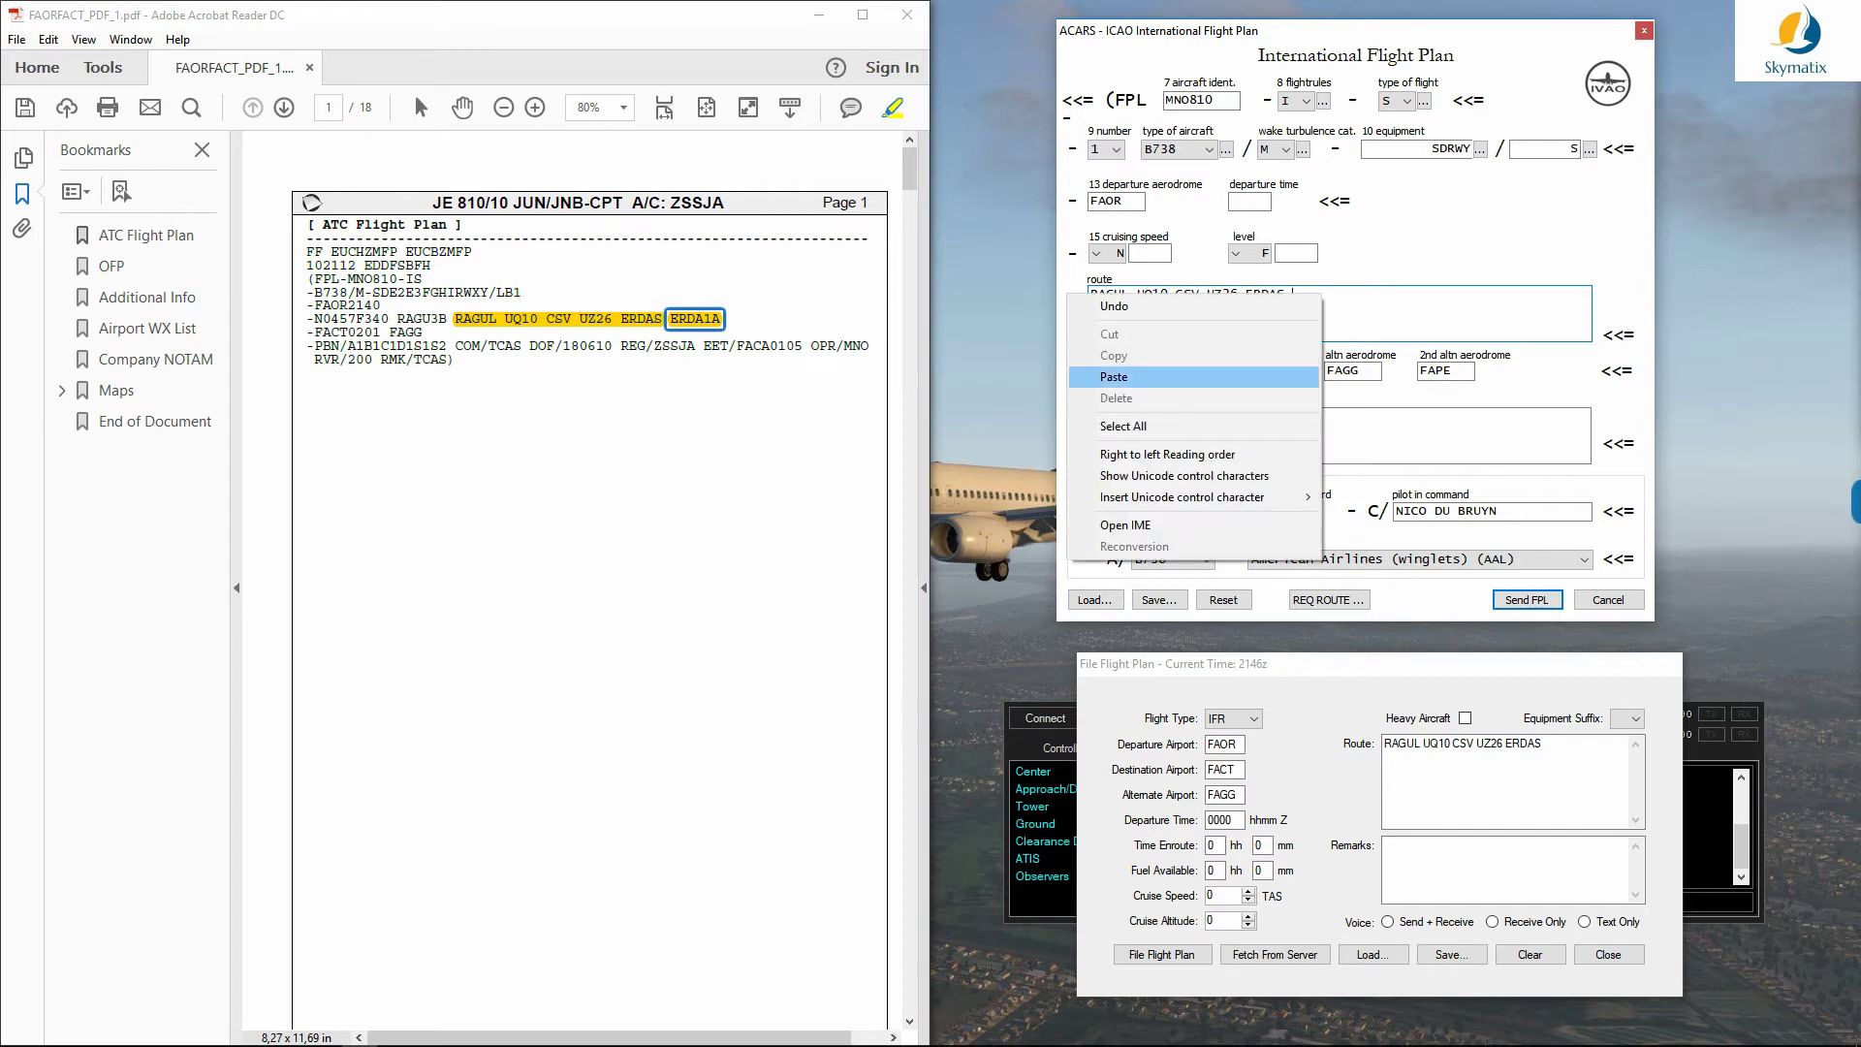
pyautogui.click(1115, 379)
# Step: Highlight RAGU3B in the PDF's ATC flight plan and append the copied ERDA1A to the route in the File Flight Plan form
pyautogui.moveTo(448, 319); pyautogui.dragTo(397, 319)
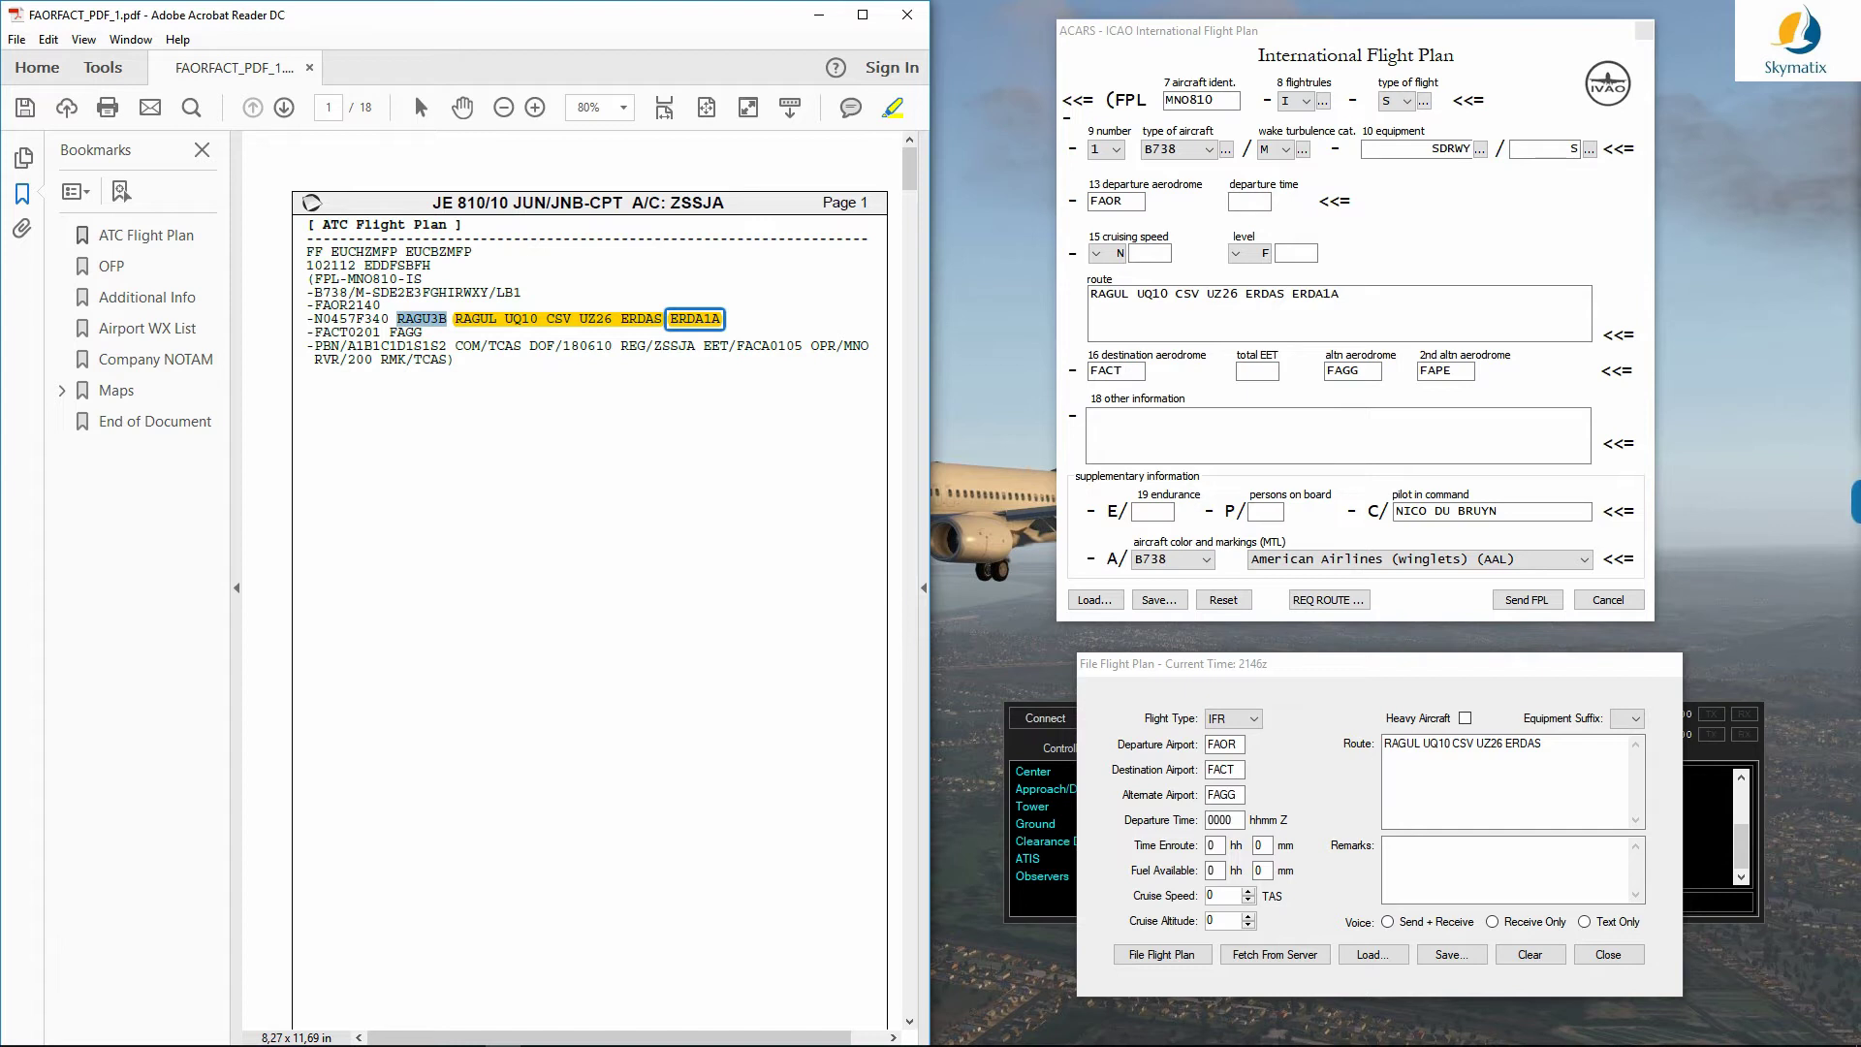
pyautogui.rightClick(405, 323)
pyautogui.moveTo(465, 429)
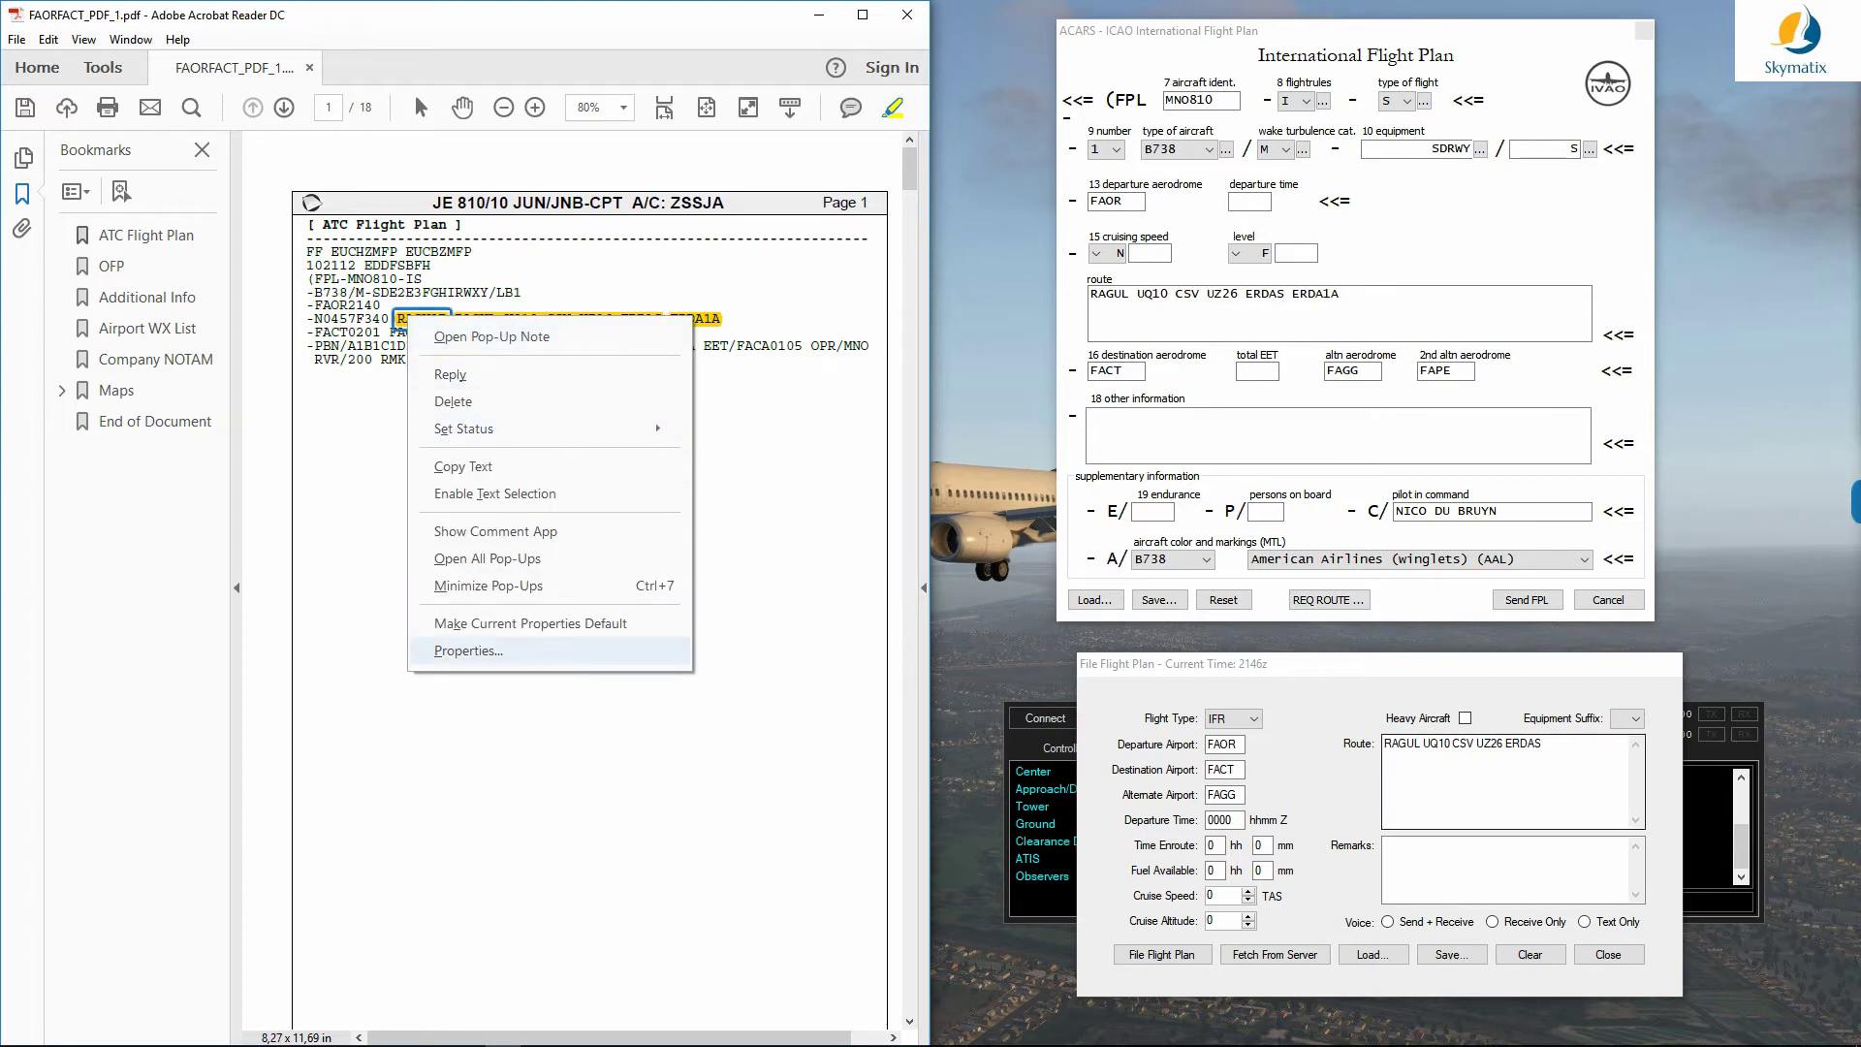
pyautogui.click(1557, 747)
pyautogui.rightClick(1329, 740)
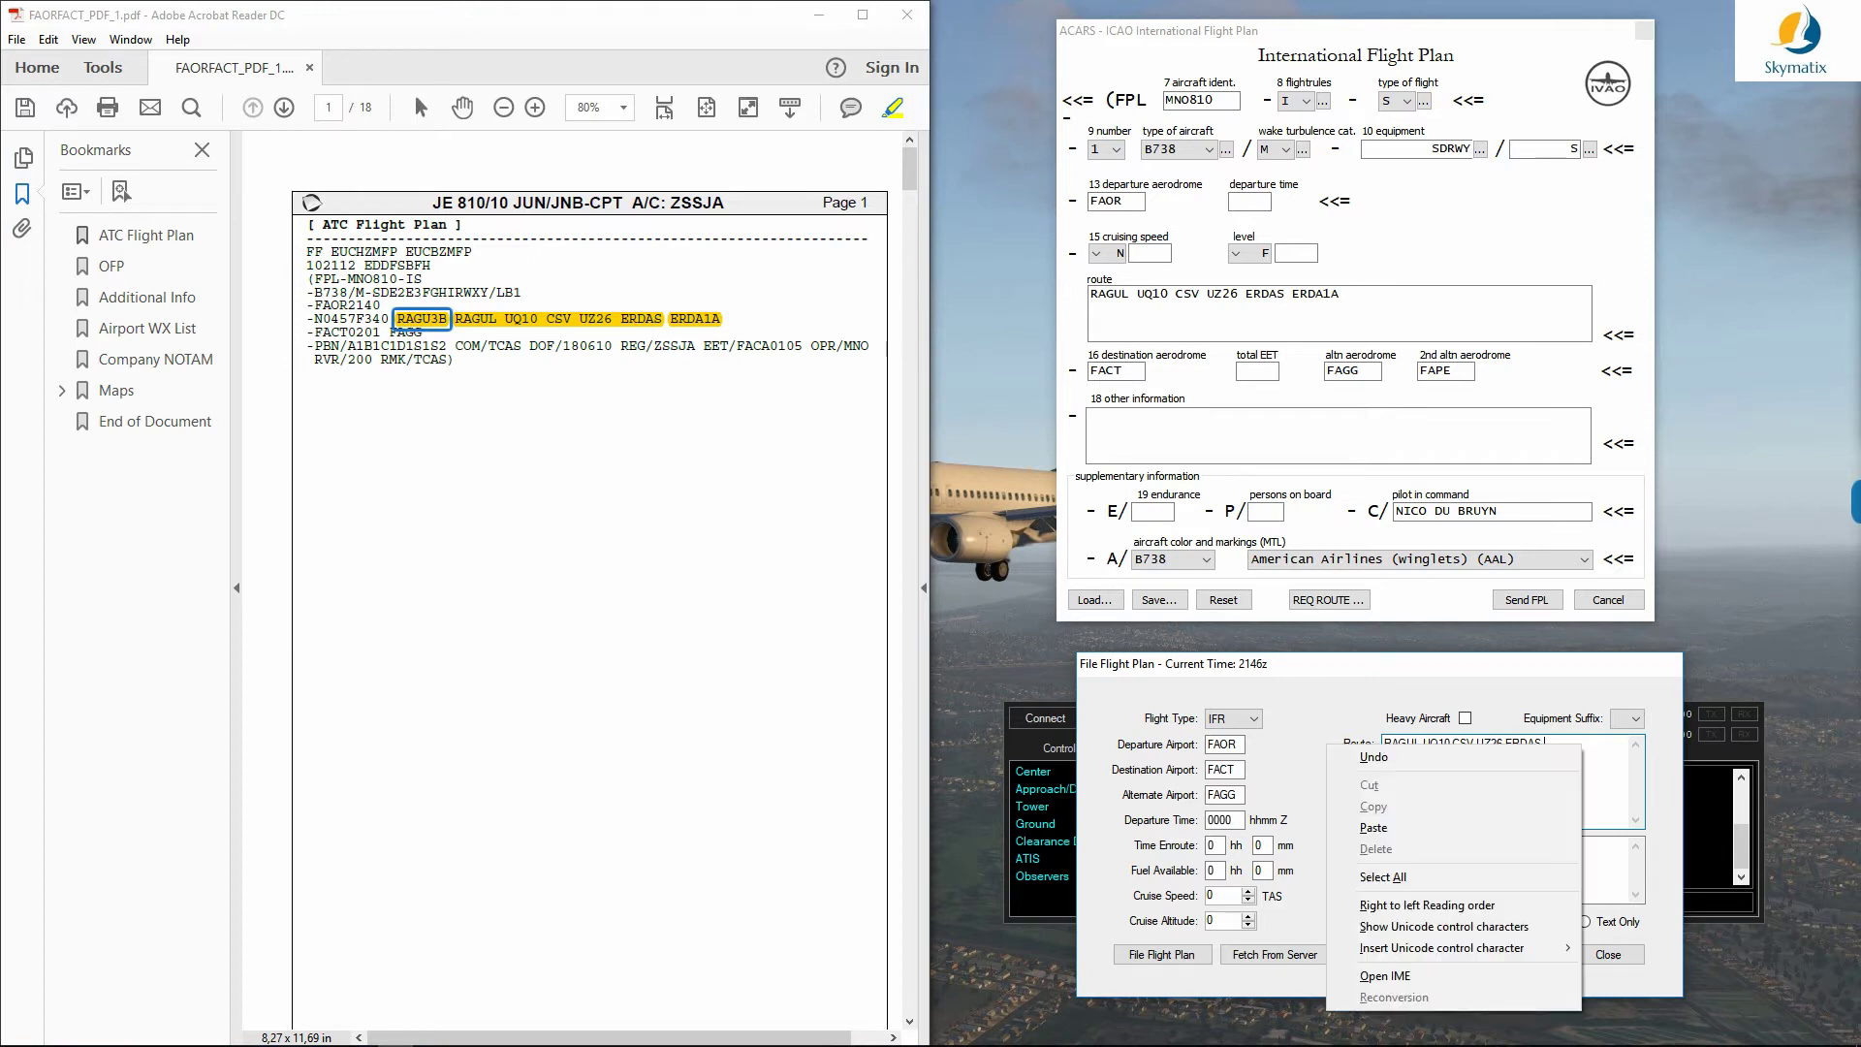
pyautogui.click(1357, 829)
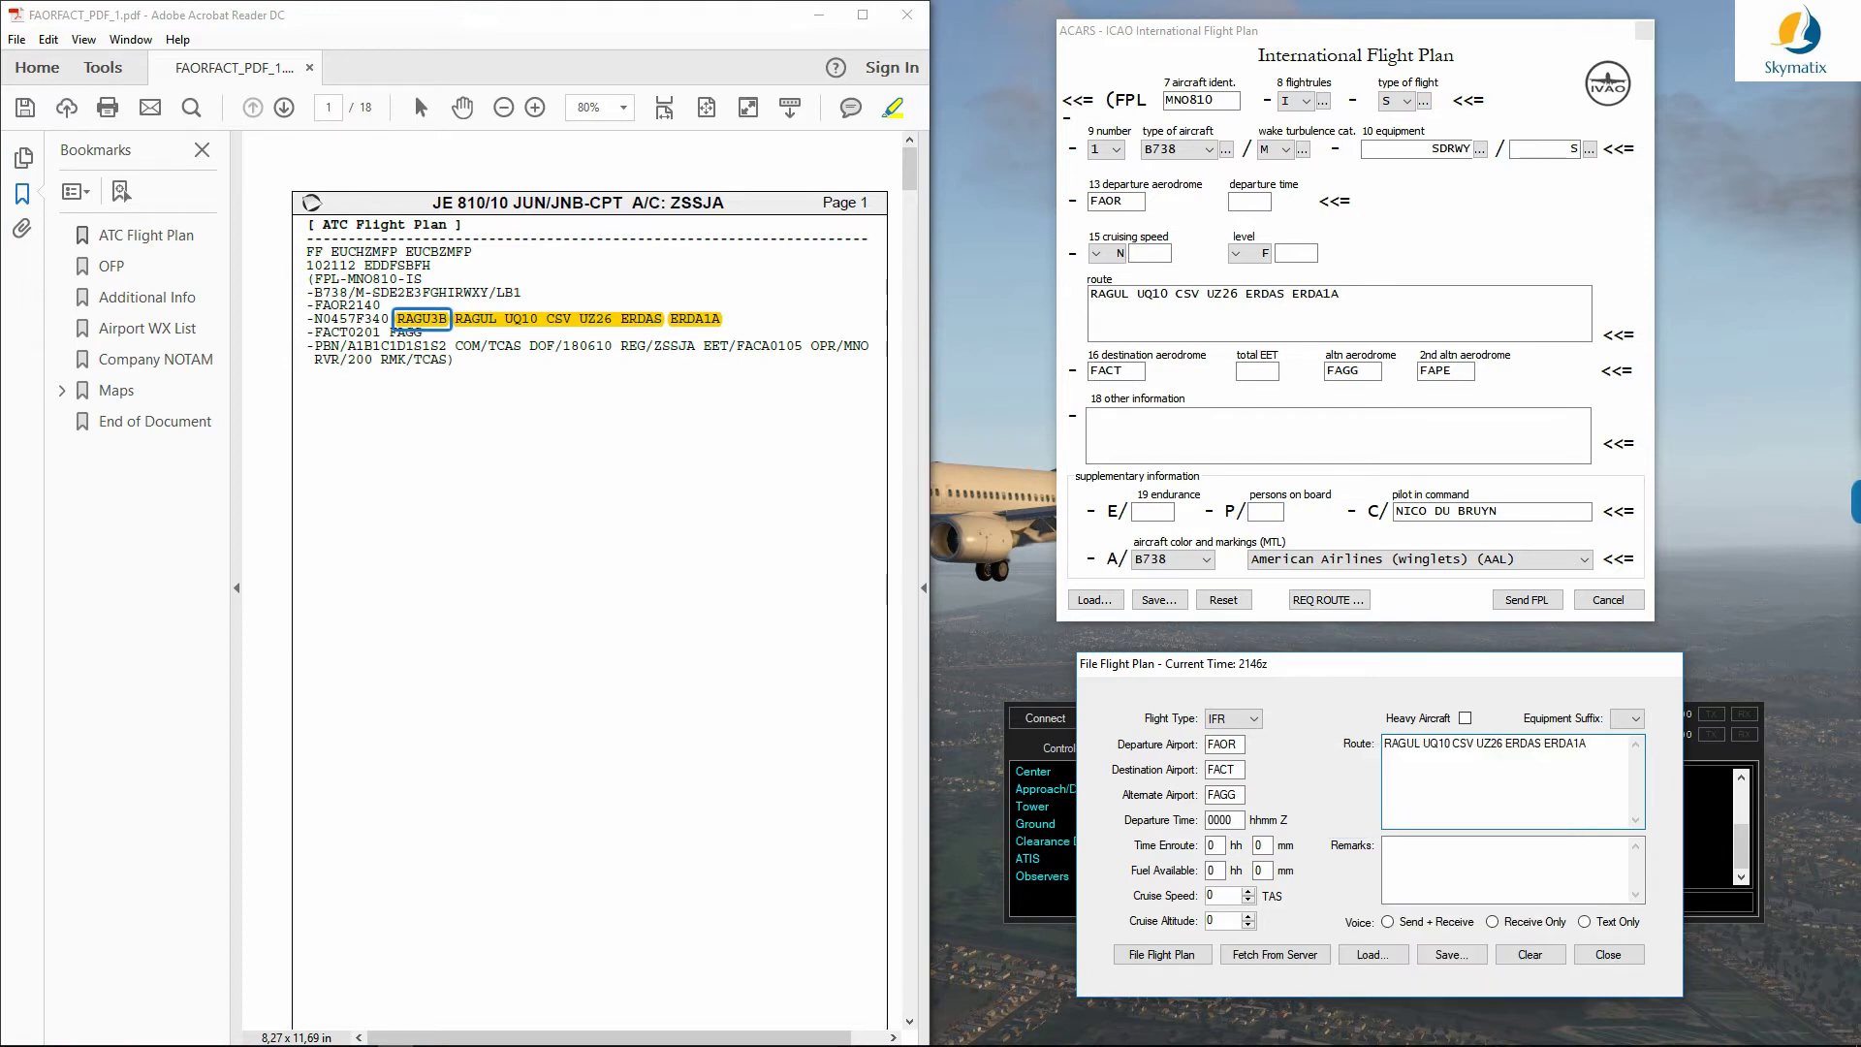
# Step: Copy RAGU3B from the PDF's ATC flight plan and insert it at the start of the route in both flight plan forms
pyautogui.rightClick(437, 326)
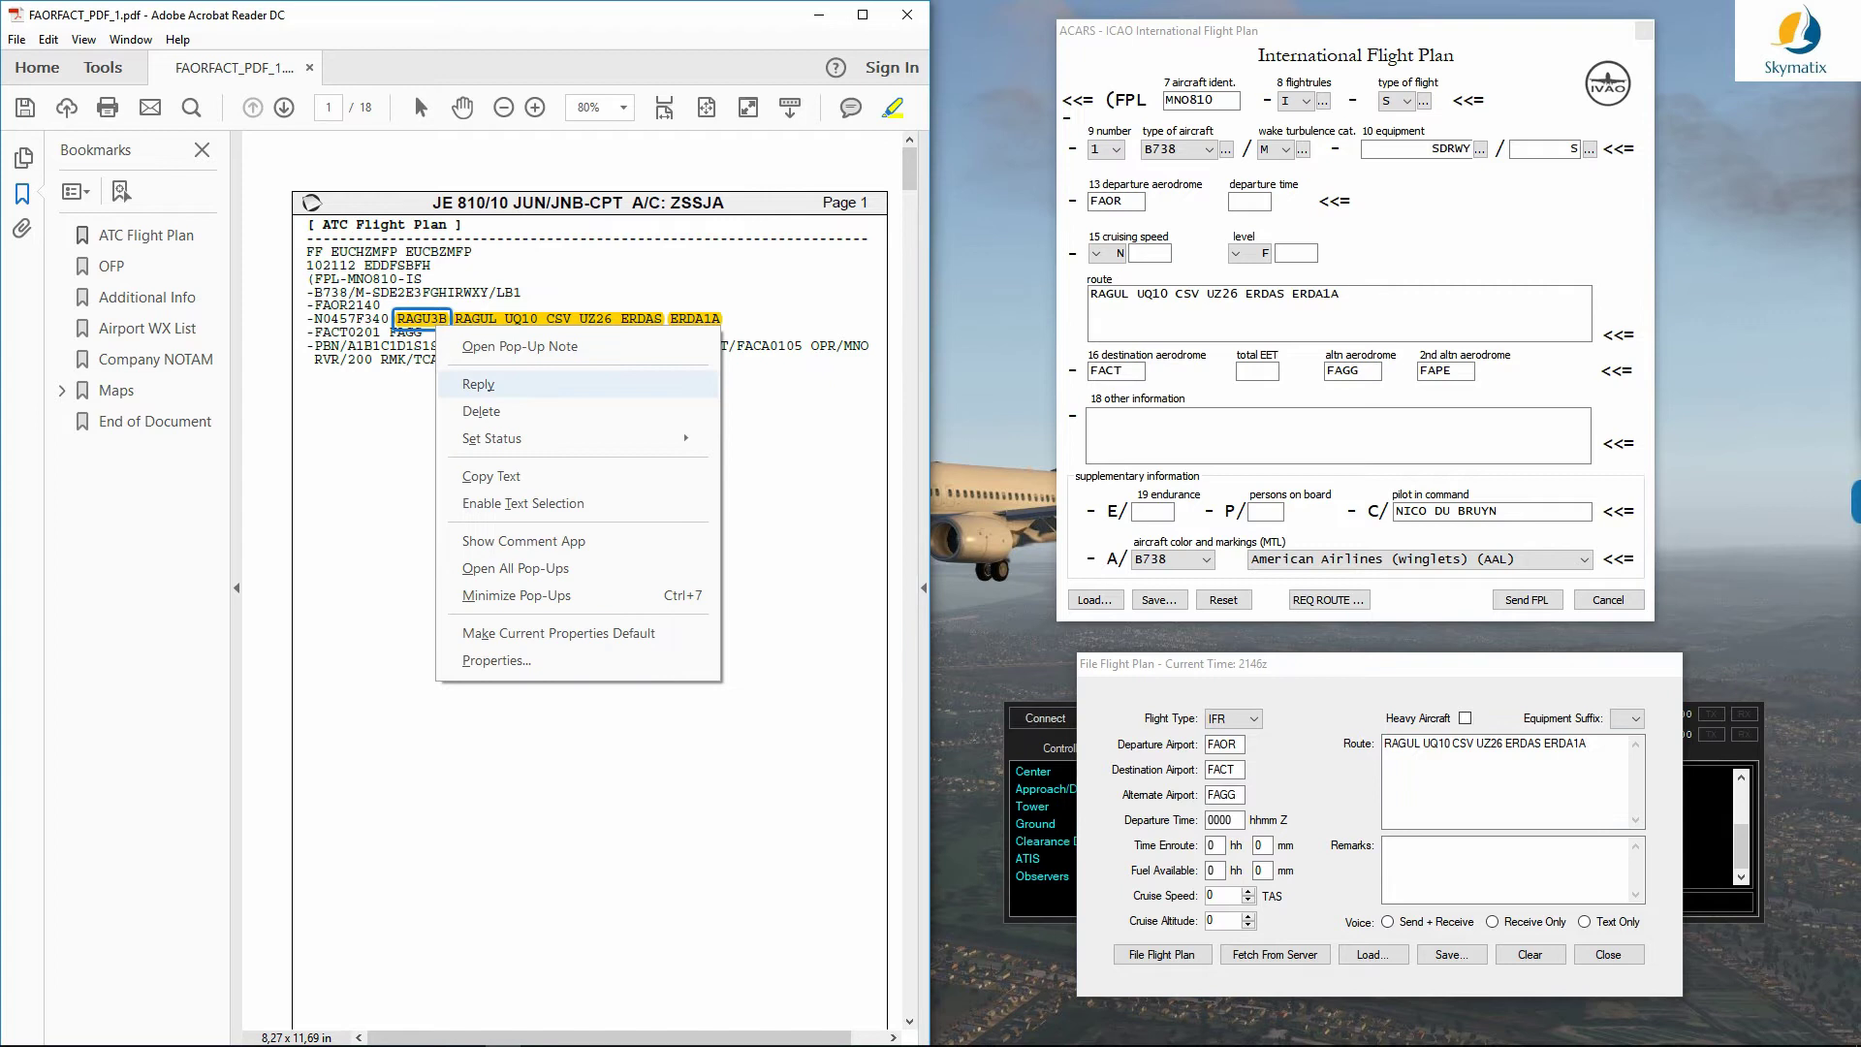
pyautogui.click(491, 476)
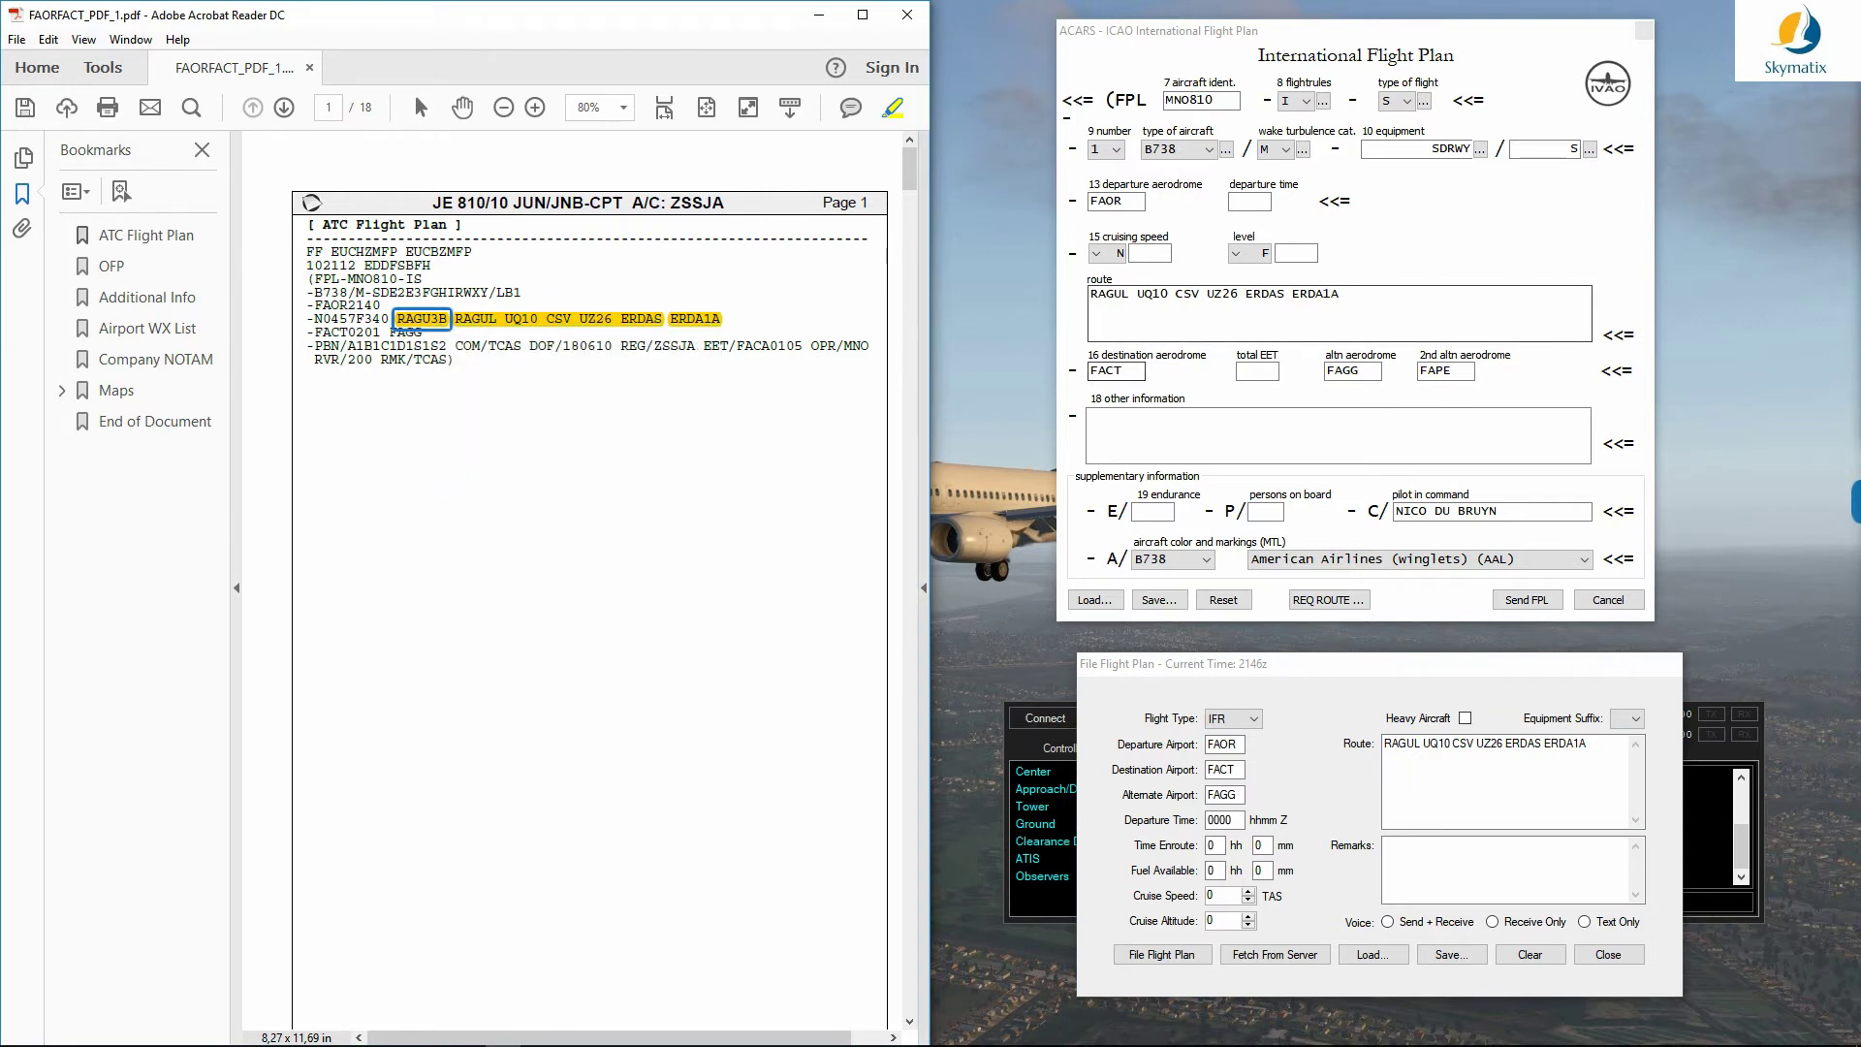
pyautogui.click(1090, 294)
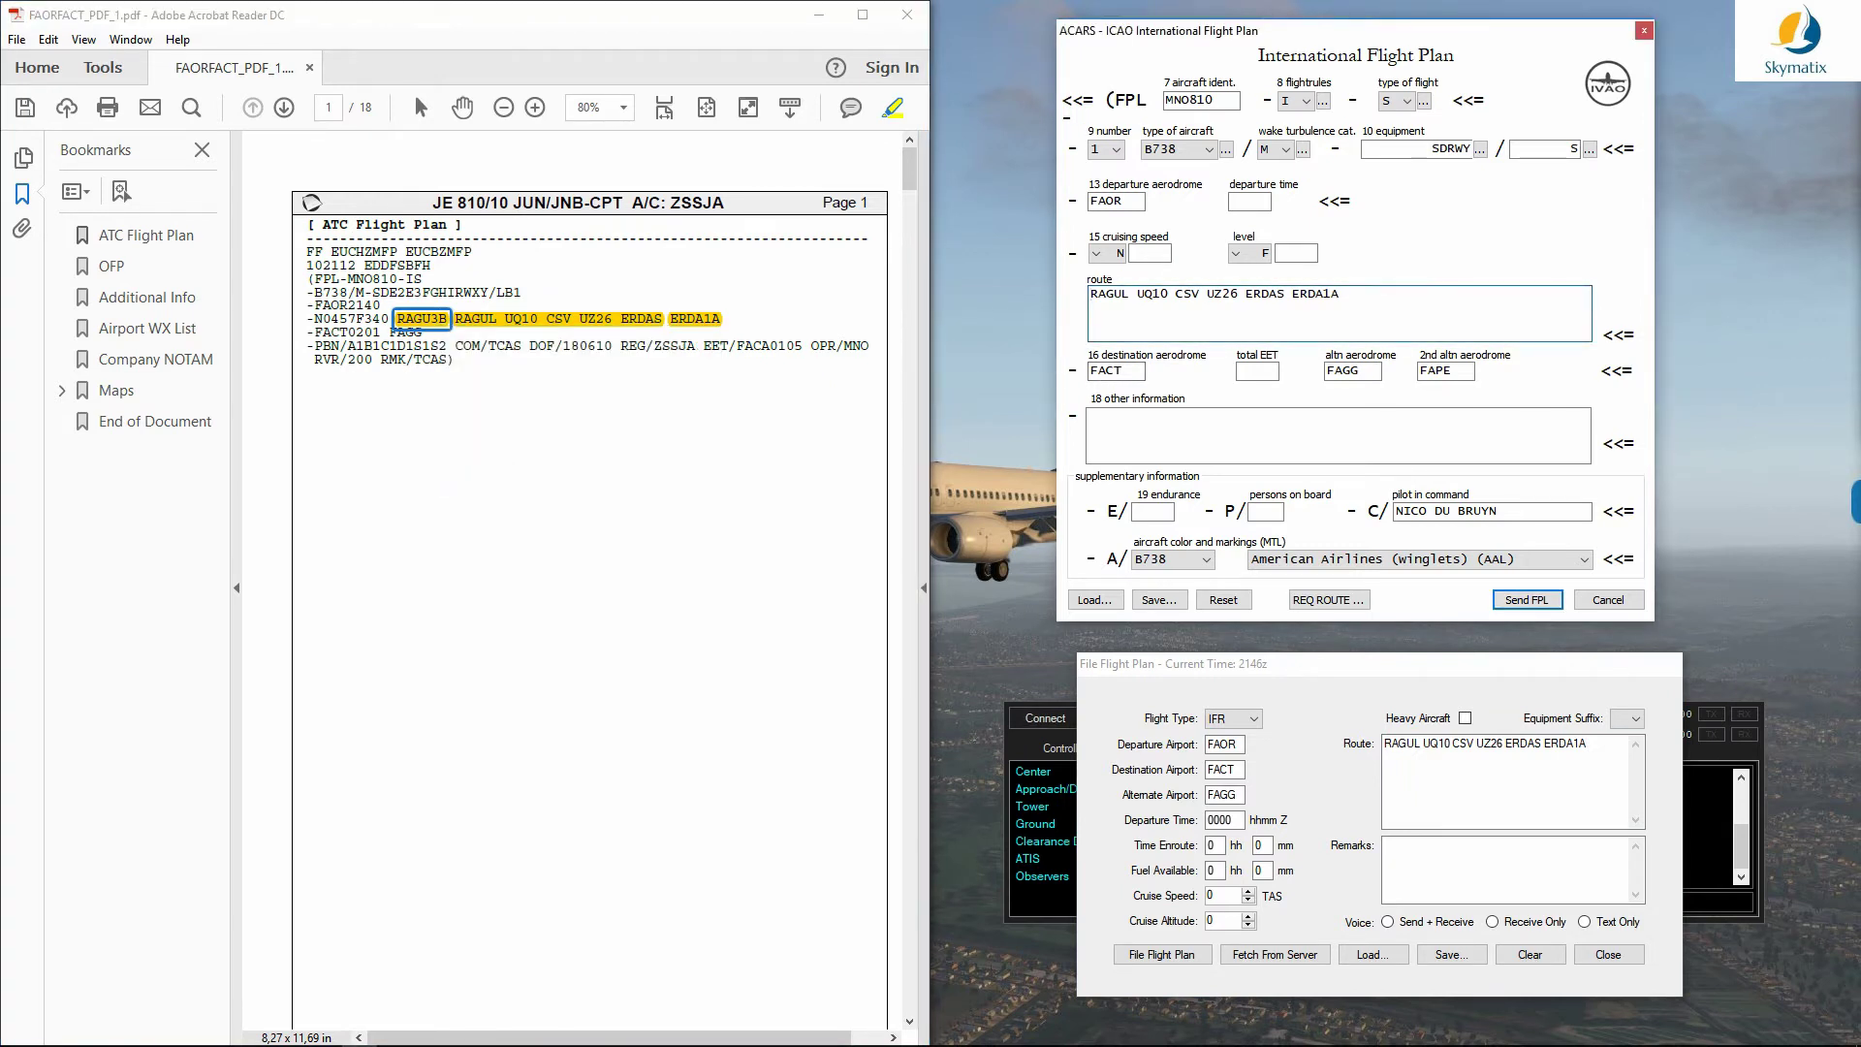
pyautogui.hotkey('ctrl', 'v')
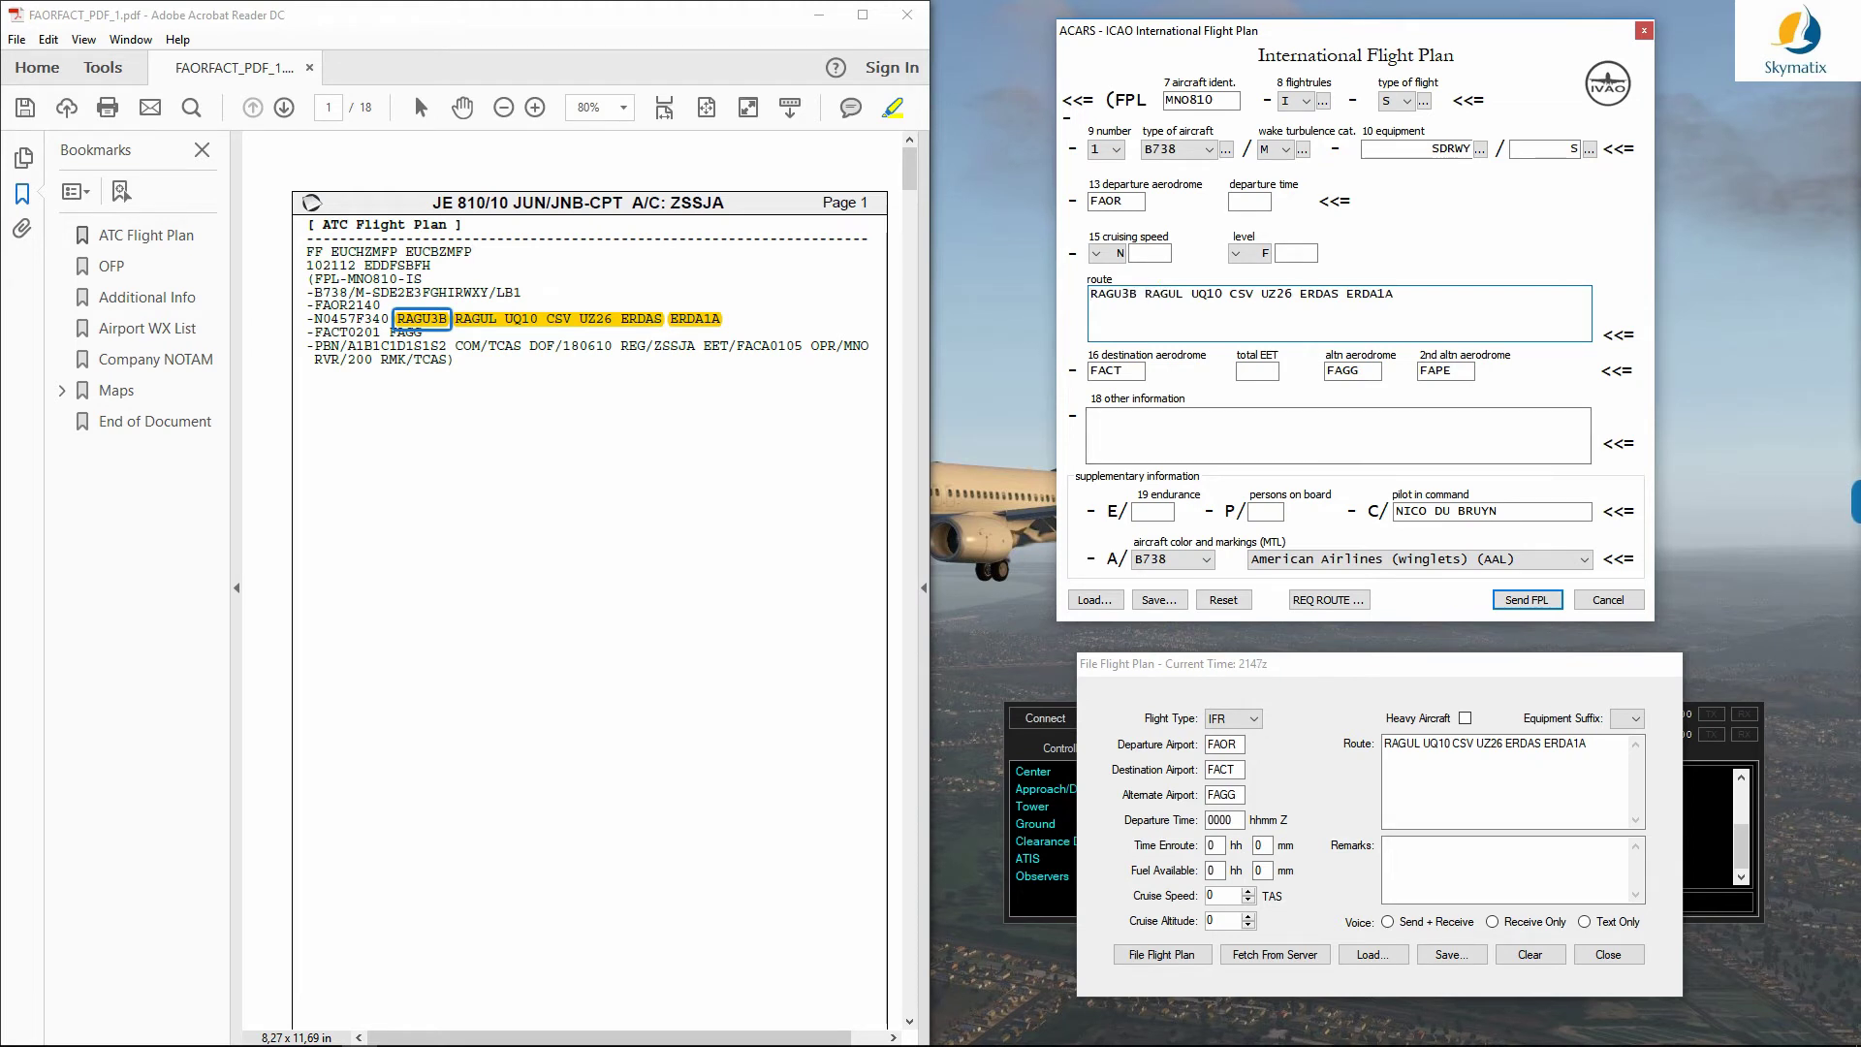
pyautogui.click(1387, 744)
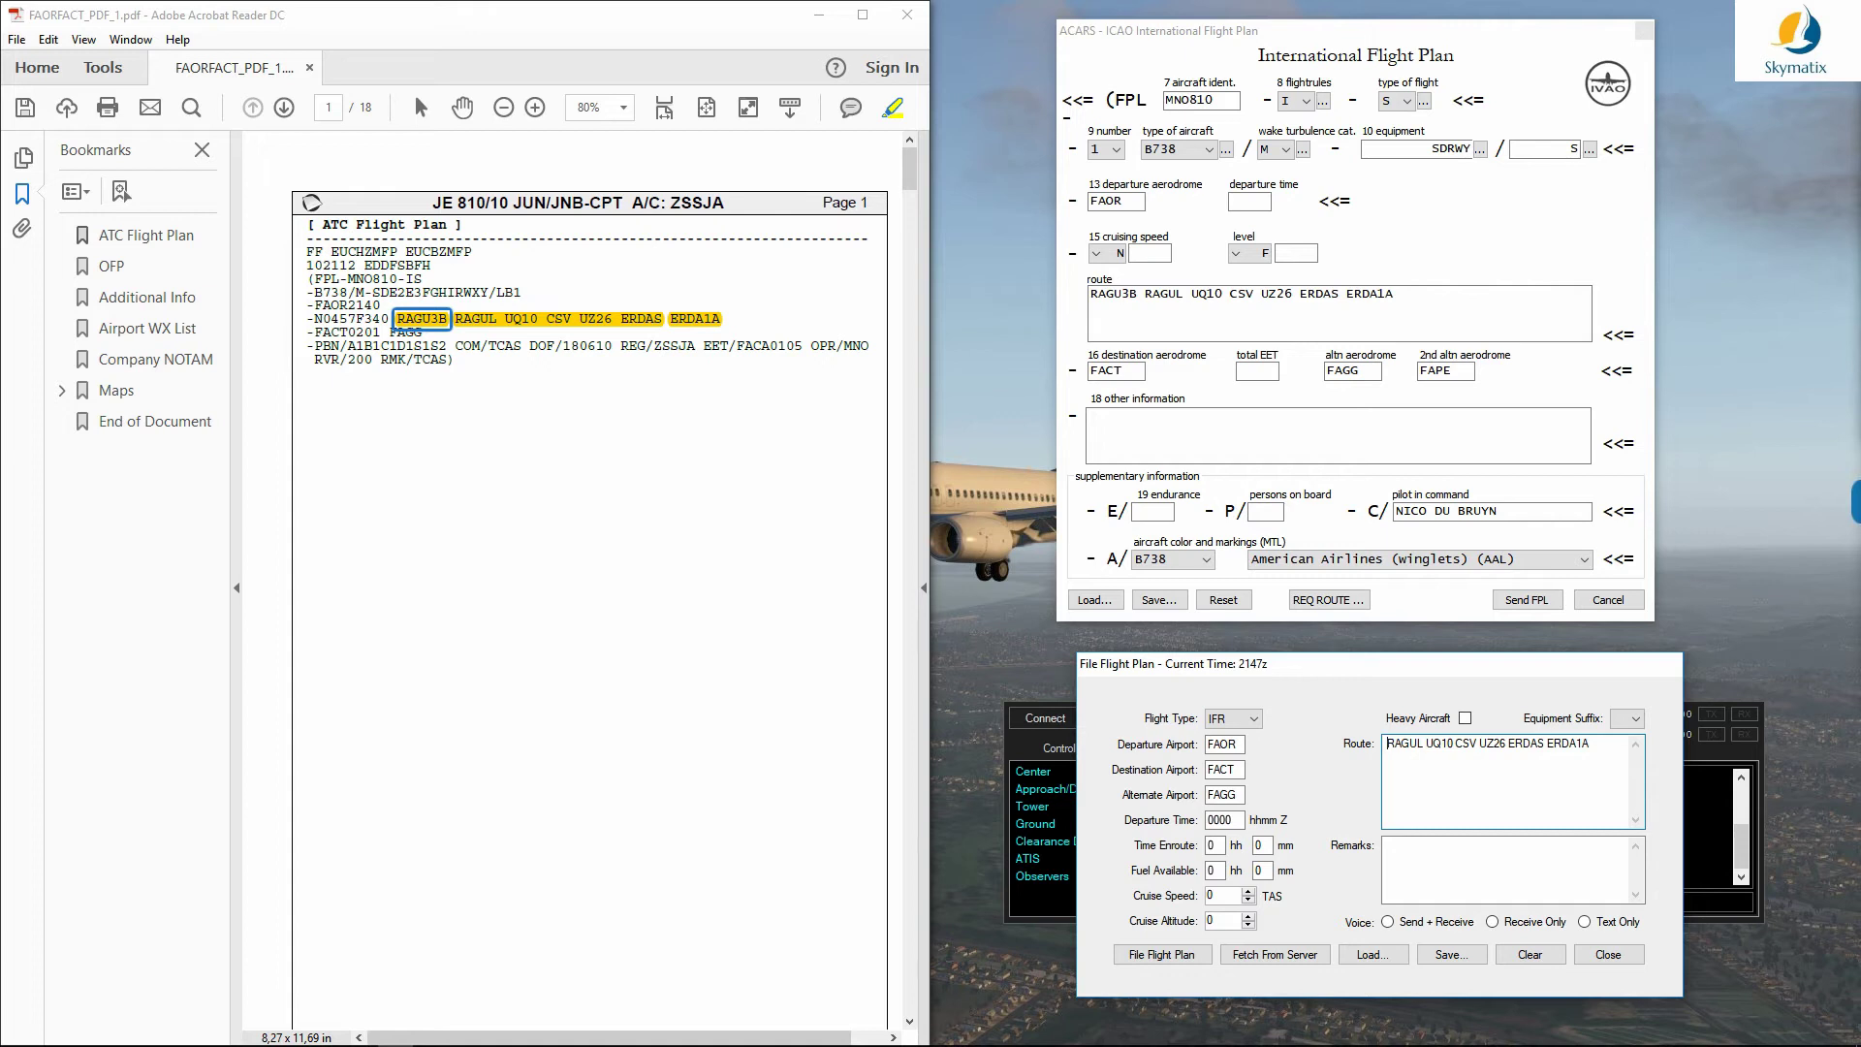
pyautogui.rightClick(1388, 748)
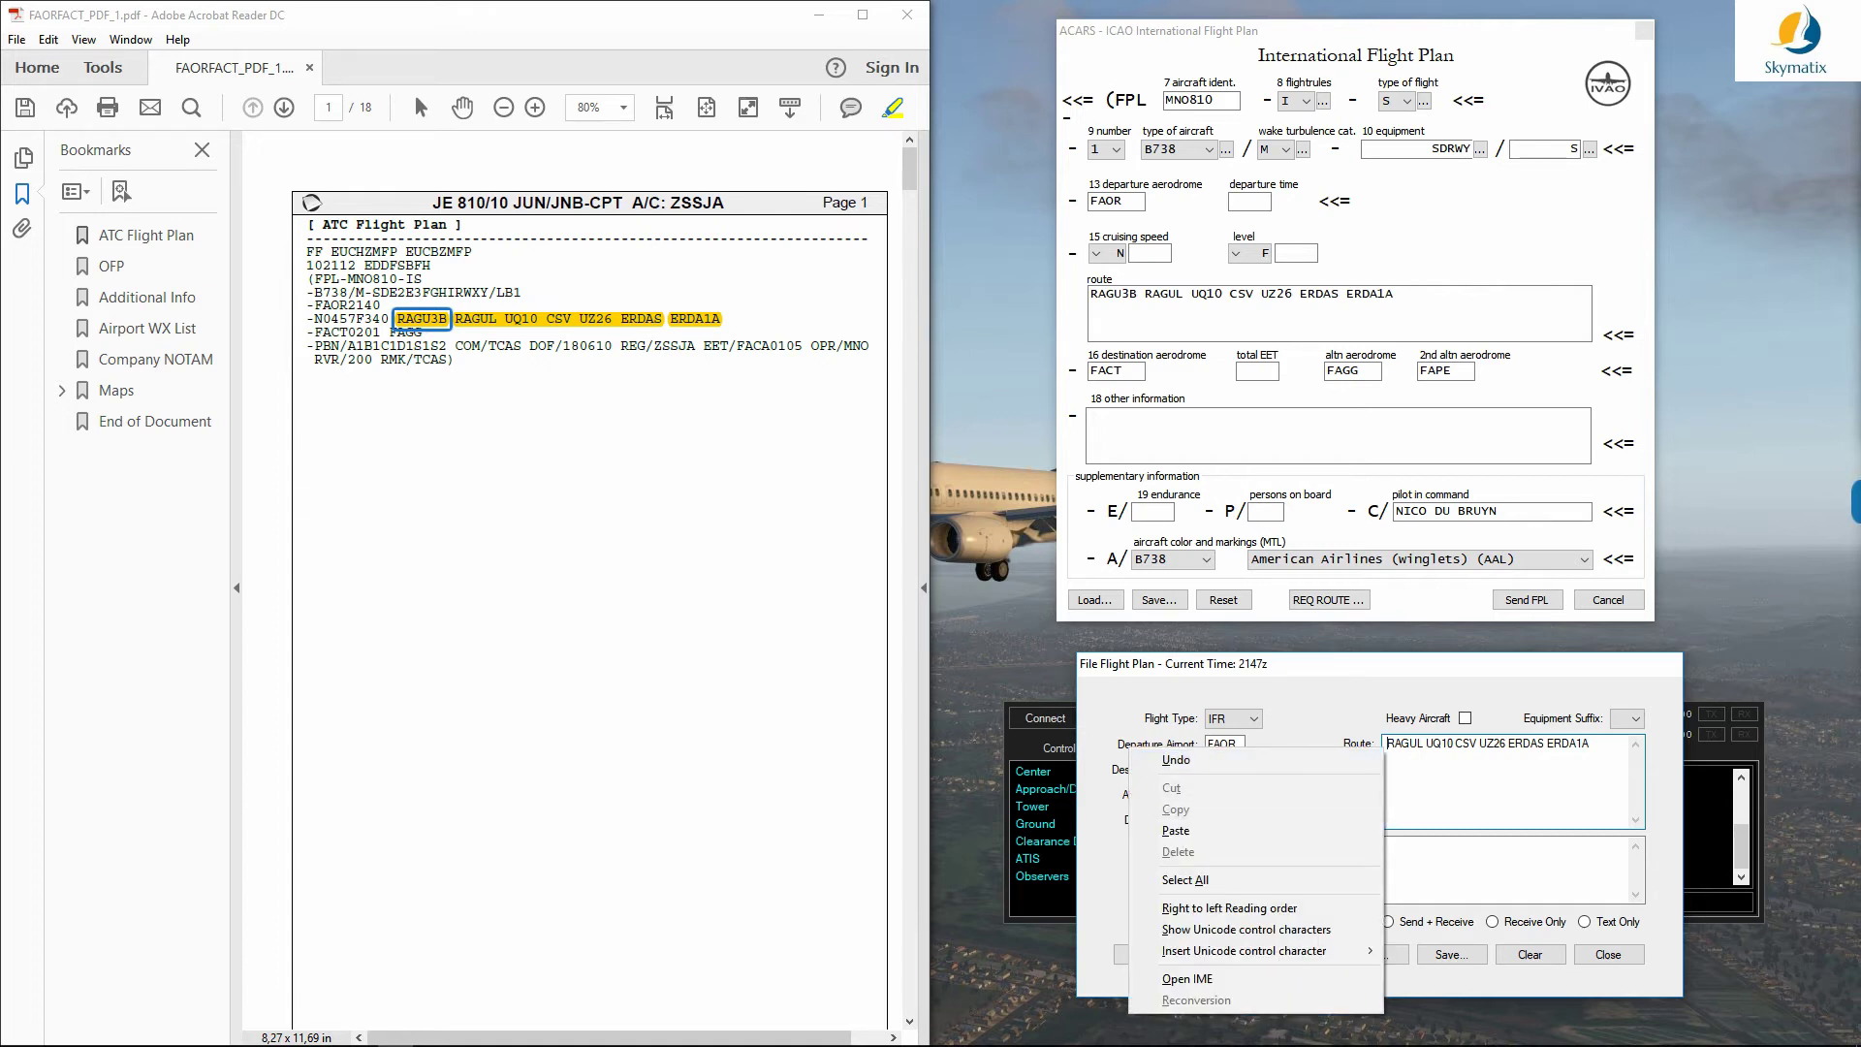
pyautogui.click(1434, 744)
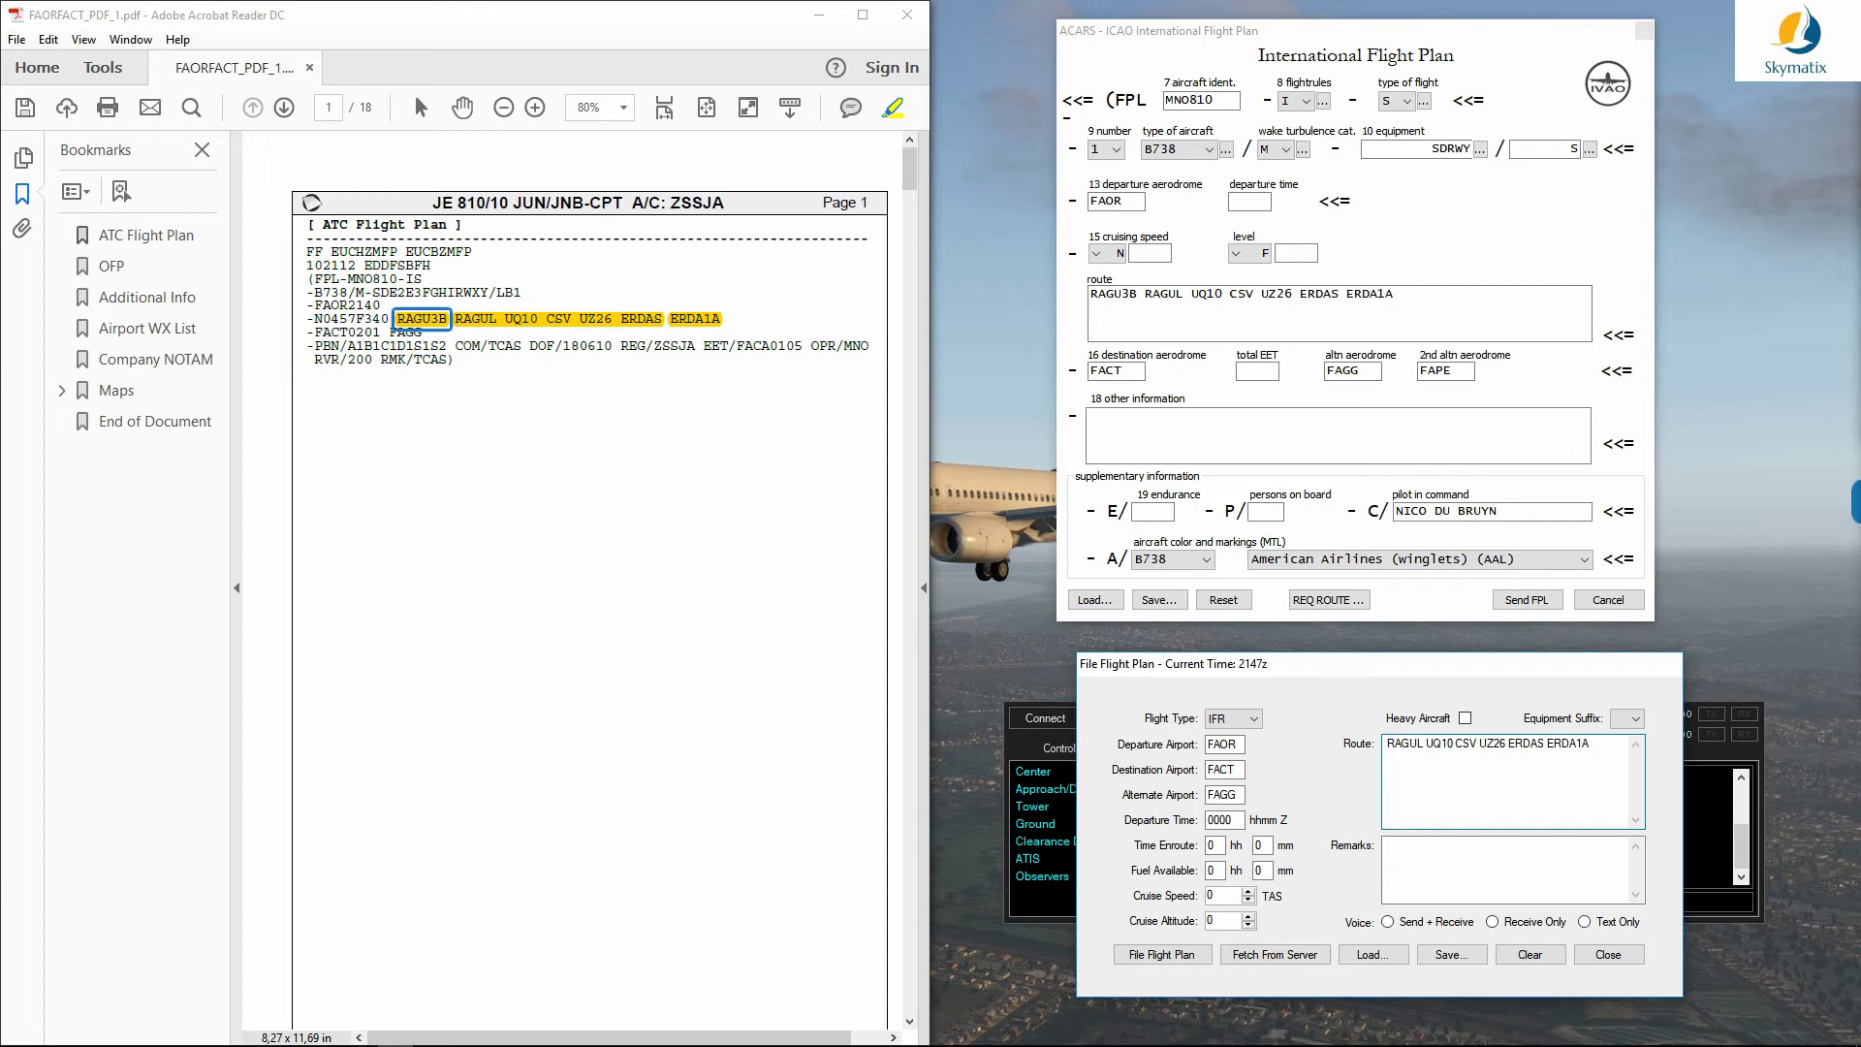
pyautogui.rightClick(1386, 744)
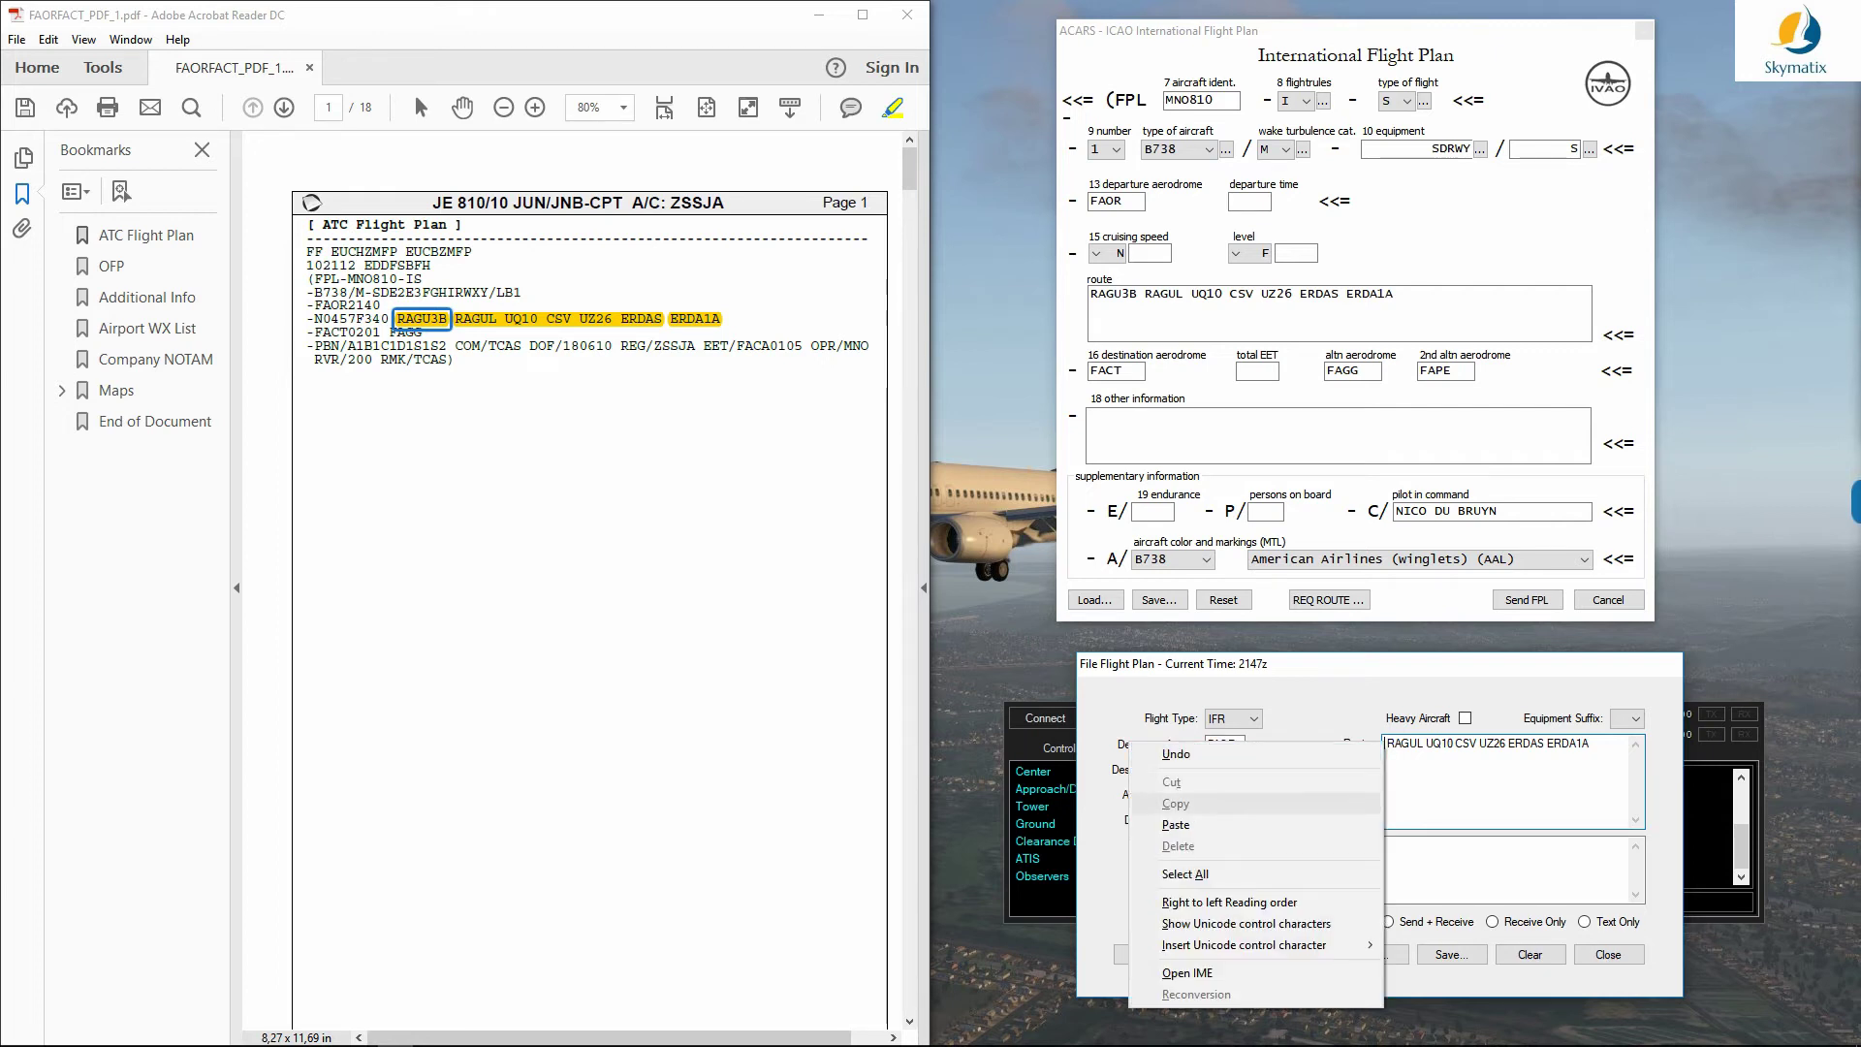
pyautogui.click(1176, 825)
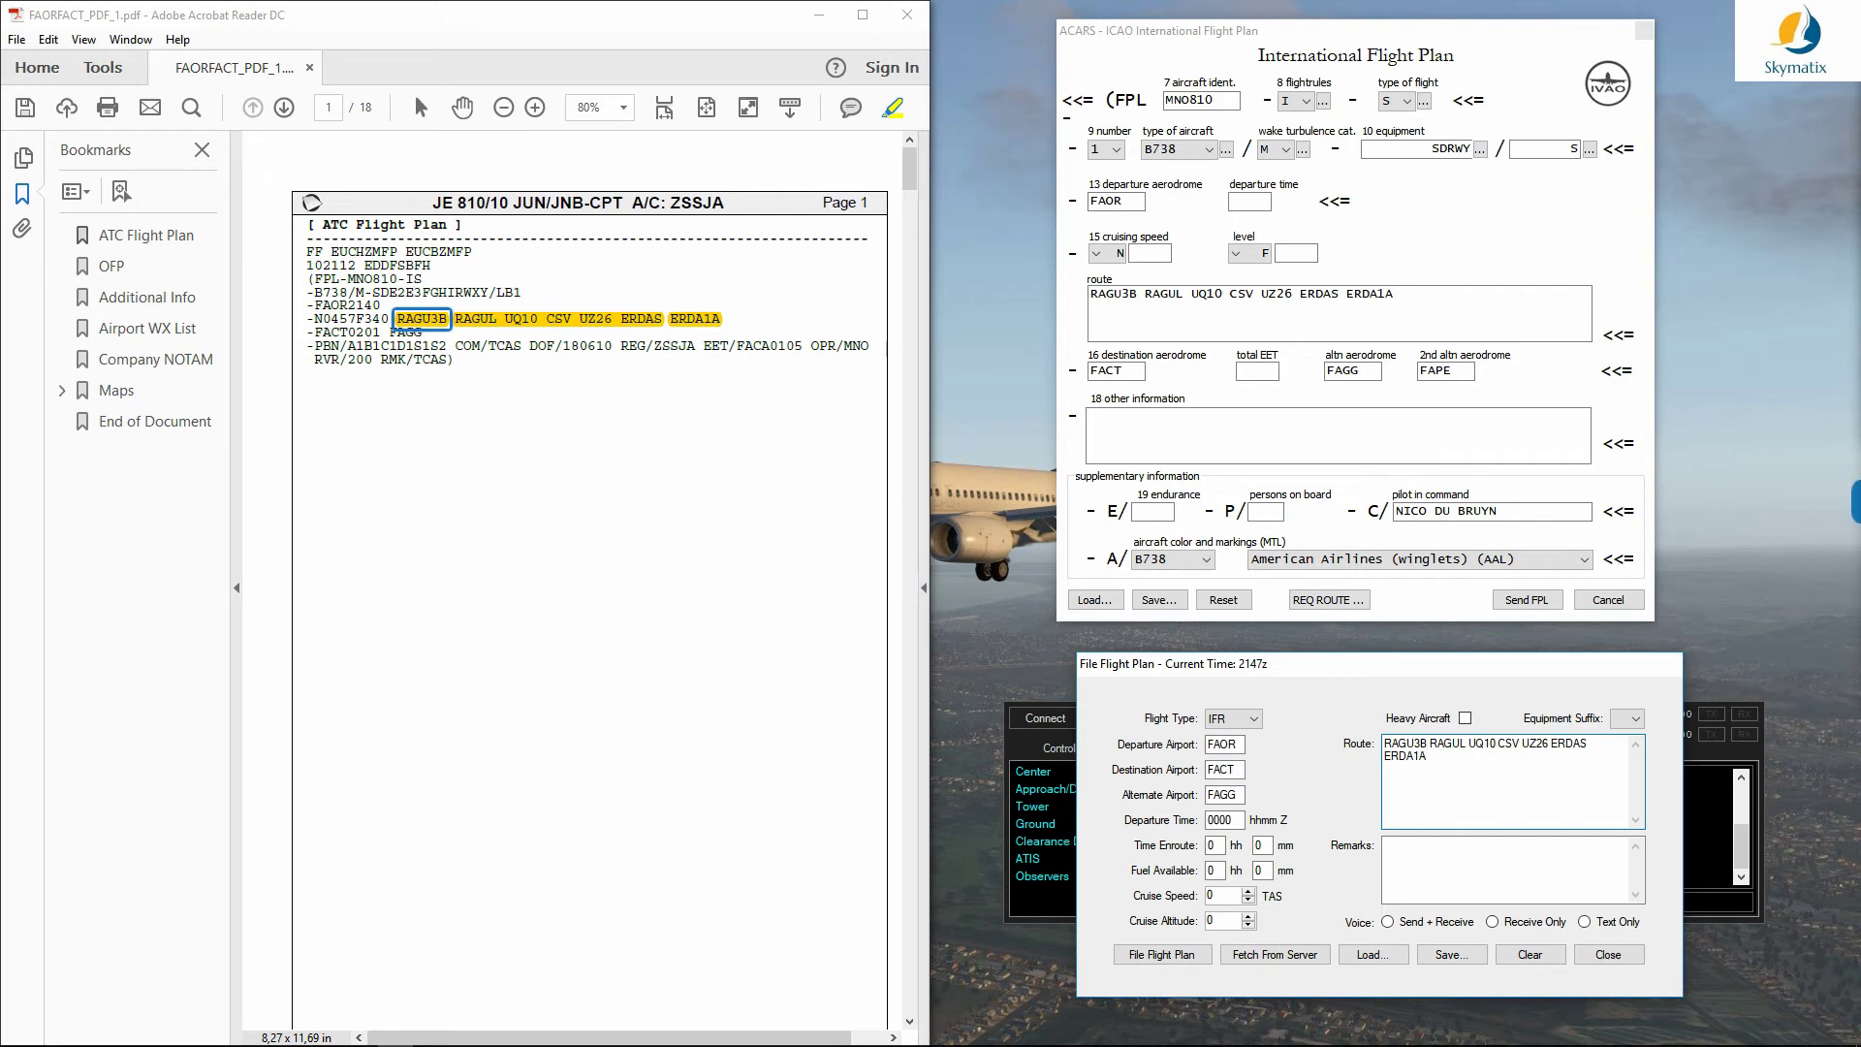
# Step: Highlight N0457F340 in the PDF's ATC flight plan and enter cruise speed 457 in both forms and level 340 in the ICAO form
pyautogui.hotkey('alt', 'Tab')
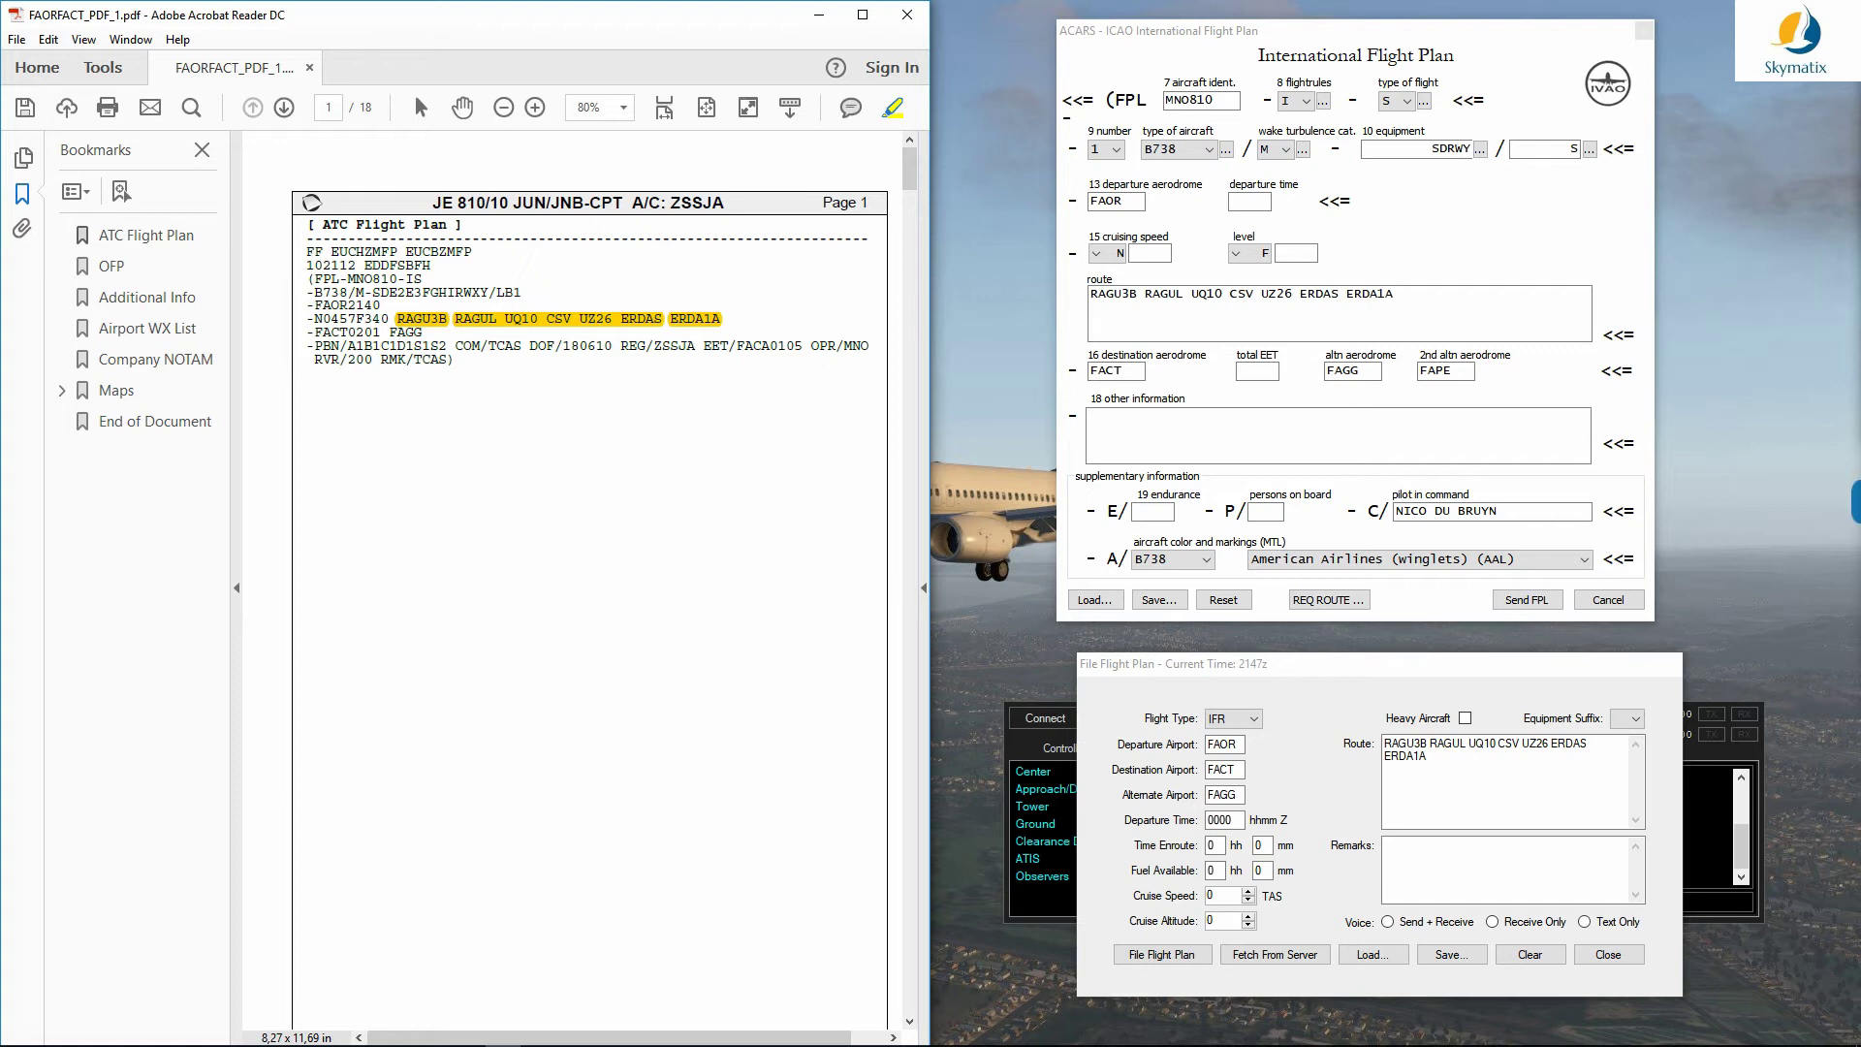
pyautogui.click(422, 319)
pyautogui.moveTo(314, 319); pyautogui.dragTo(389, 319)
pyautogui.click(1151, 254)
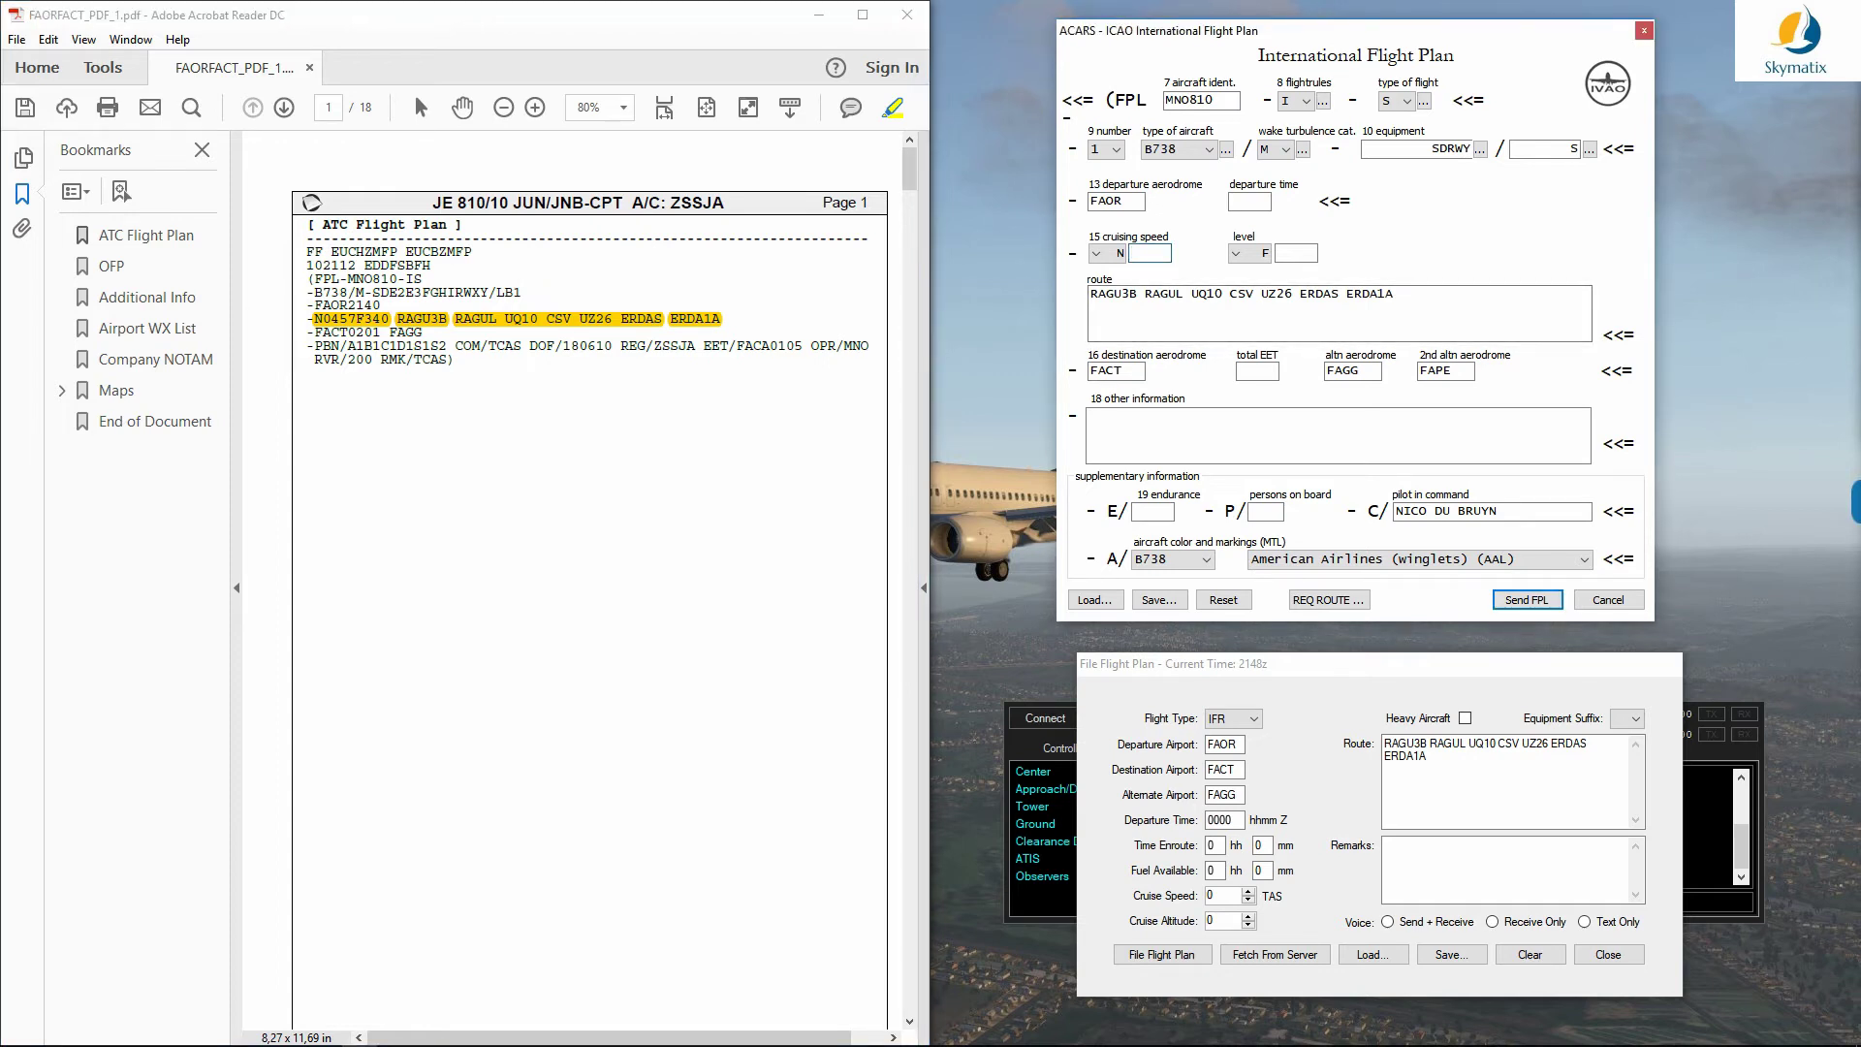
pyautogui.write('457')
pyautogui.click(1296, 253)
pyautogui.write('340')
pyautogui.click(1217, 896)
pyautogui.write('457')
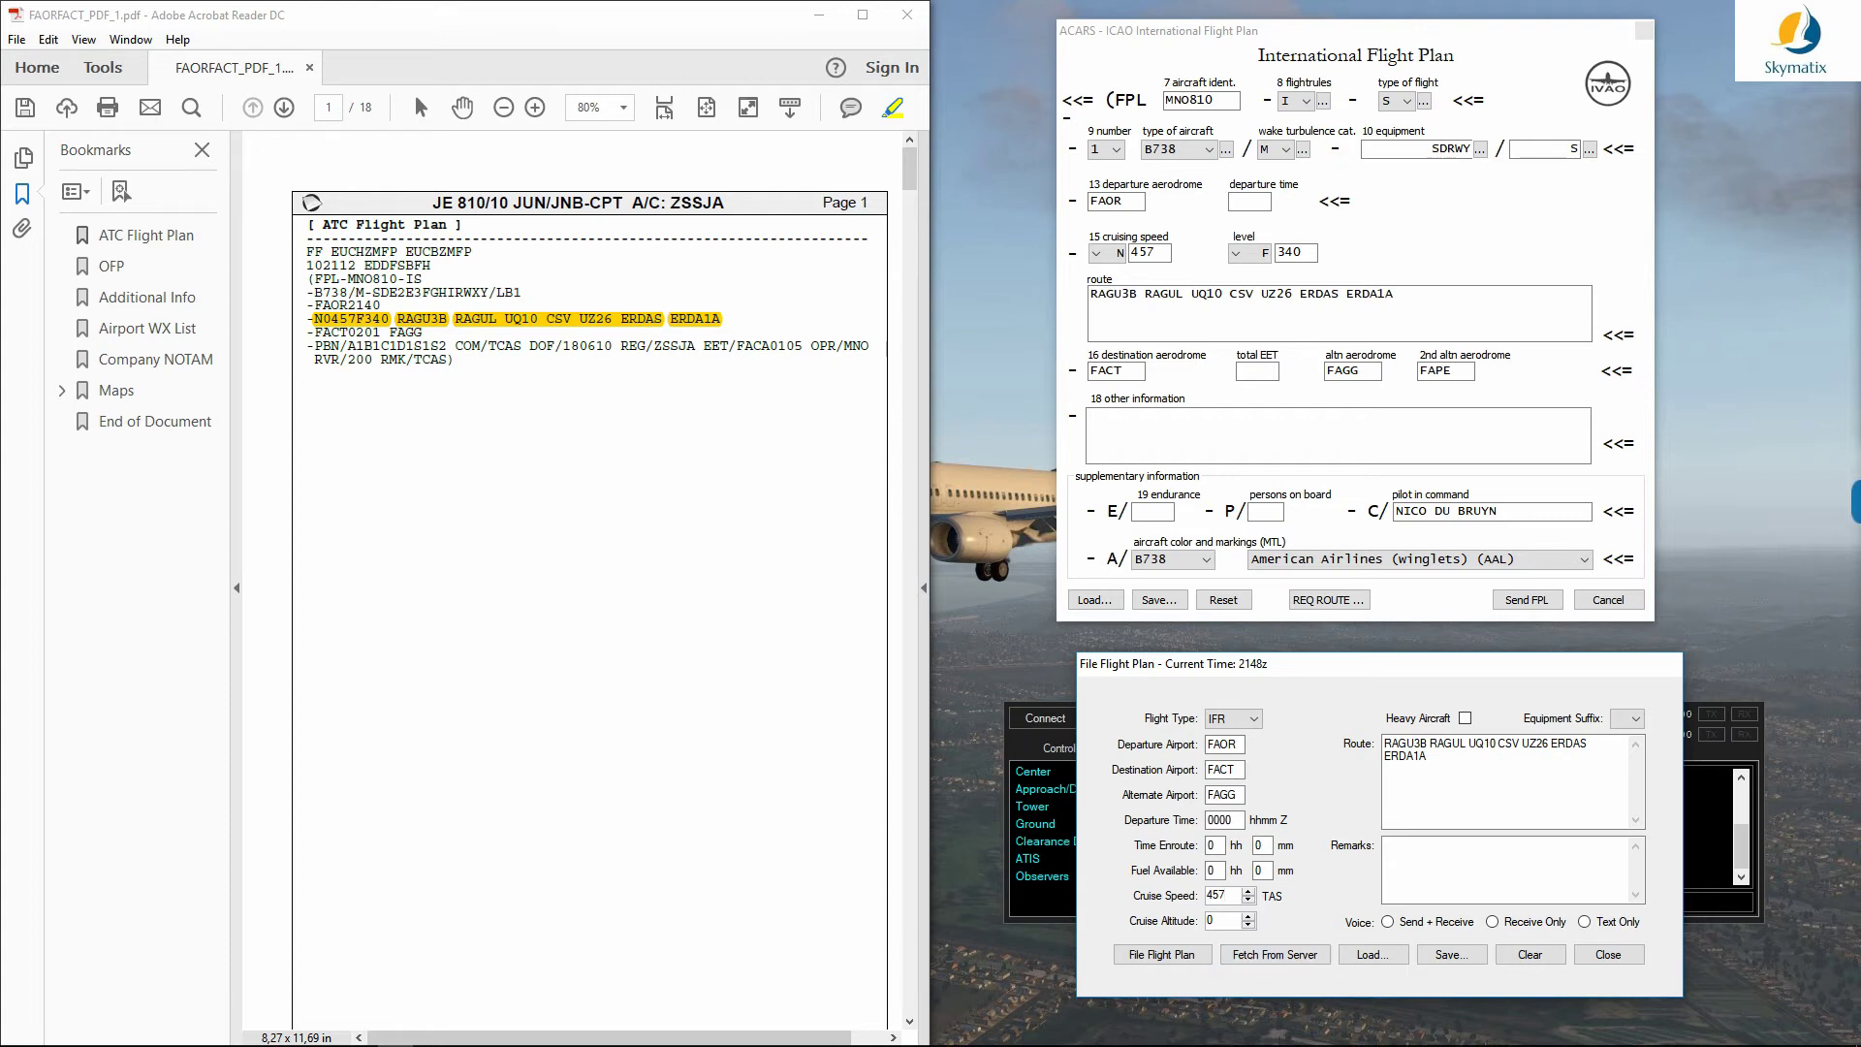
pyautogui.write('340')
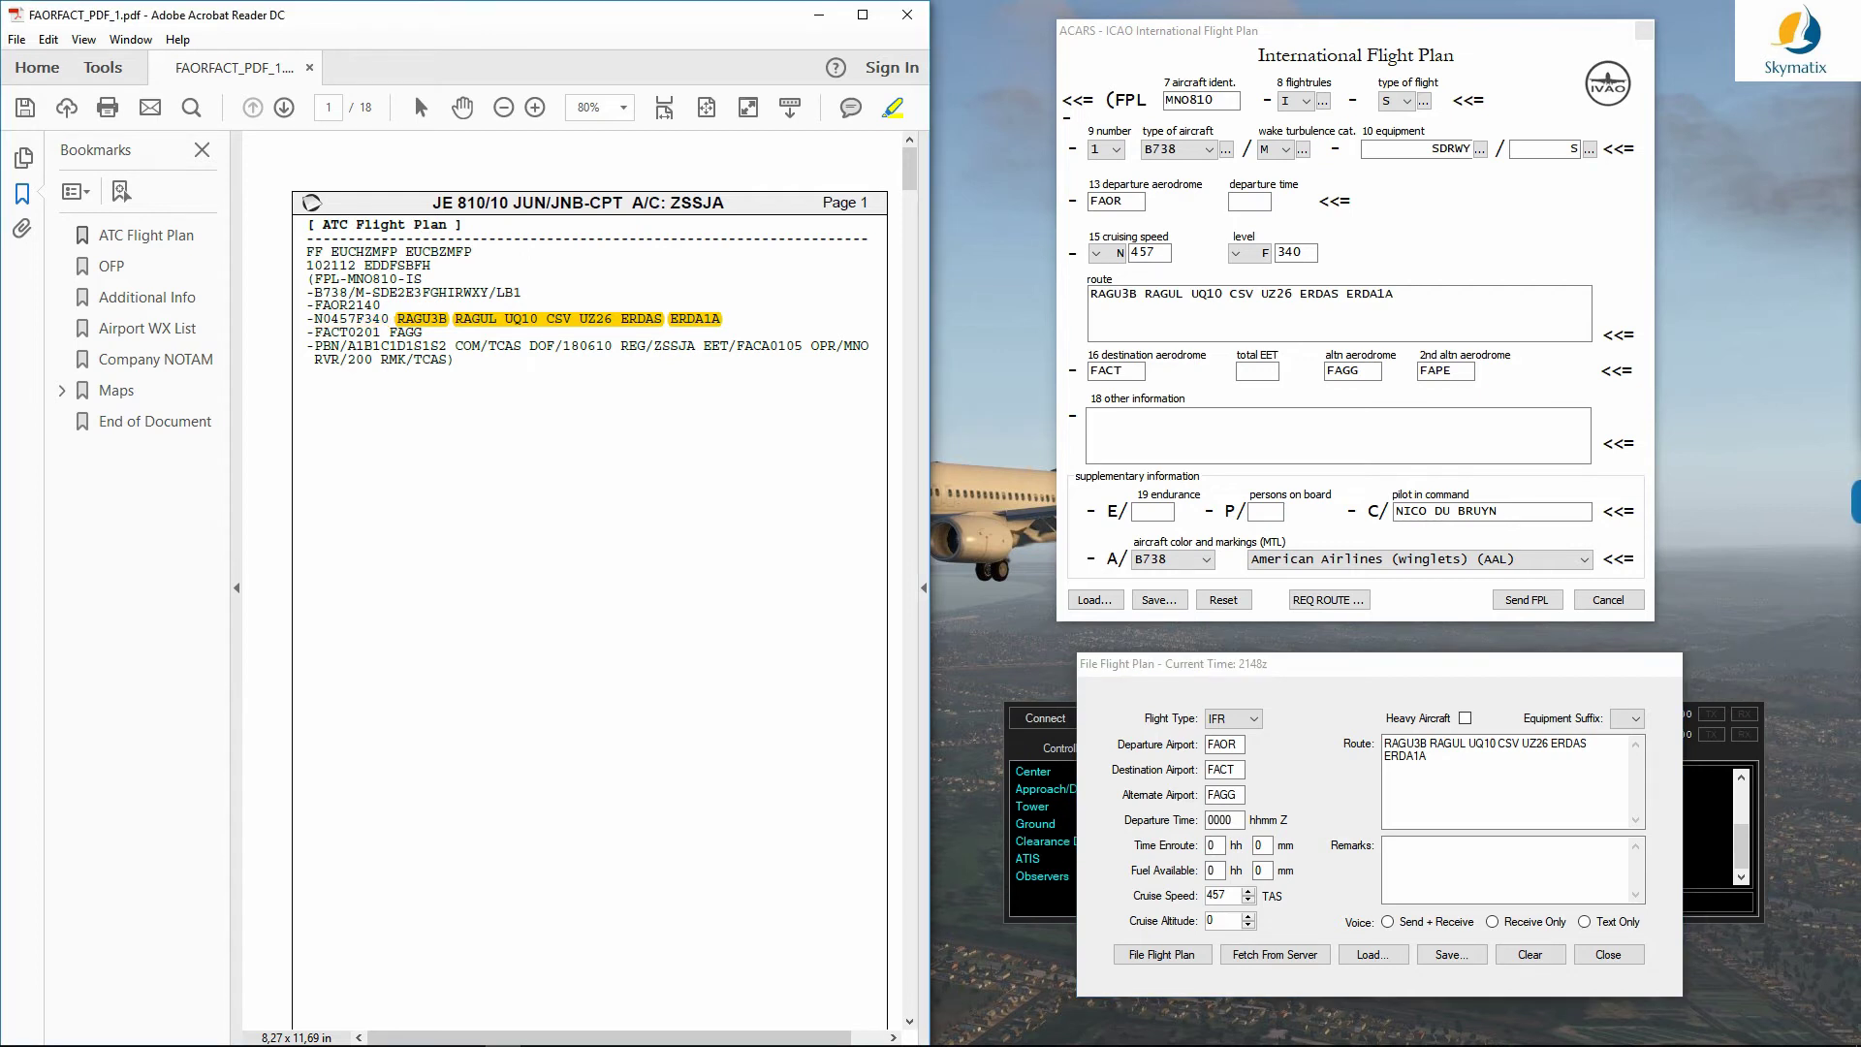
pyautogui.moveTo(390, 319); pyautogui.dragTo(313, 319)
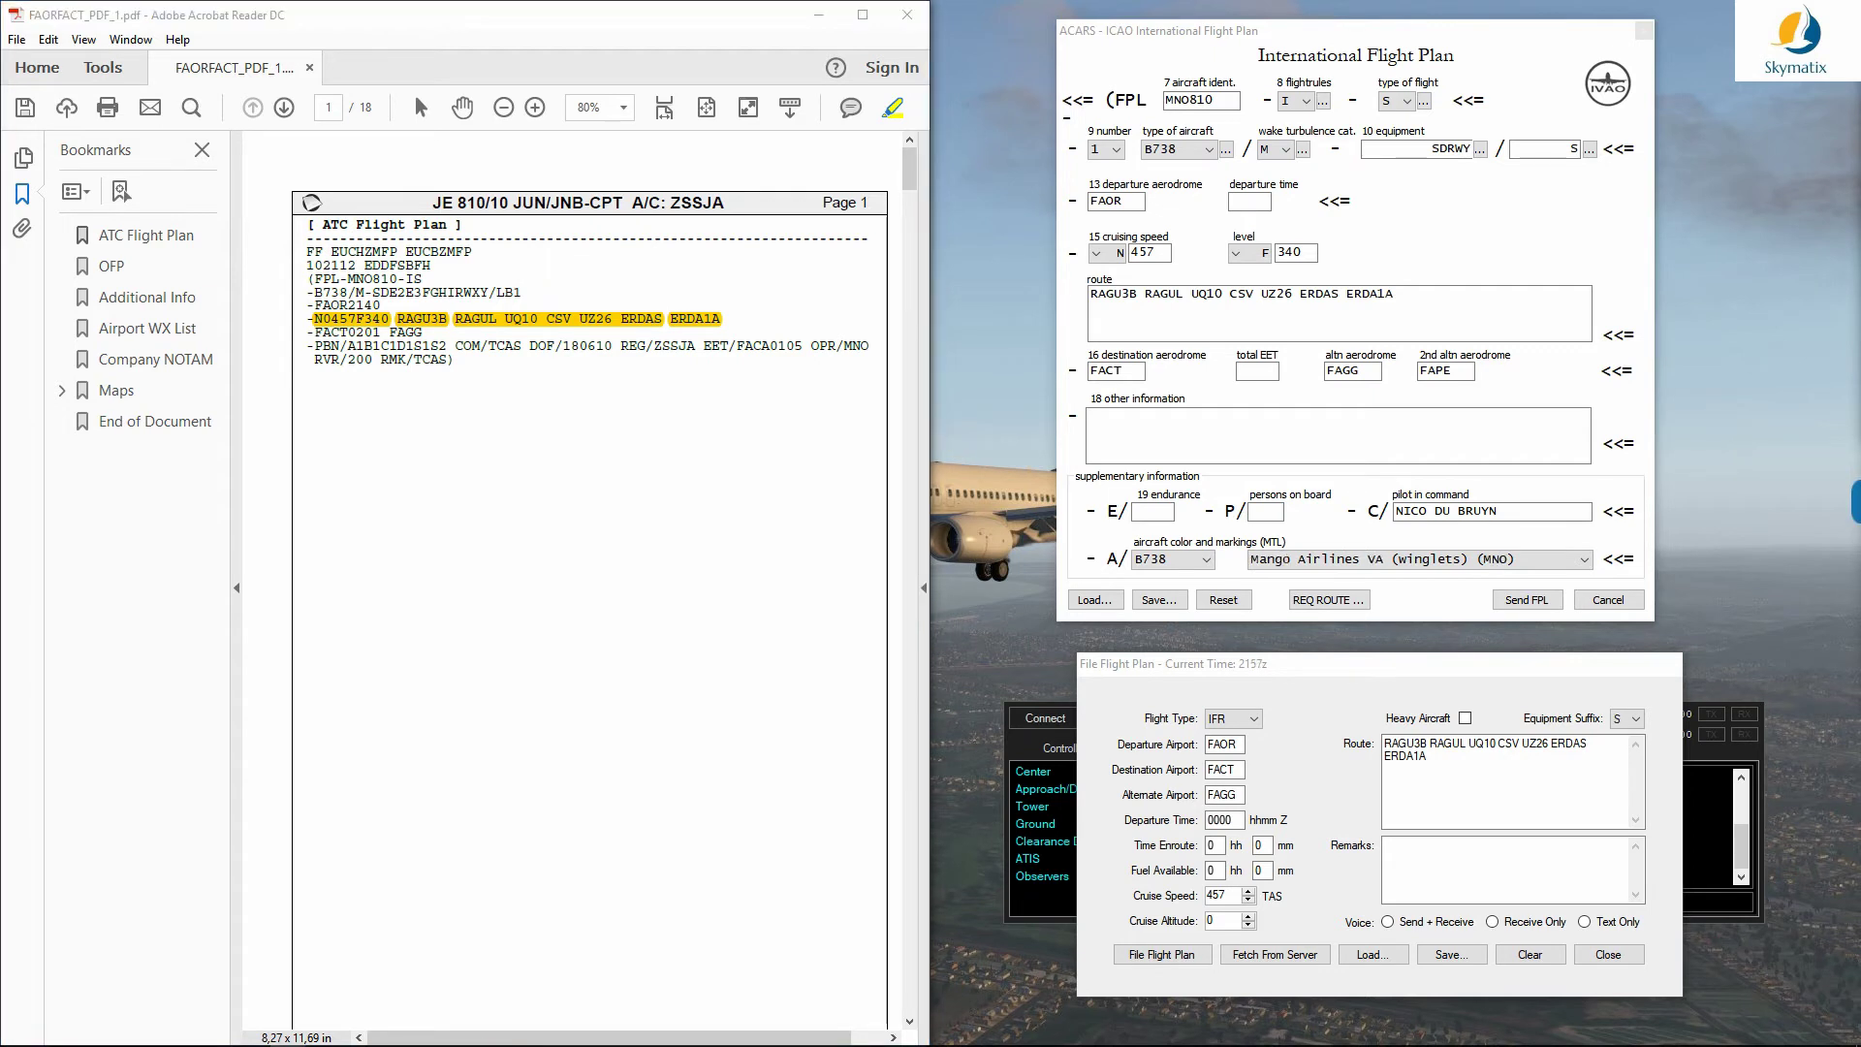
# Step: Highlight TRIP and its time 201 in the OFP's planned fuel table and set the total EET to 201 in the ICAO form
pyautogui.scroll(-10, 572, 582)
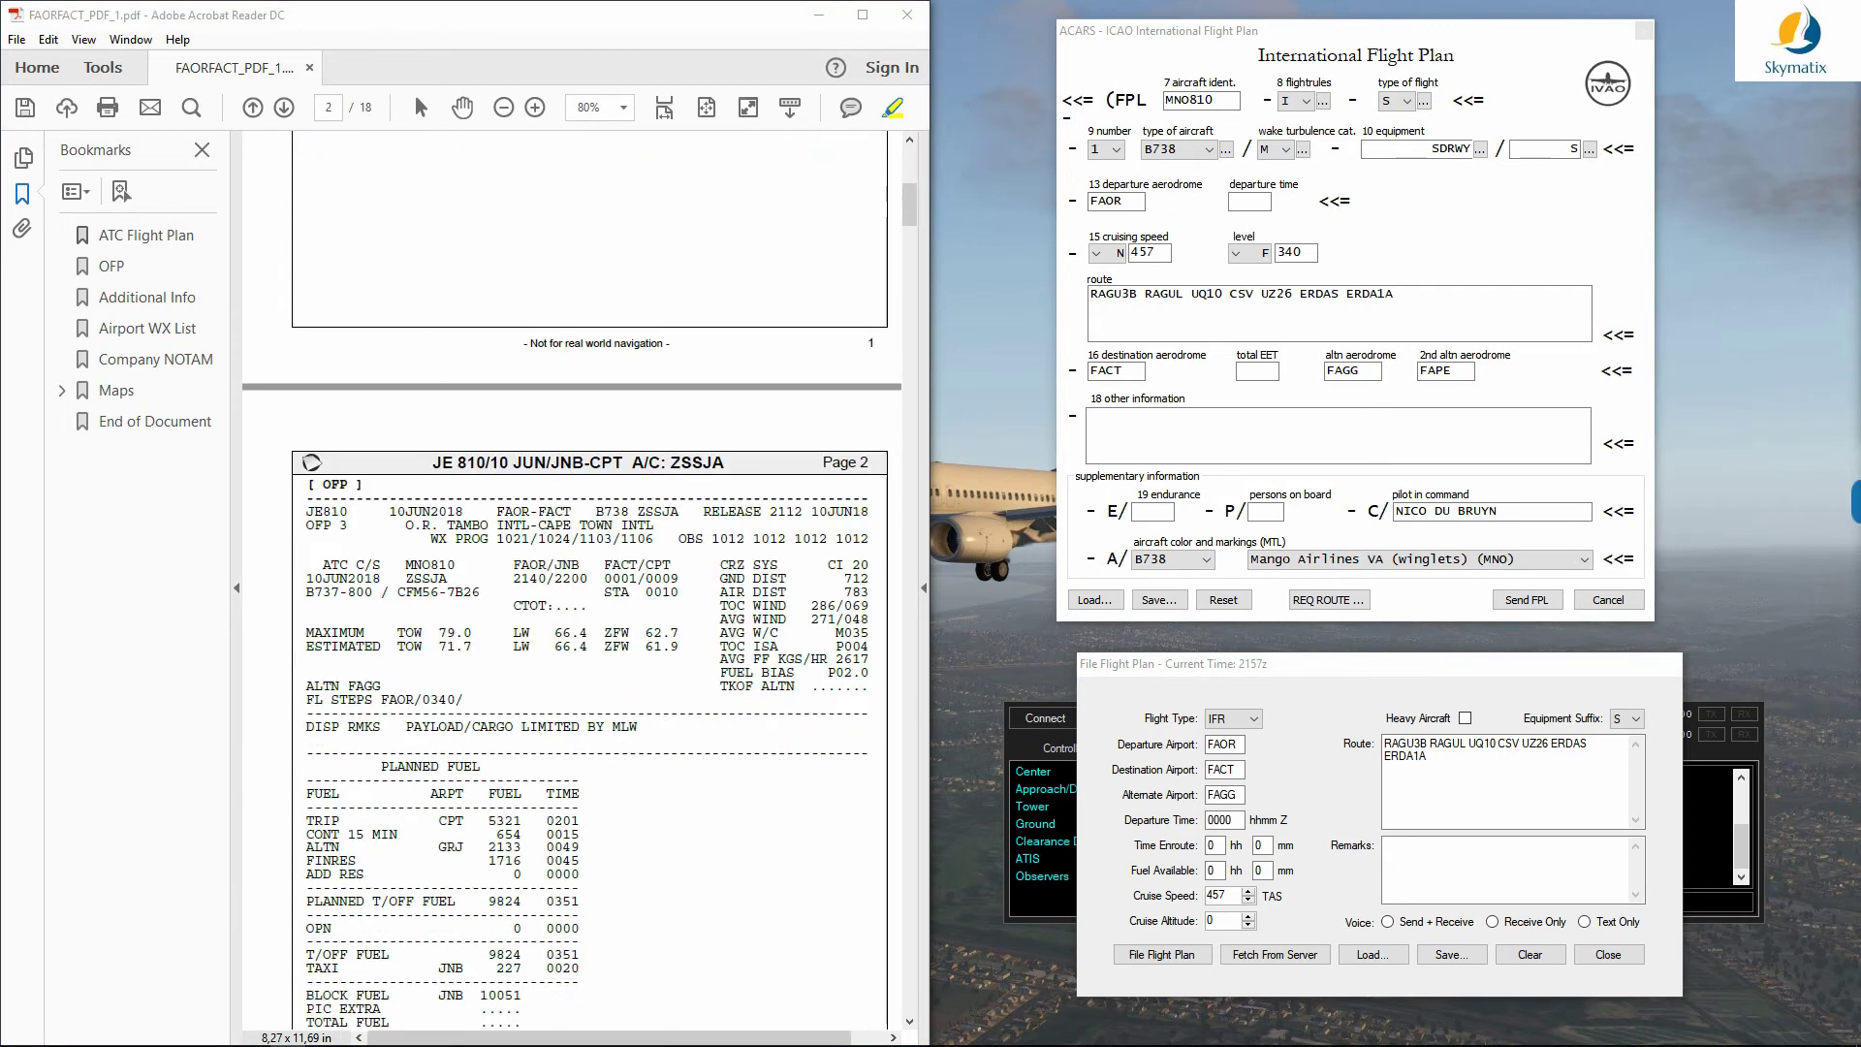
pyautogui.scroll(-1, 572, 581)
pyautogui.scroll(-2, 572, 582)
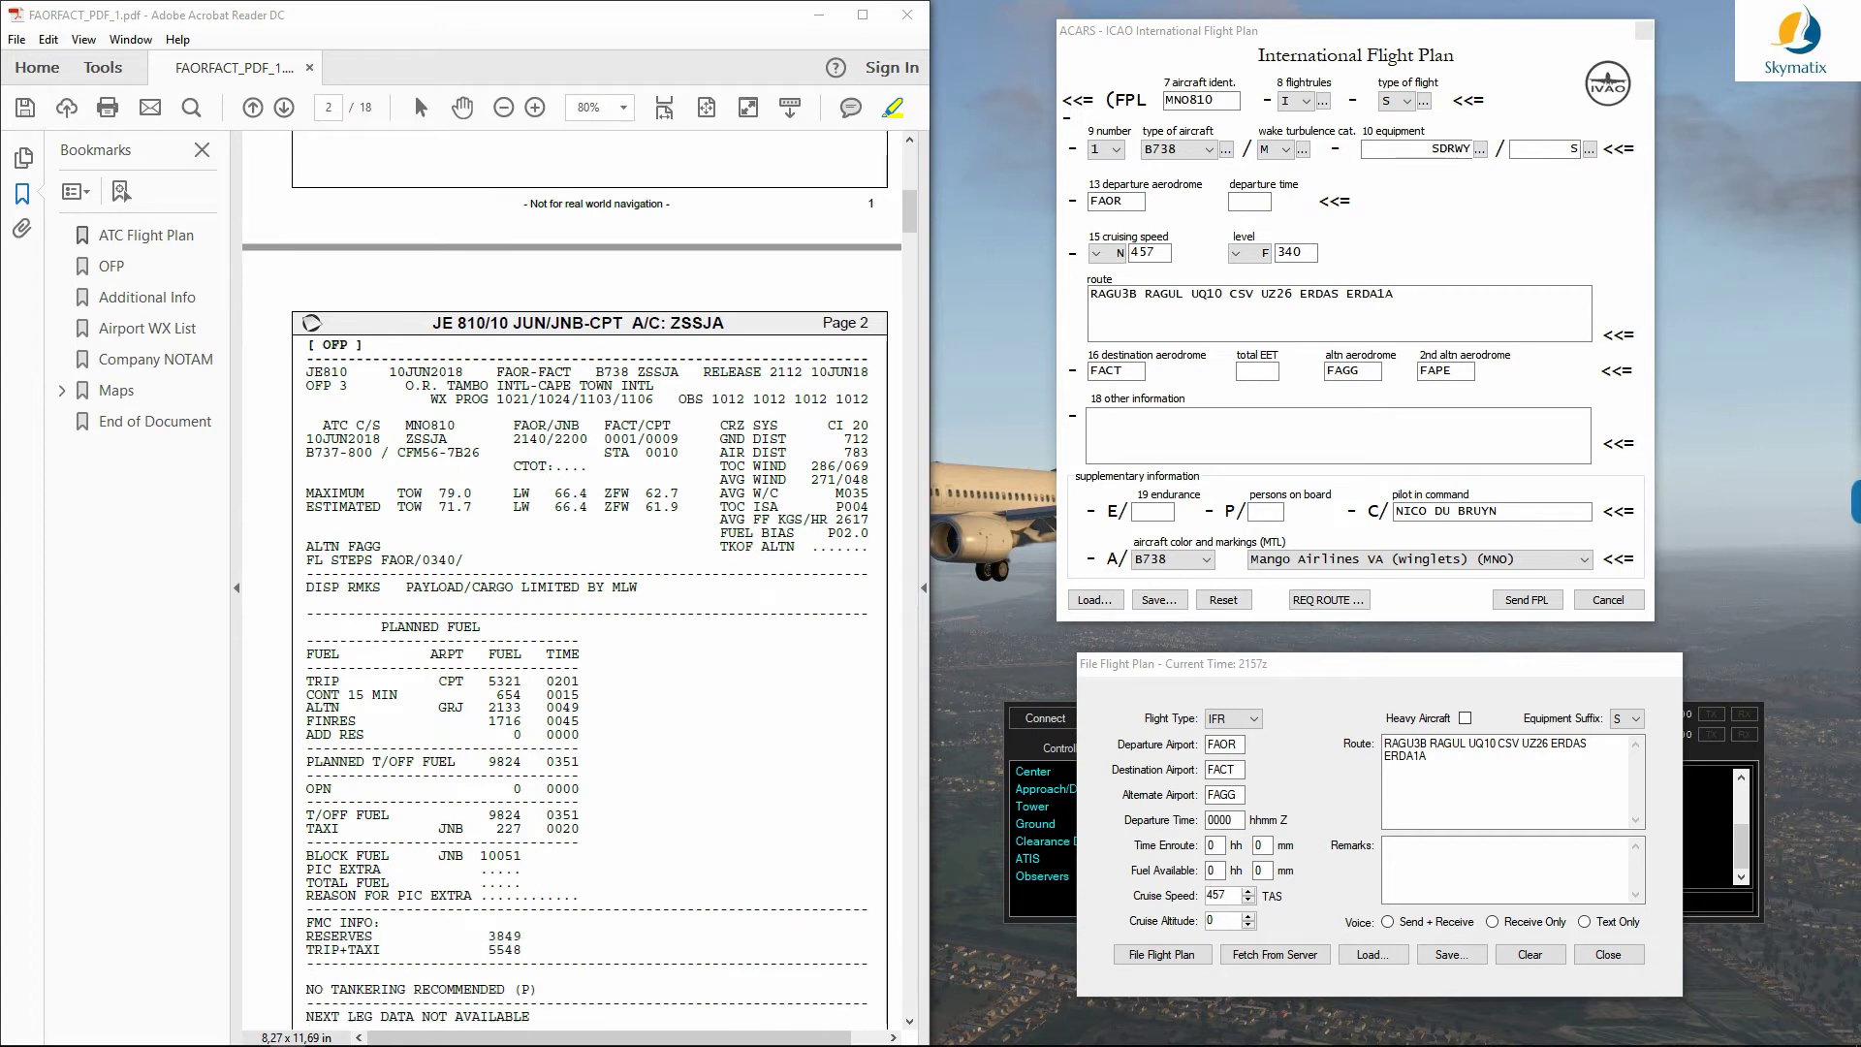
pyautogui.scroll(-1, 572, 582)
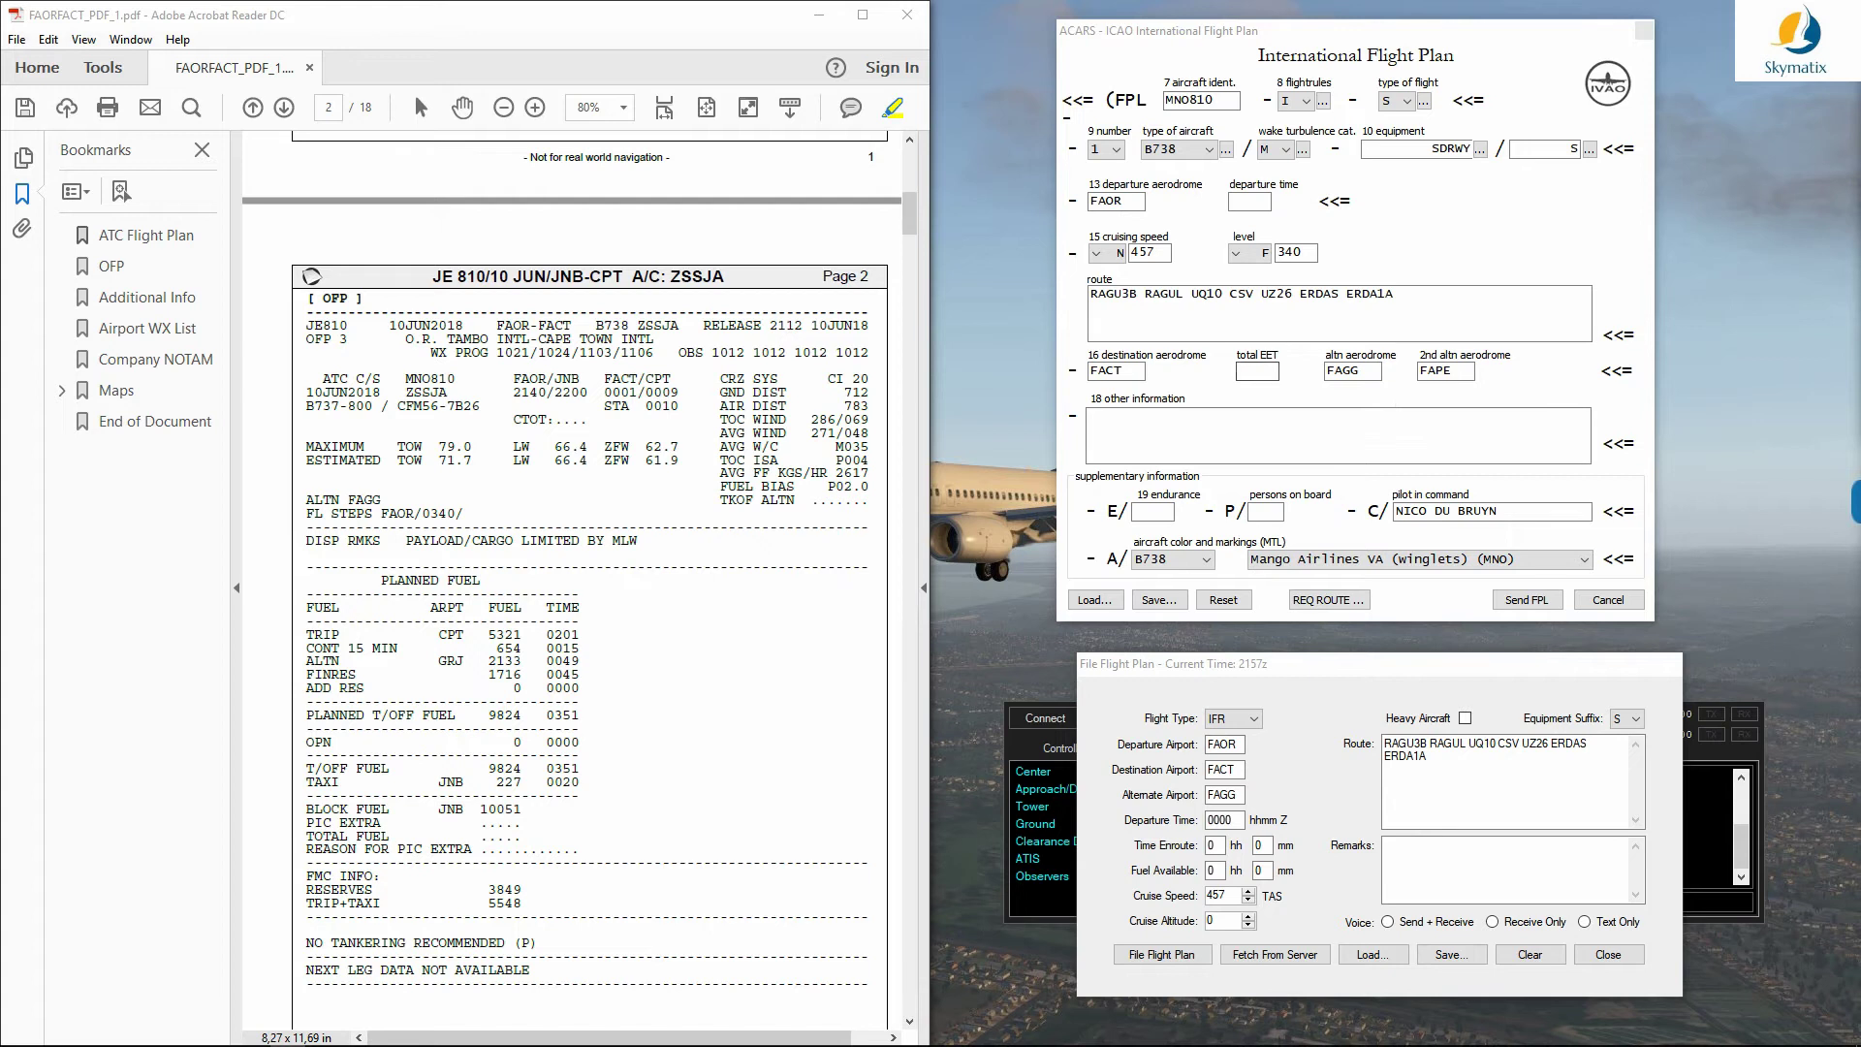
pyautogui.moveTo(582, 635); pyautogui.dragTo(554, 635)
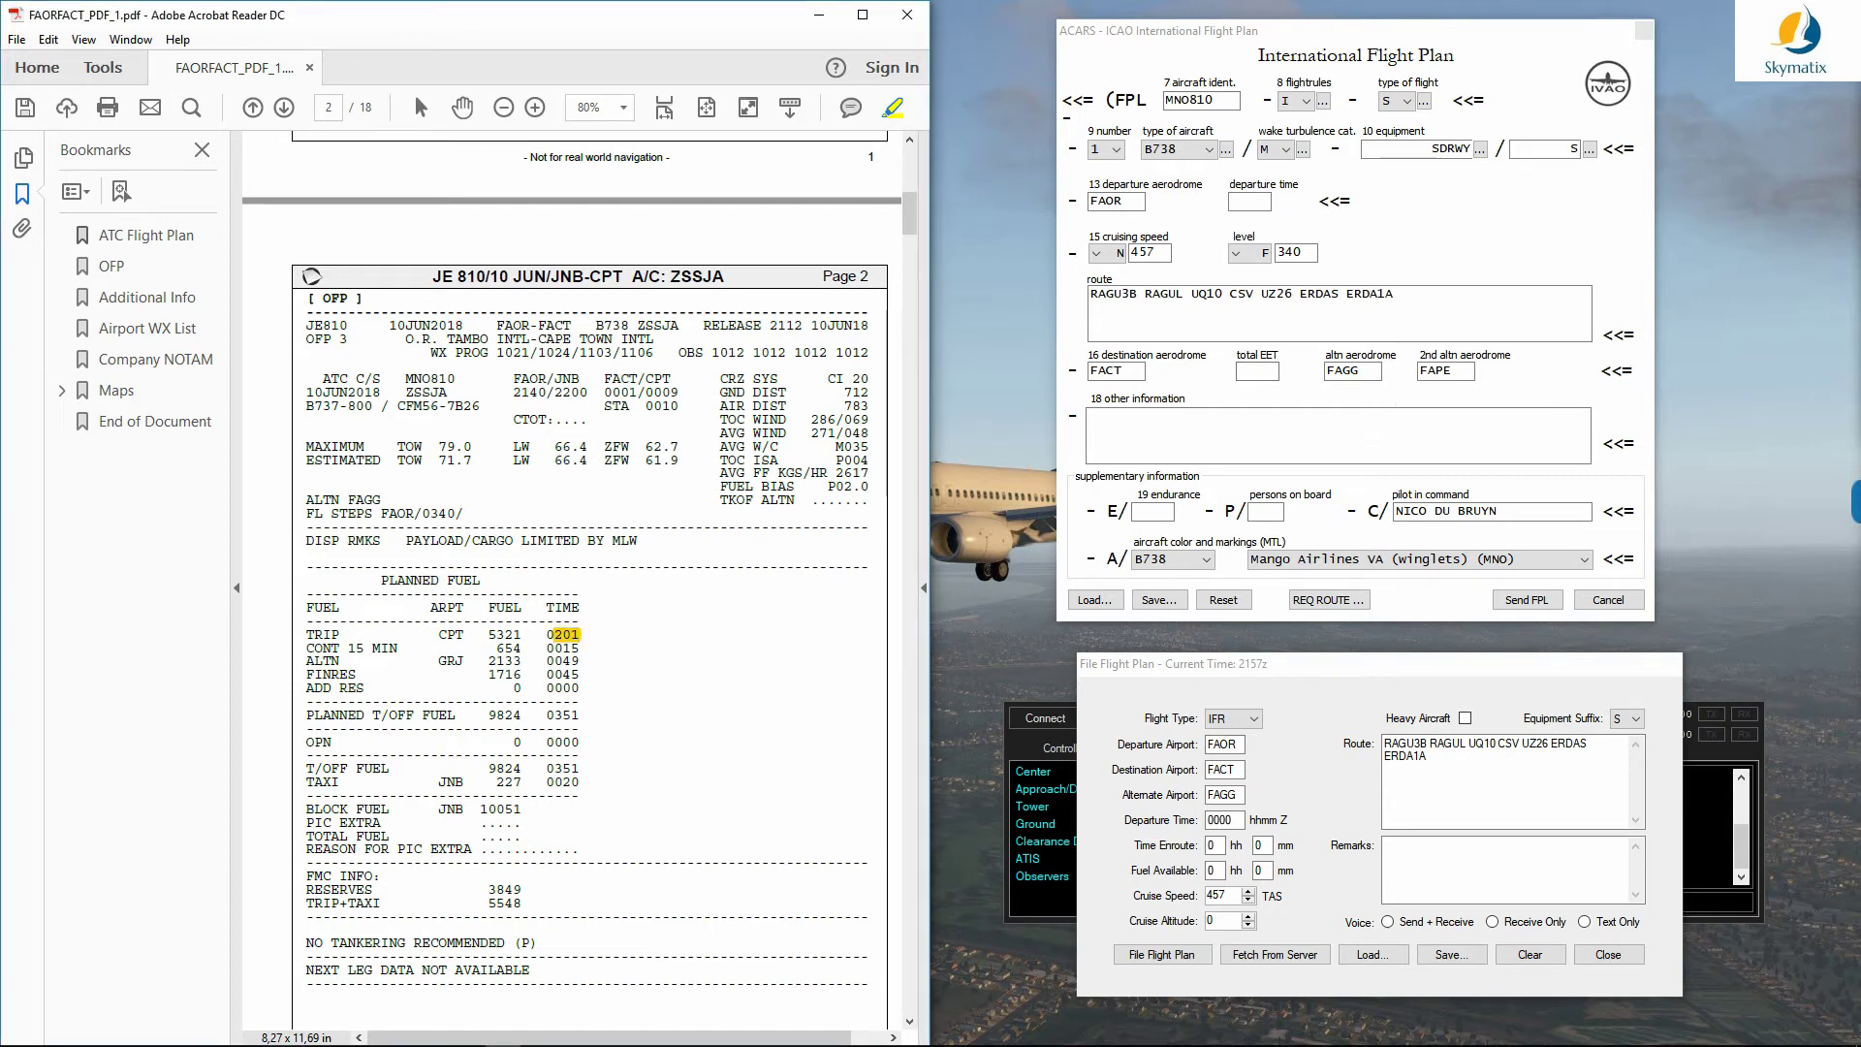
pyautogui.moveTo(306, 635)
pyautogui.mouseDown()
pyautogui.moveTo(581, 647)
pyautogui.moveTo(339, 635)
pyautogui.mouseUp()
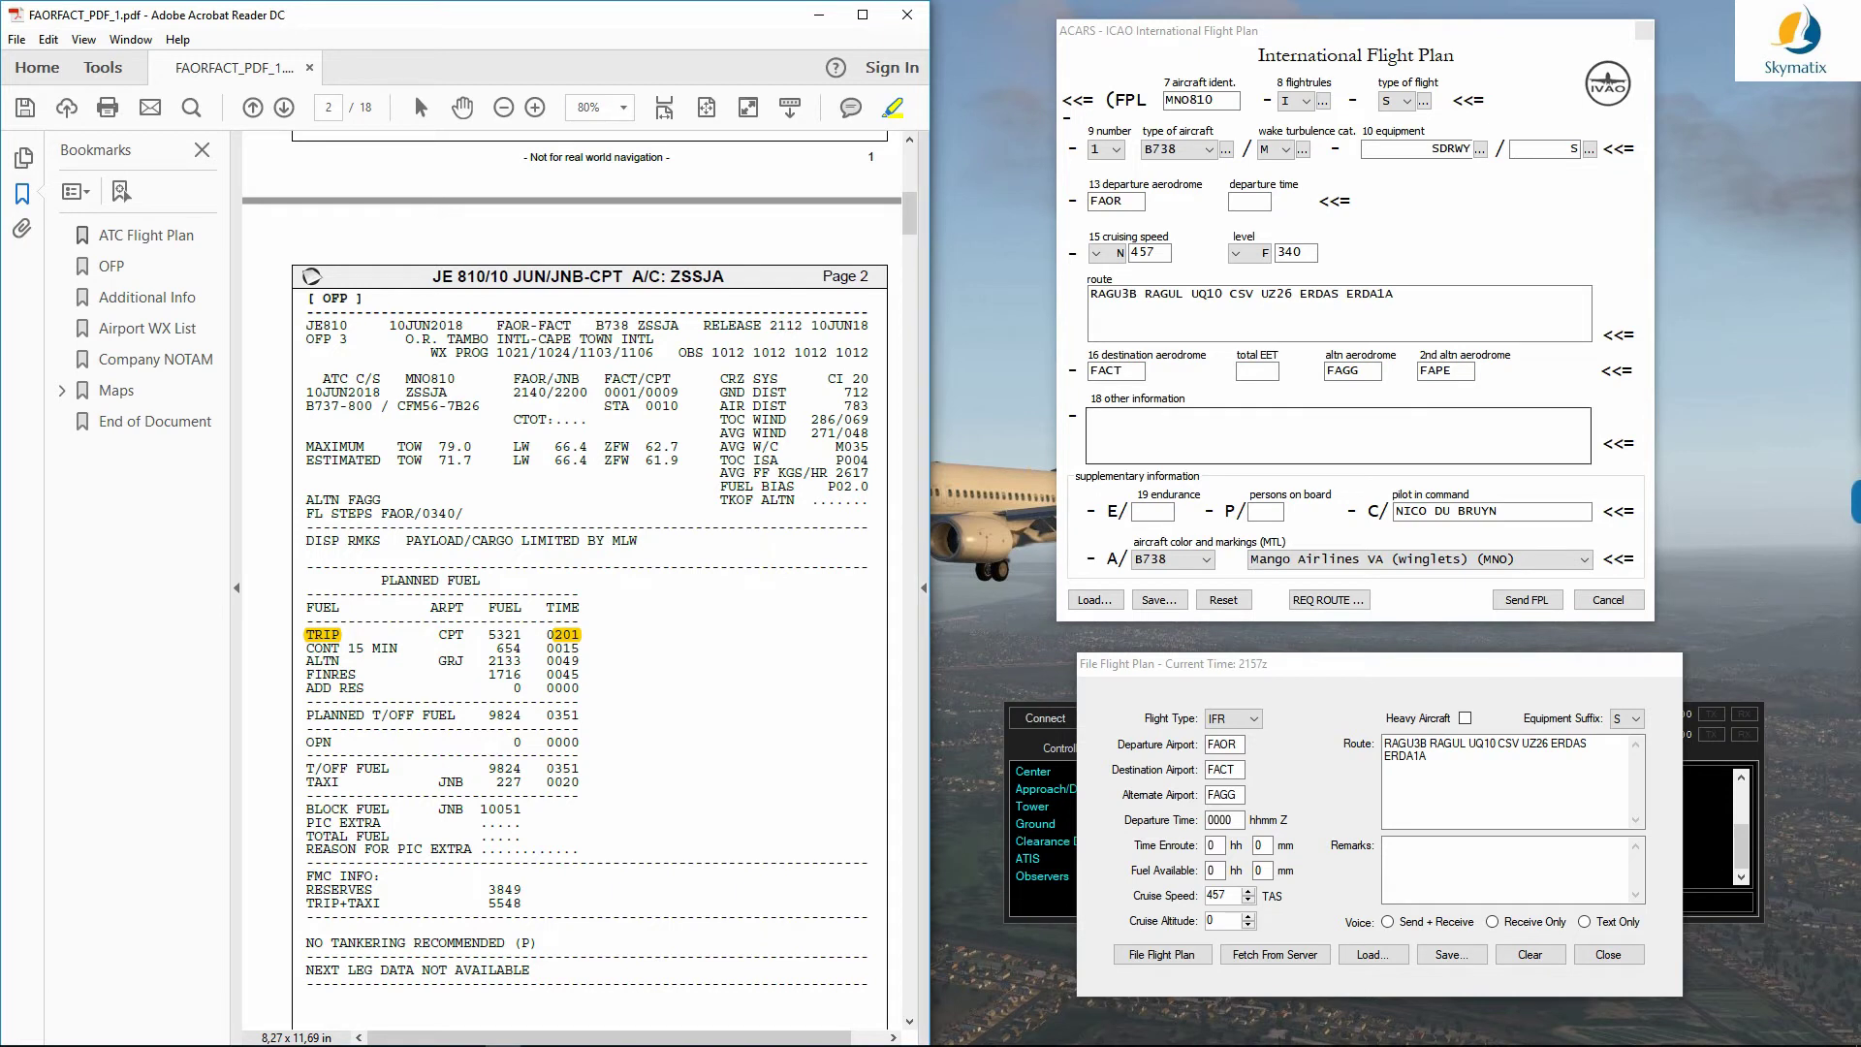
pyautogui.click(1258, 371)
pyautogui.write('201')
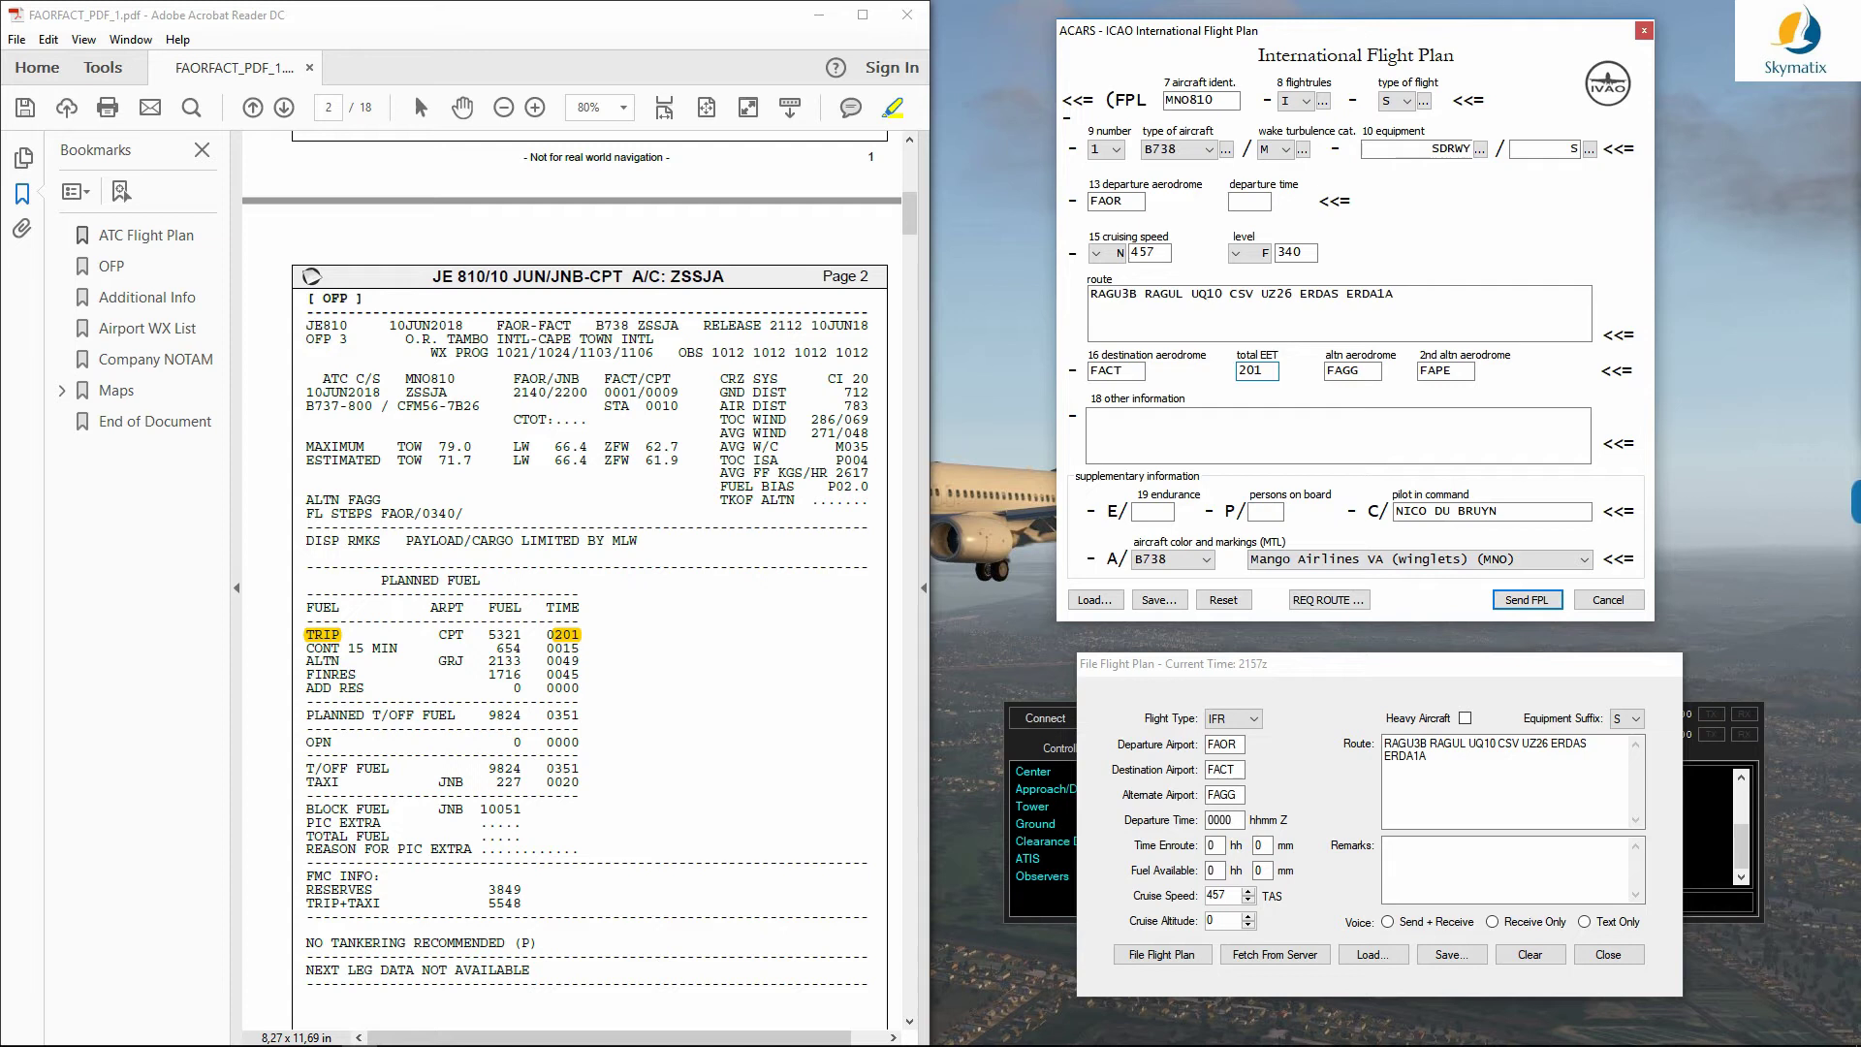
# Step: Set the cruise altitude to 34000 and the time enroute to 2 hh 01 mm in the File Flight Plan form
pyautogui.click(1220, 921)
pyautogui.write('34')
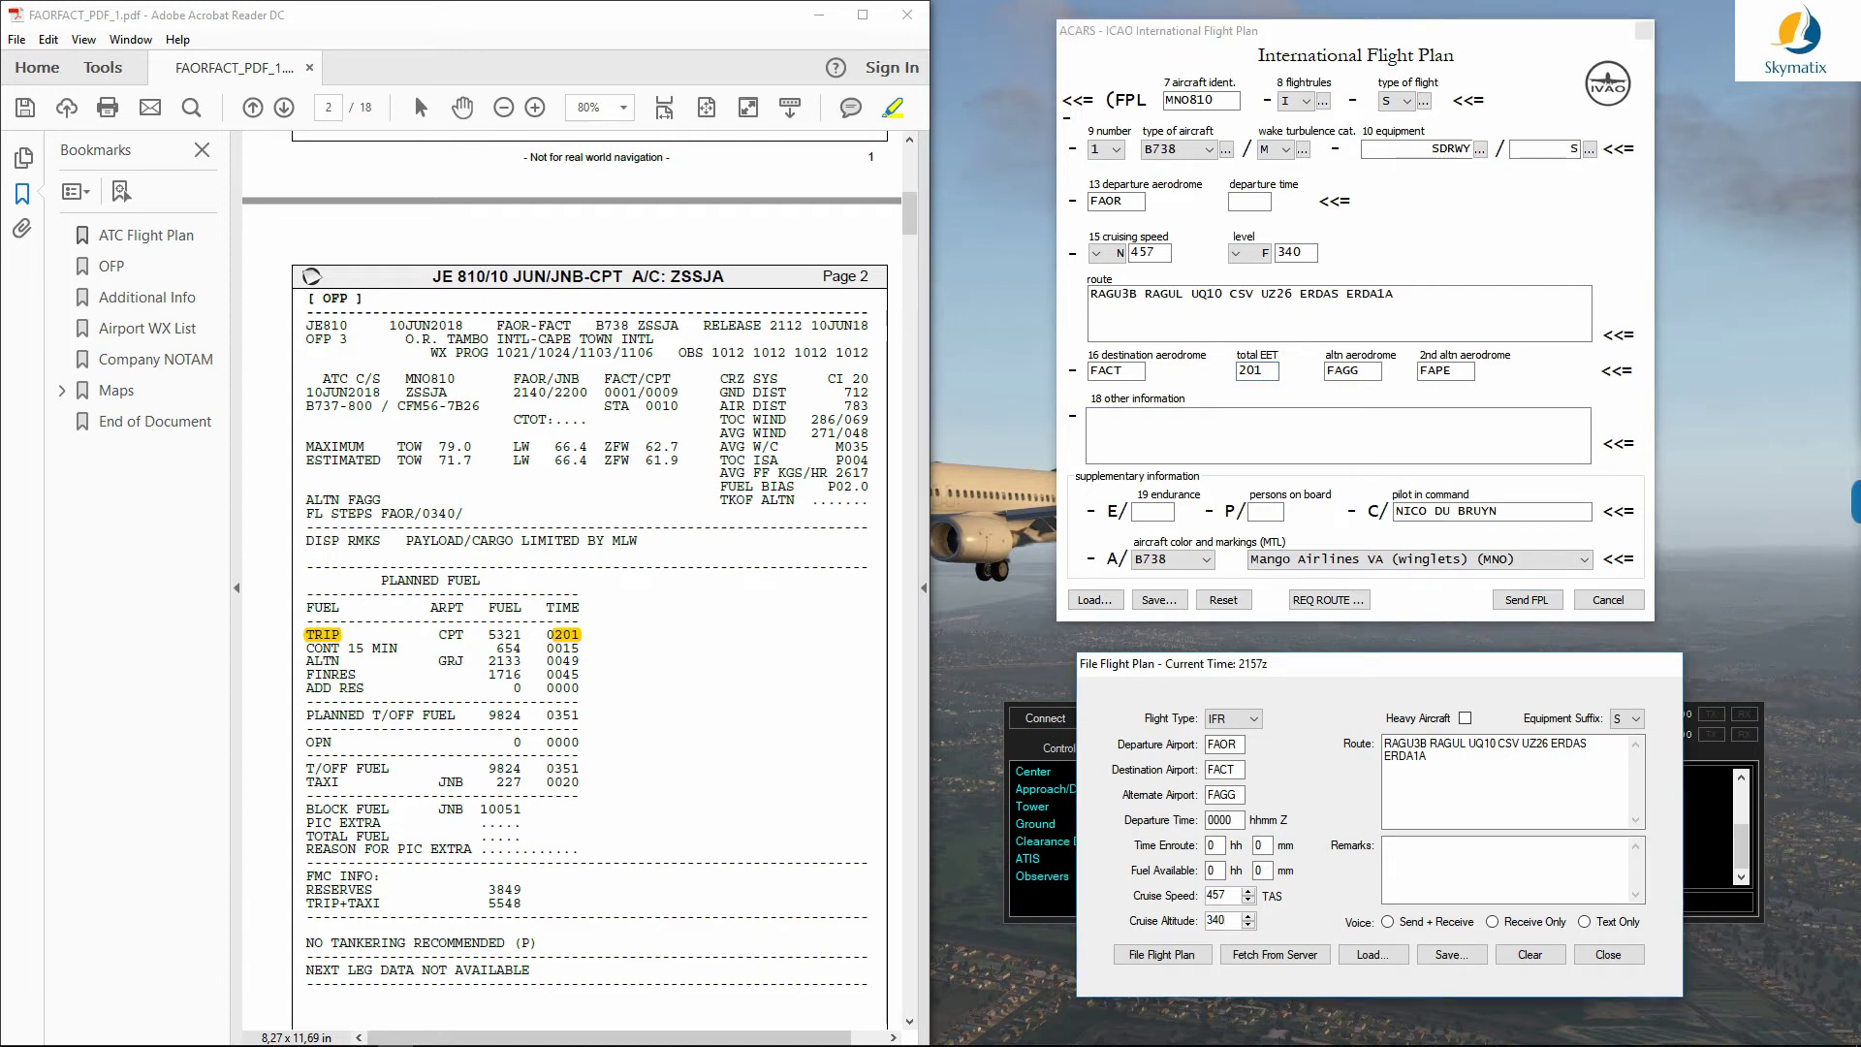
pyautogui.write('000')
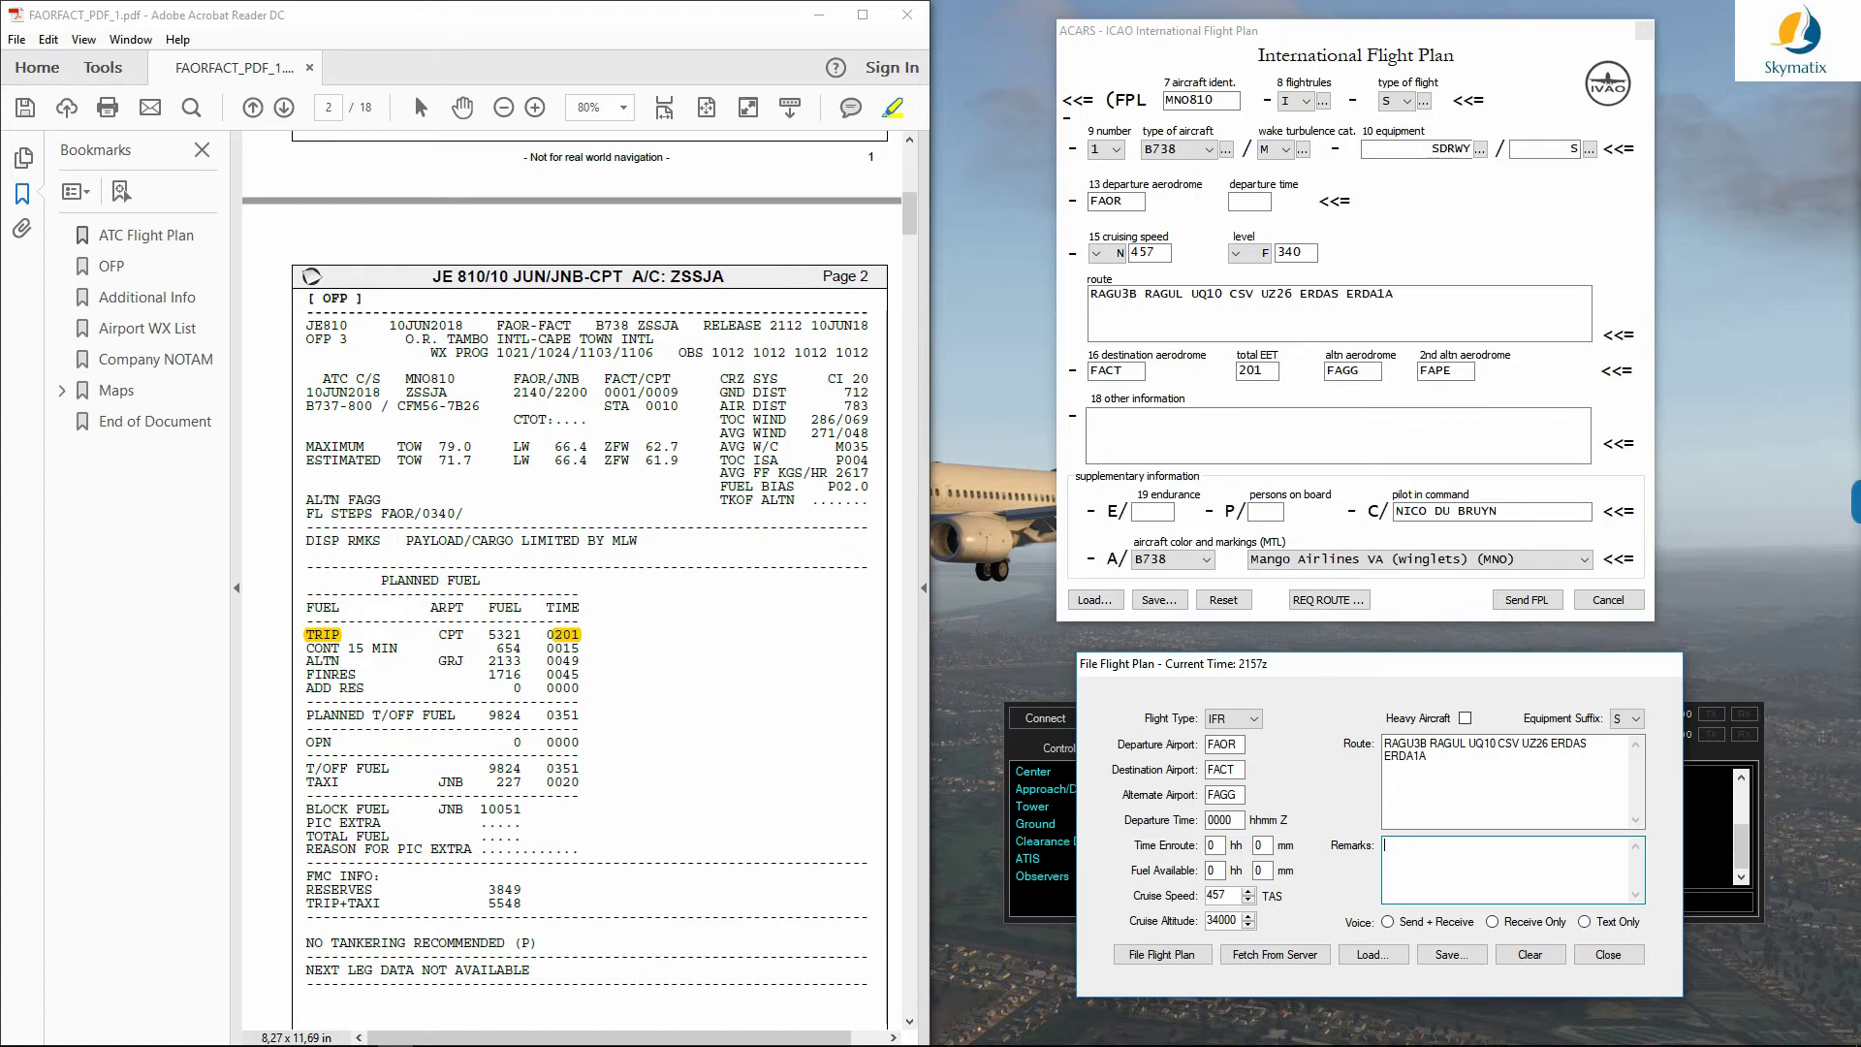
pyautogui.click(1214, 846)
pyautogui.write('2')
pyautogui.press('Tab')
pyautogui.write('1')
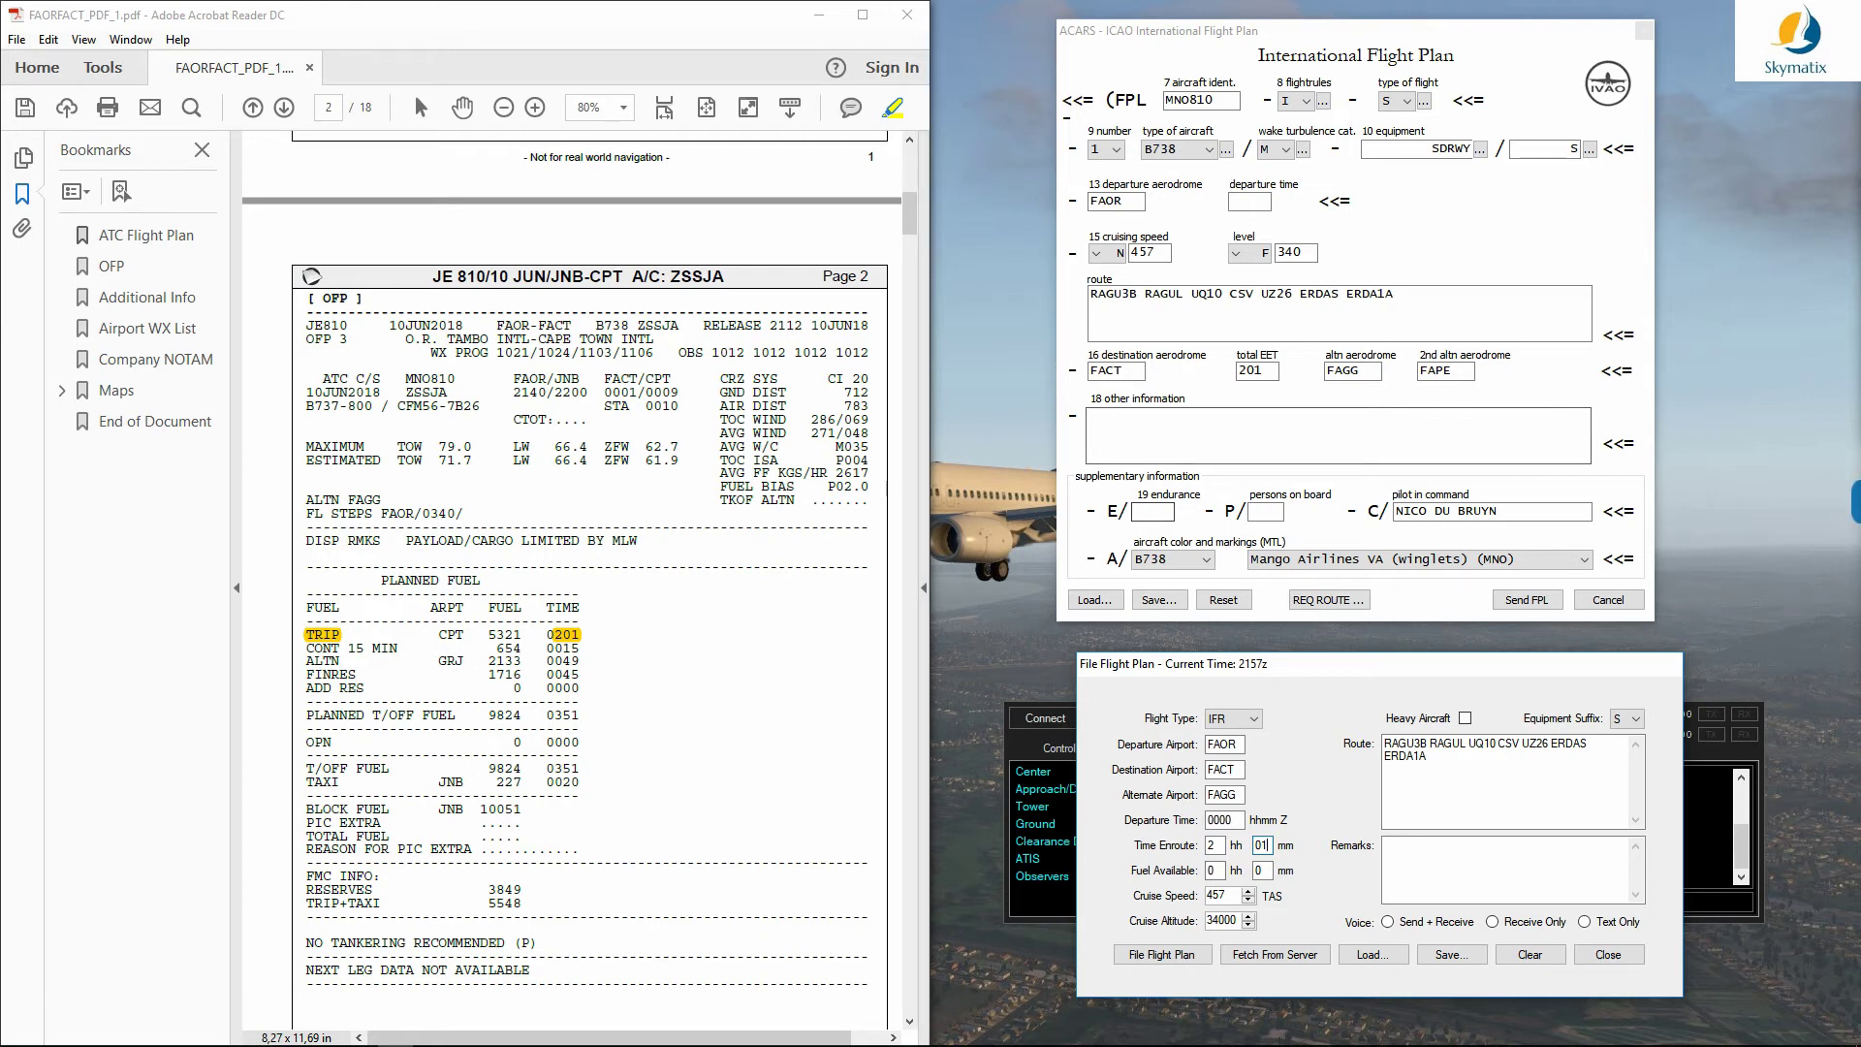
# Step: Highlight the T/OFF FUEL row in the planned fuel table and set the endurance to 0351 in the ICAO form
pyautogui.scroll(-1, 572, 582)
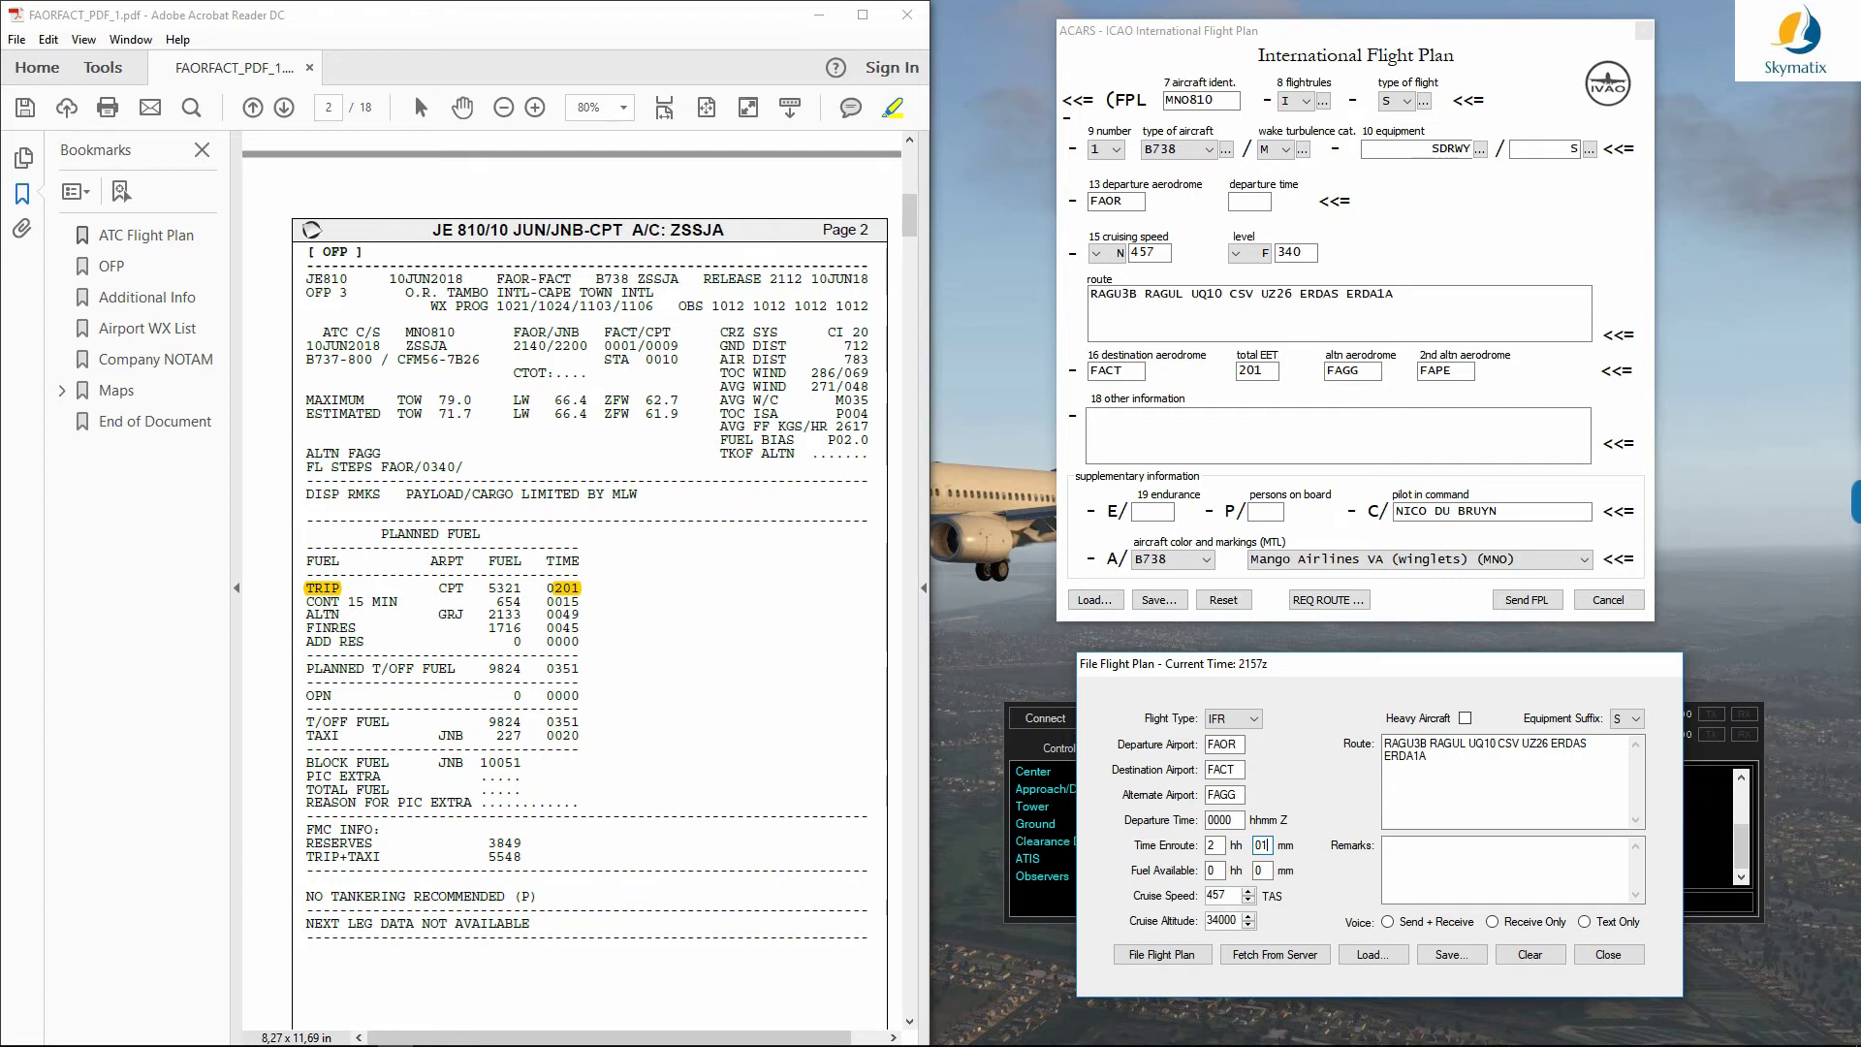
pyautogui.moveTo(545, 722); pyautogui.dragTo(581, 737)
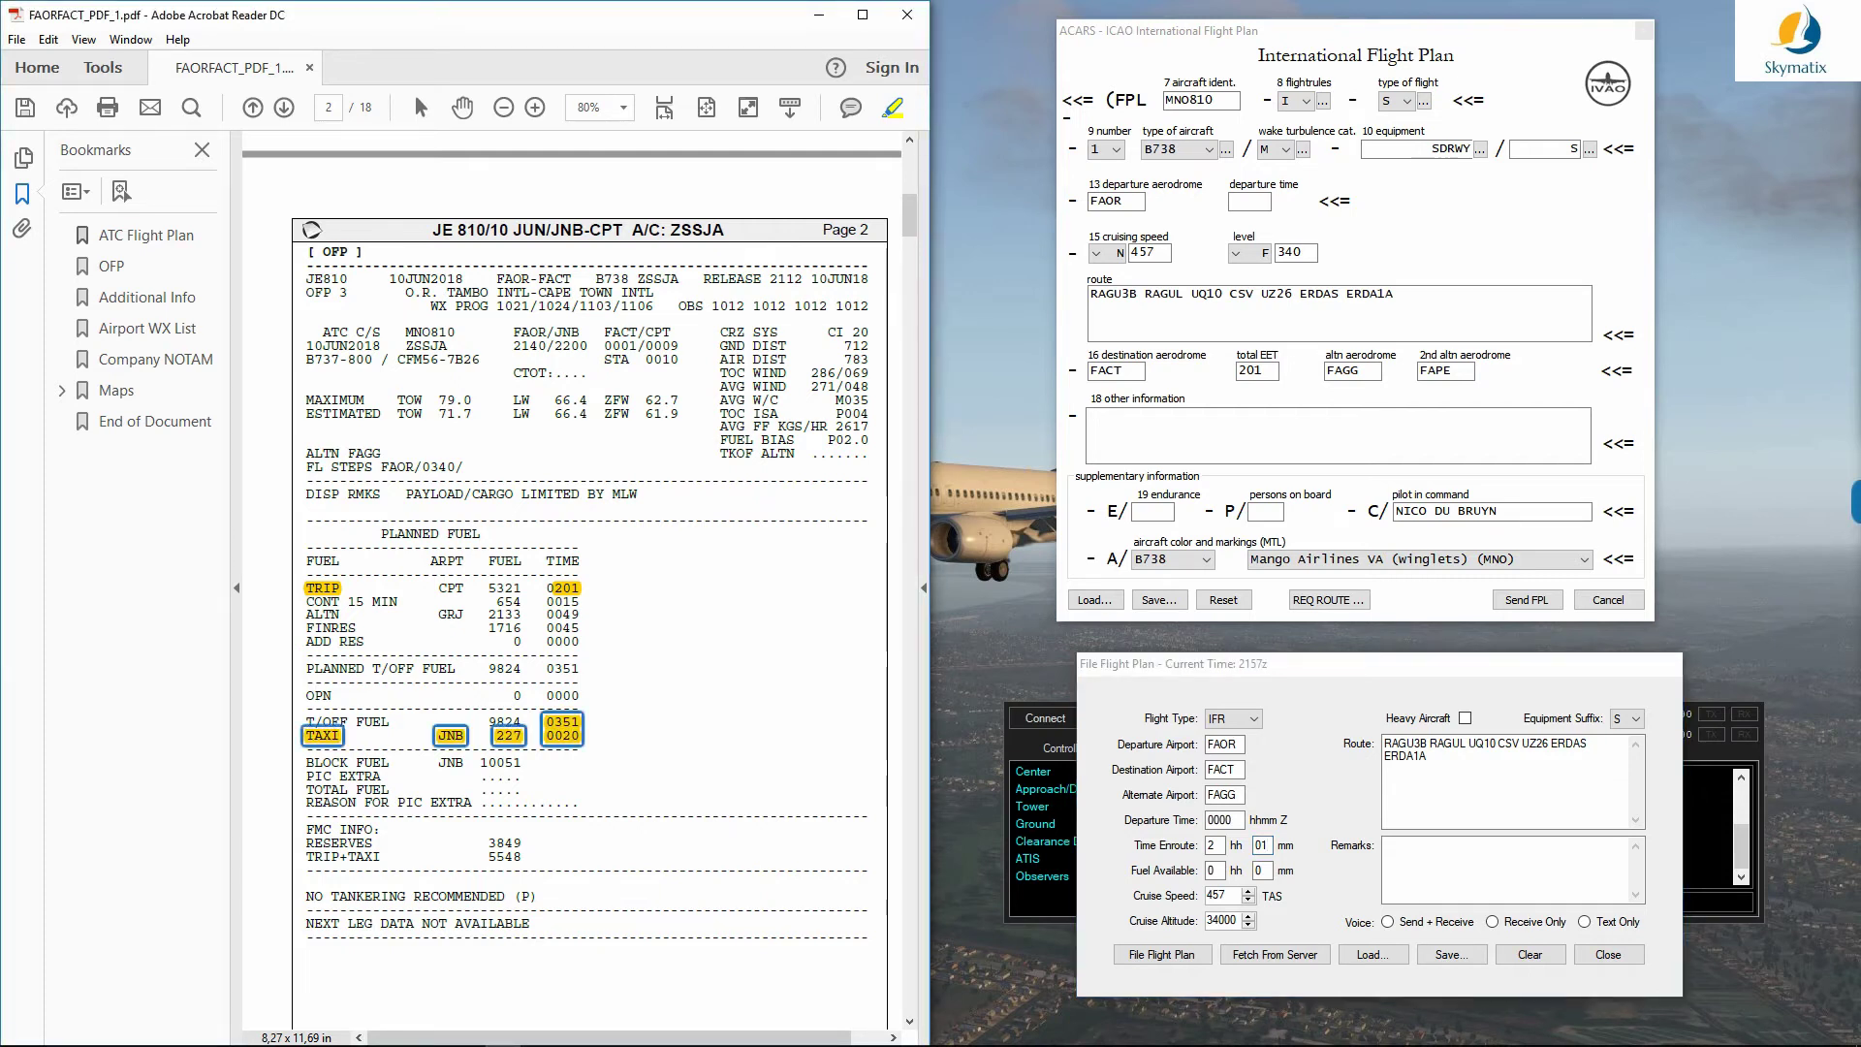
pyautogui.hotkey('ctrl', 'z')
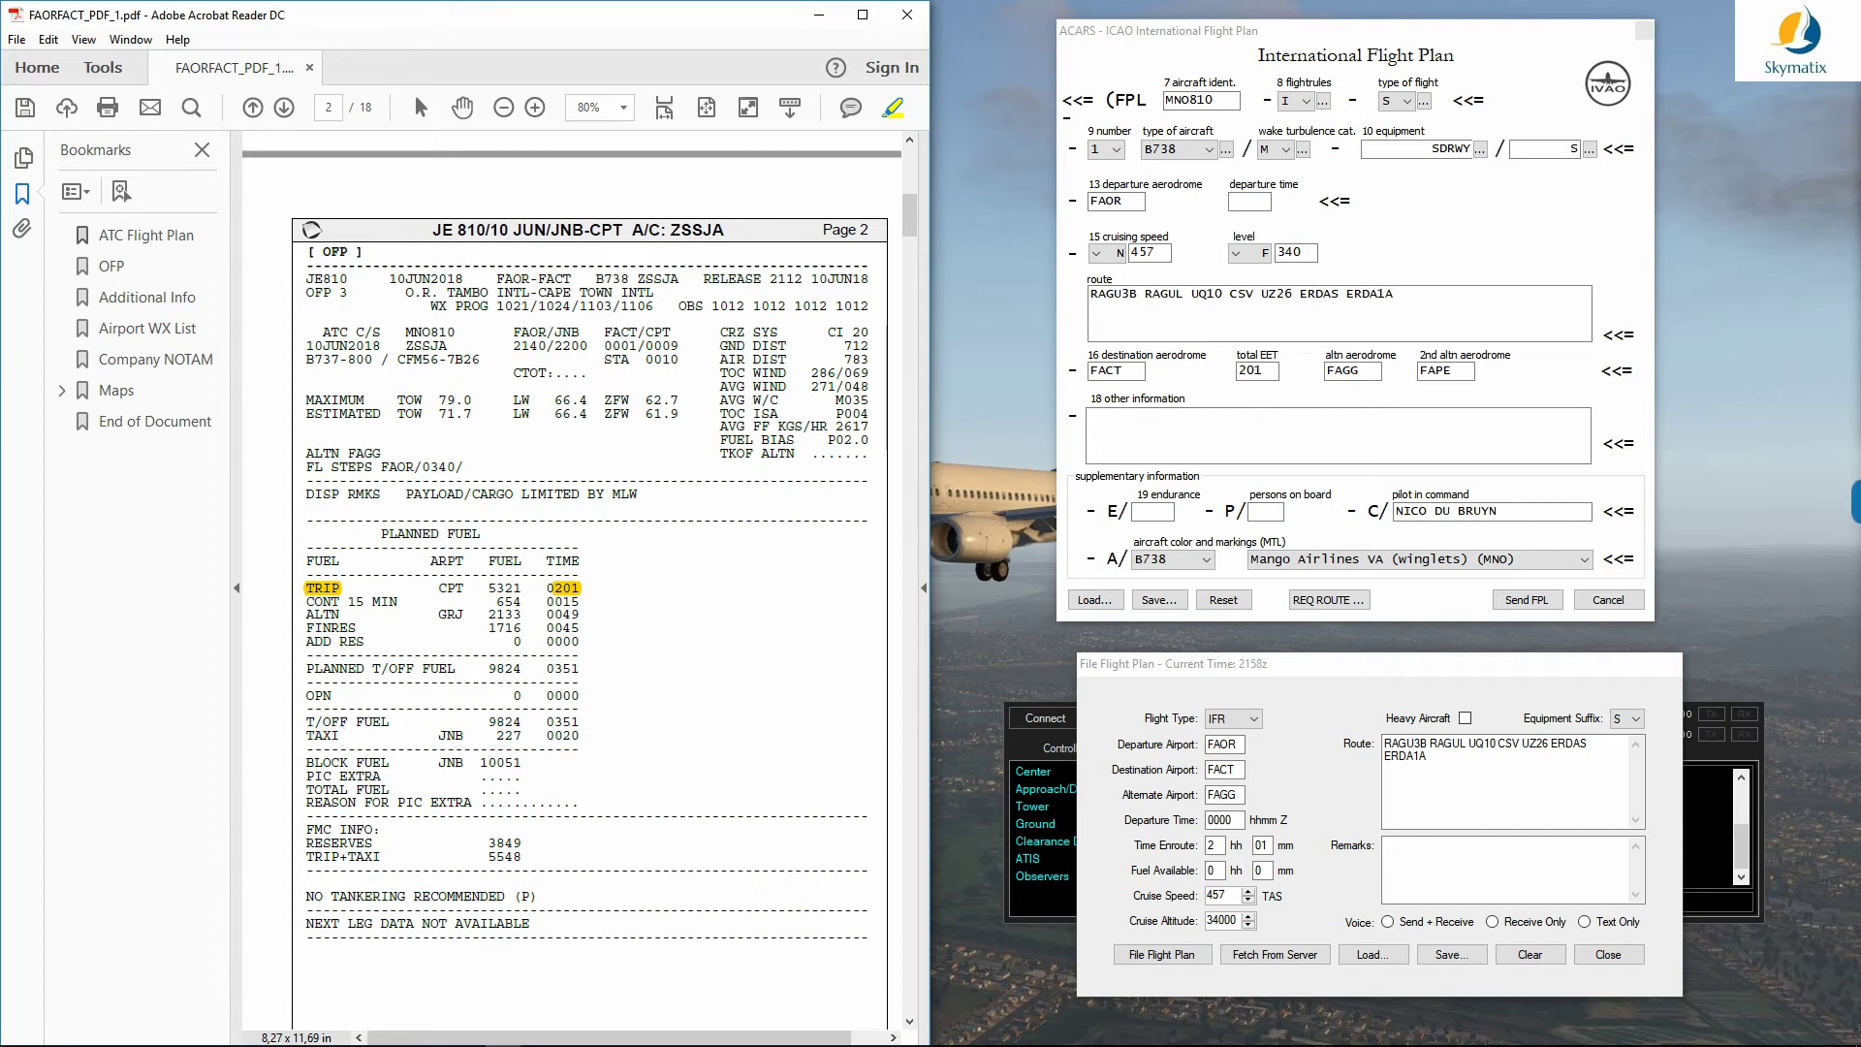
pyautogui.moveTo(581, 722); pyautogui.dragTo(304, 722)
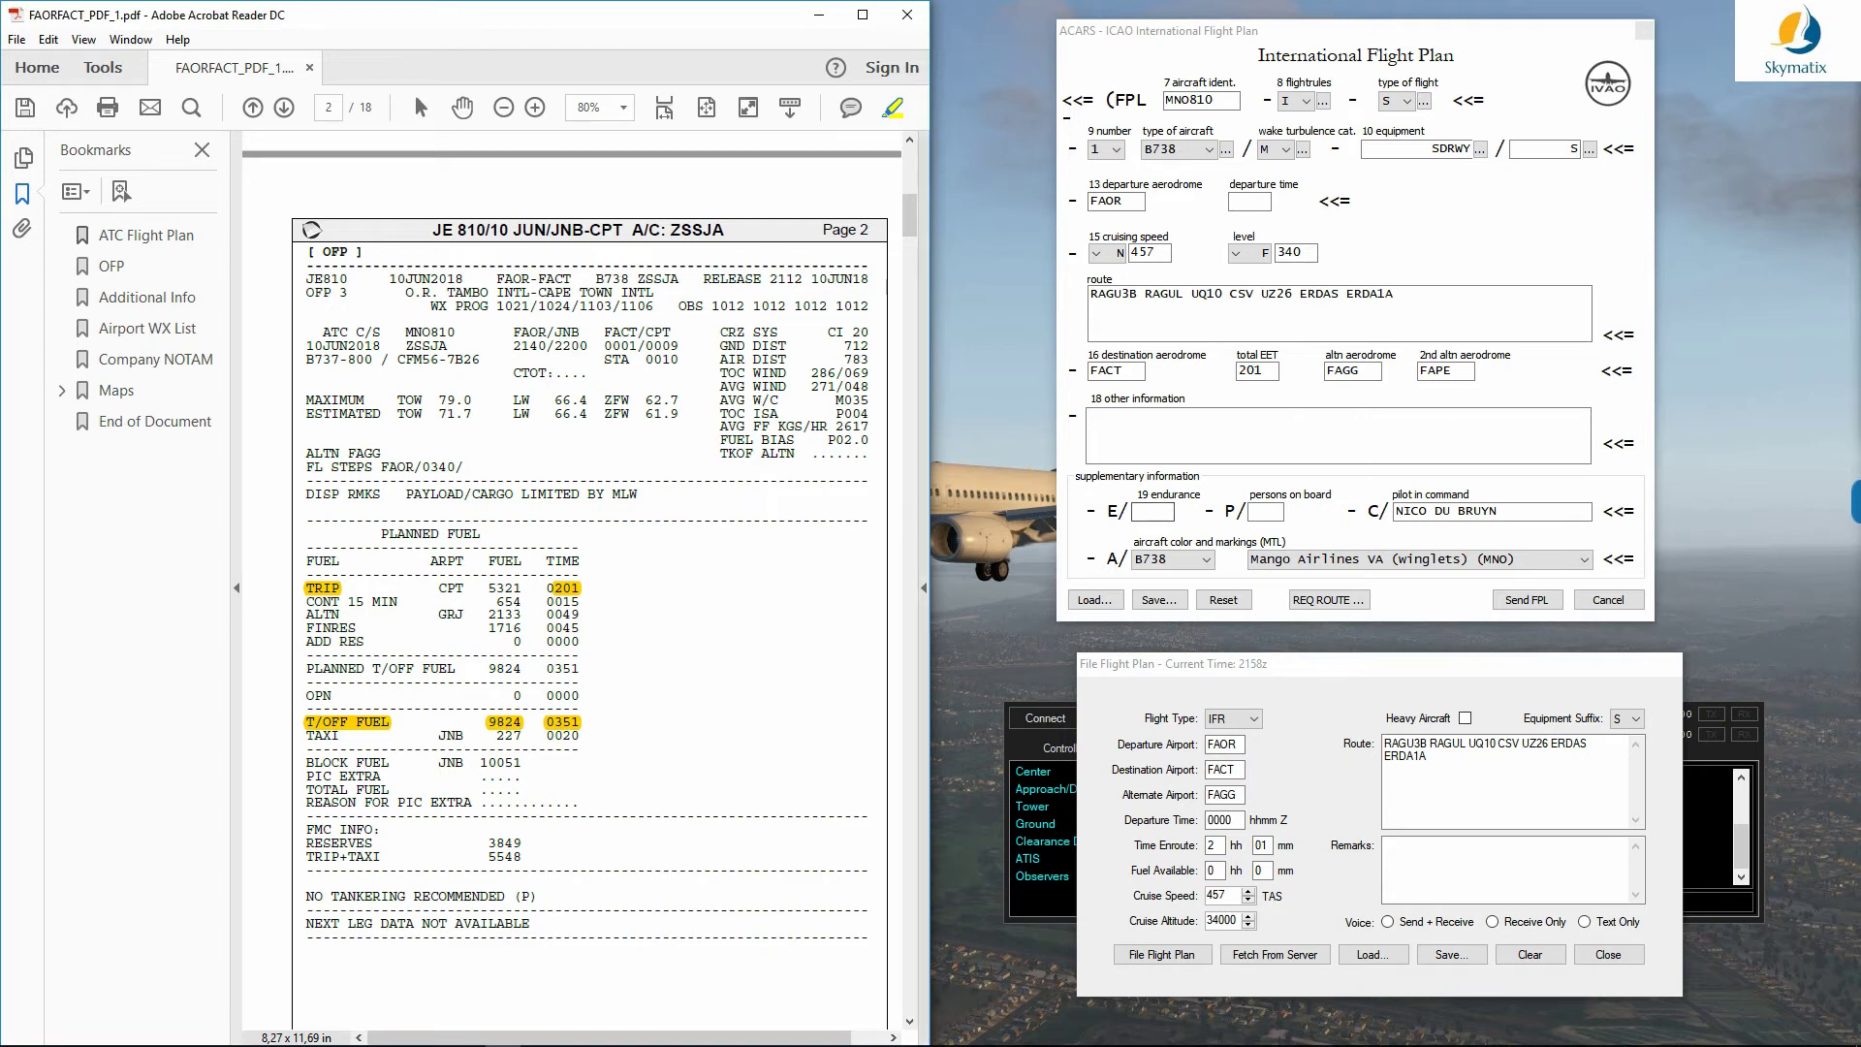
pyautogui.click(1153, 511)
pyautogui.write('0351')
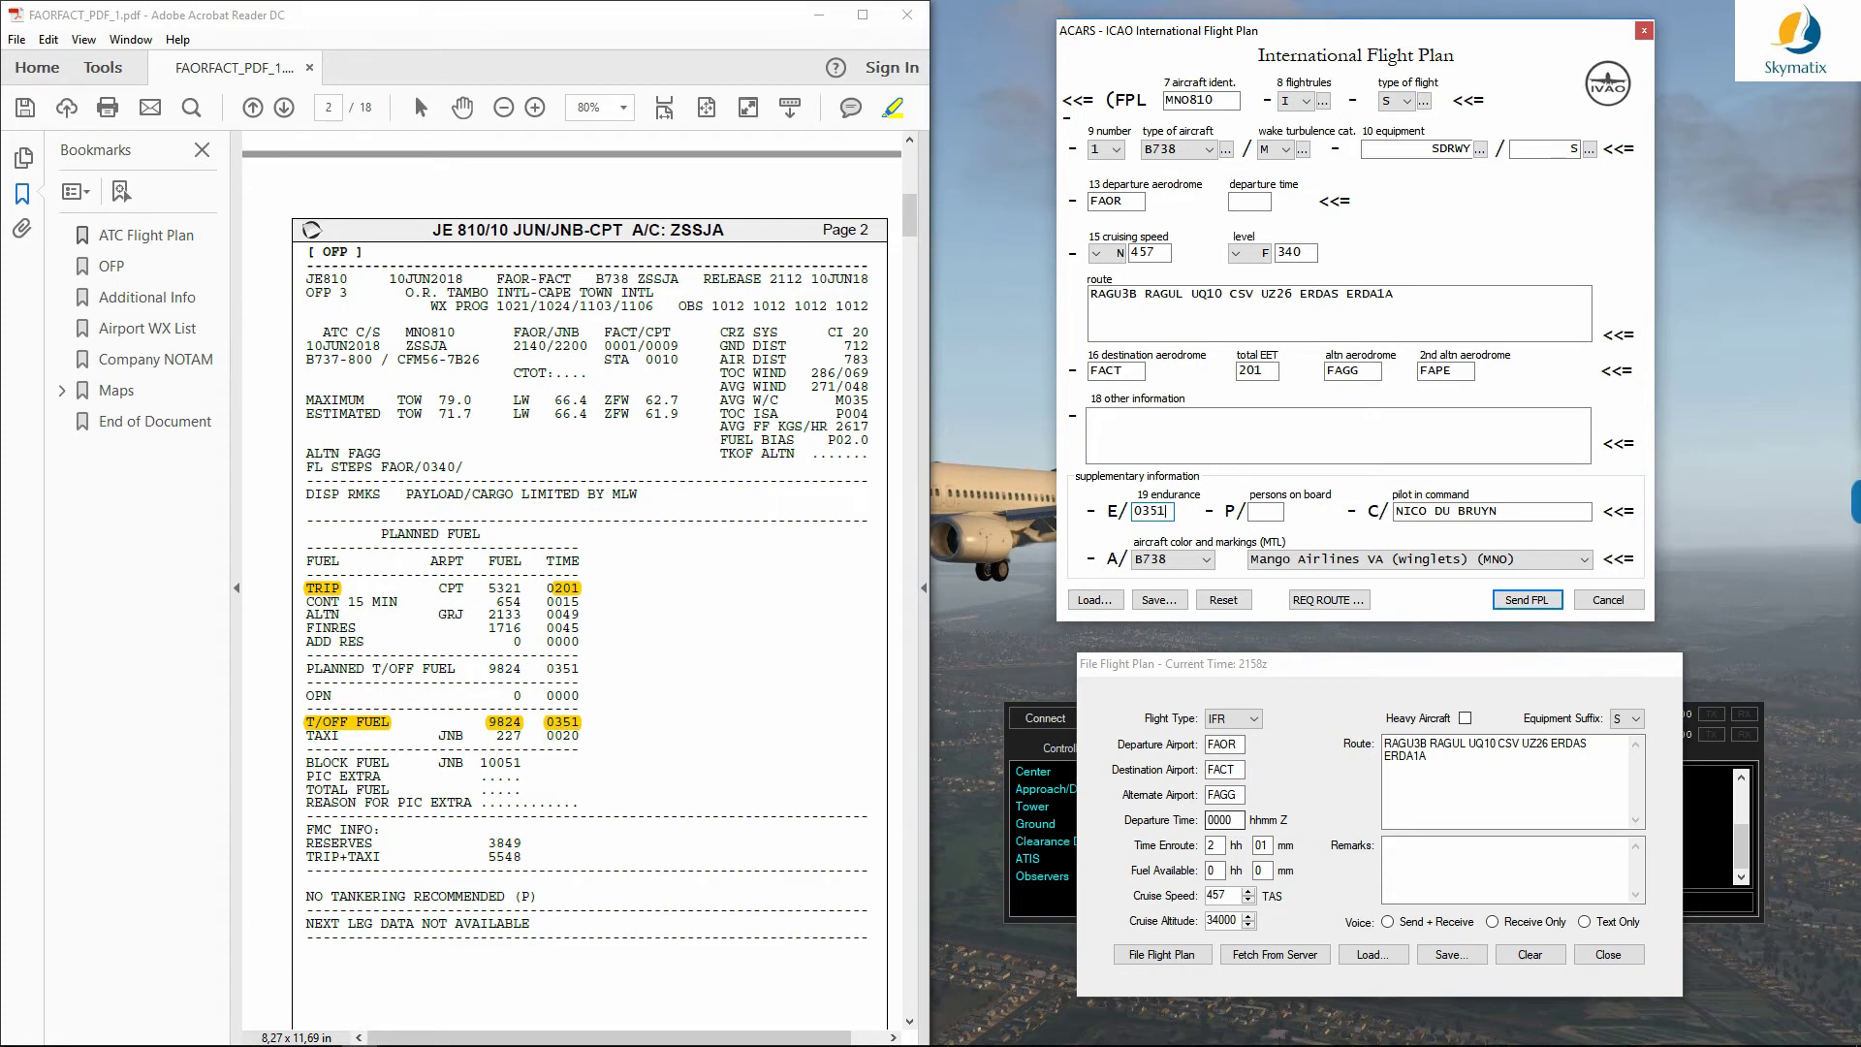
# Step: Set the fuel available to 3 hh 51 mm in the File Flight Plan form
pyautogui.doubleClick(1214, 871)
pyautogui.write('3')
pyautogui.press('Tab')
pyautogui.press('Tab')
pyautogui.write('5')
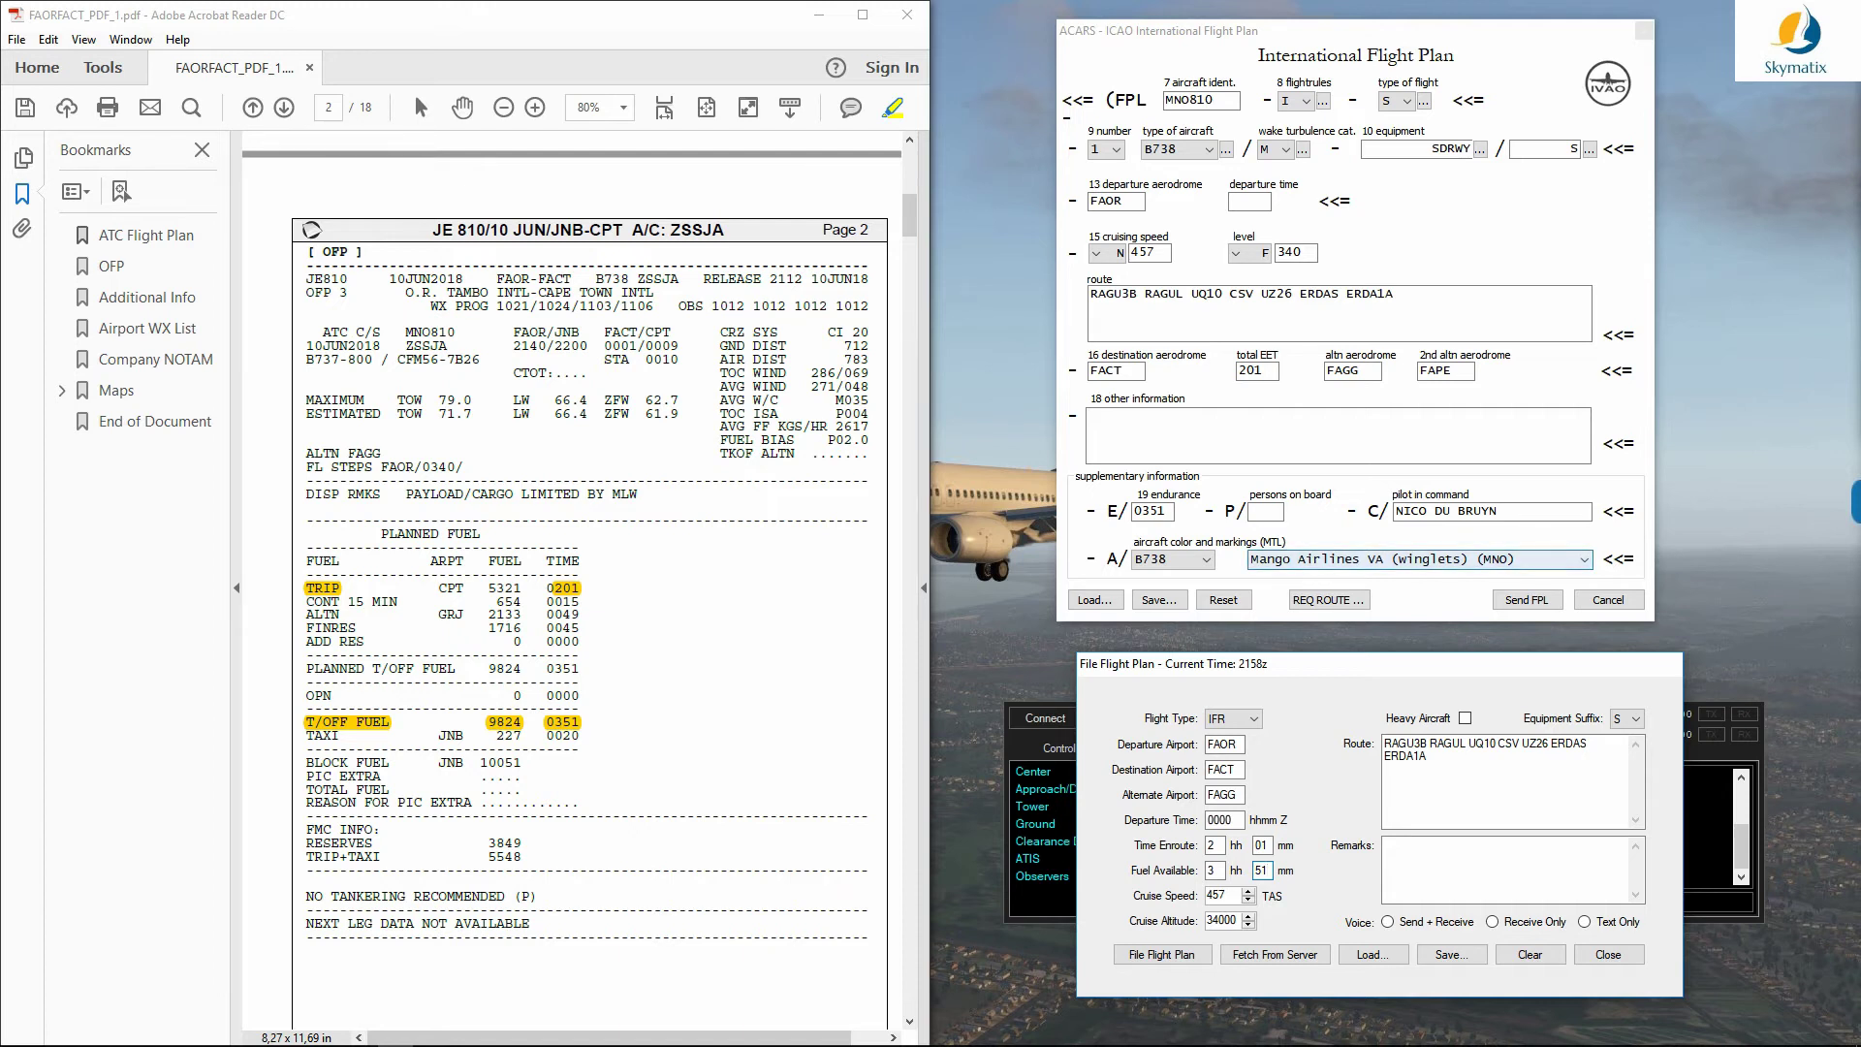
# Step: Enter 186 persons on board in the ICAO form and choose Send + Receive voice in the File Flight Plan form
pyautogui.click(1266, 511)
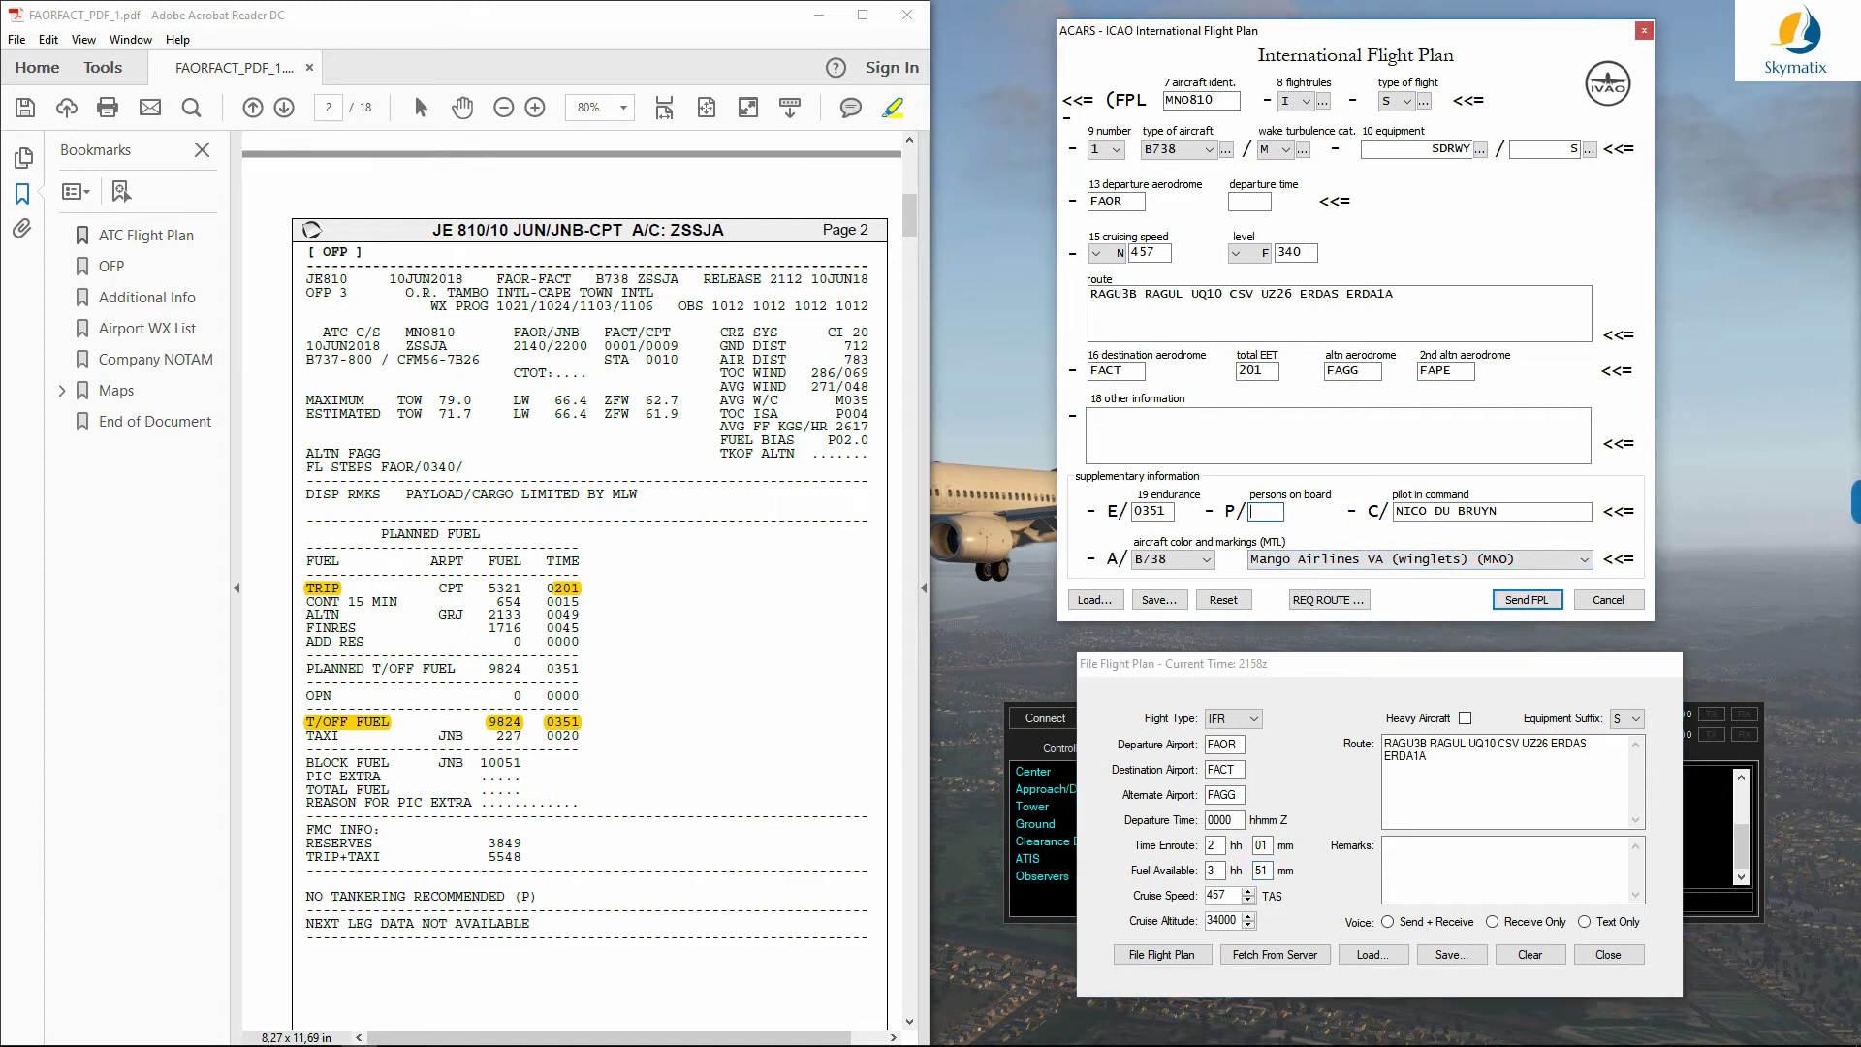
pyautogui.write('186')
pyautogui.click(1389, 922)
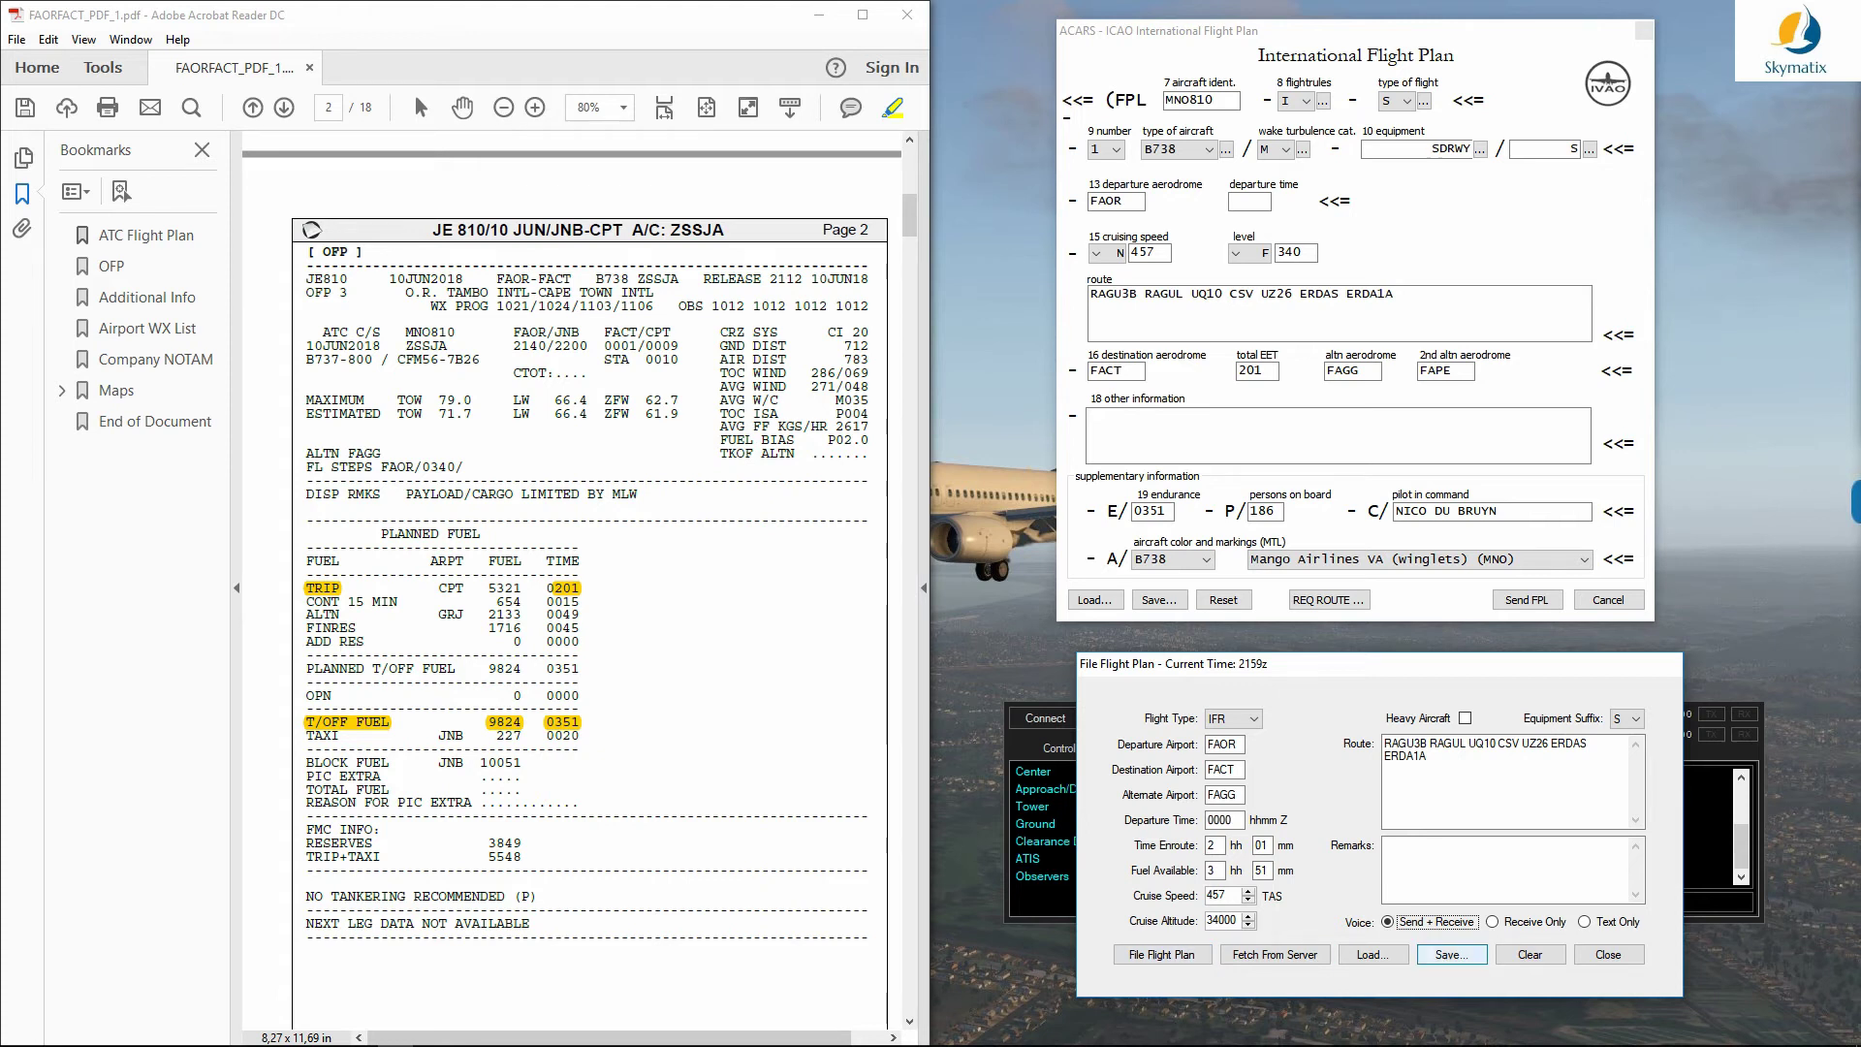
# Step: Clear the entries in both flight plan forms and minimize the PDF to return to the SimBrief briefing page
pyautogui.click(1530, 954)
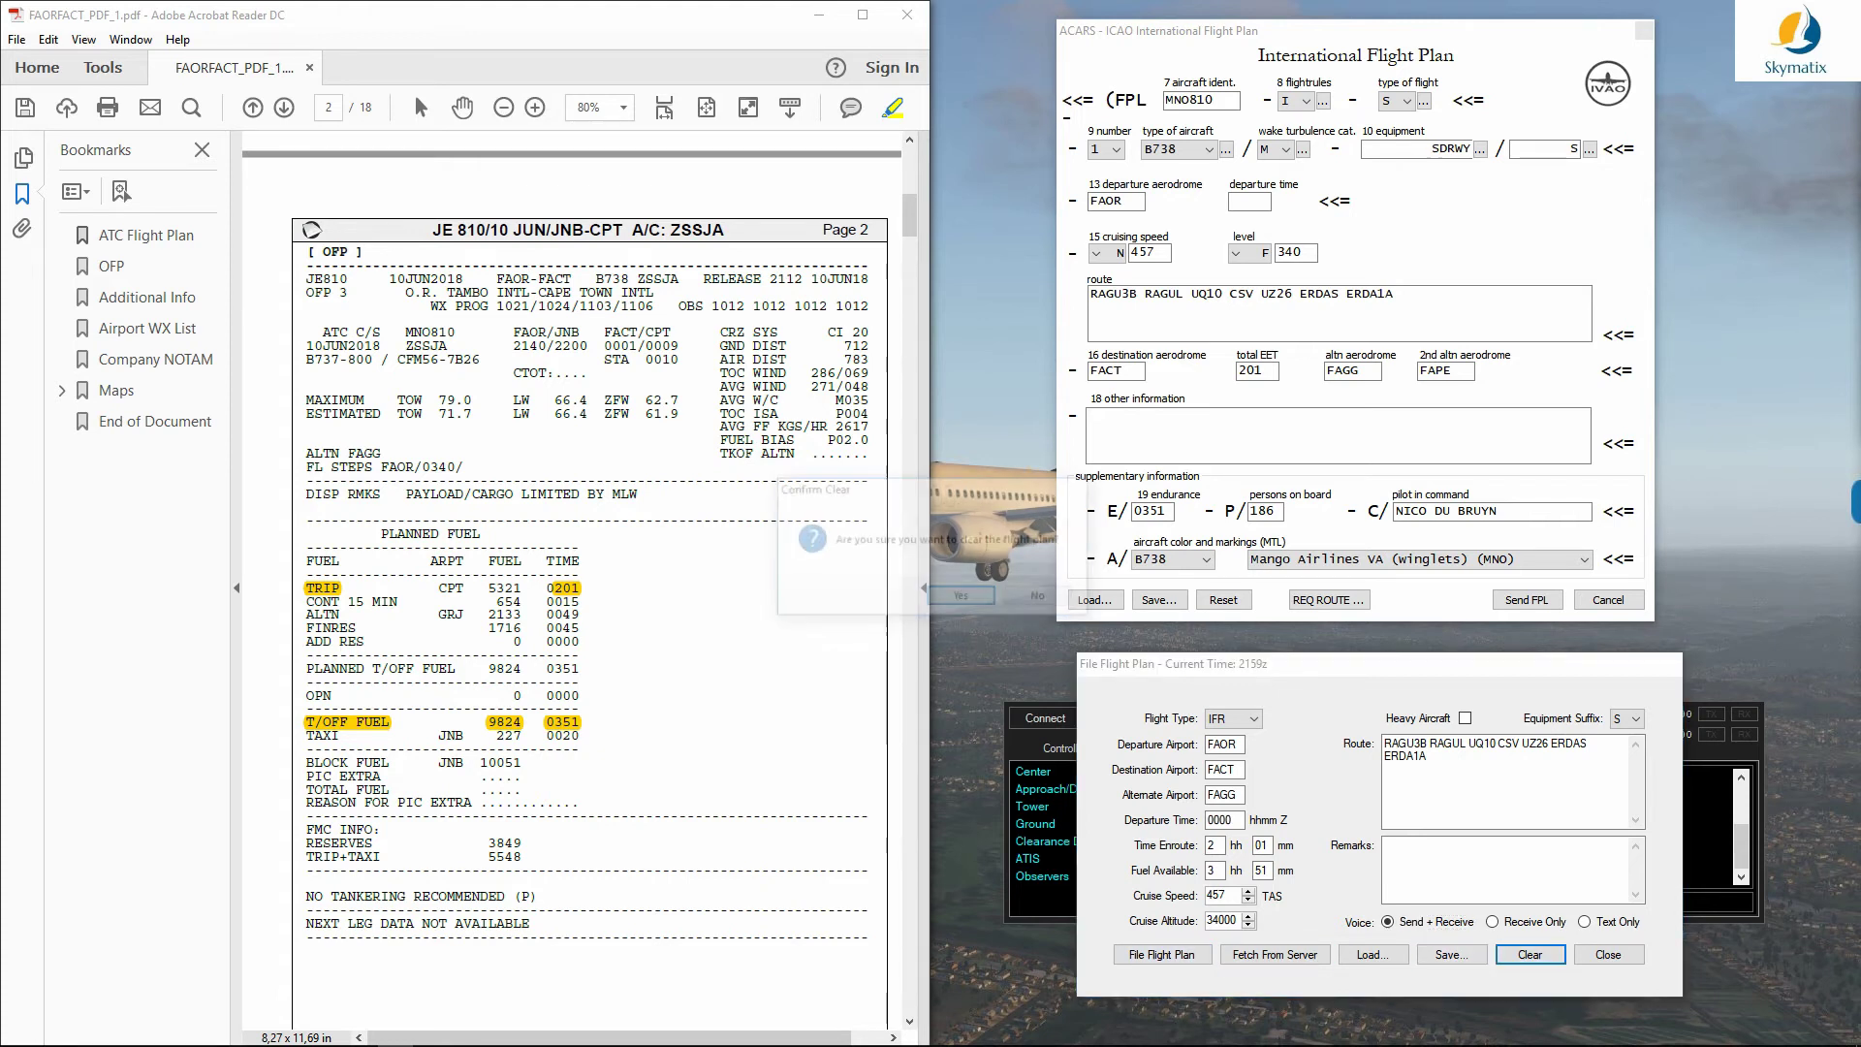
pyautogui.click(962, 598)
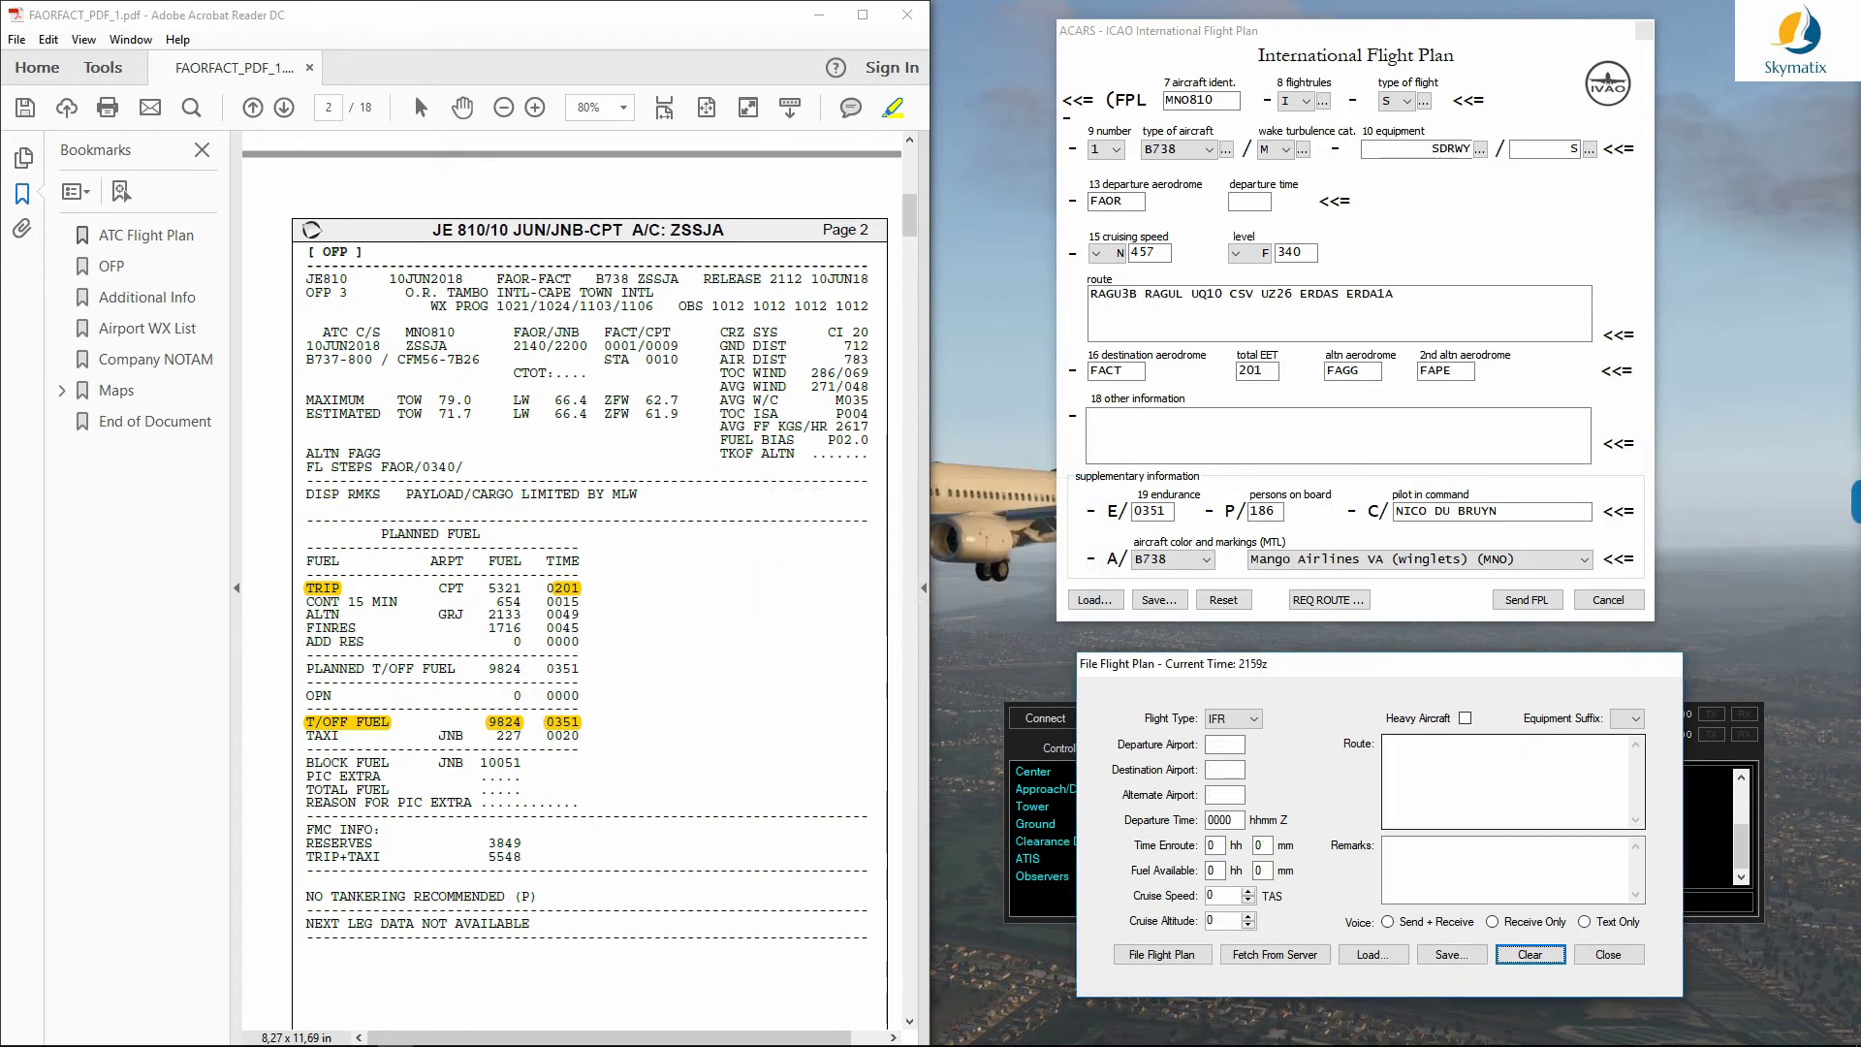
pyautogui.click(1224, 599)
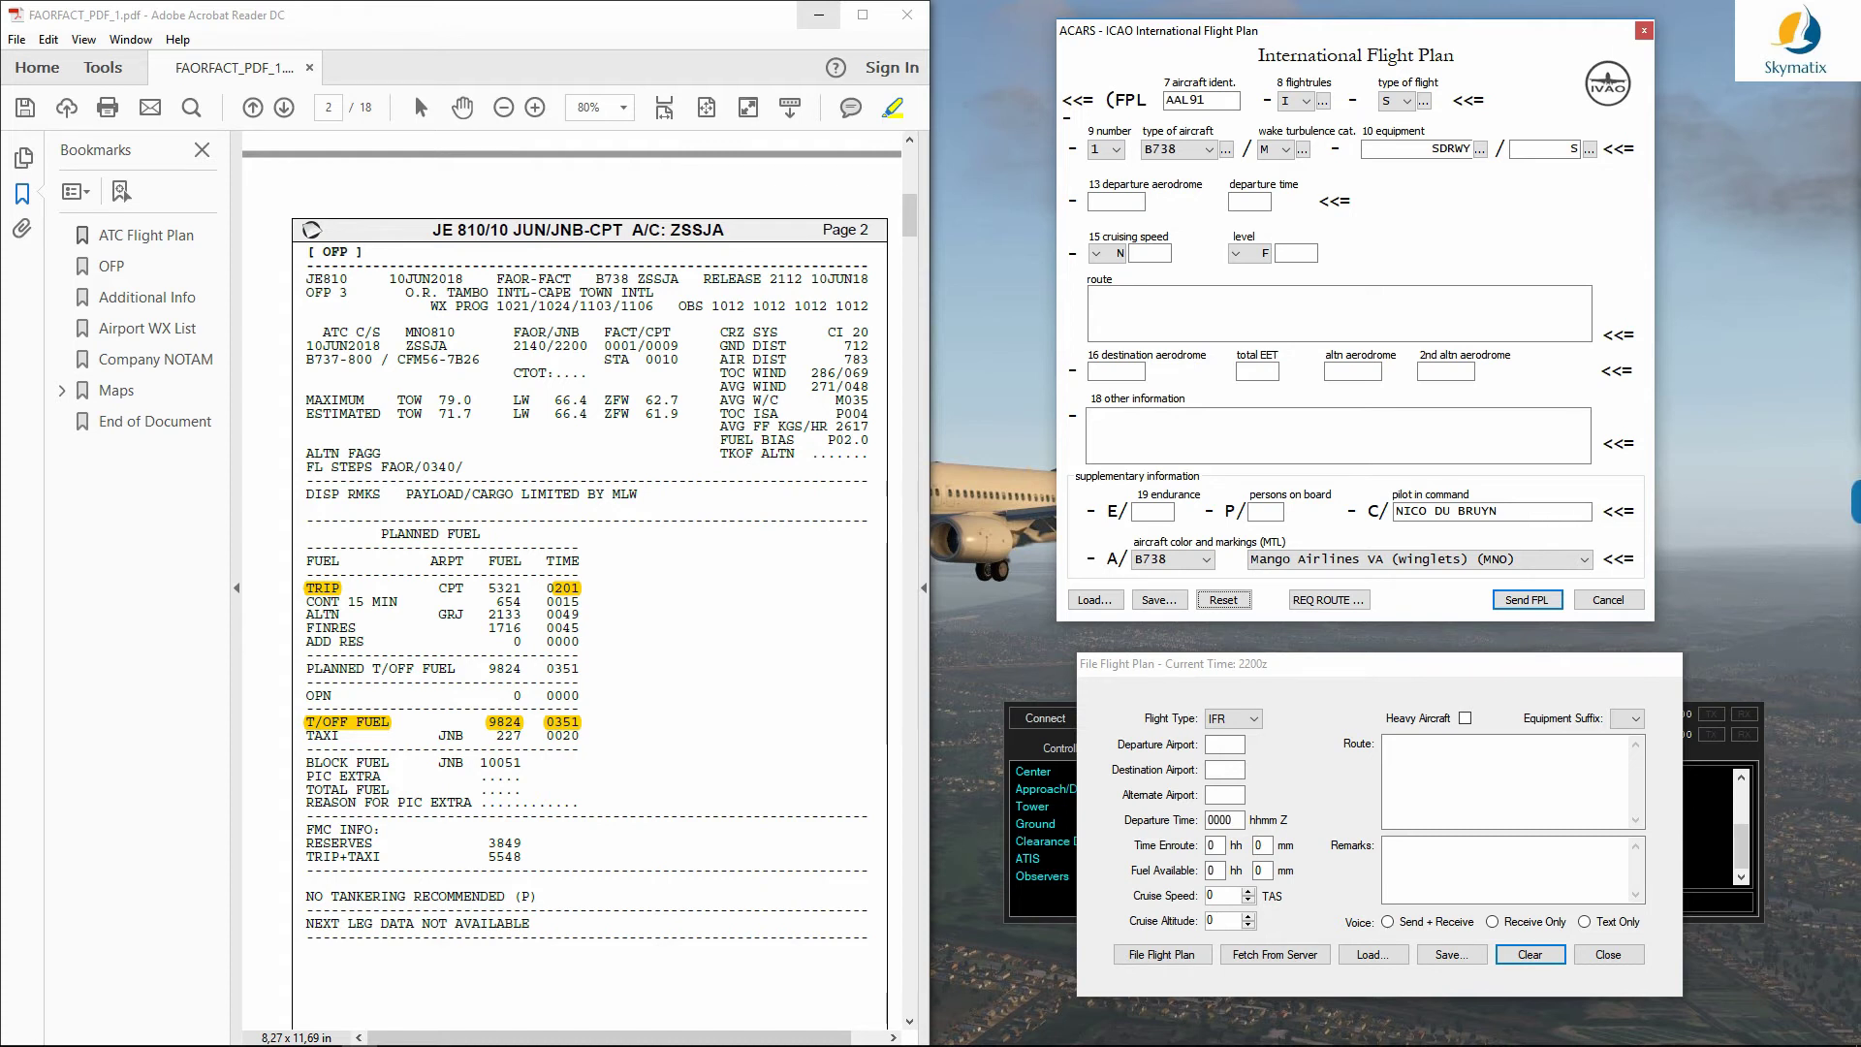
pyautogui.click(819, 14)
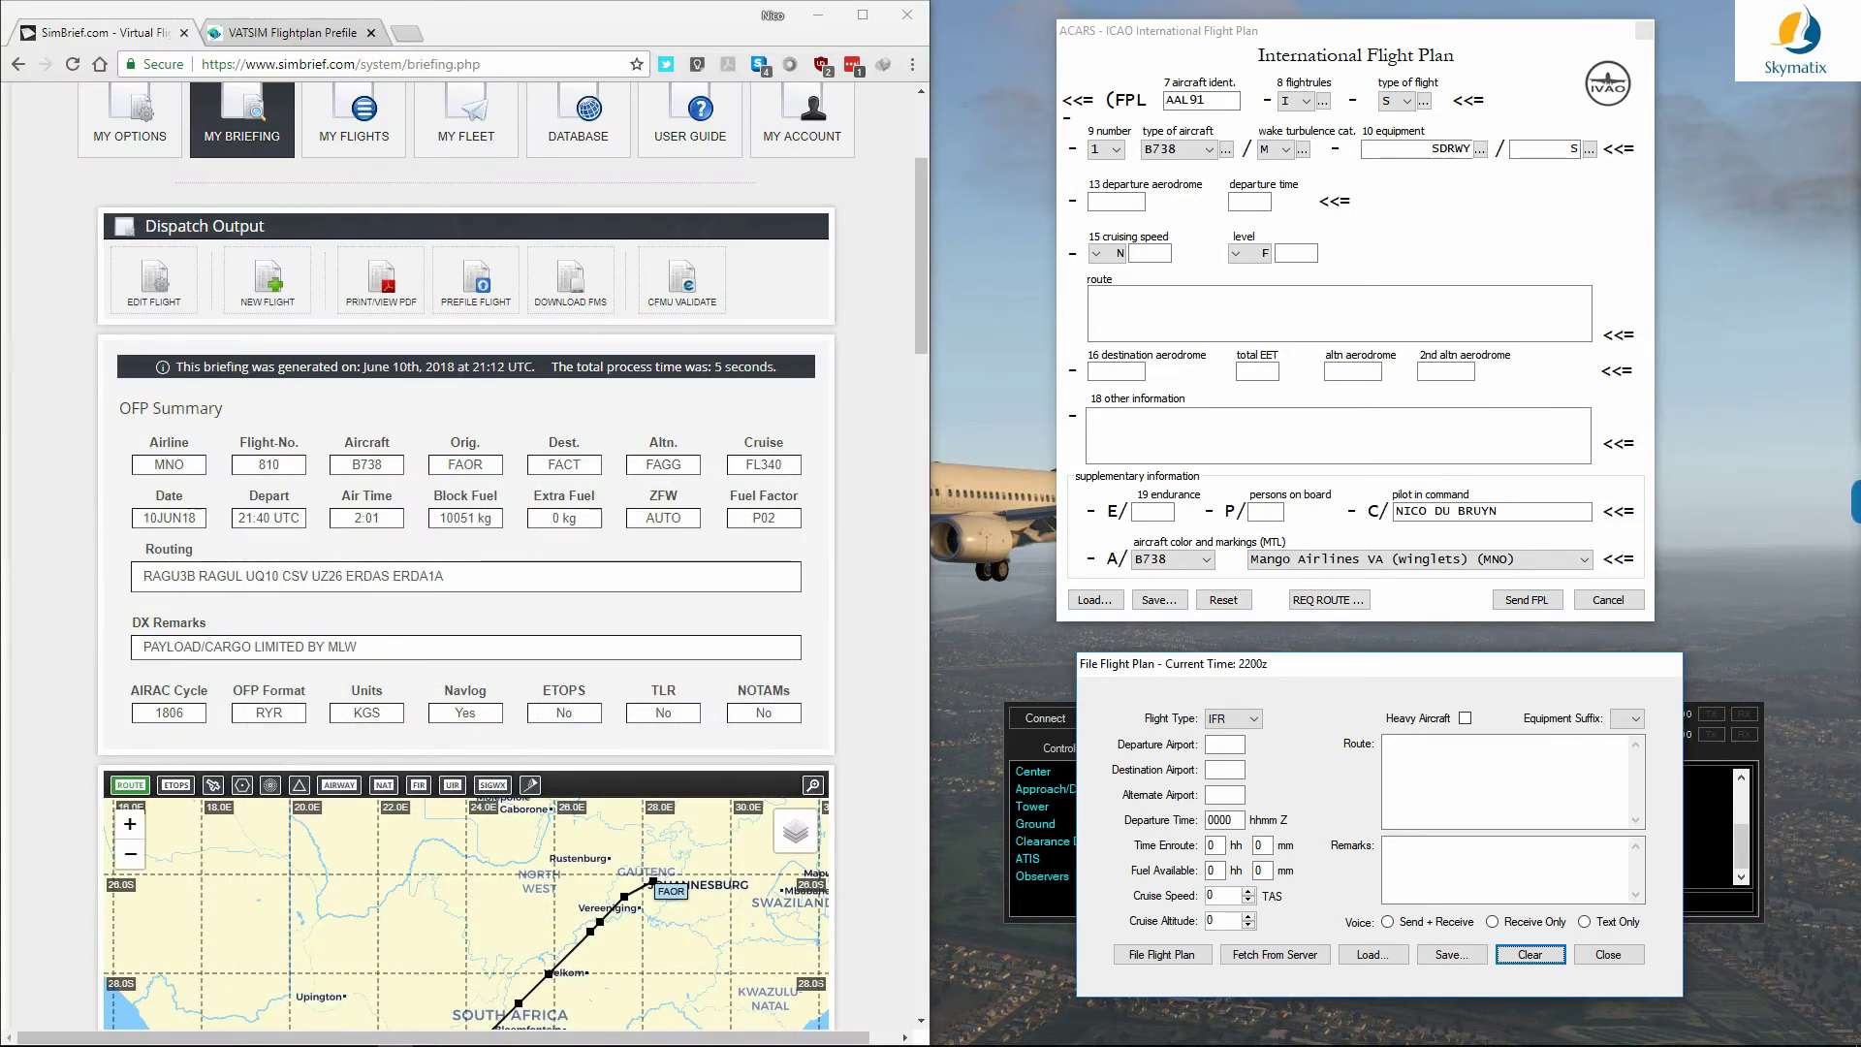
# Step: Examine the briefing page from the route map and paperwork preview through the list of downloadable flight plan formats
pyautogui.scroll(-1, 466, 553)
pyautogui.scroll(-10, 465, 552)
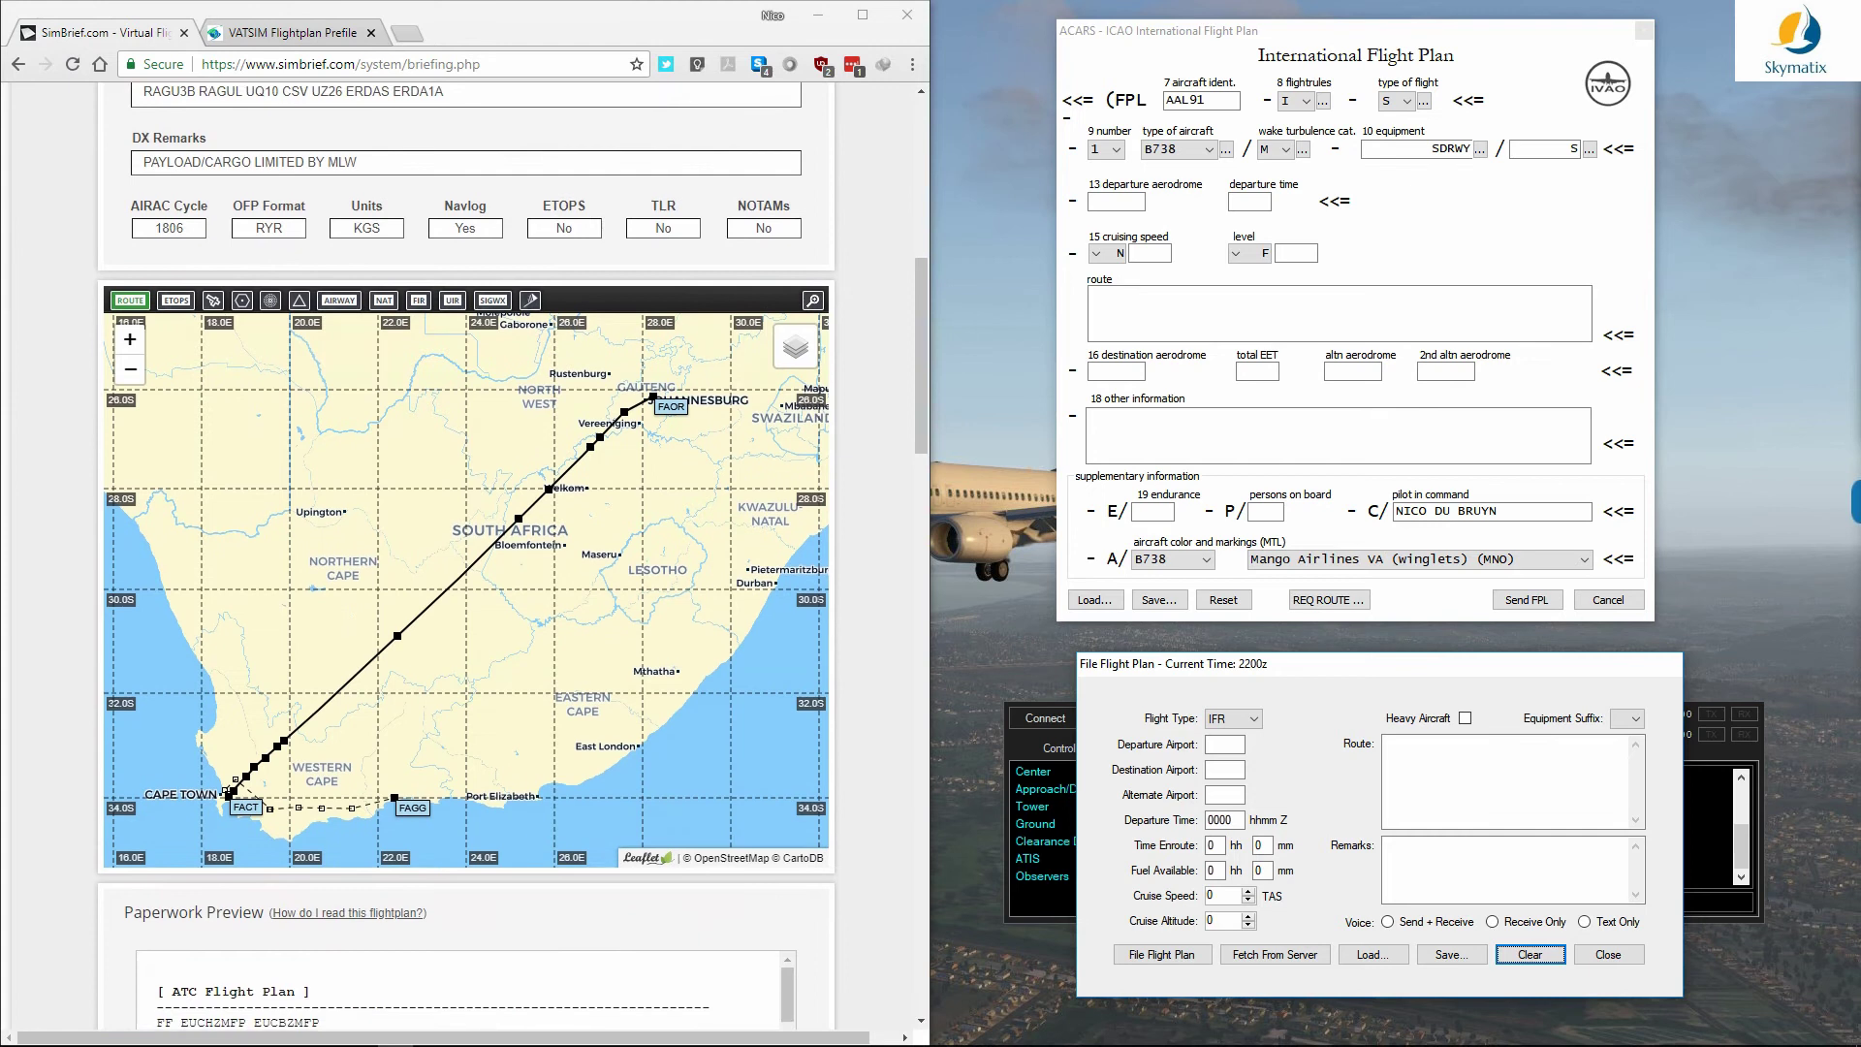
pyautogui.scroll(-1, 465, 553)
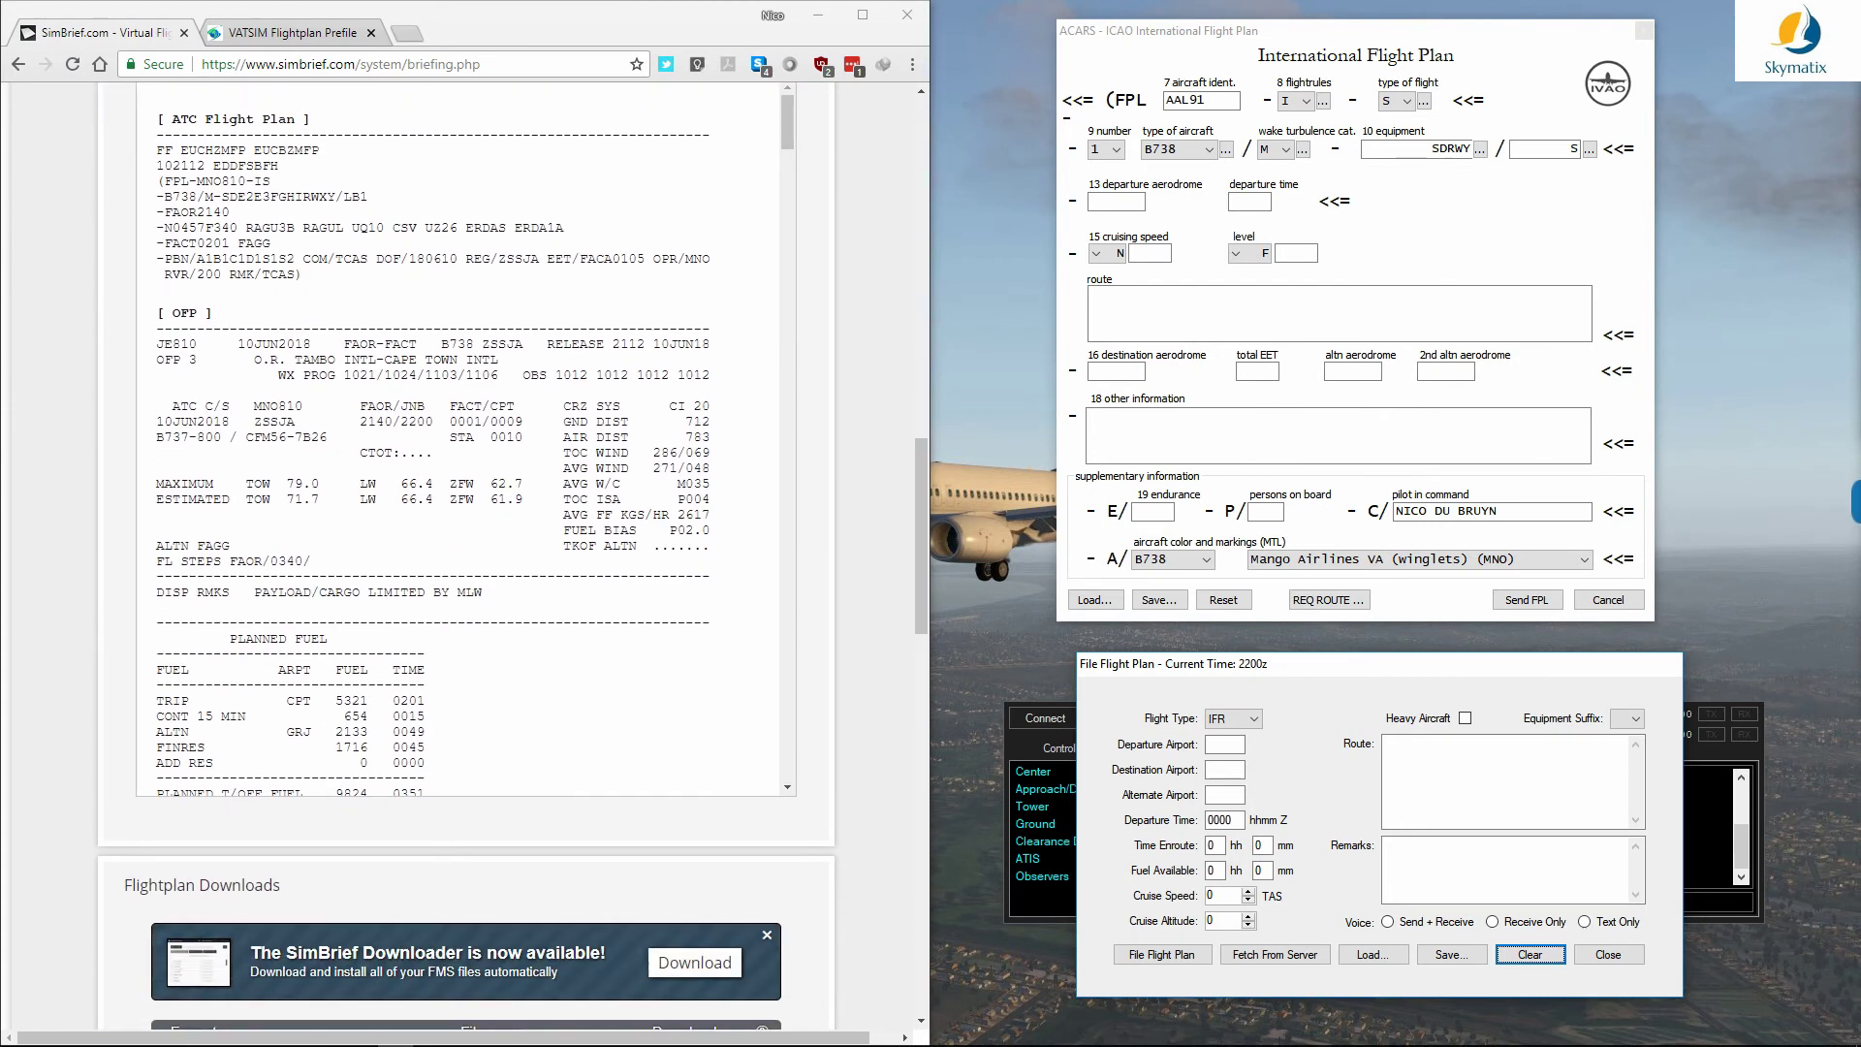
pyautogui.scroll(-7, 465, 553)
pyautogui.scroll(-2, 465, 552)
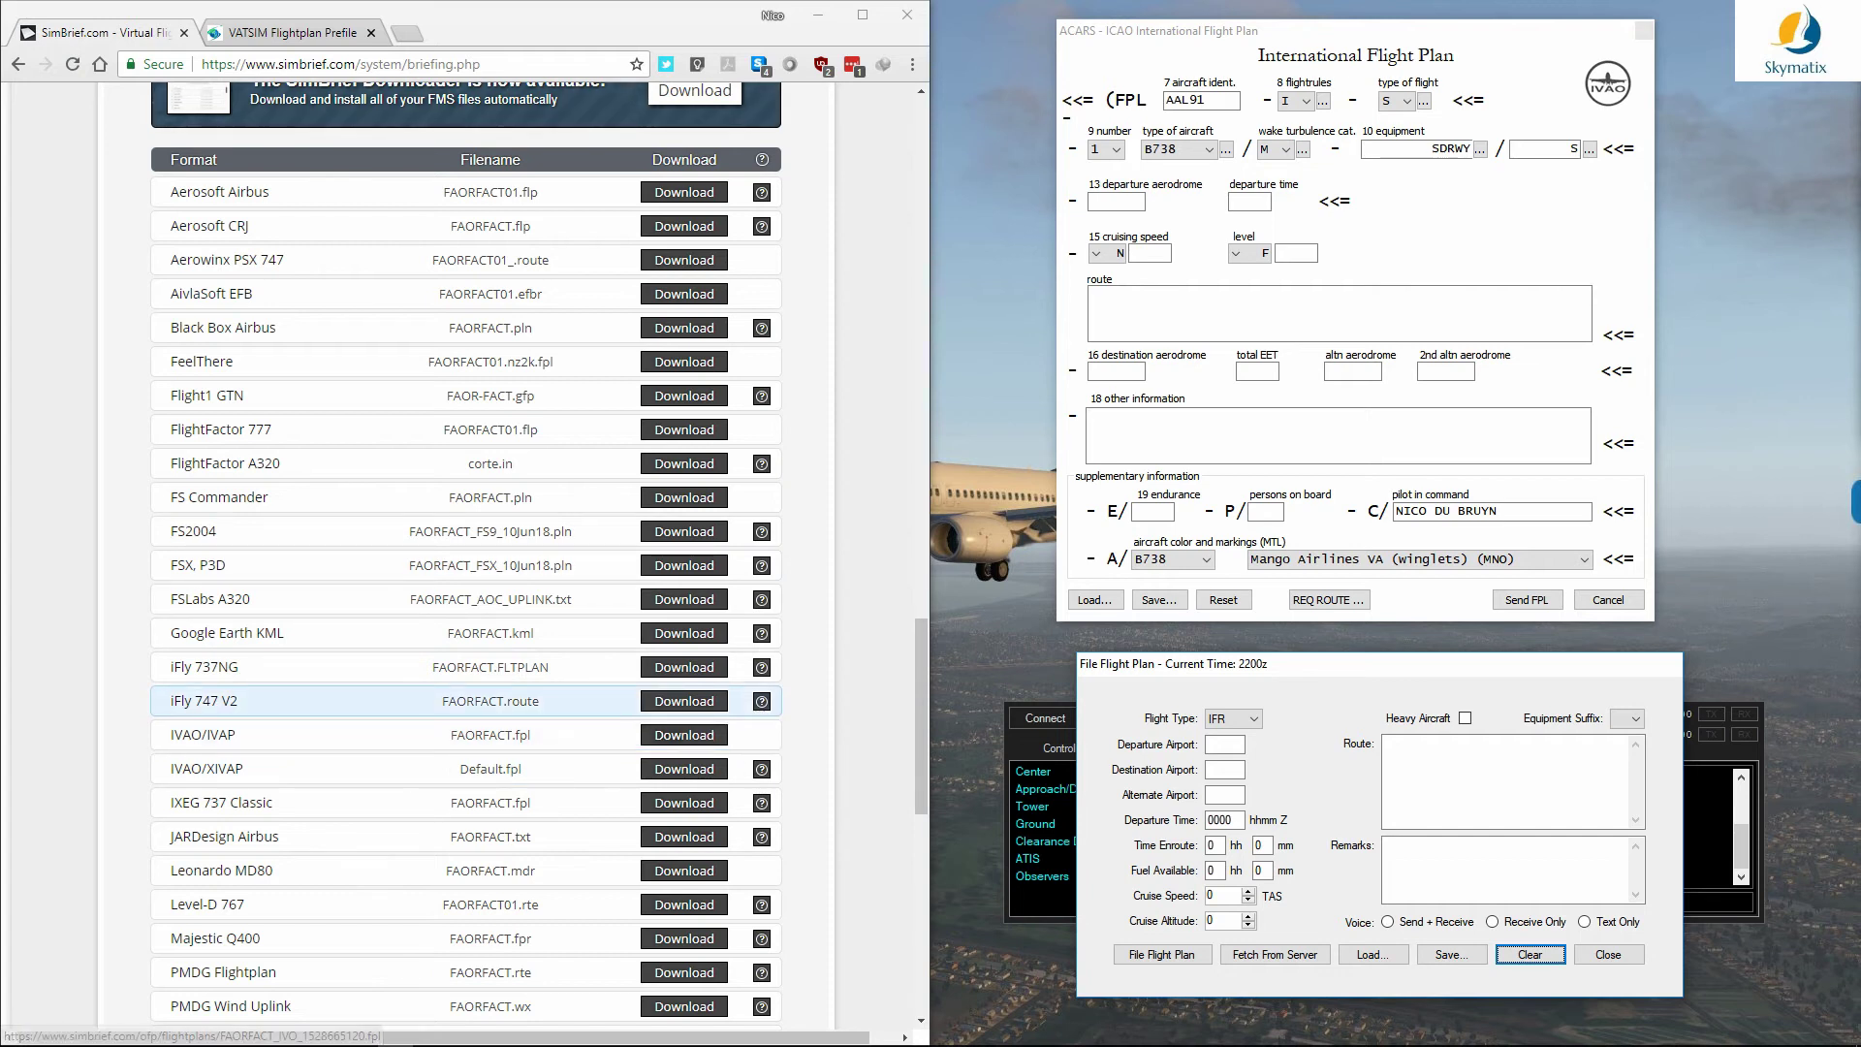
pyautogui.scroll(-1, 465, 787)
pyautogui.scroll(-5, 465, 792)
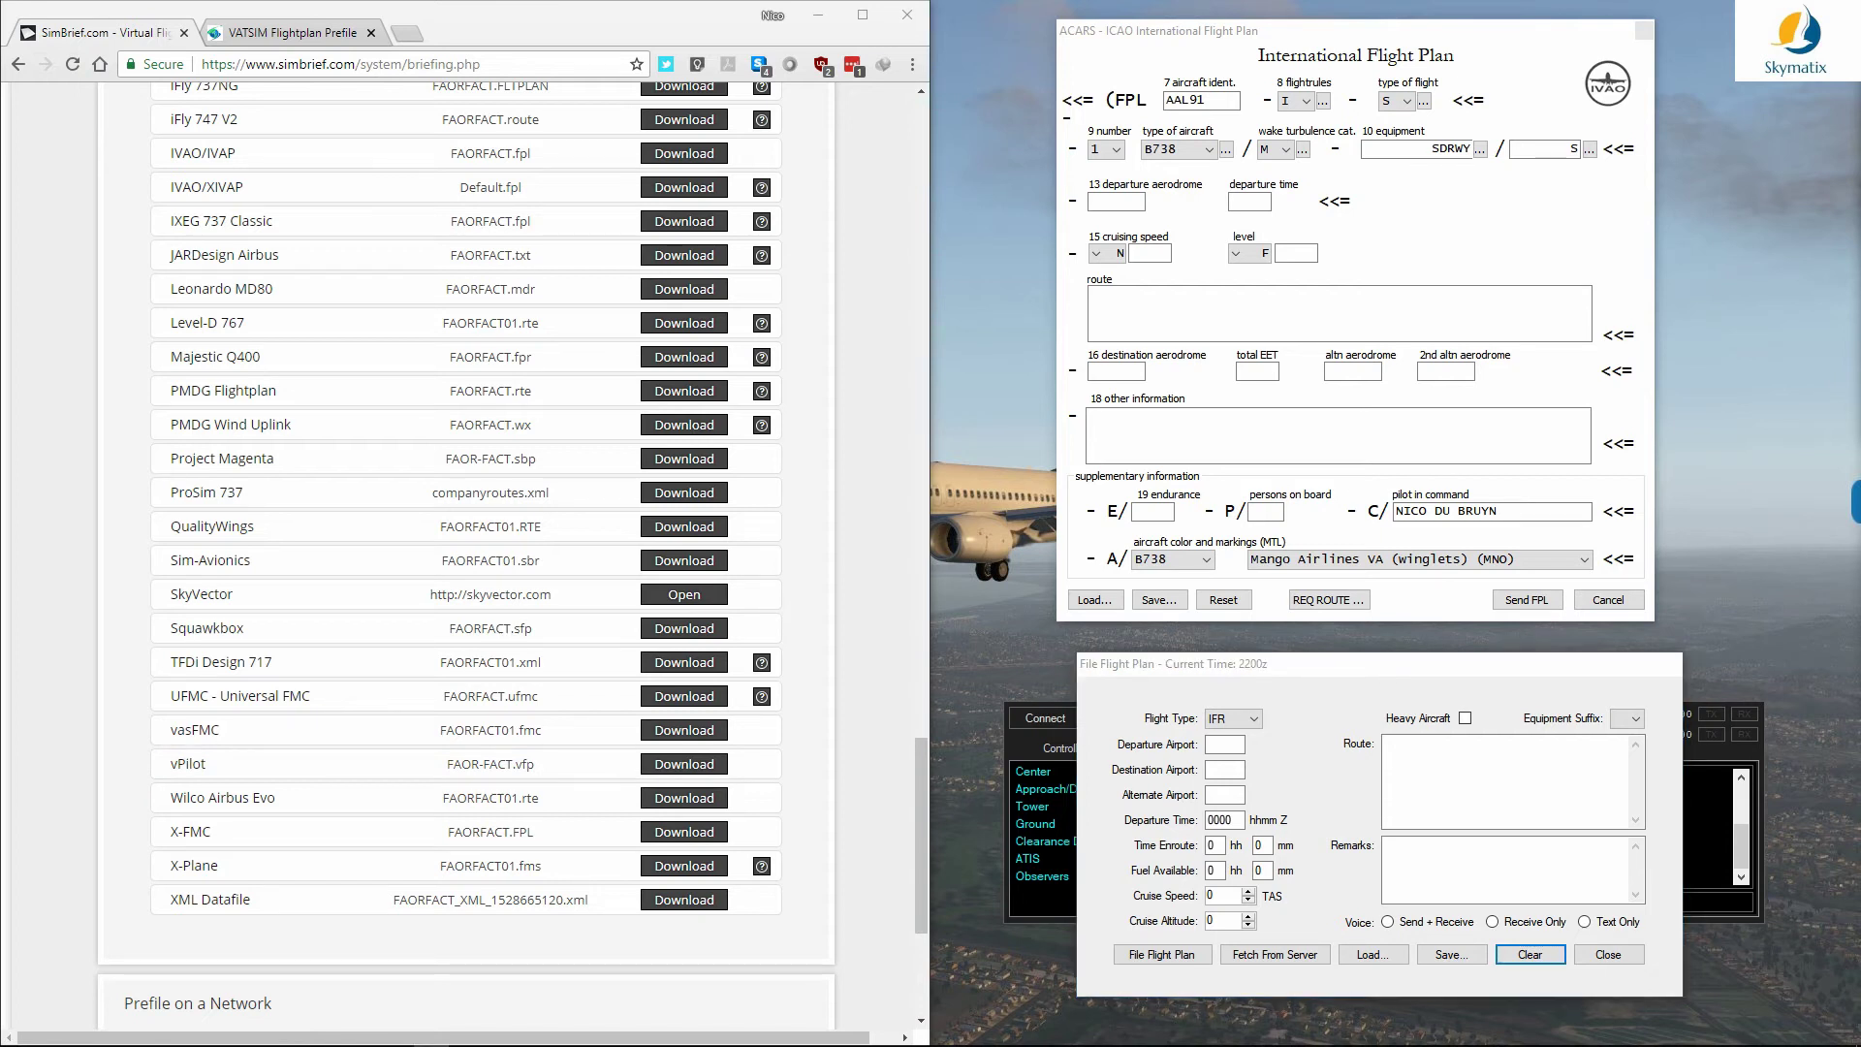
# Step: Switch to a maximized SimBrief Downloader, review the formats and their download directories, and hide any unselected formats
pyautogui.moveTo(1860, 194); pyautogui.dragTo(946, 186)
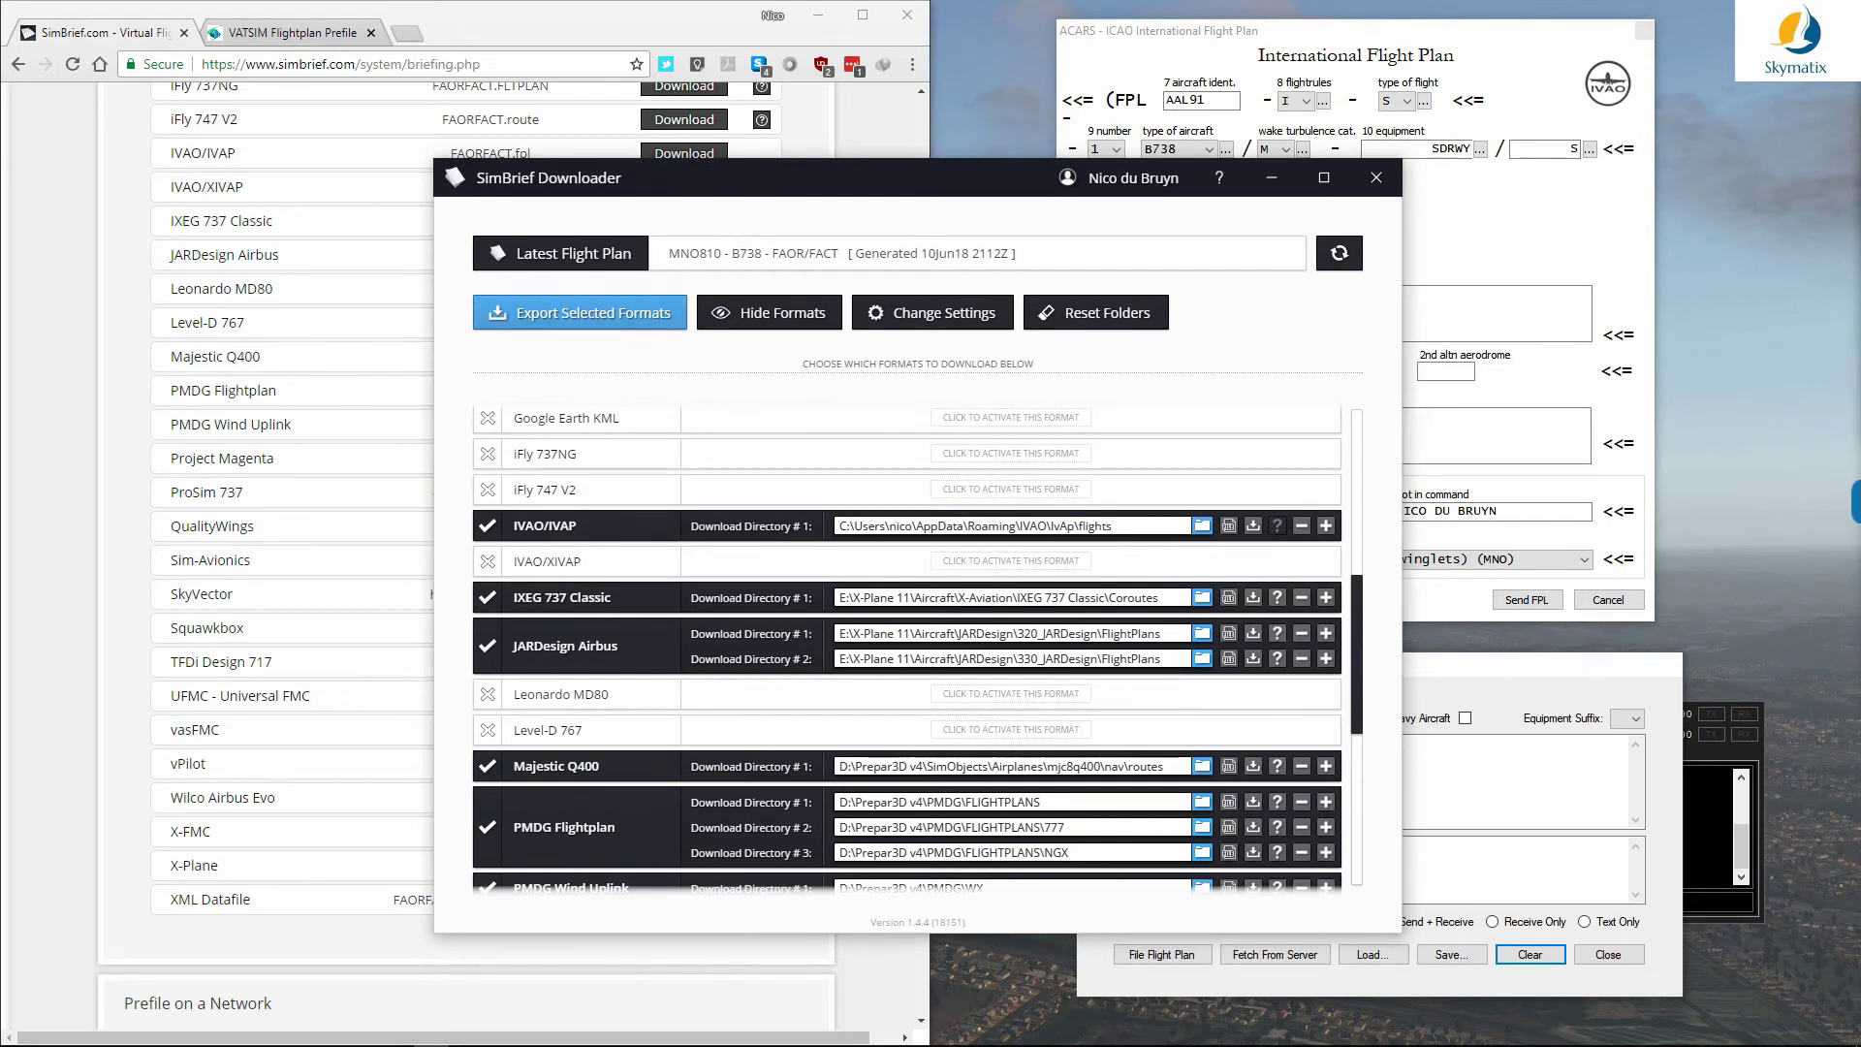
pyautogui.press('super+Up')
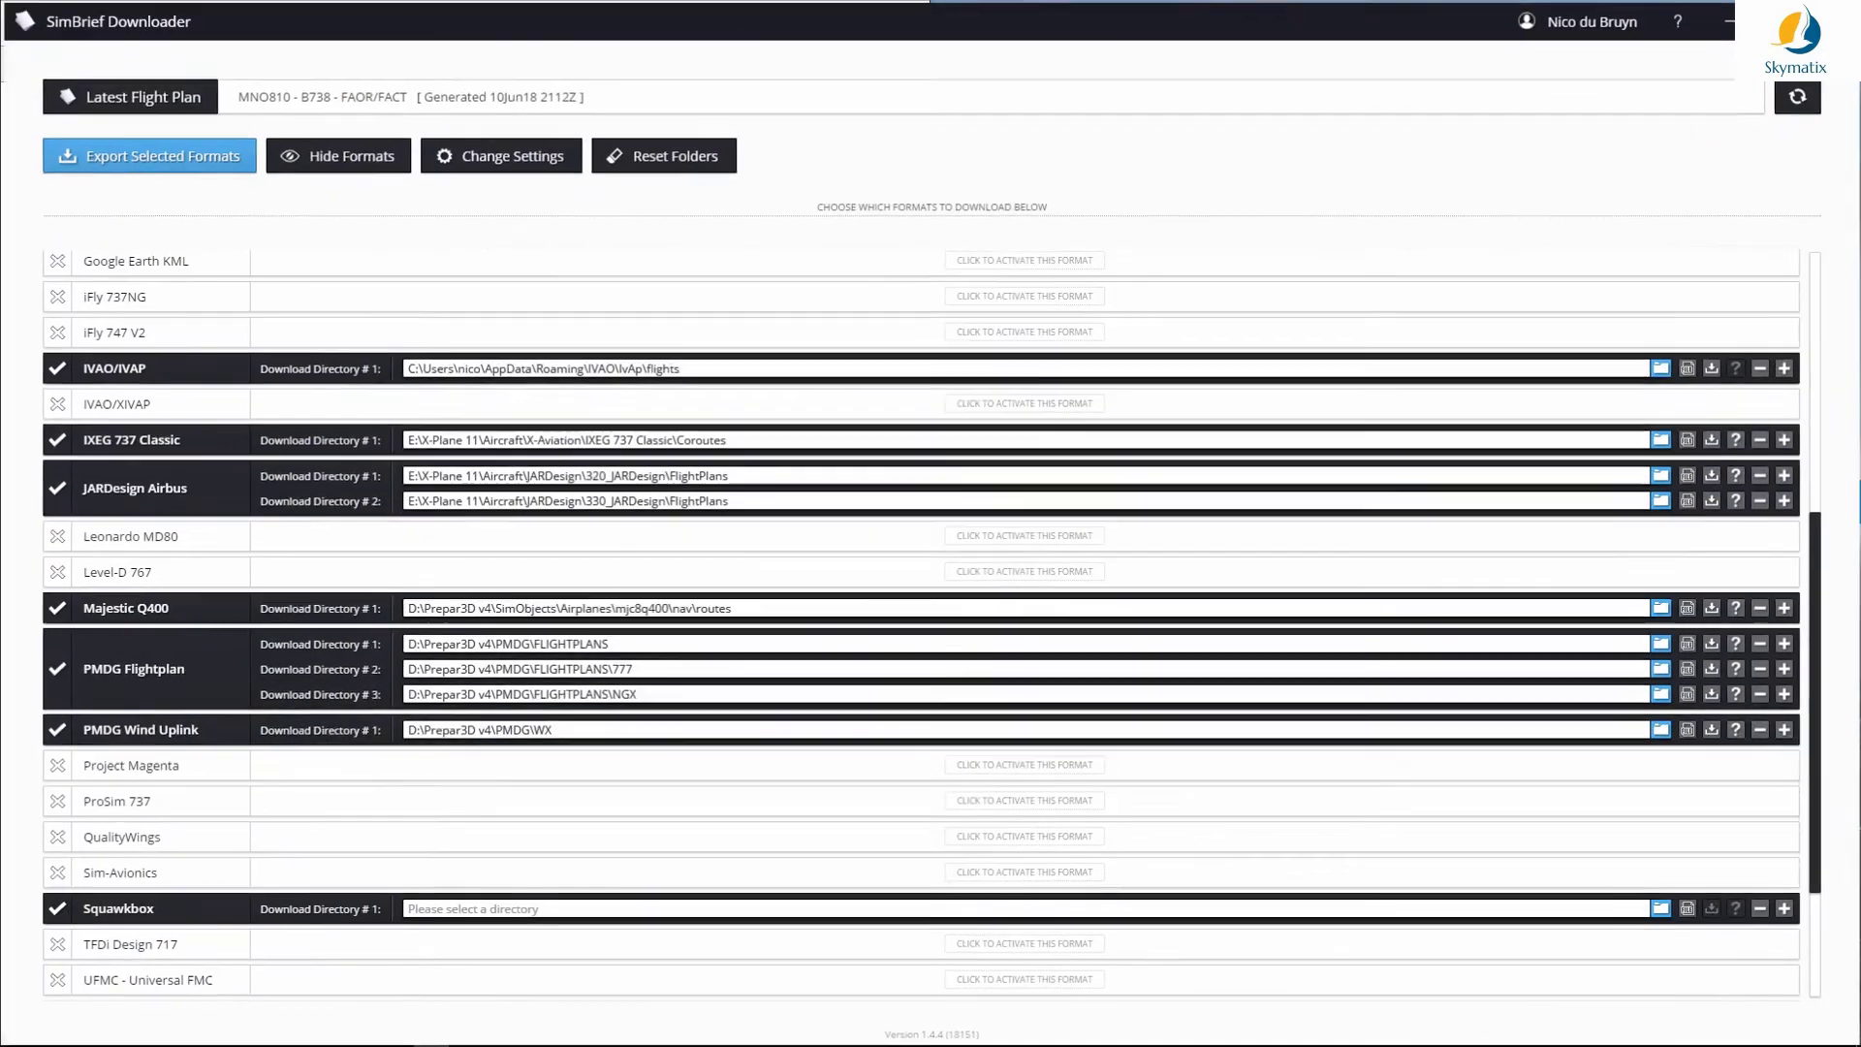
pyautogui.scroll(-3, 919, 620)
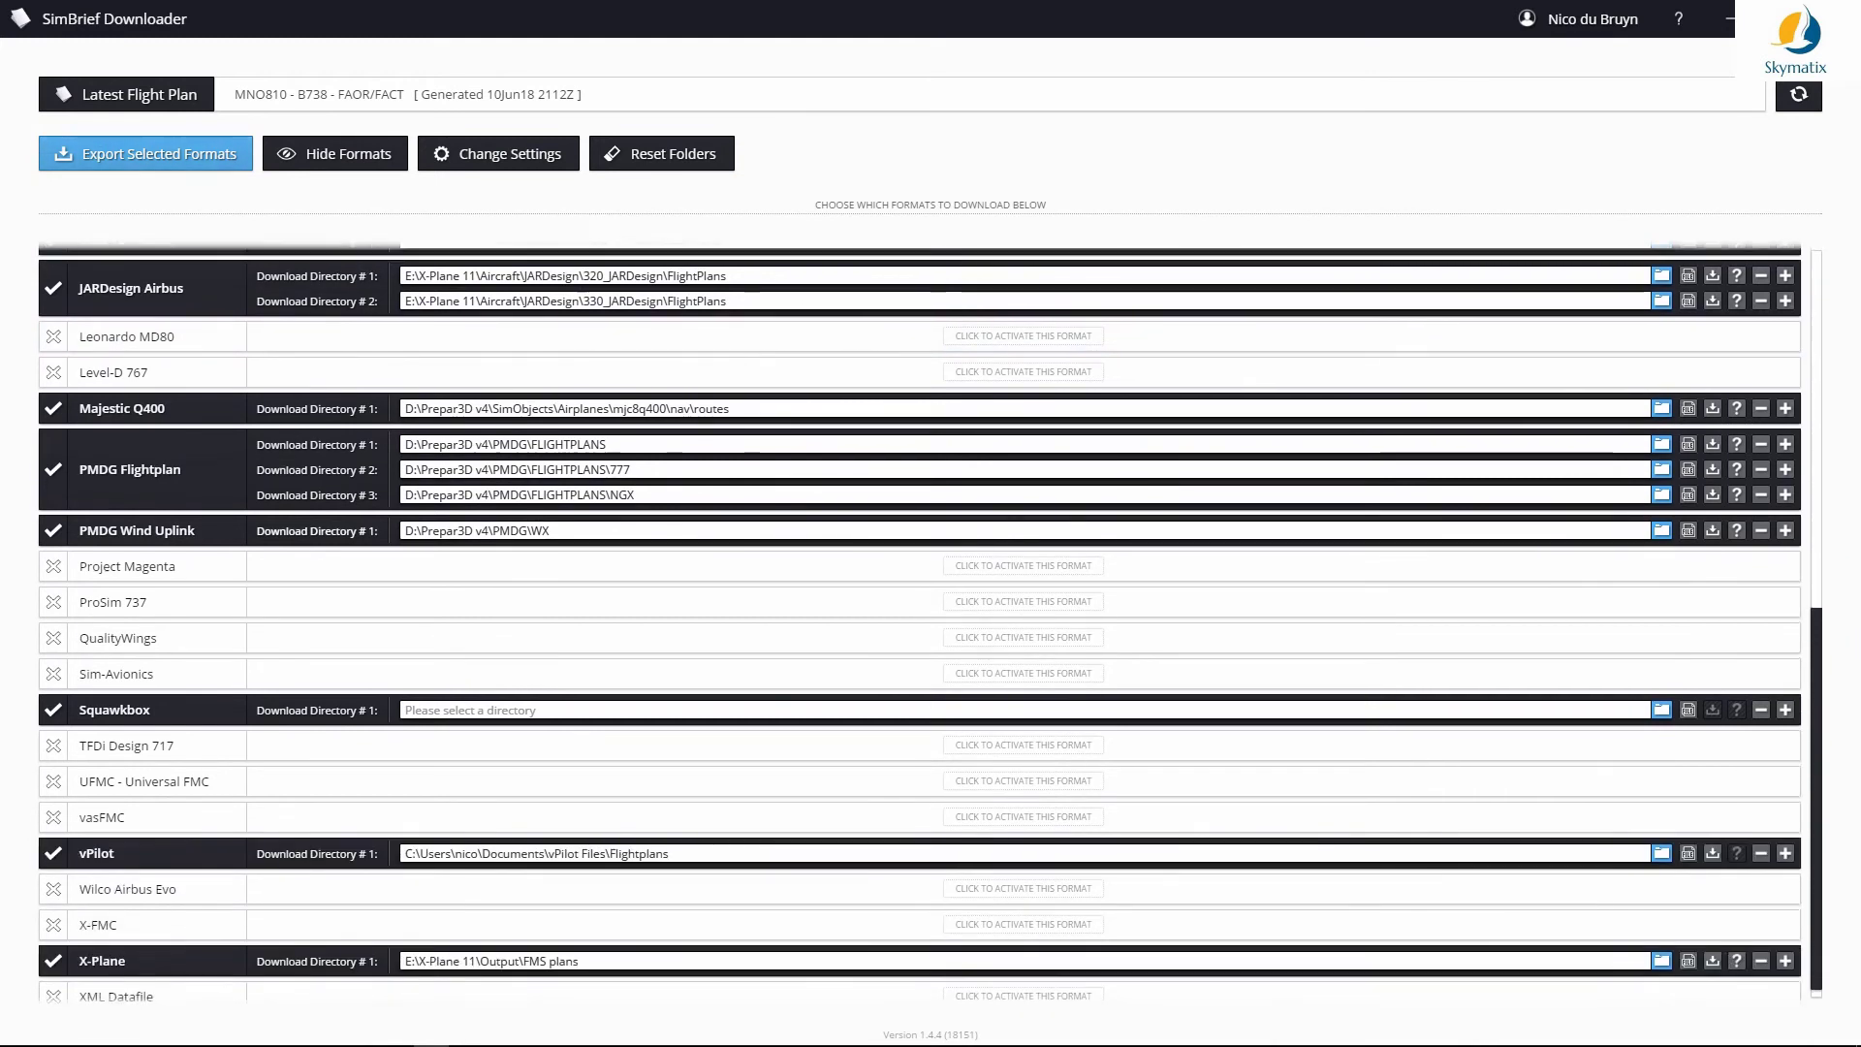
pyautogui.scroll(10, 919, 620)
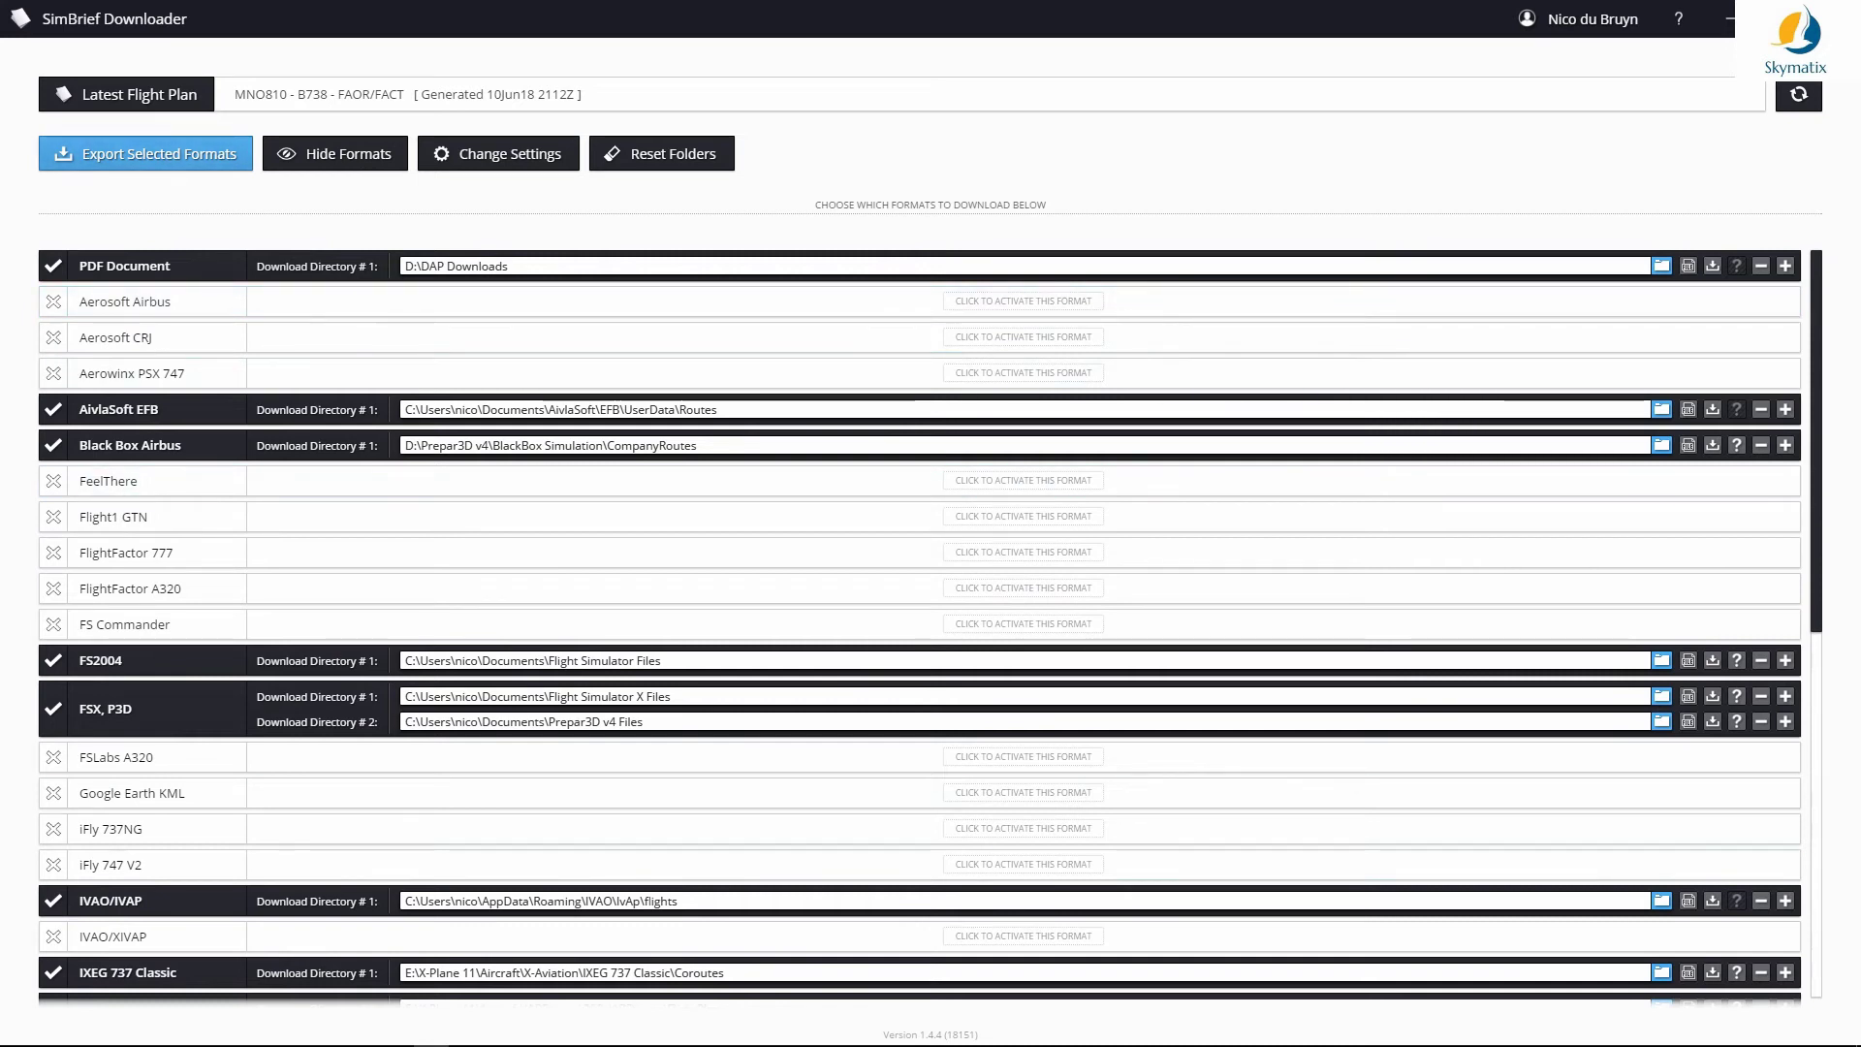
pyautogui.click(339, 154)
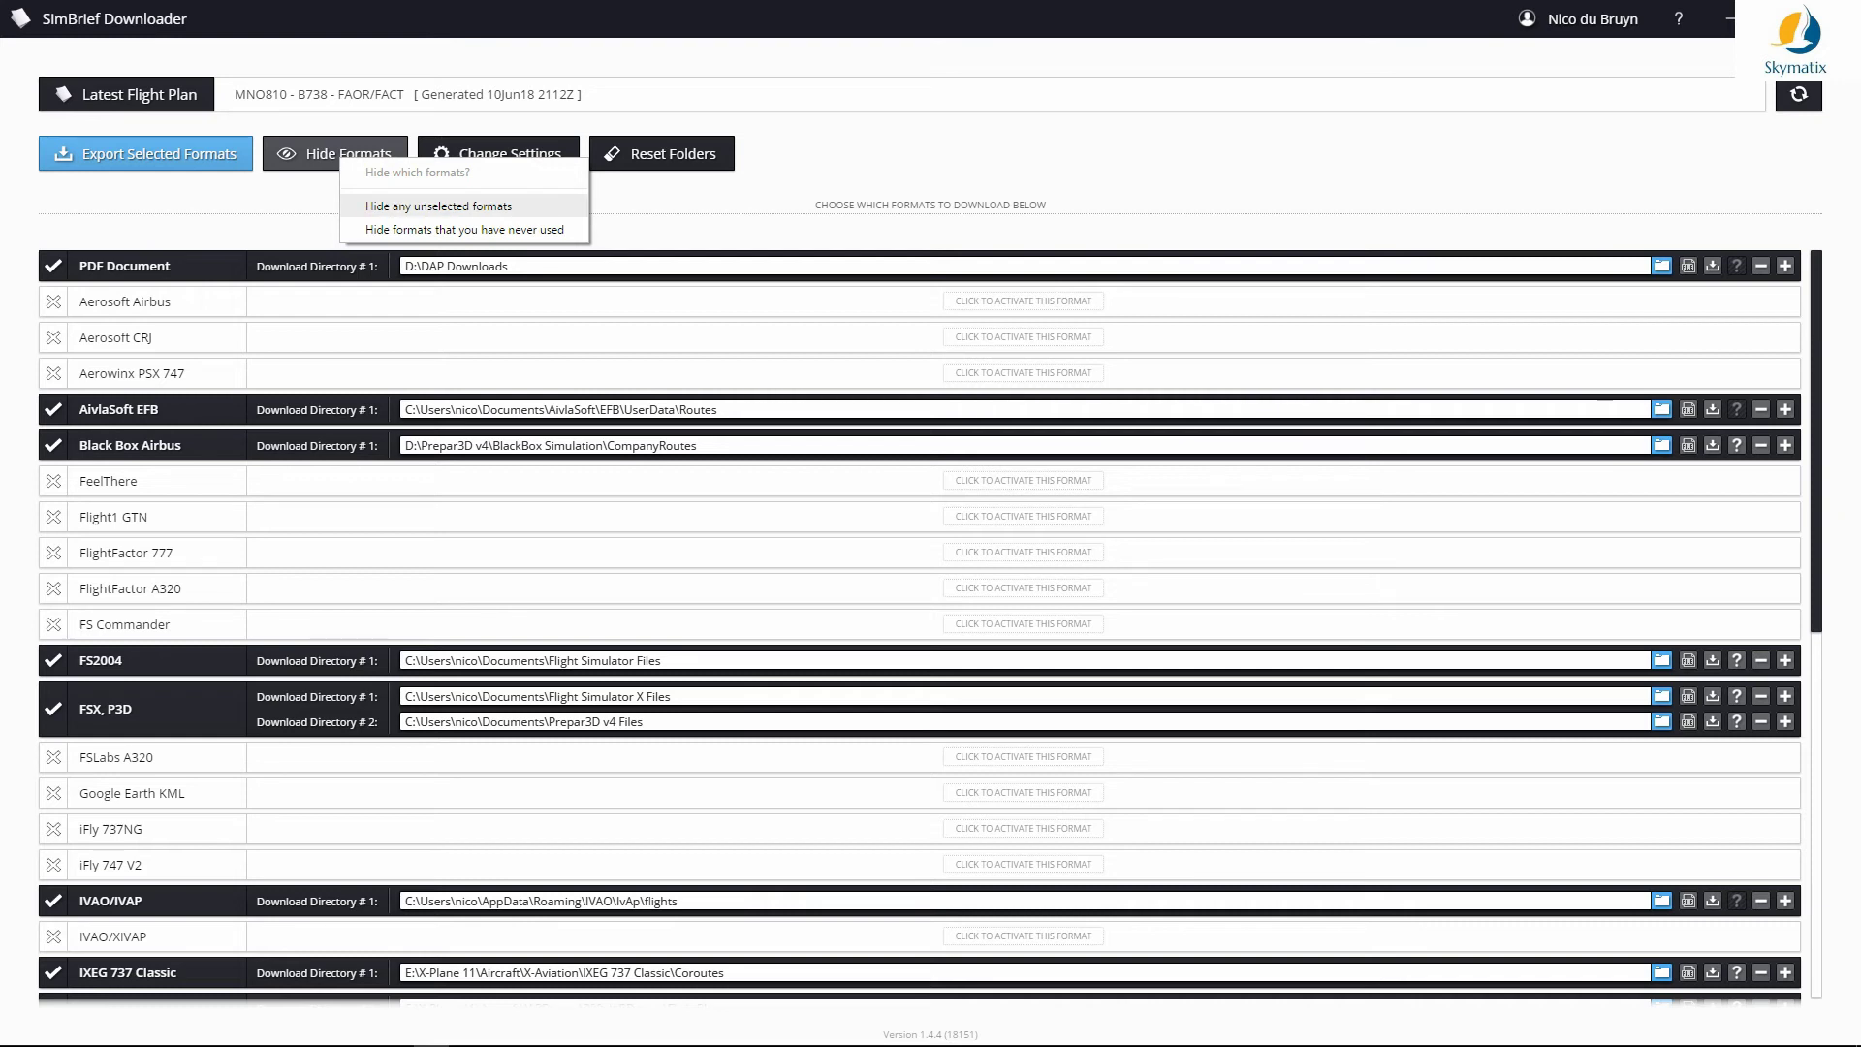
pyautogui.click(438, 206)
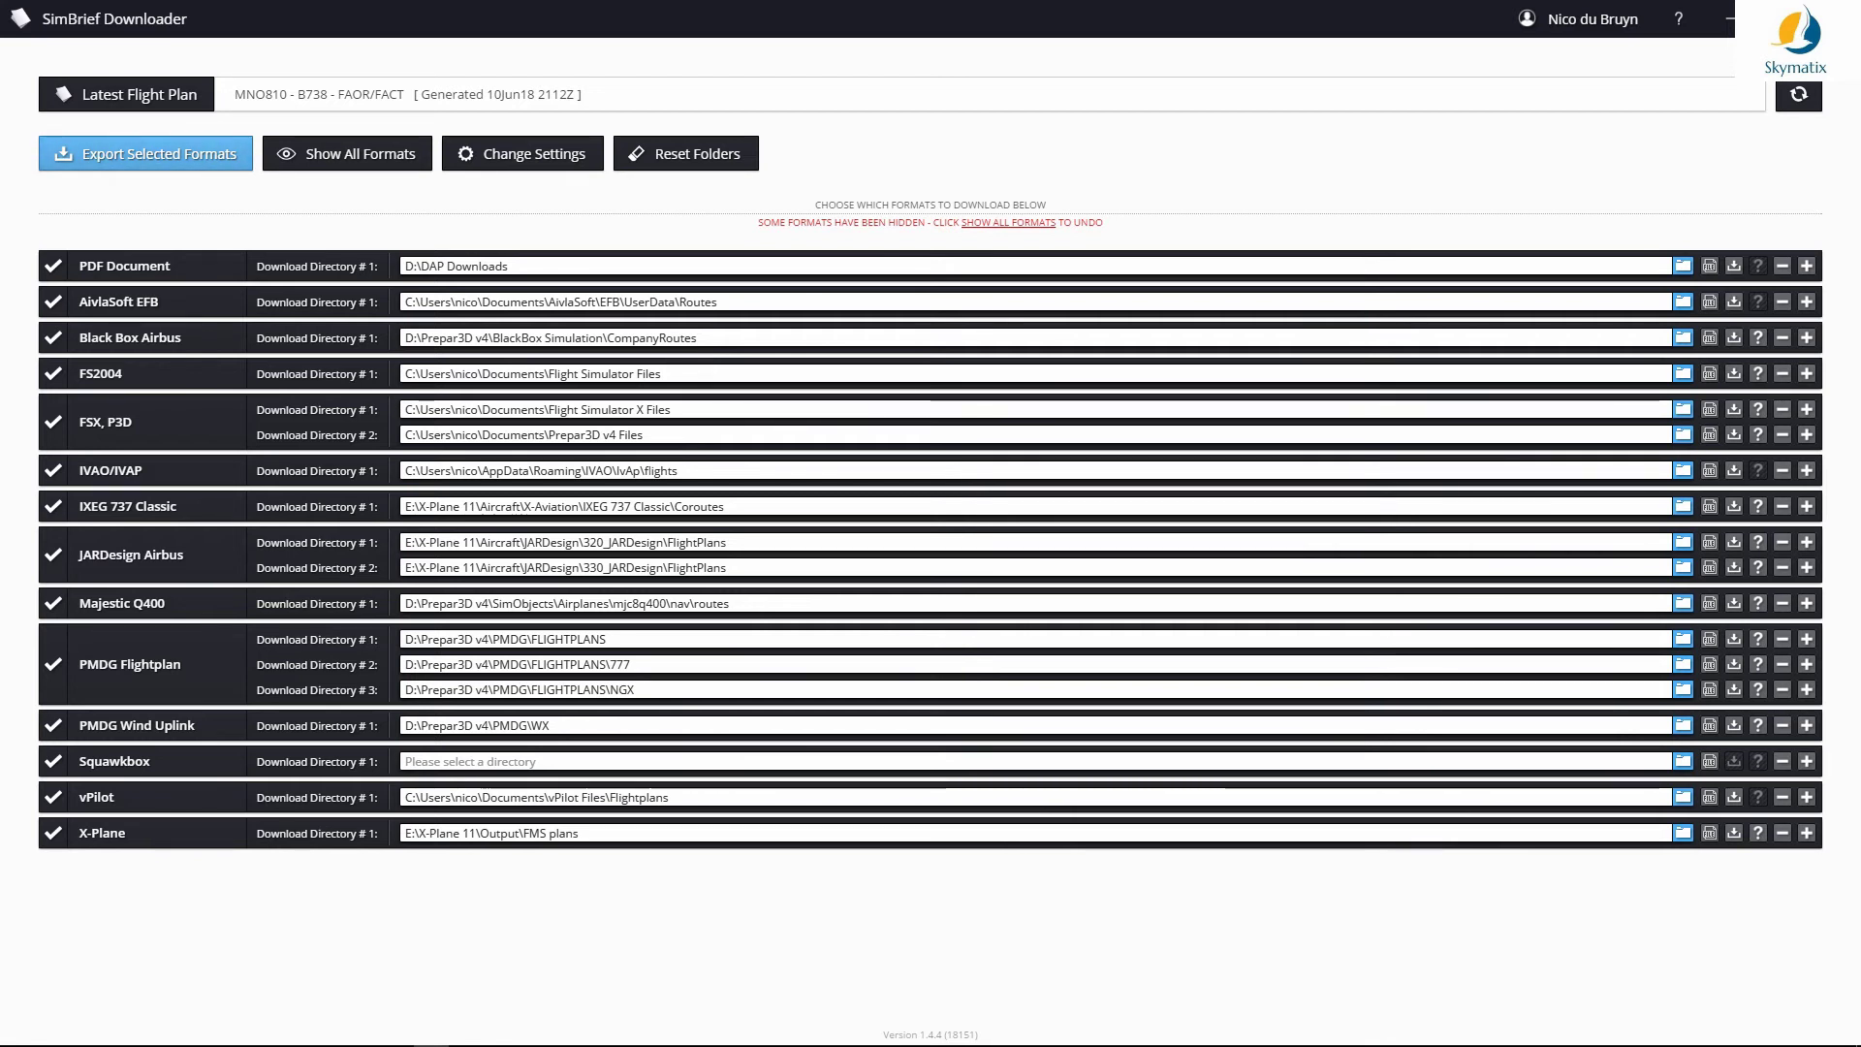
# Step: Export the selected formats of the latest flight plan, dismiss the saved-files report and move the downloader off this screen
pyautogui.click(145, 153)
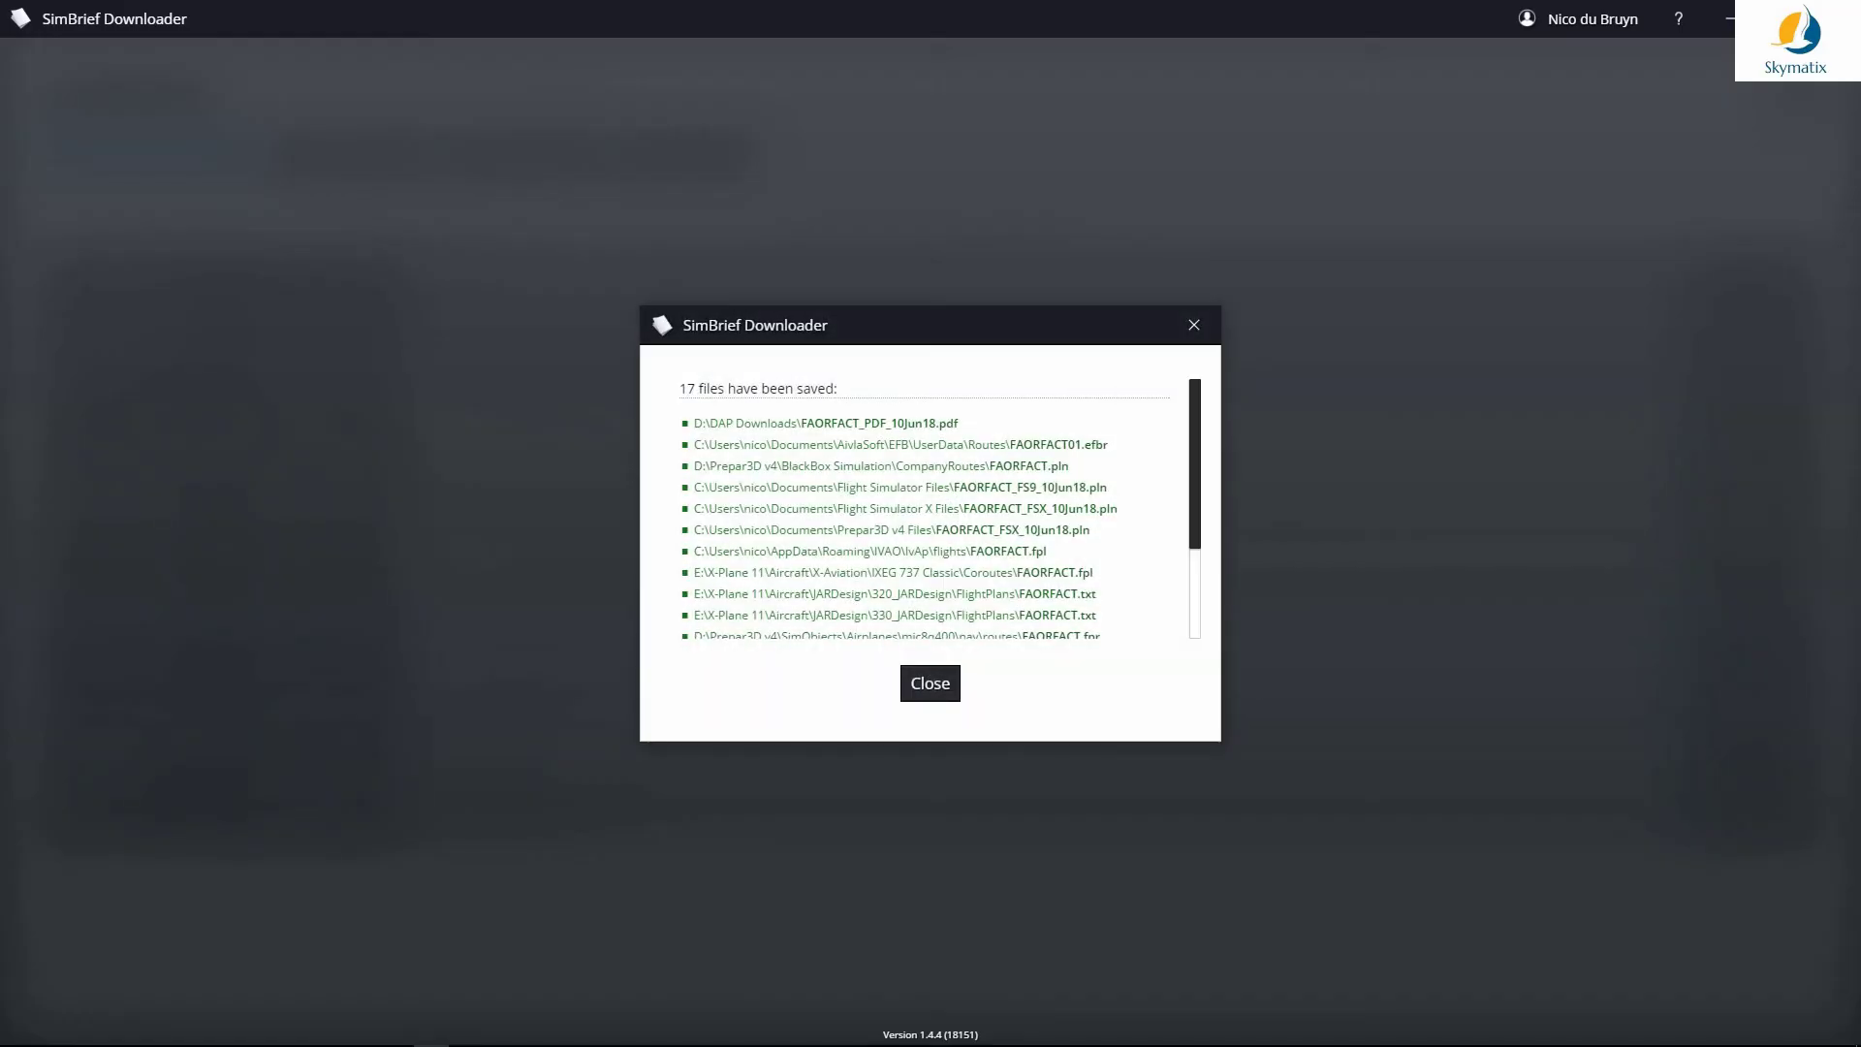
pyautogui.click(930, 683)
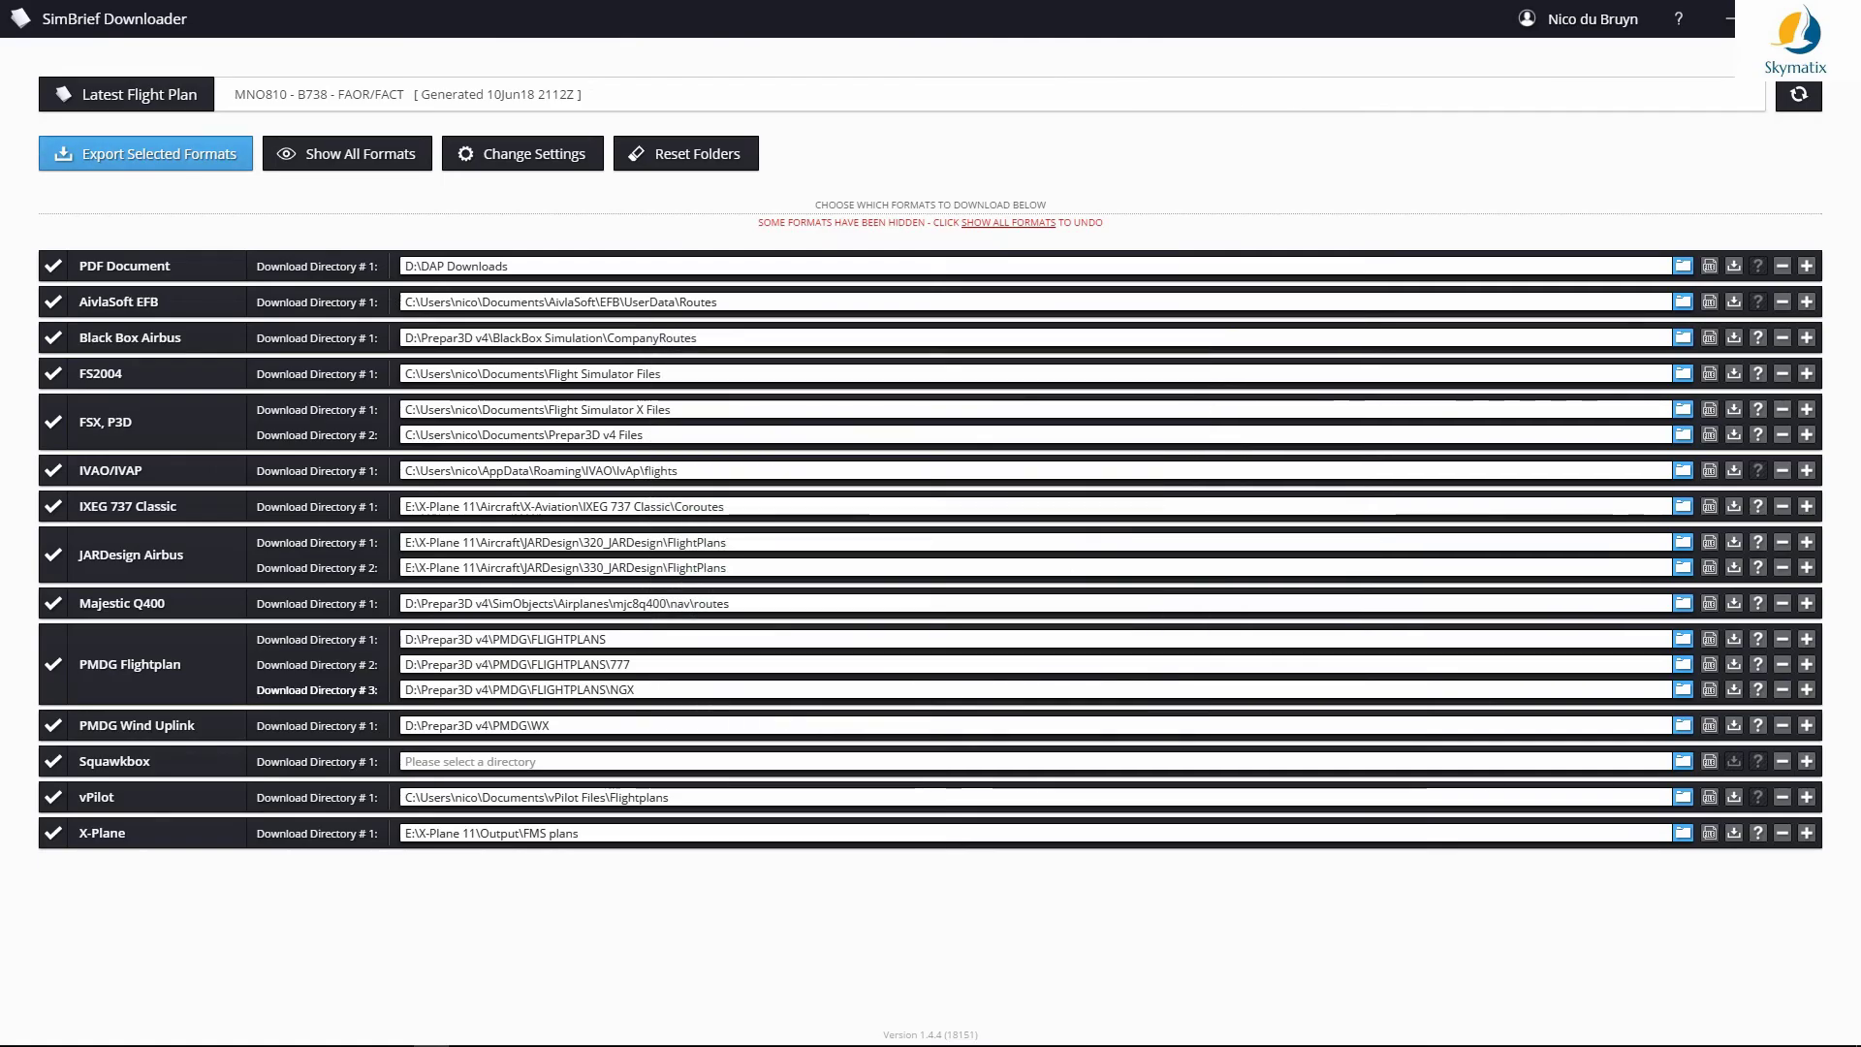
pyautogui.moveTo(1435, 19); pyautogui.dragTo(1860, 58)
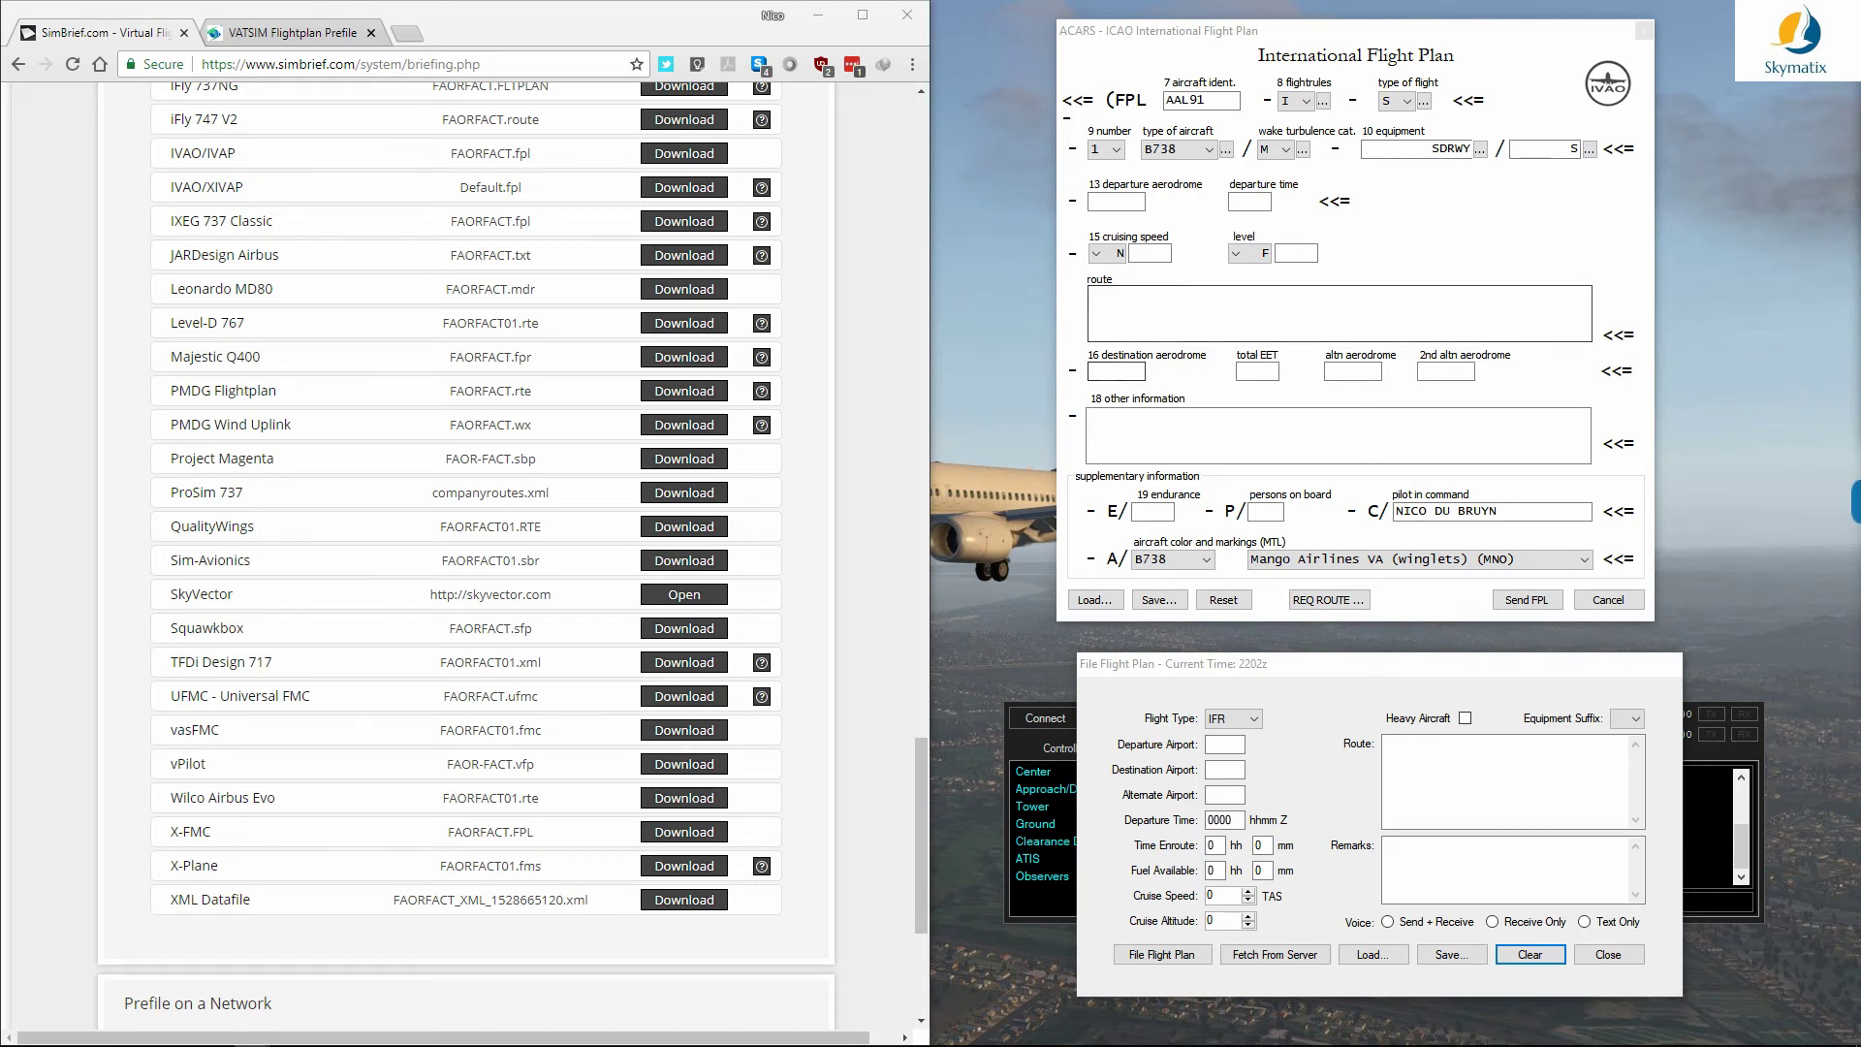
# Step: Load FAORFACT.fpl into the ICAO International Flight Plan form and FAOR-FACT.vfp into the File Flight Plan form
pyautogui.click(1096, 600)
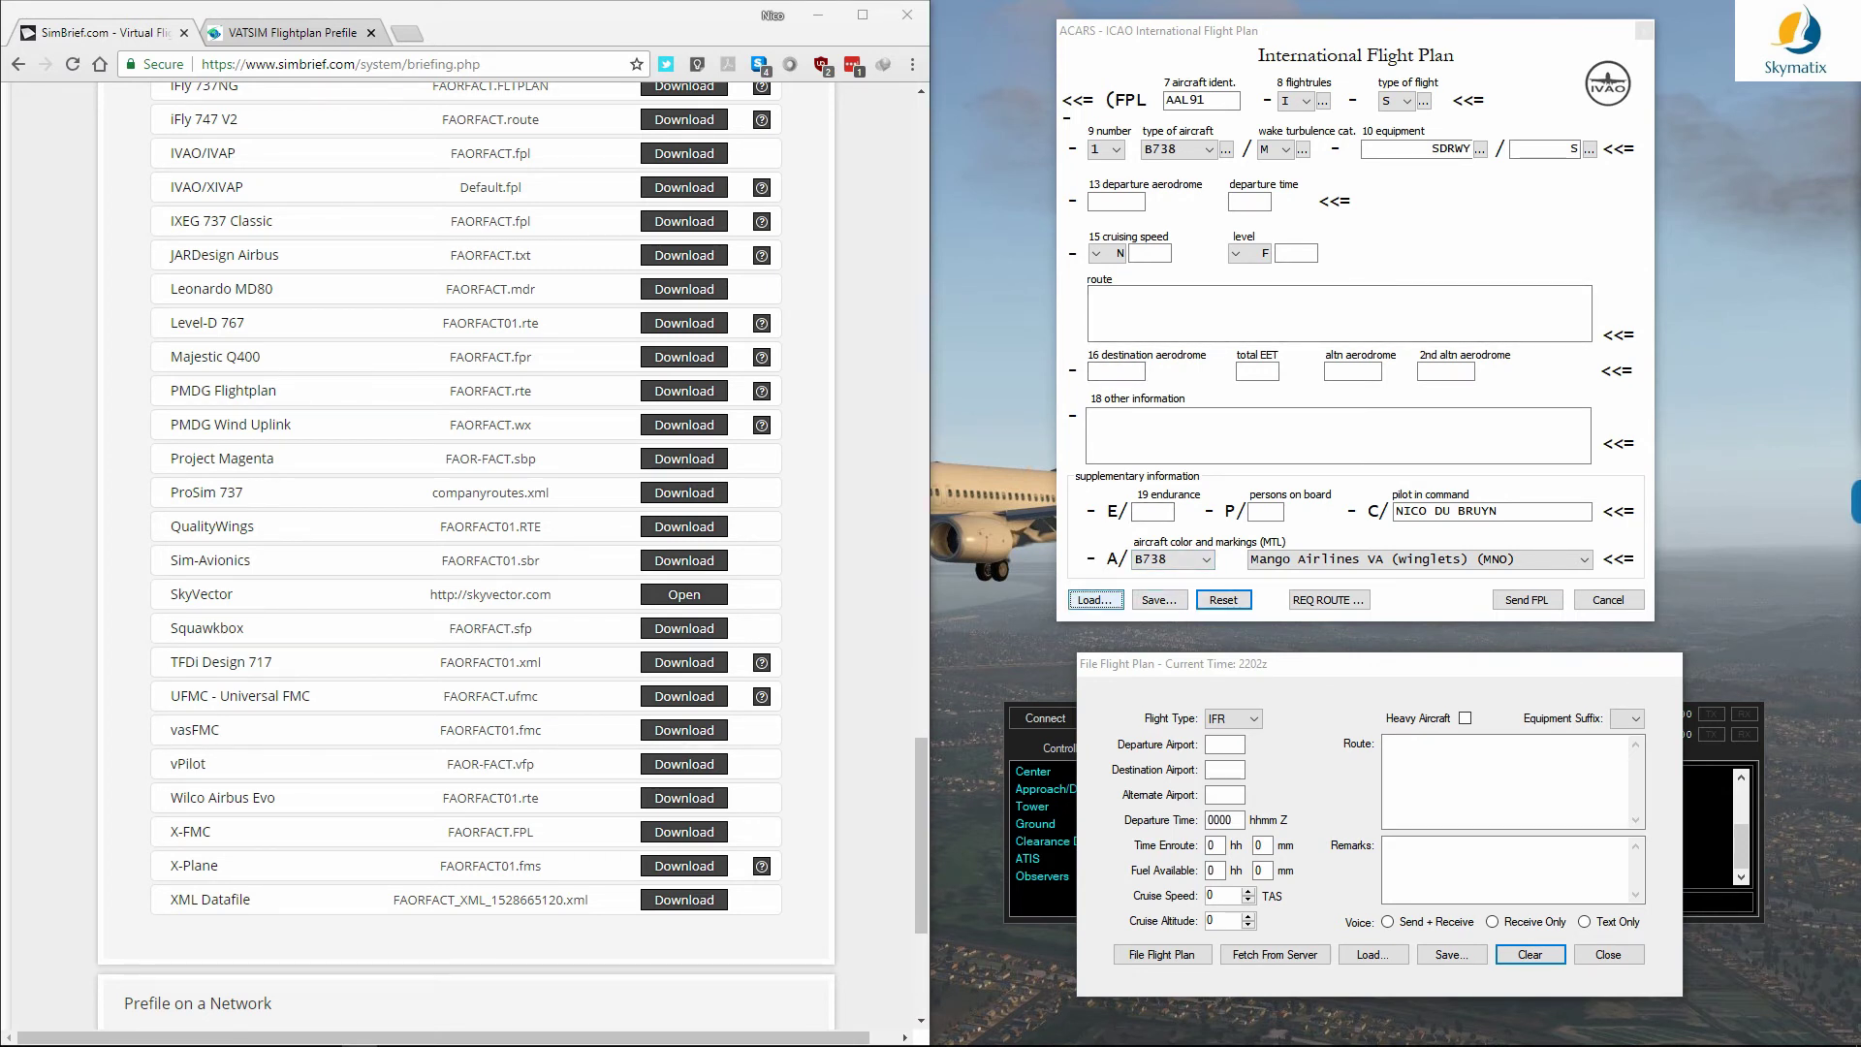
pyautogui.moveTo(1526, 153); pyautogui.dragTo(1092, 200)
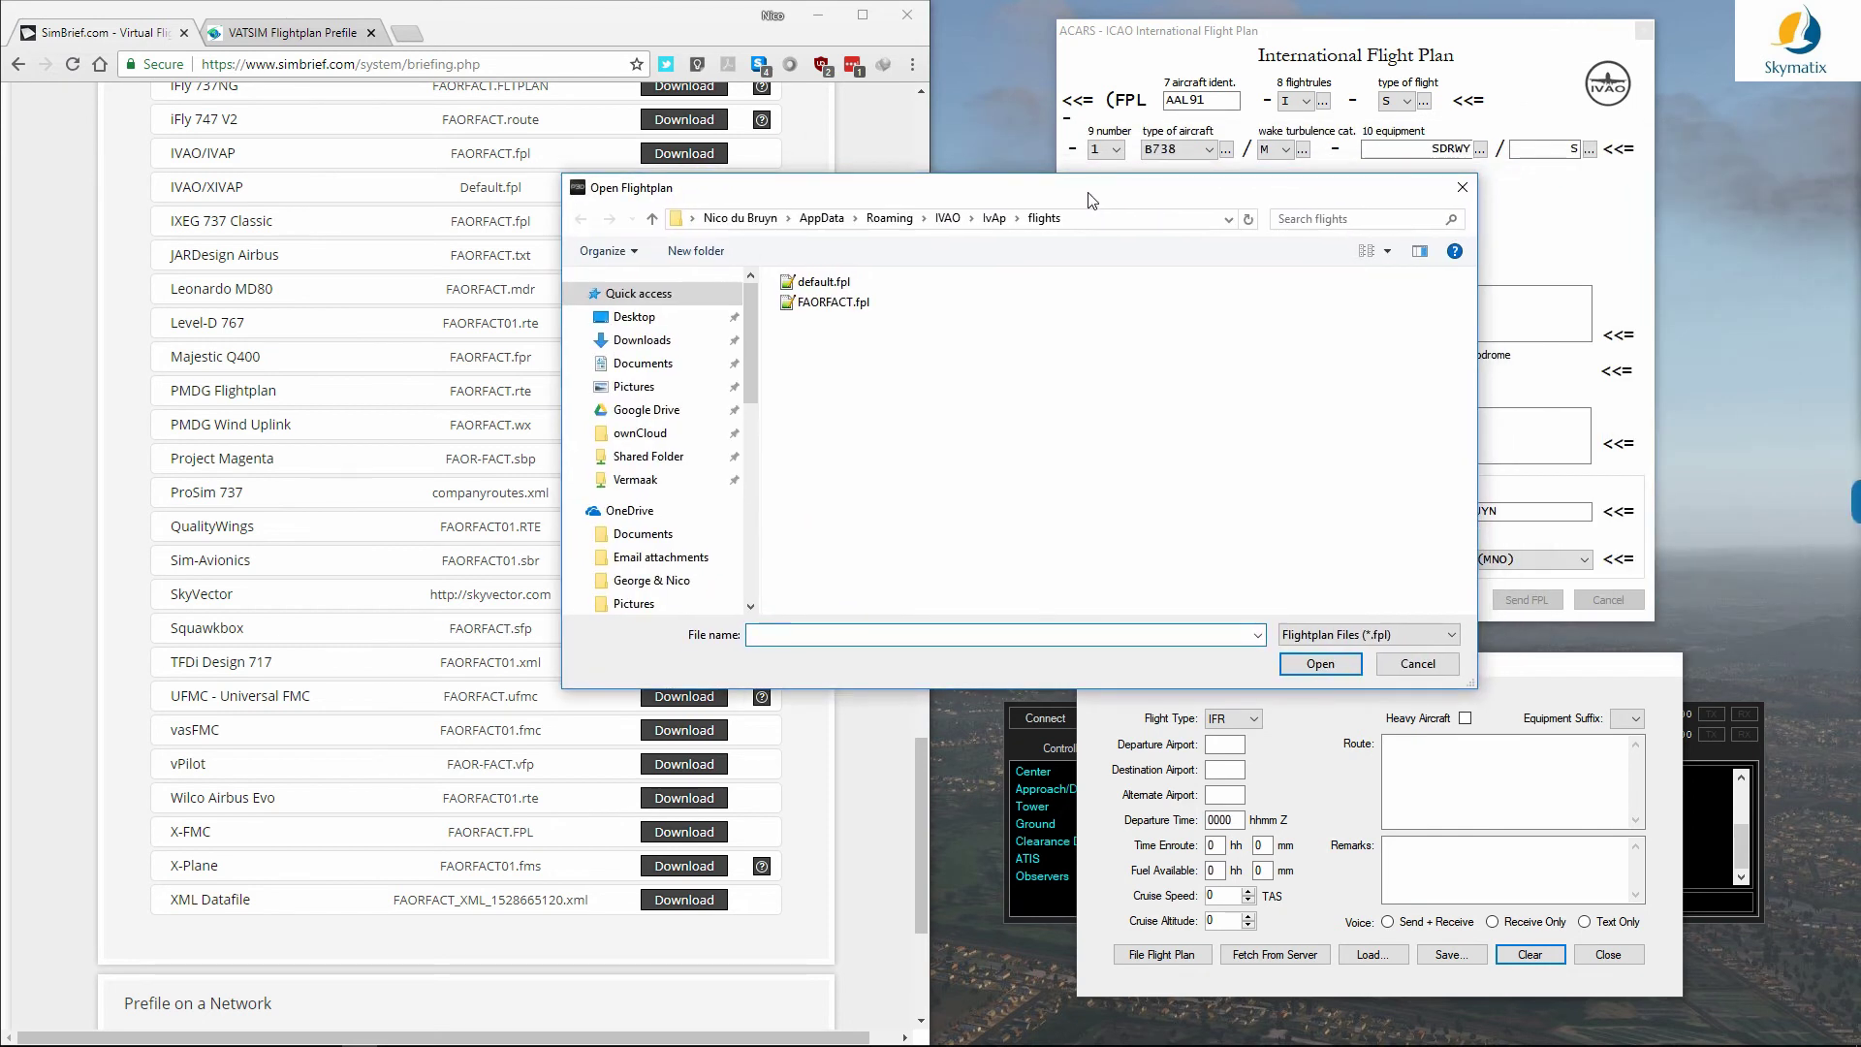
pyautogui.doubleClick(834, 302)
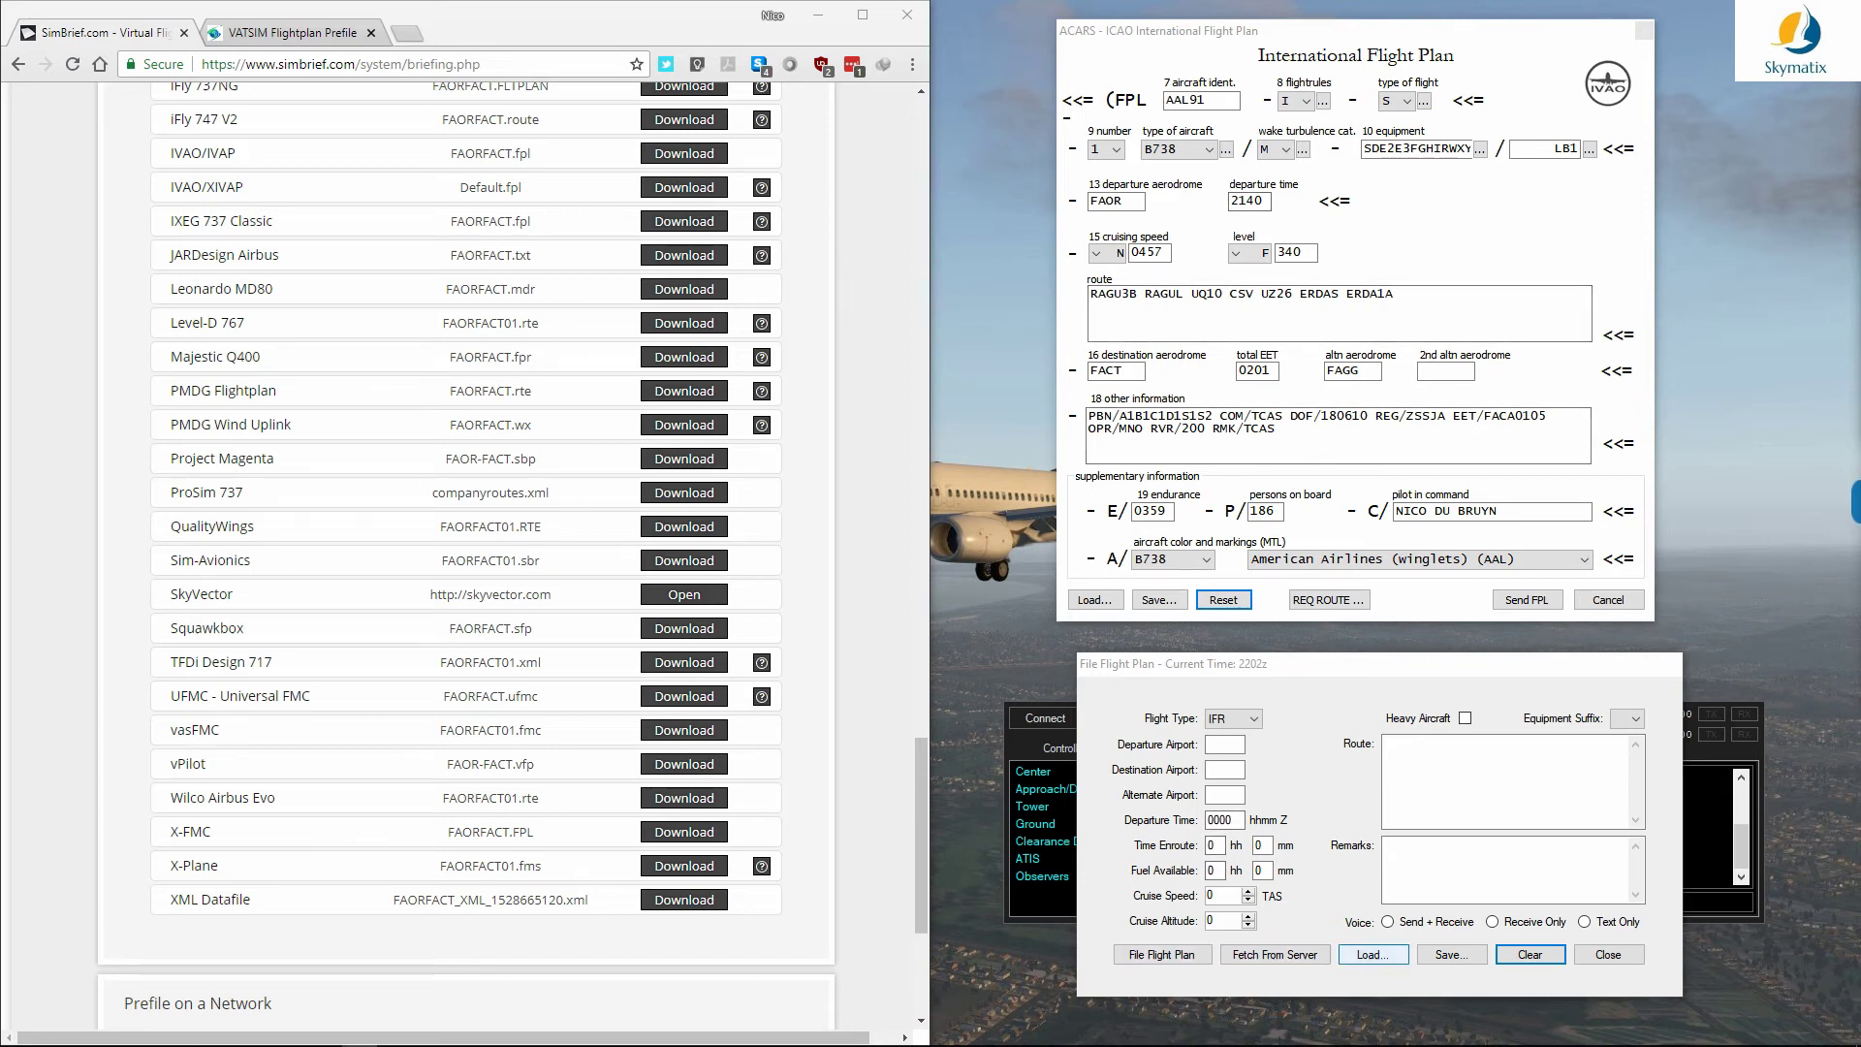
pyautogui.click(1370, 954)
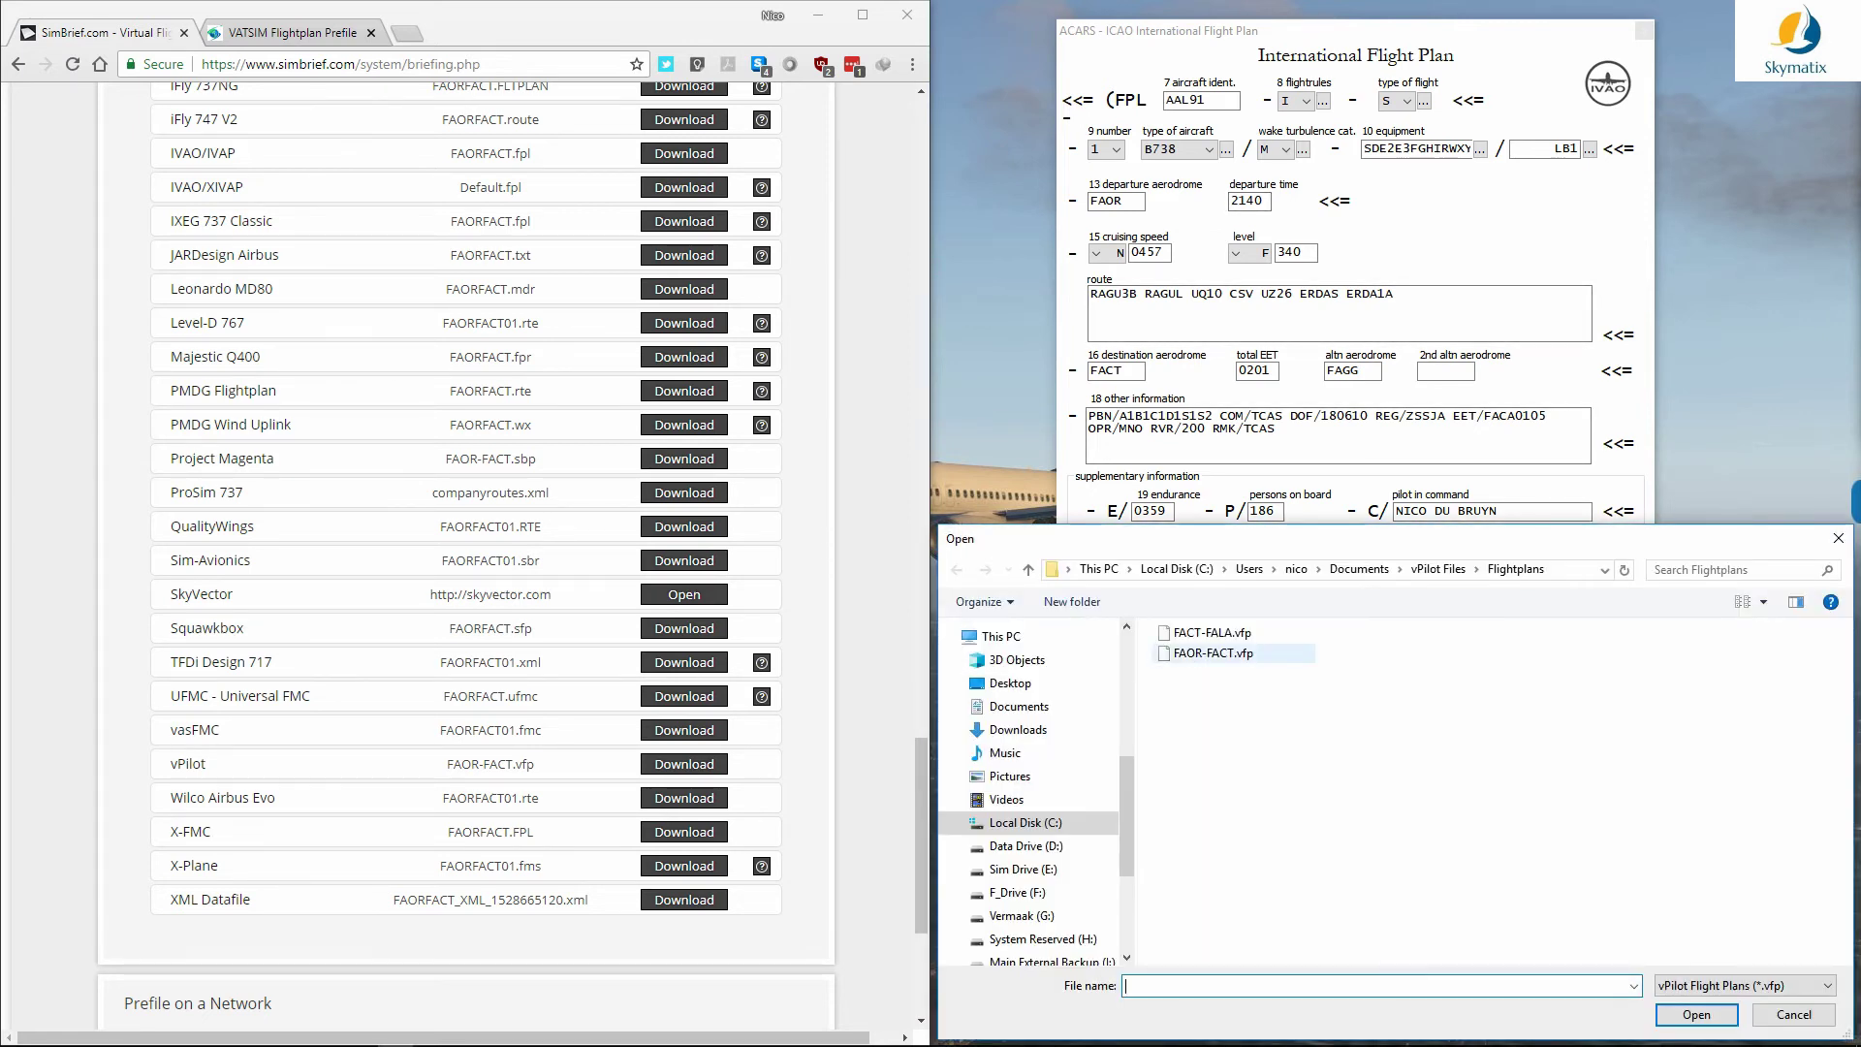
pyautogui.doubleClick(1213, 654)
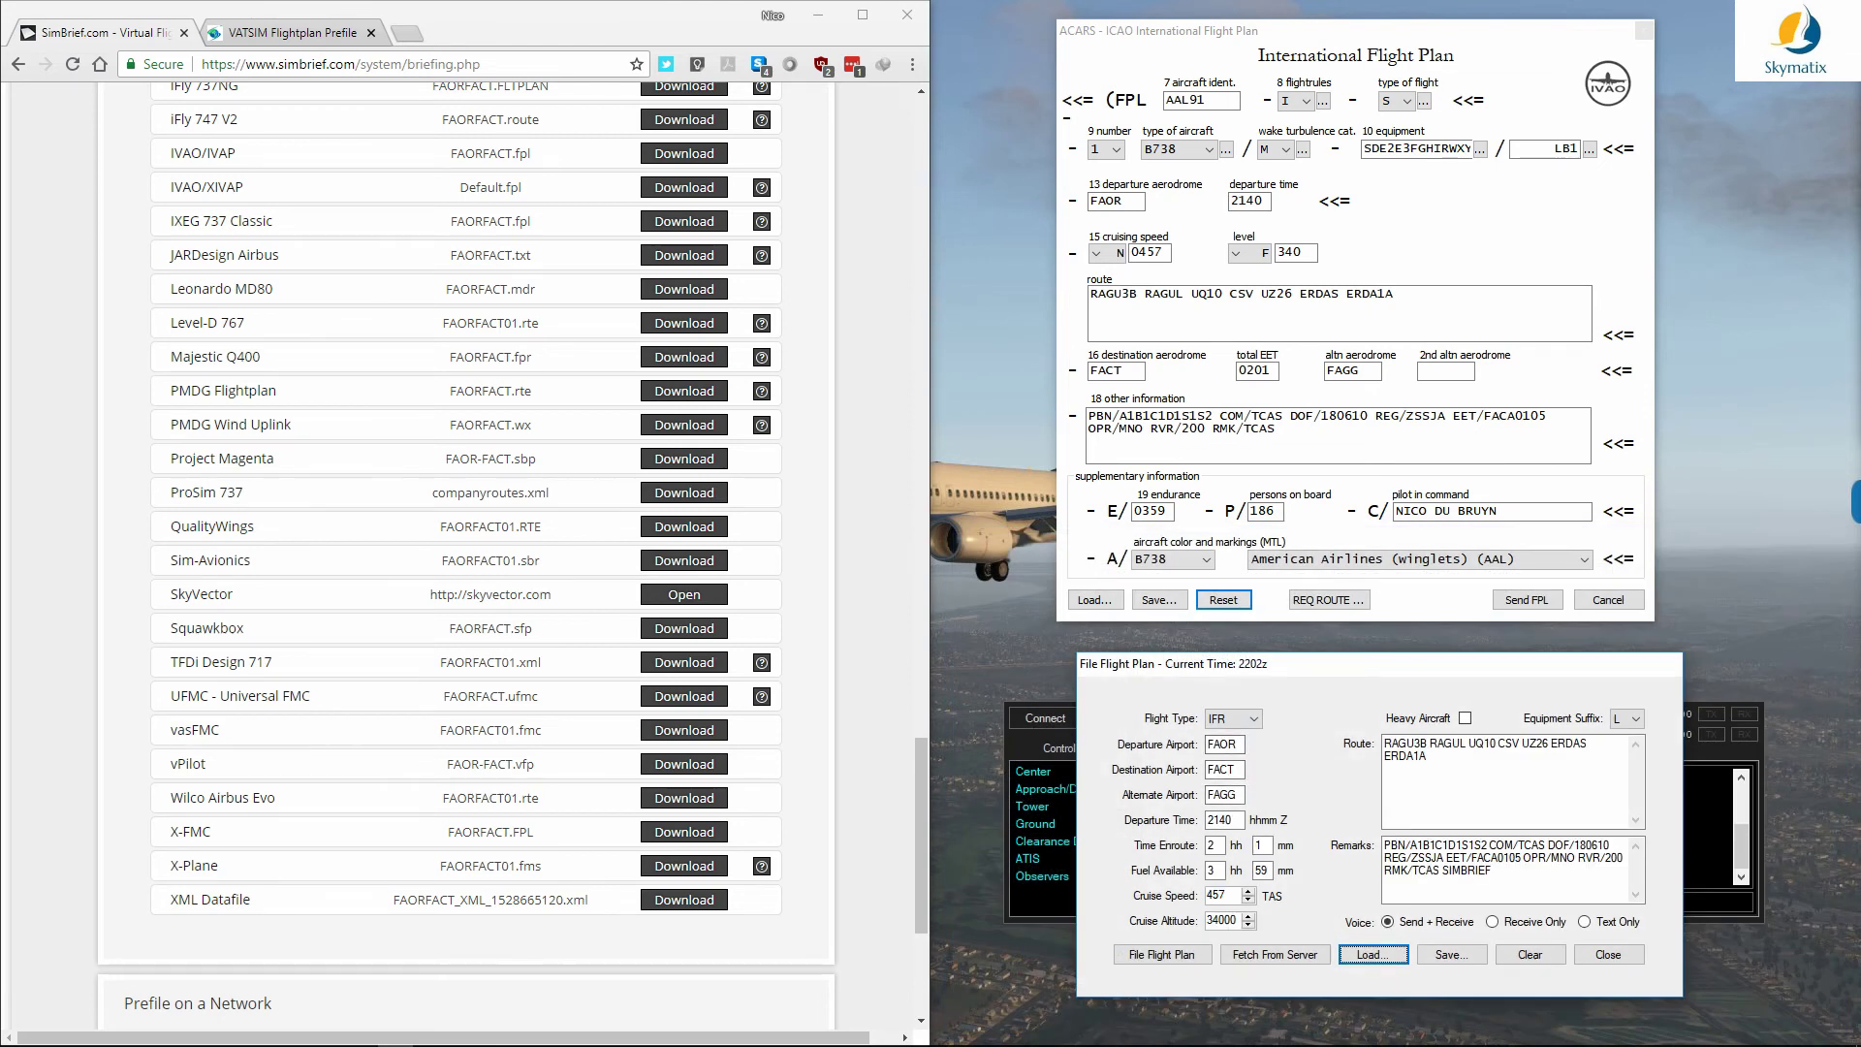
# Step: Highlight the imported other information in the ICAO form and the remarks in the File Flight Plan form
pyautogui.tripleClick(1319, 422)
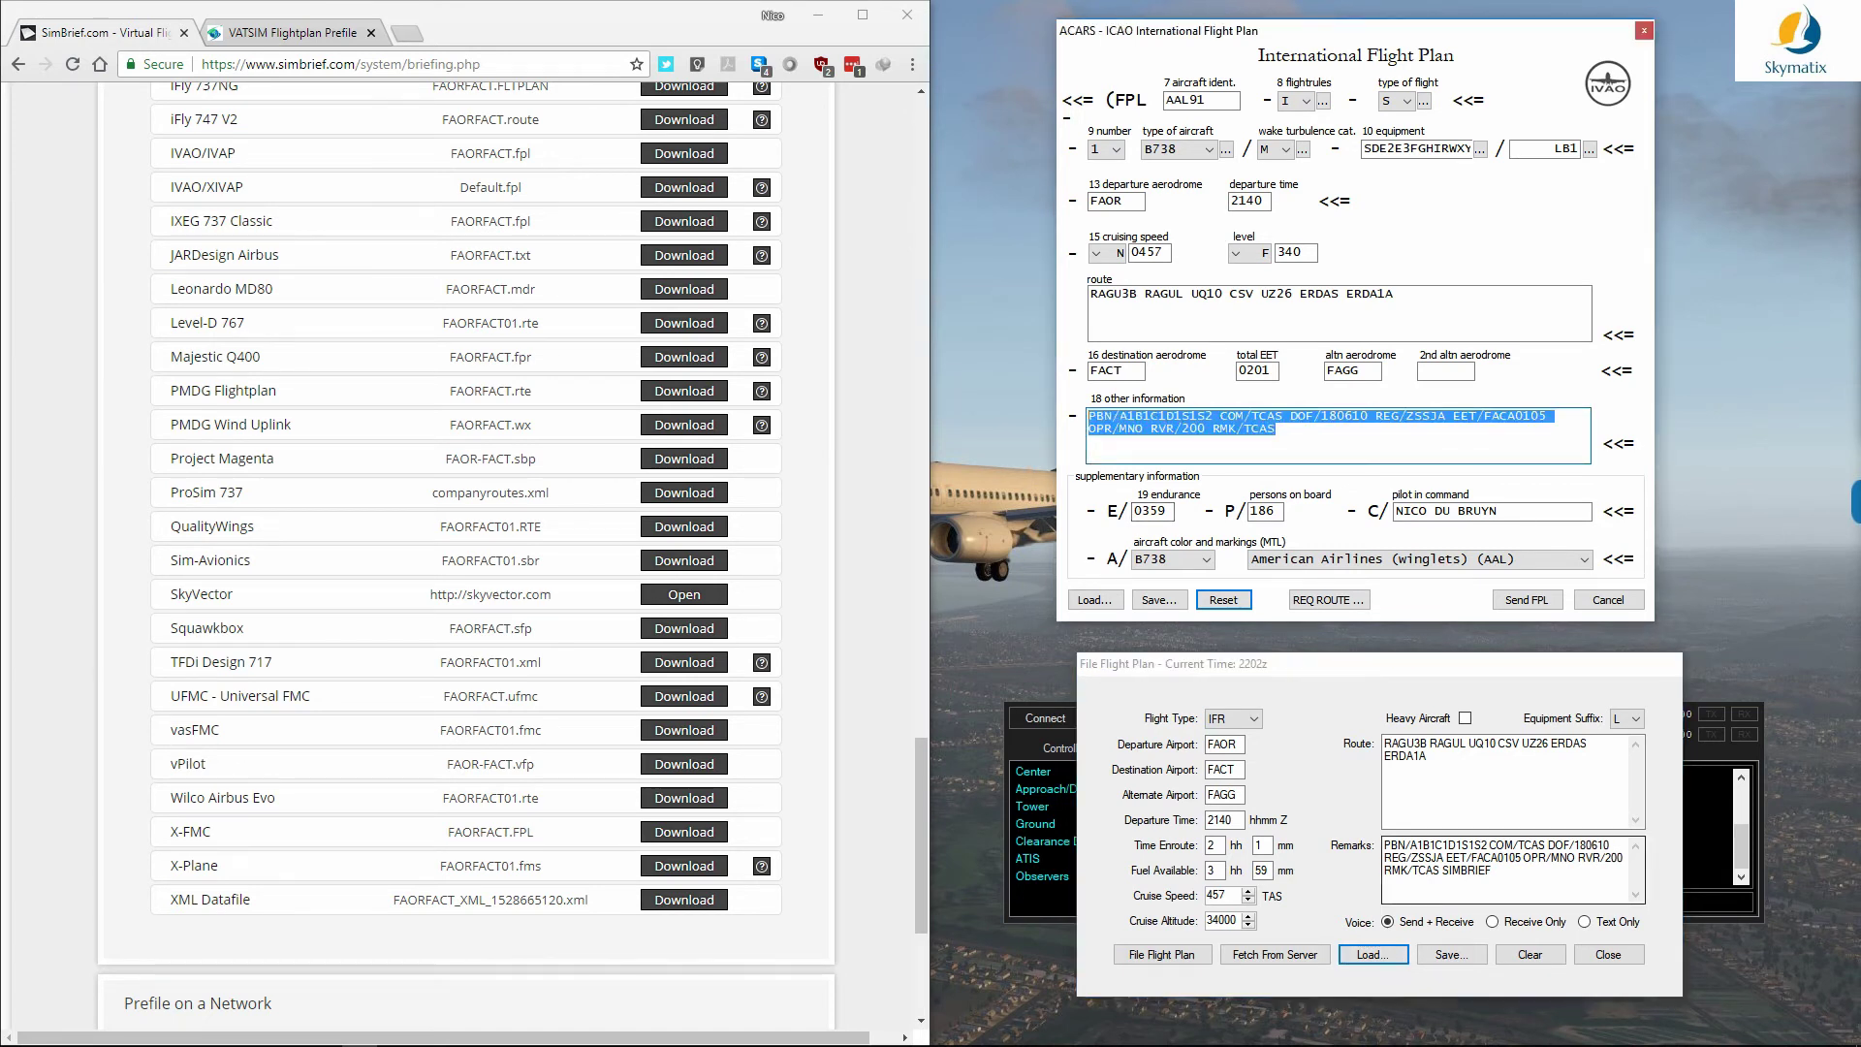
pyautogui.tripleClick(1503, 857)
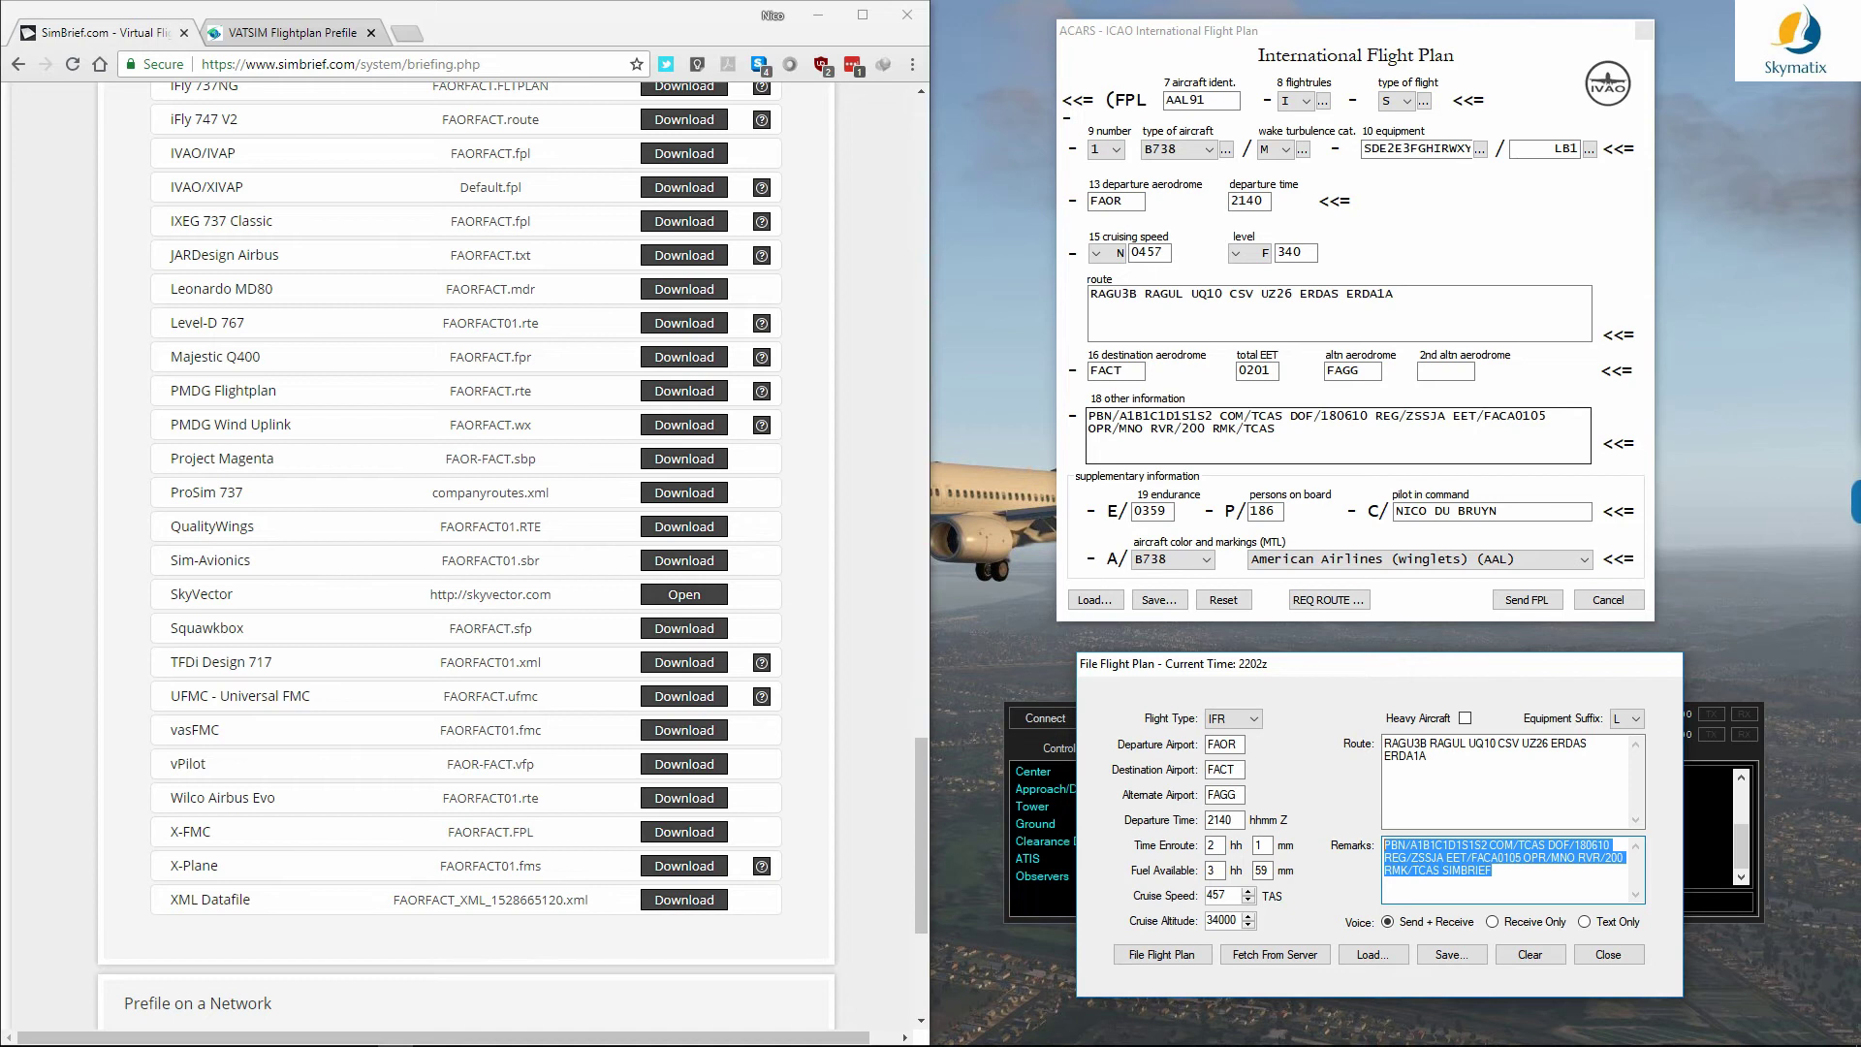
pyautogui.click(1278, 429)
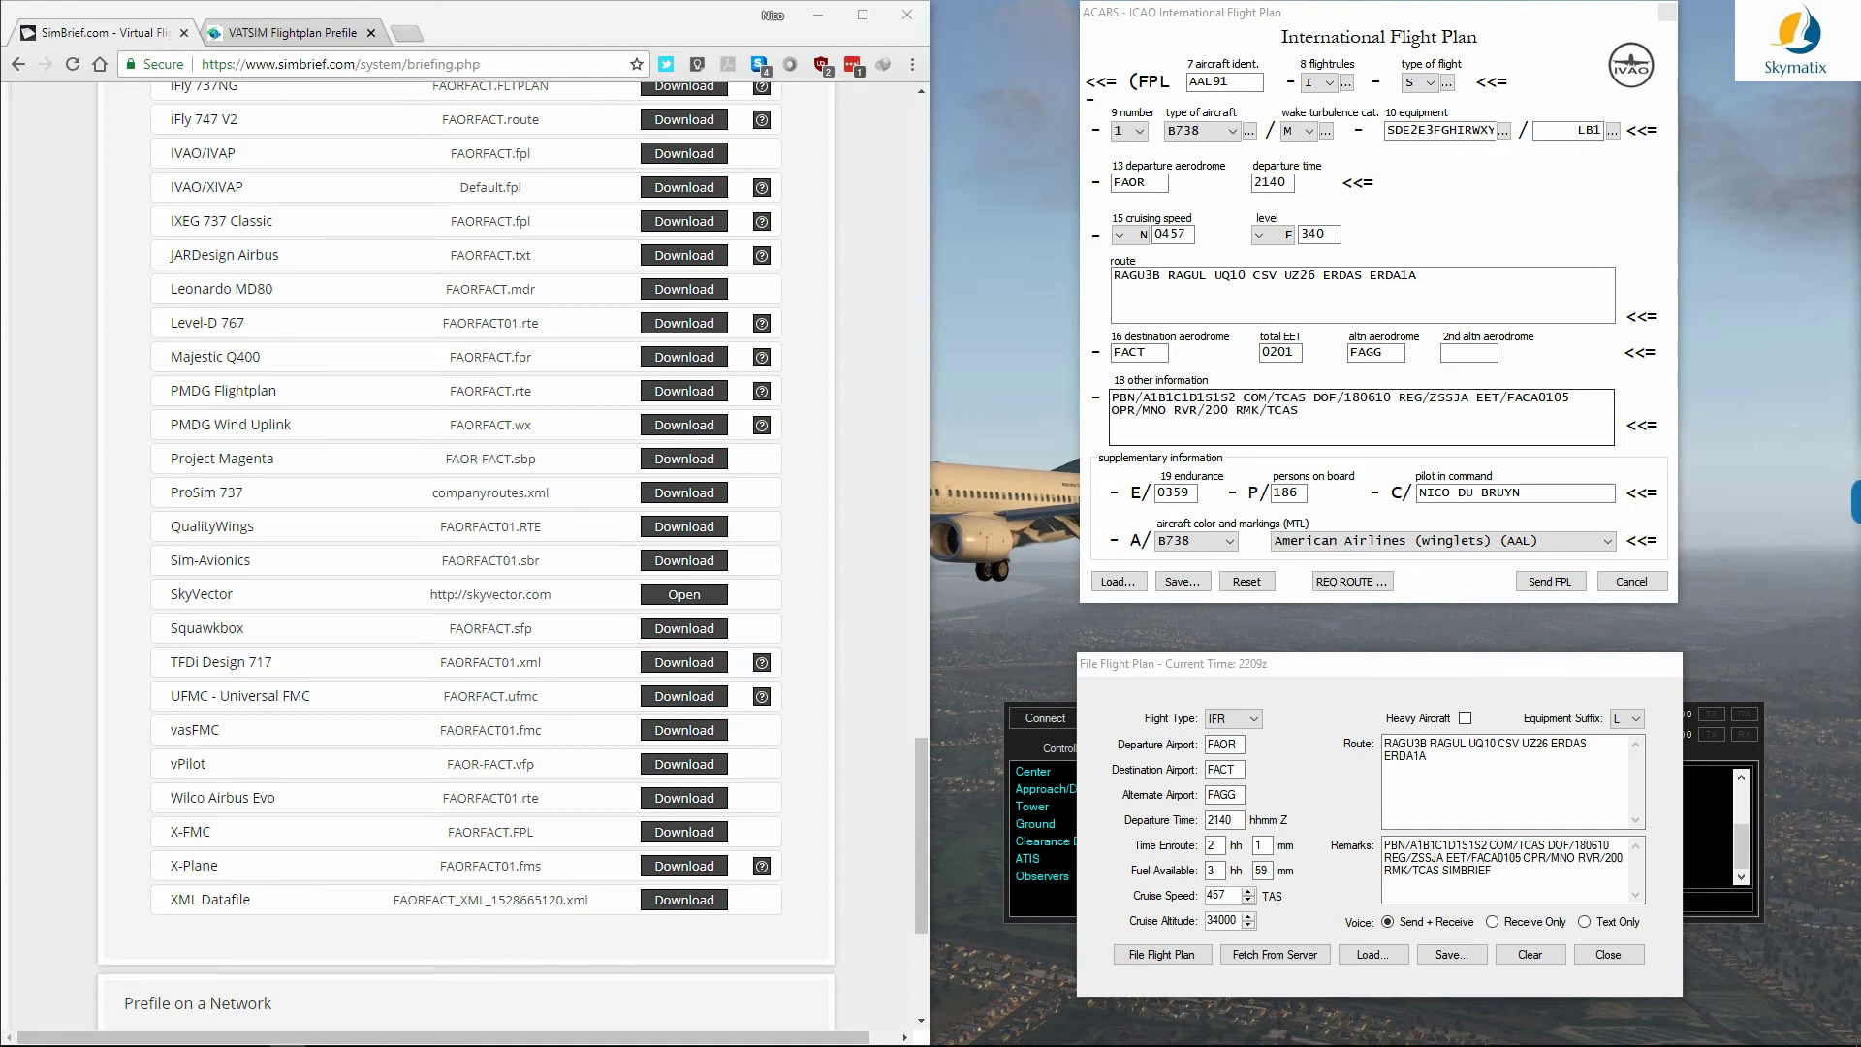
# Step: Insert the line "// NEW PILOT //" above the ICAO form's other information and above the File Flight Plan remarks
pyautogui.click(1362, 419)
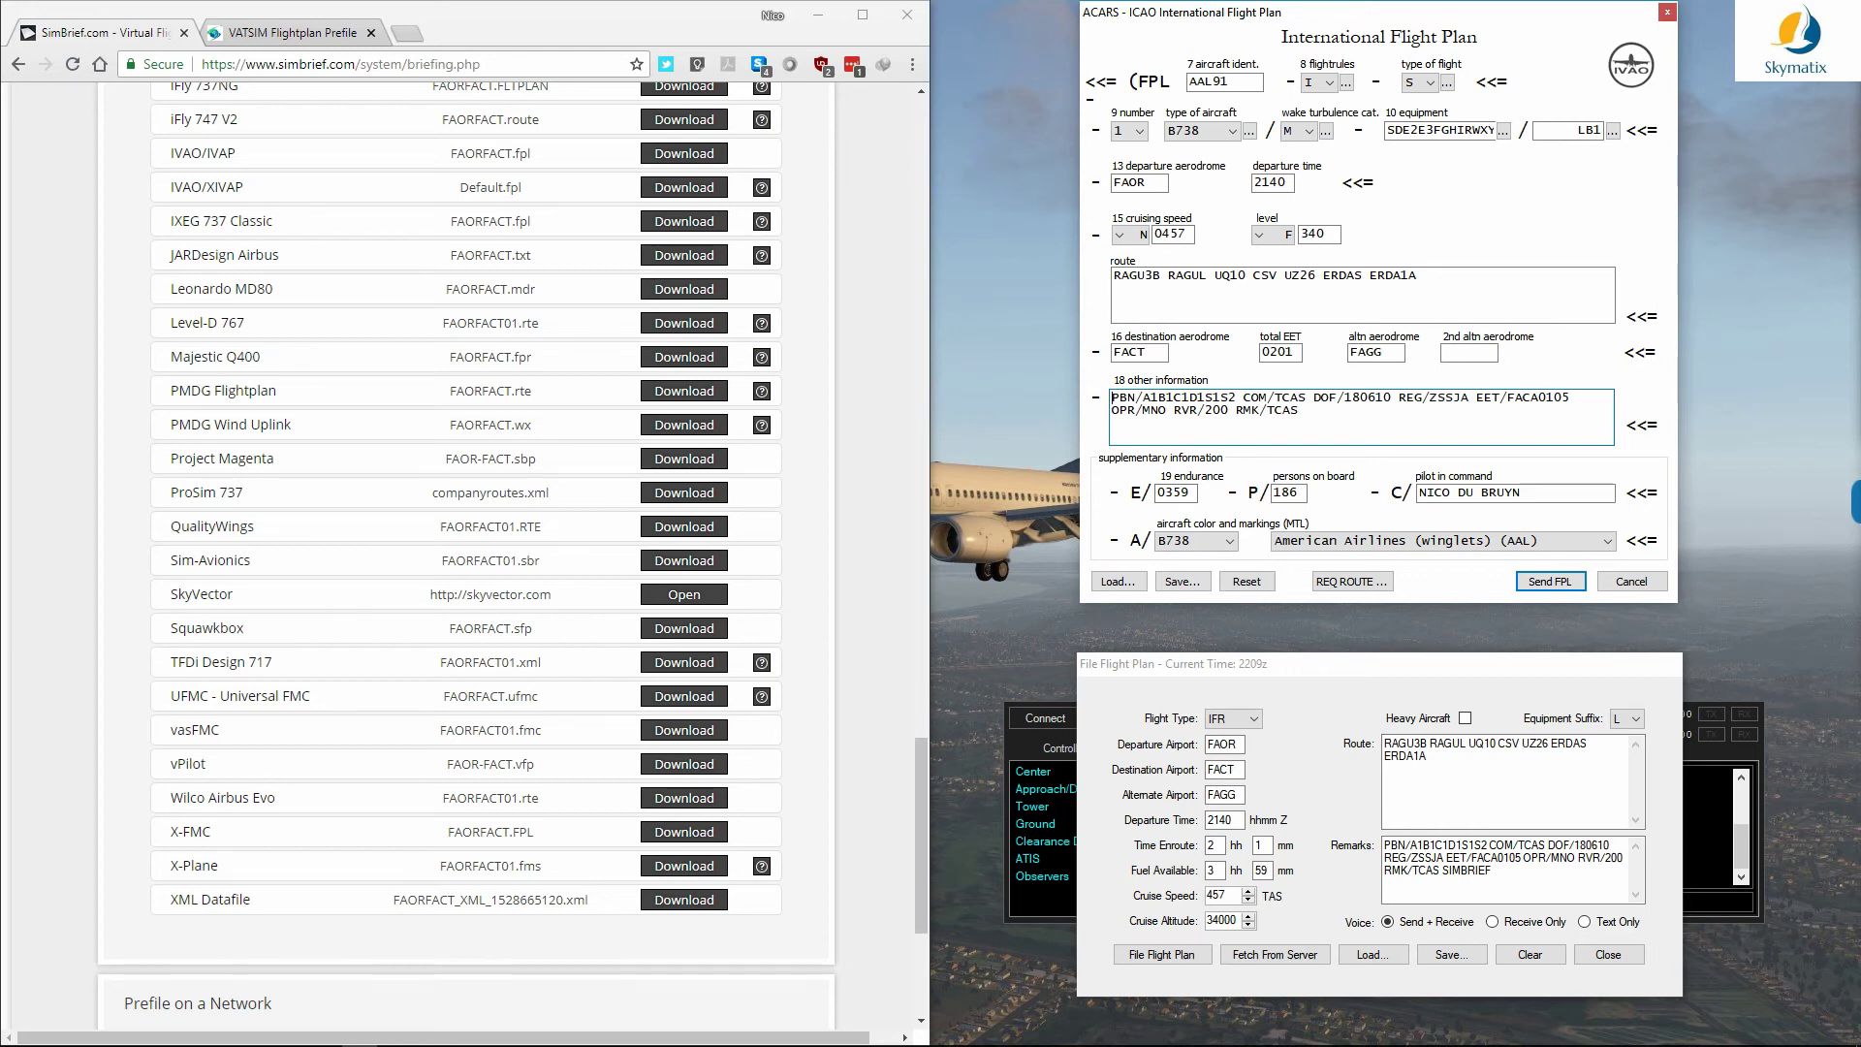
pyautogui.write('// NEW PILOT //')
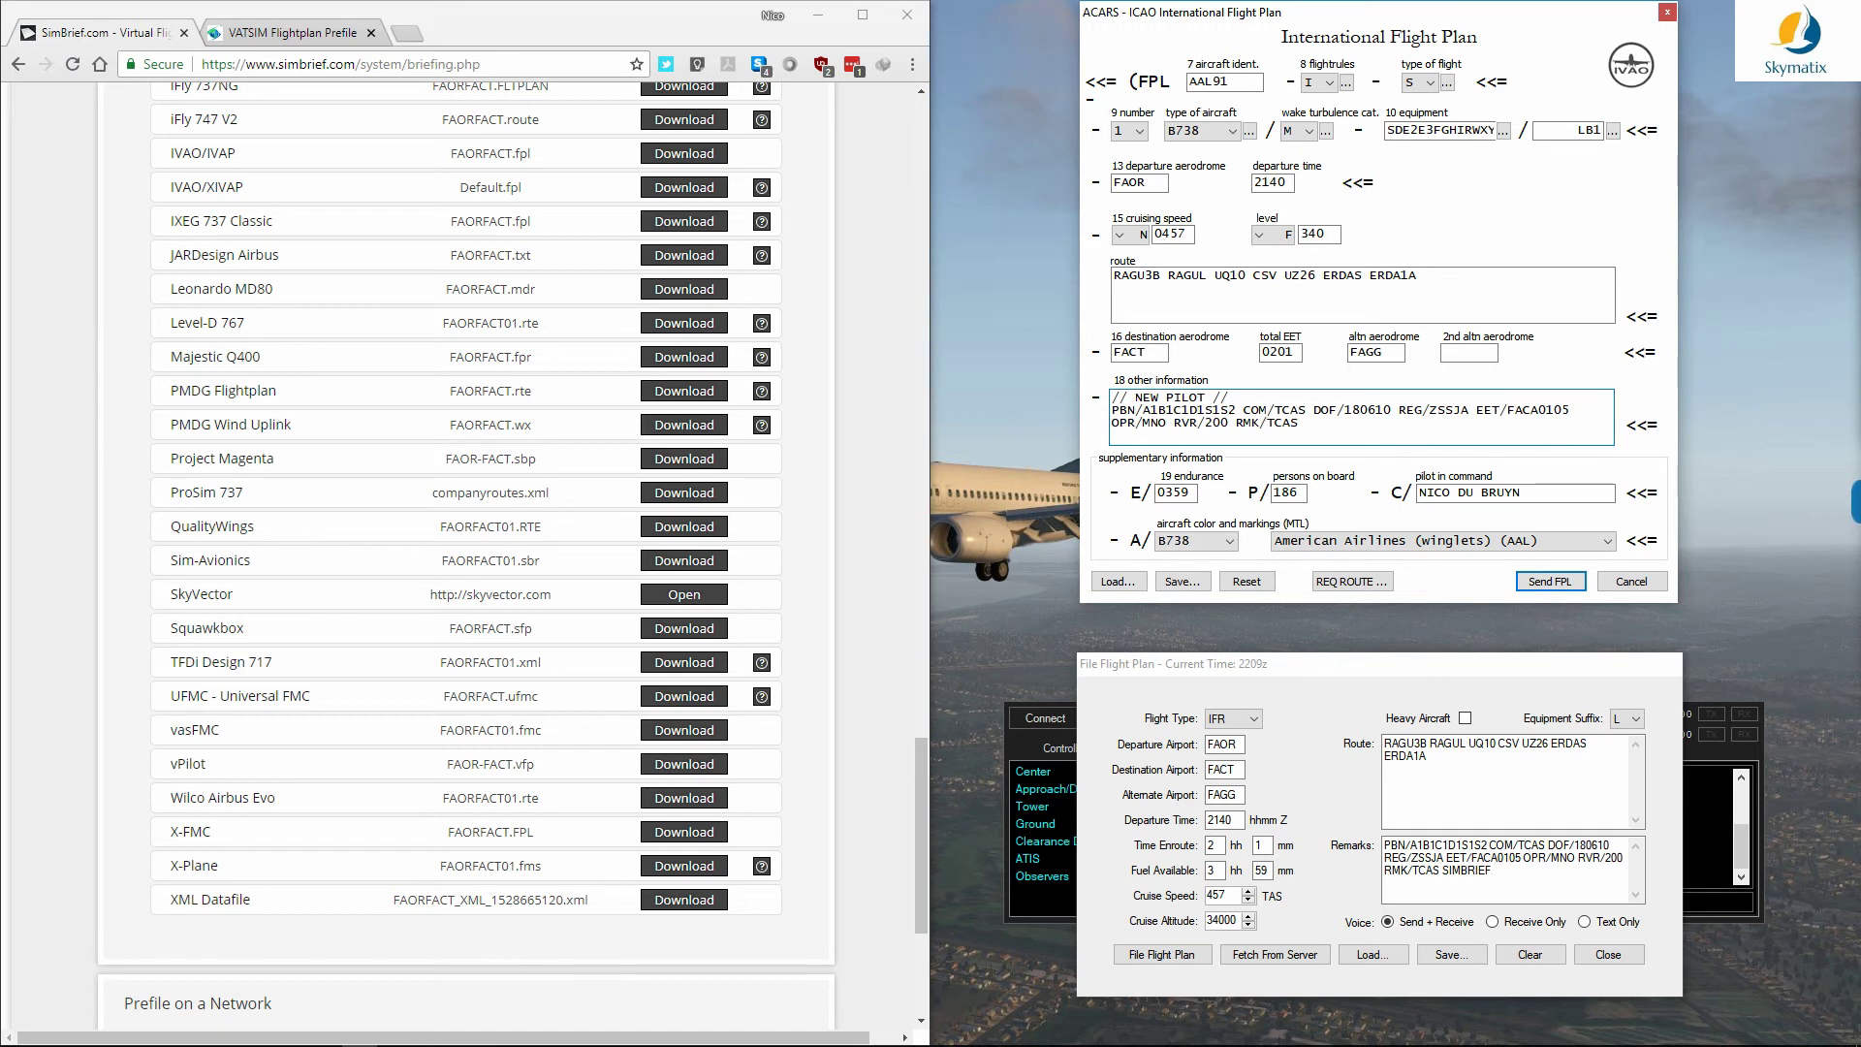
pyautogui.click(1386, 846)
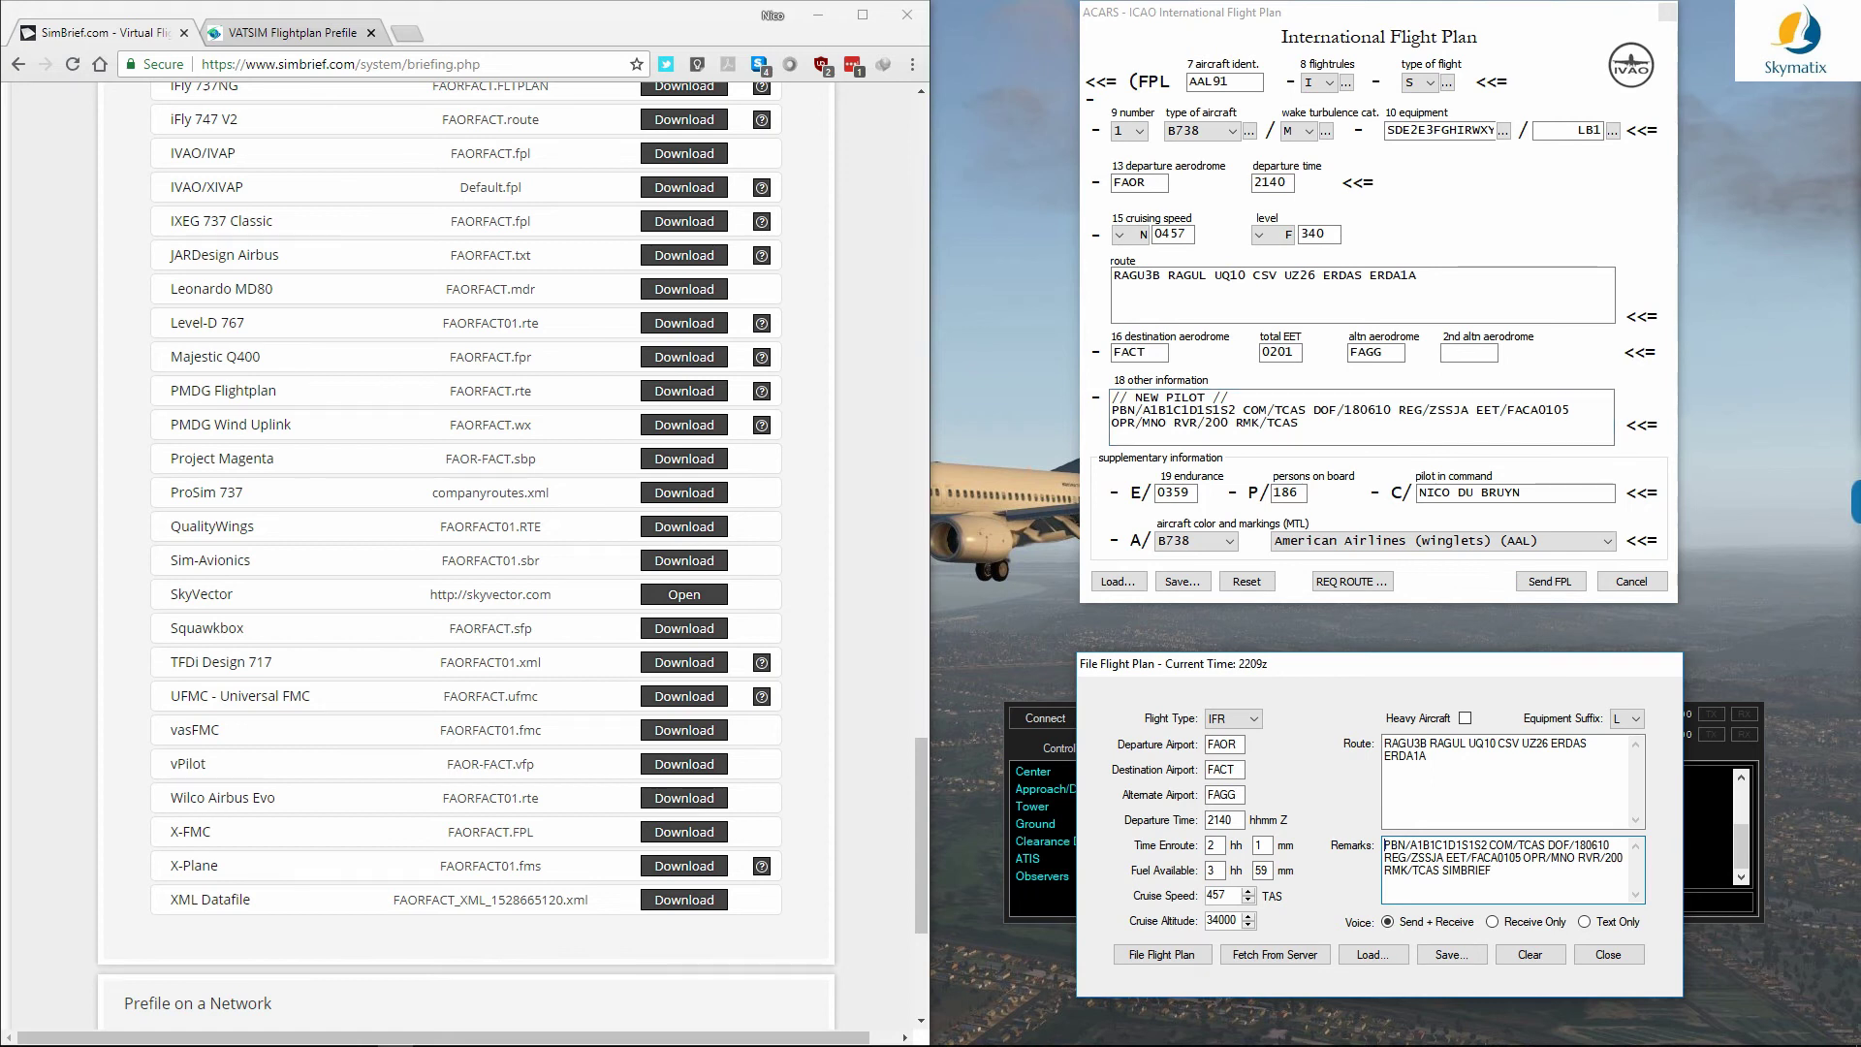
pyautogui.write('// NEW PILOT //')
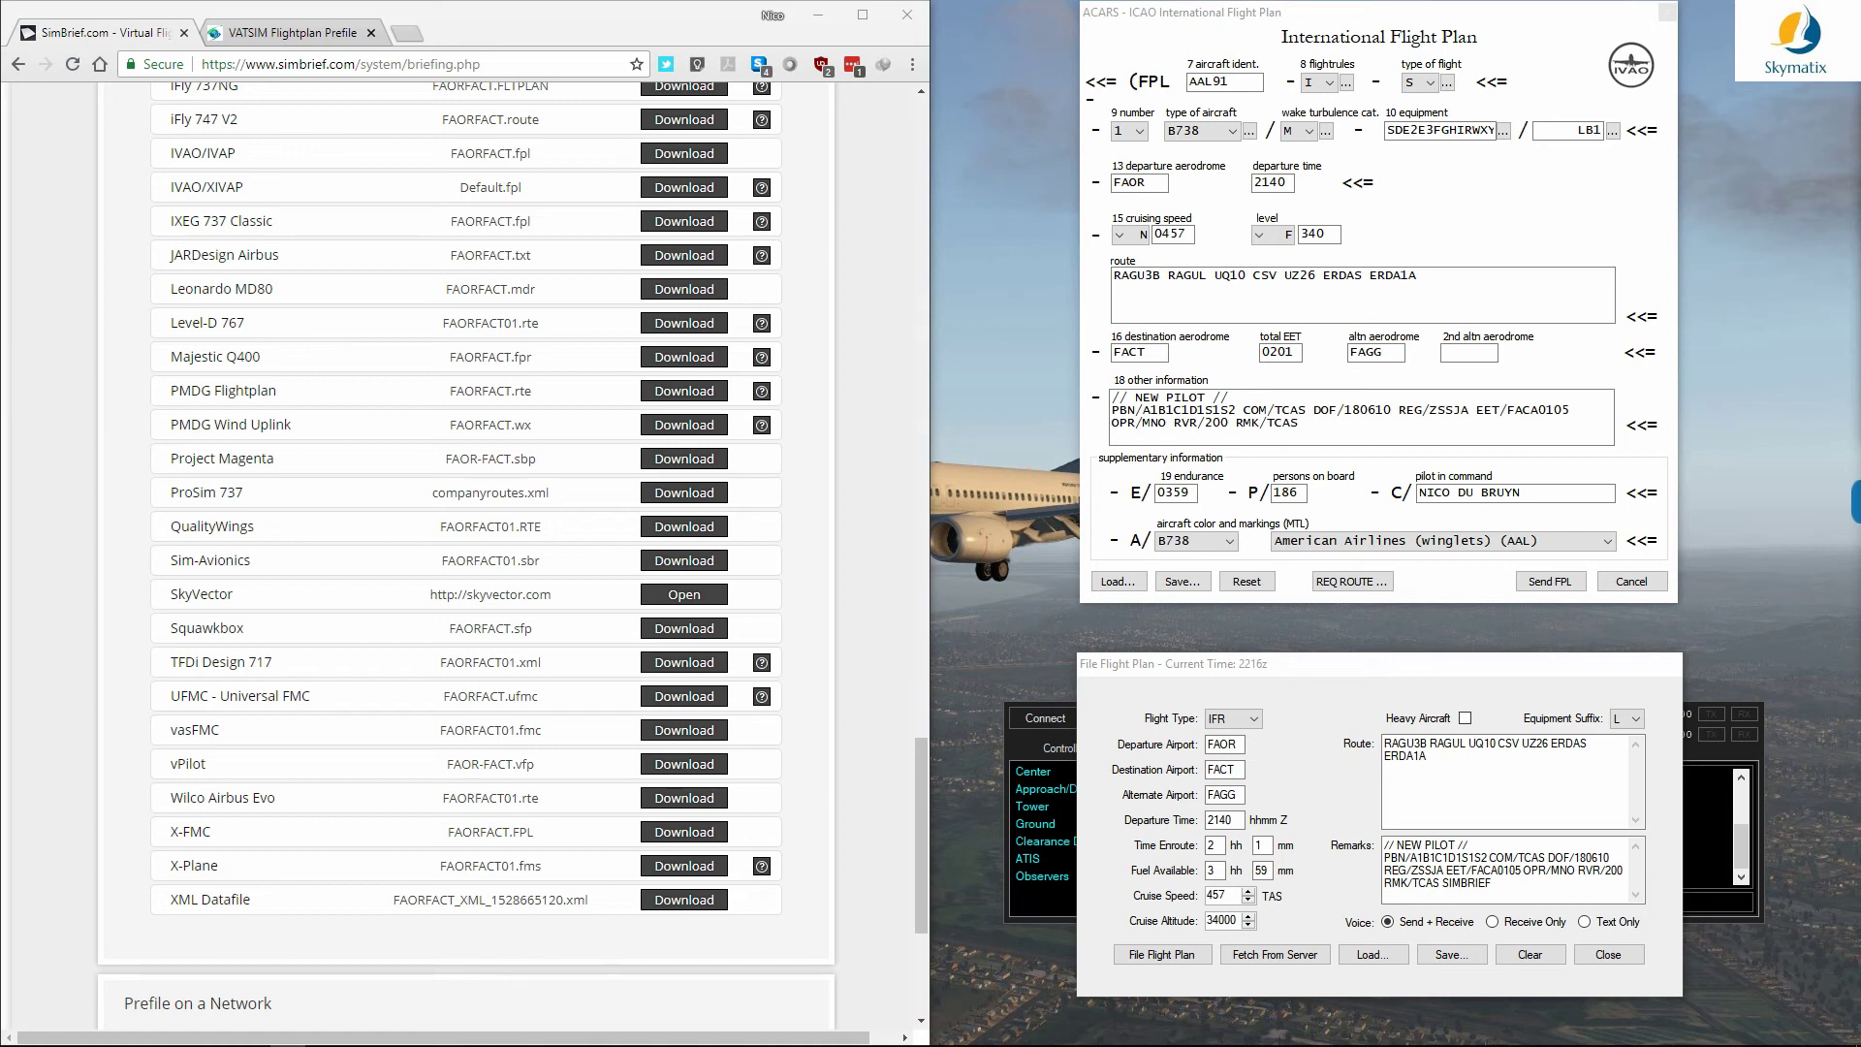
# Step: Set the ICAO form's aircraft identification to MNO810 and confirm IFR (I) as the flight rules
pyautogui.hotkey('alt', 'Tab')
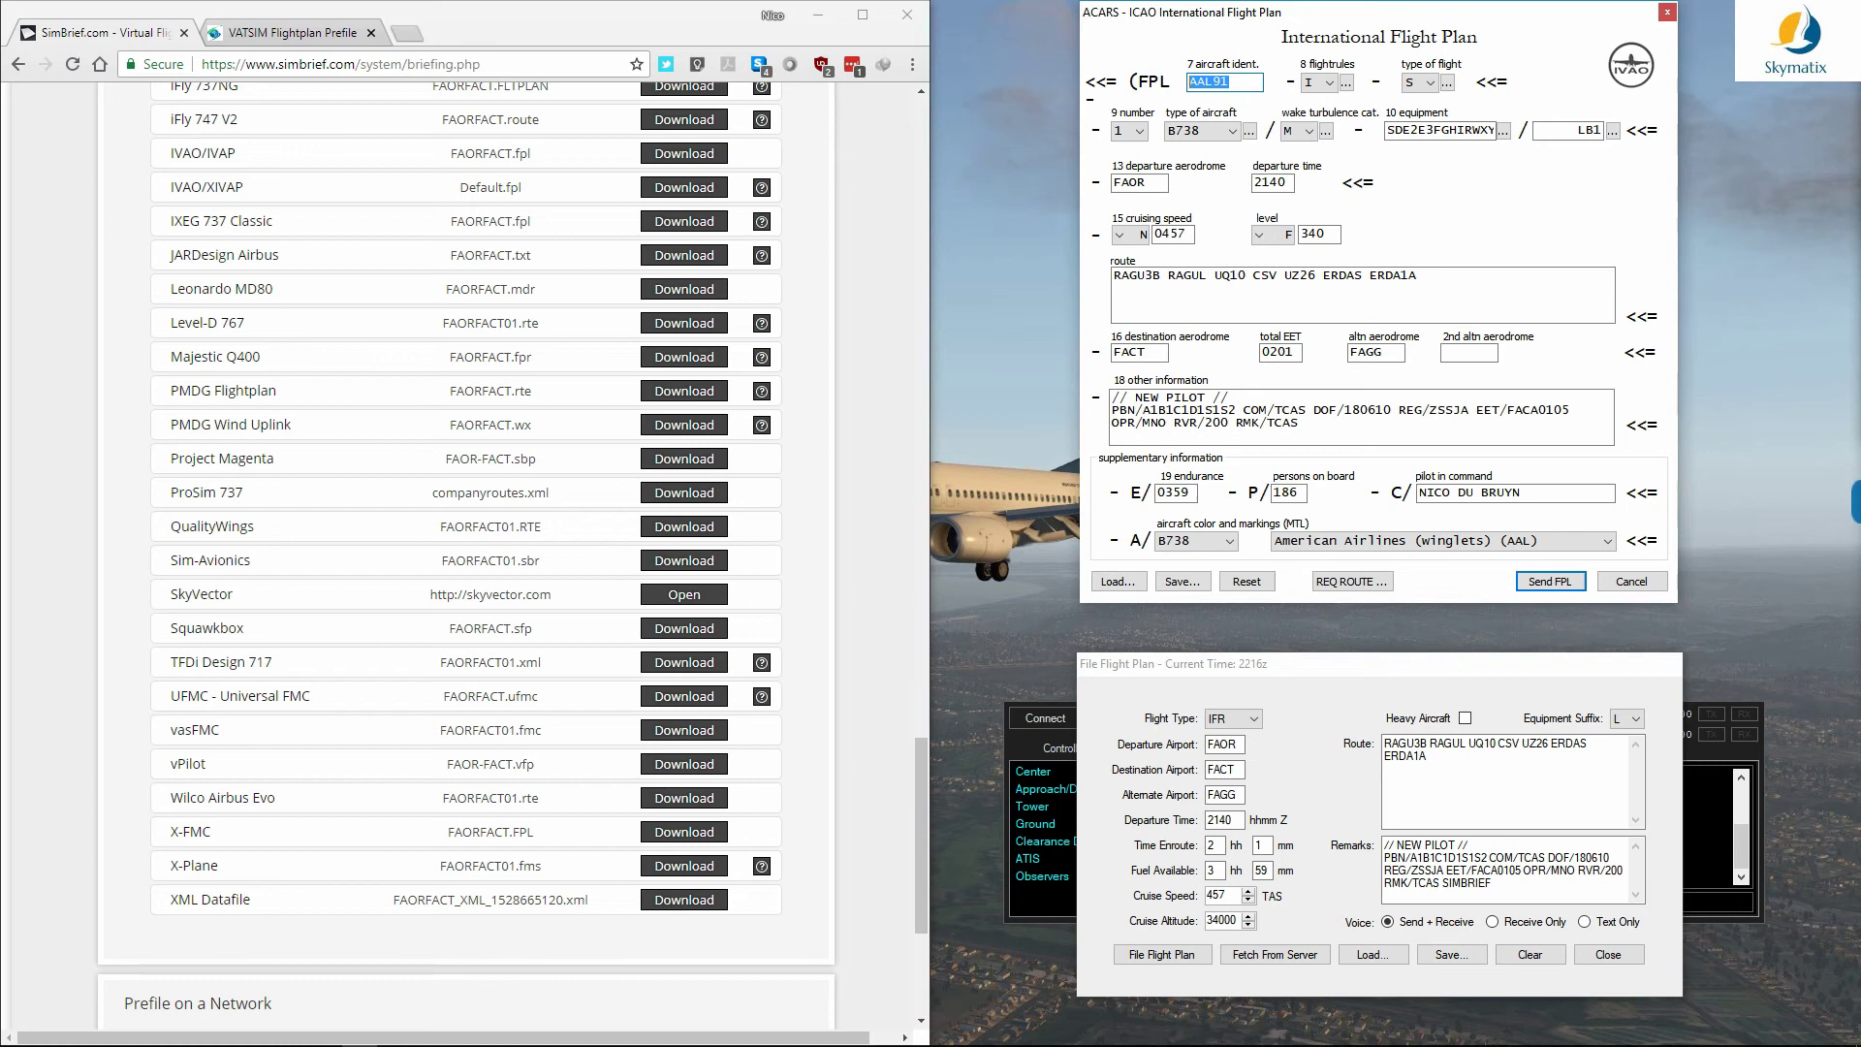
pyautogui.write('MNO810')
pyautogui.press('Tab')
pyautogui.hotkey('alt', 'Down')
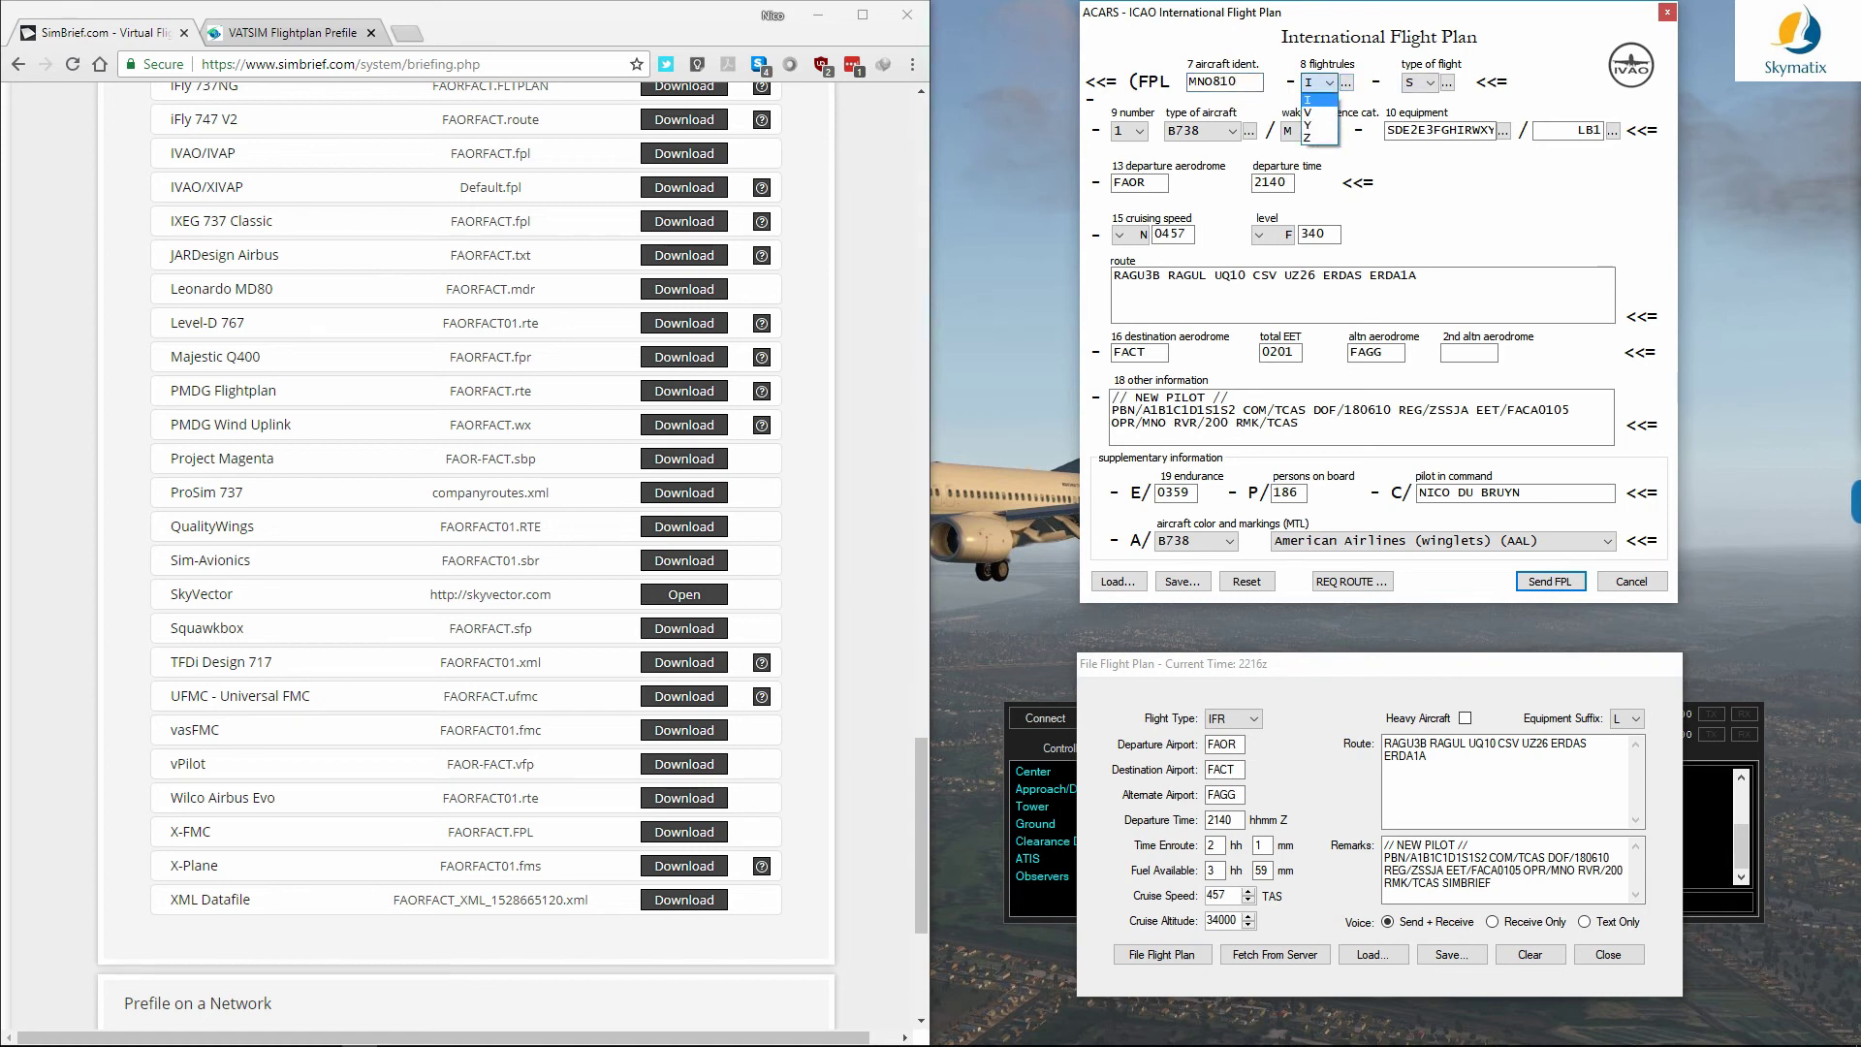
pyautogui.press('Tab')
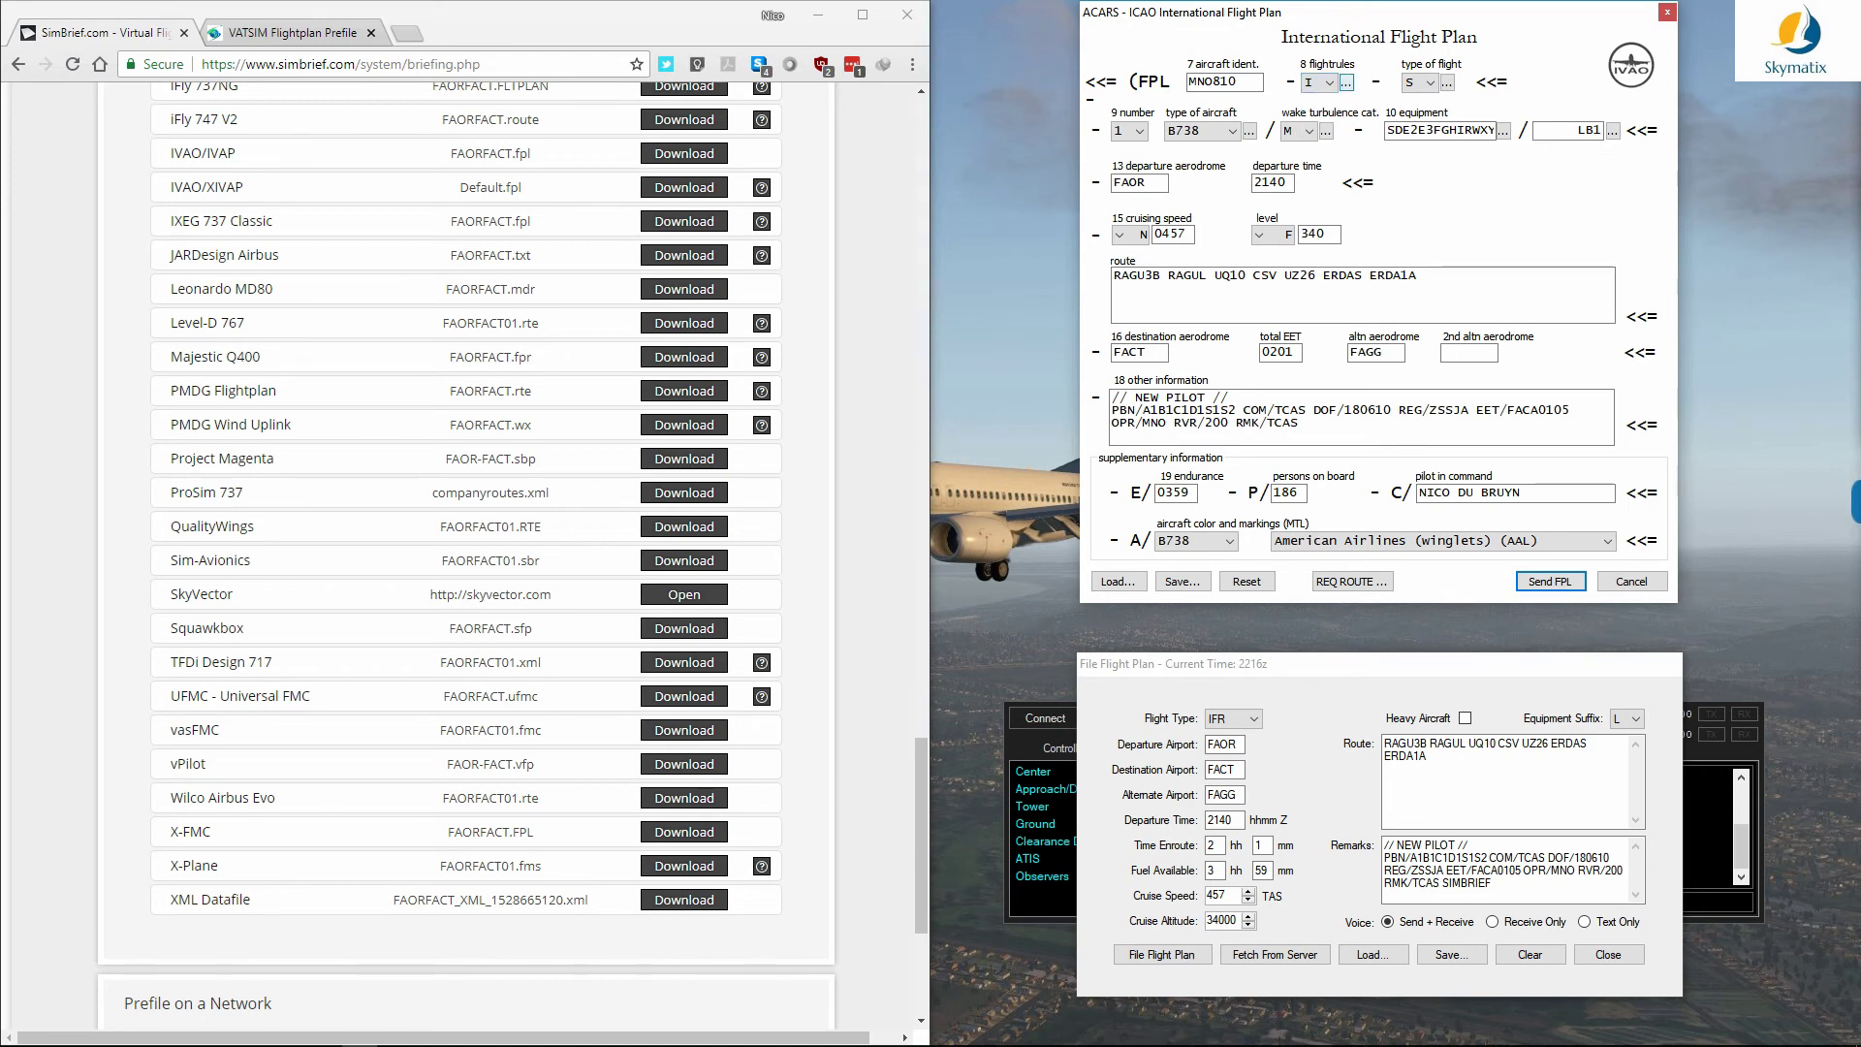
pyautogui.press('space')
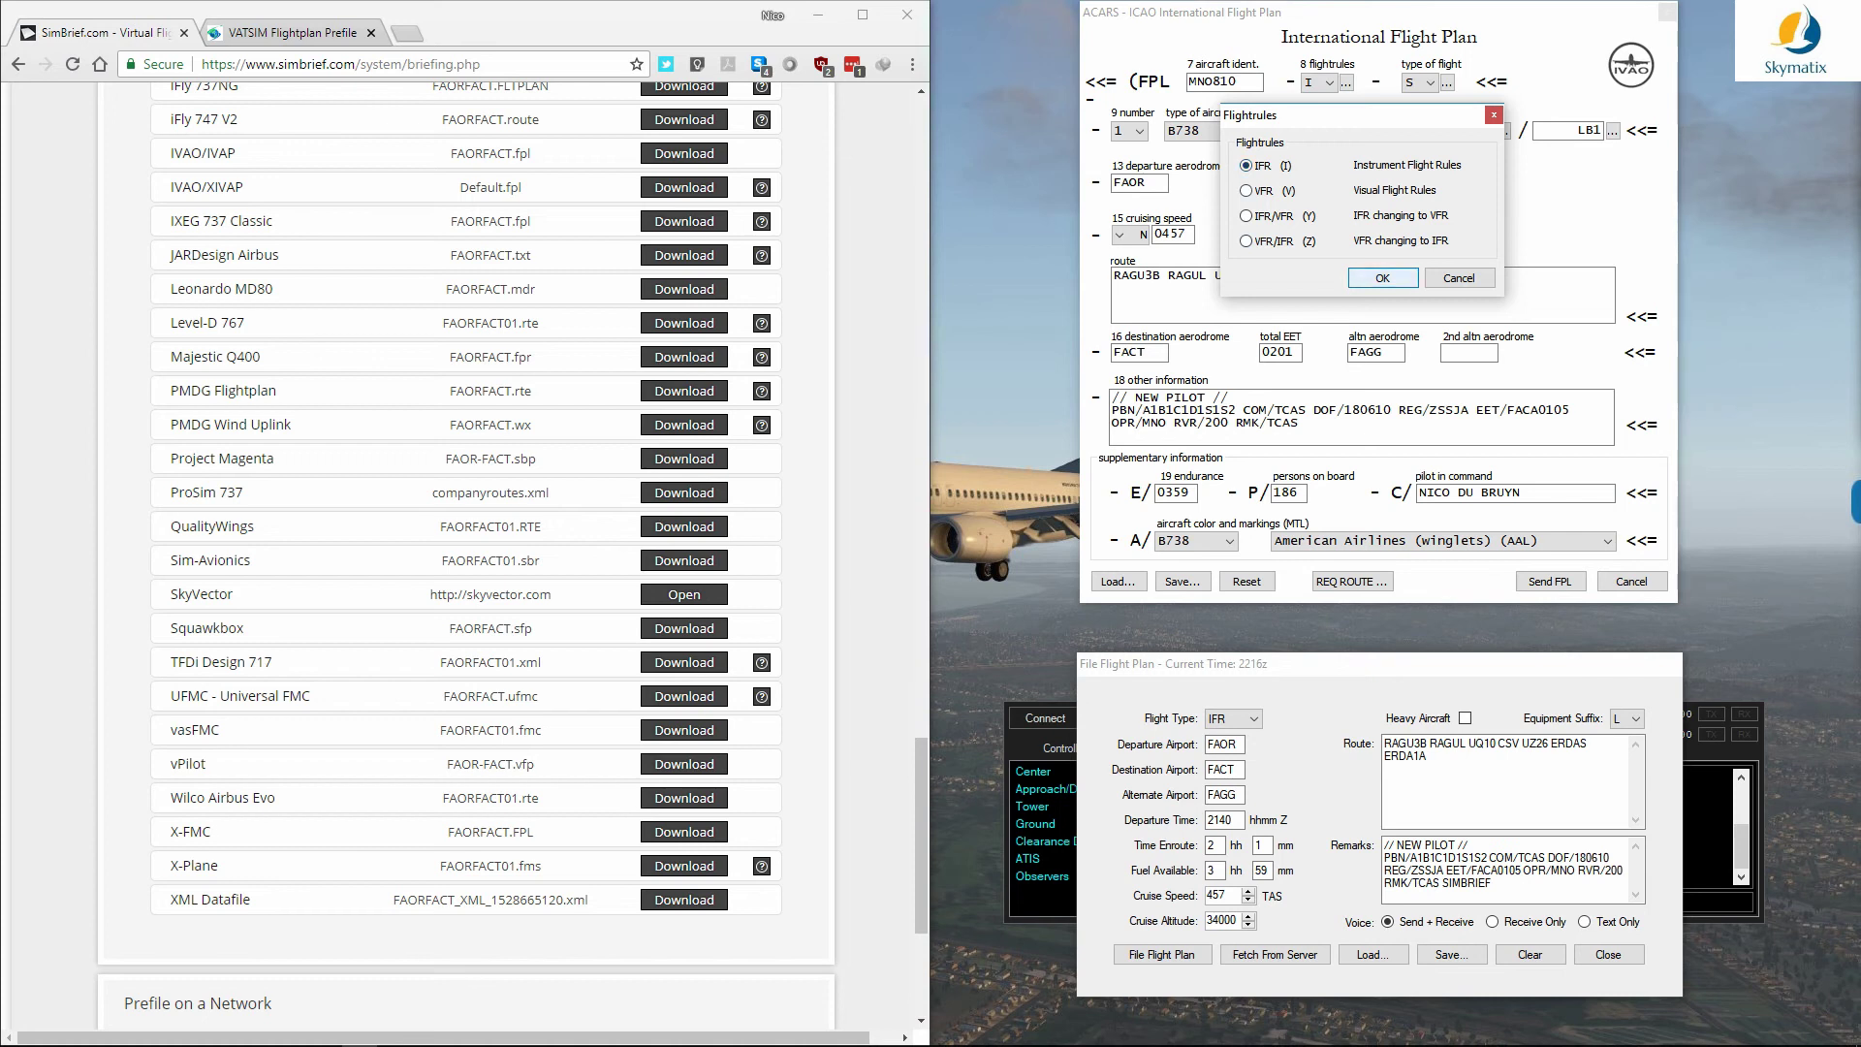
pyautogui.press('Return')
# Step: Confirm S - Scheduled Air Transport as the type of flight and check the aircraft number options
pyautogui.press('Tab')
pyautogui.press('Tab')
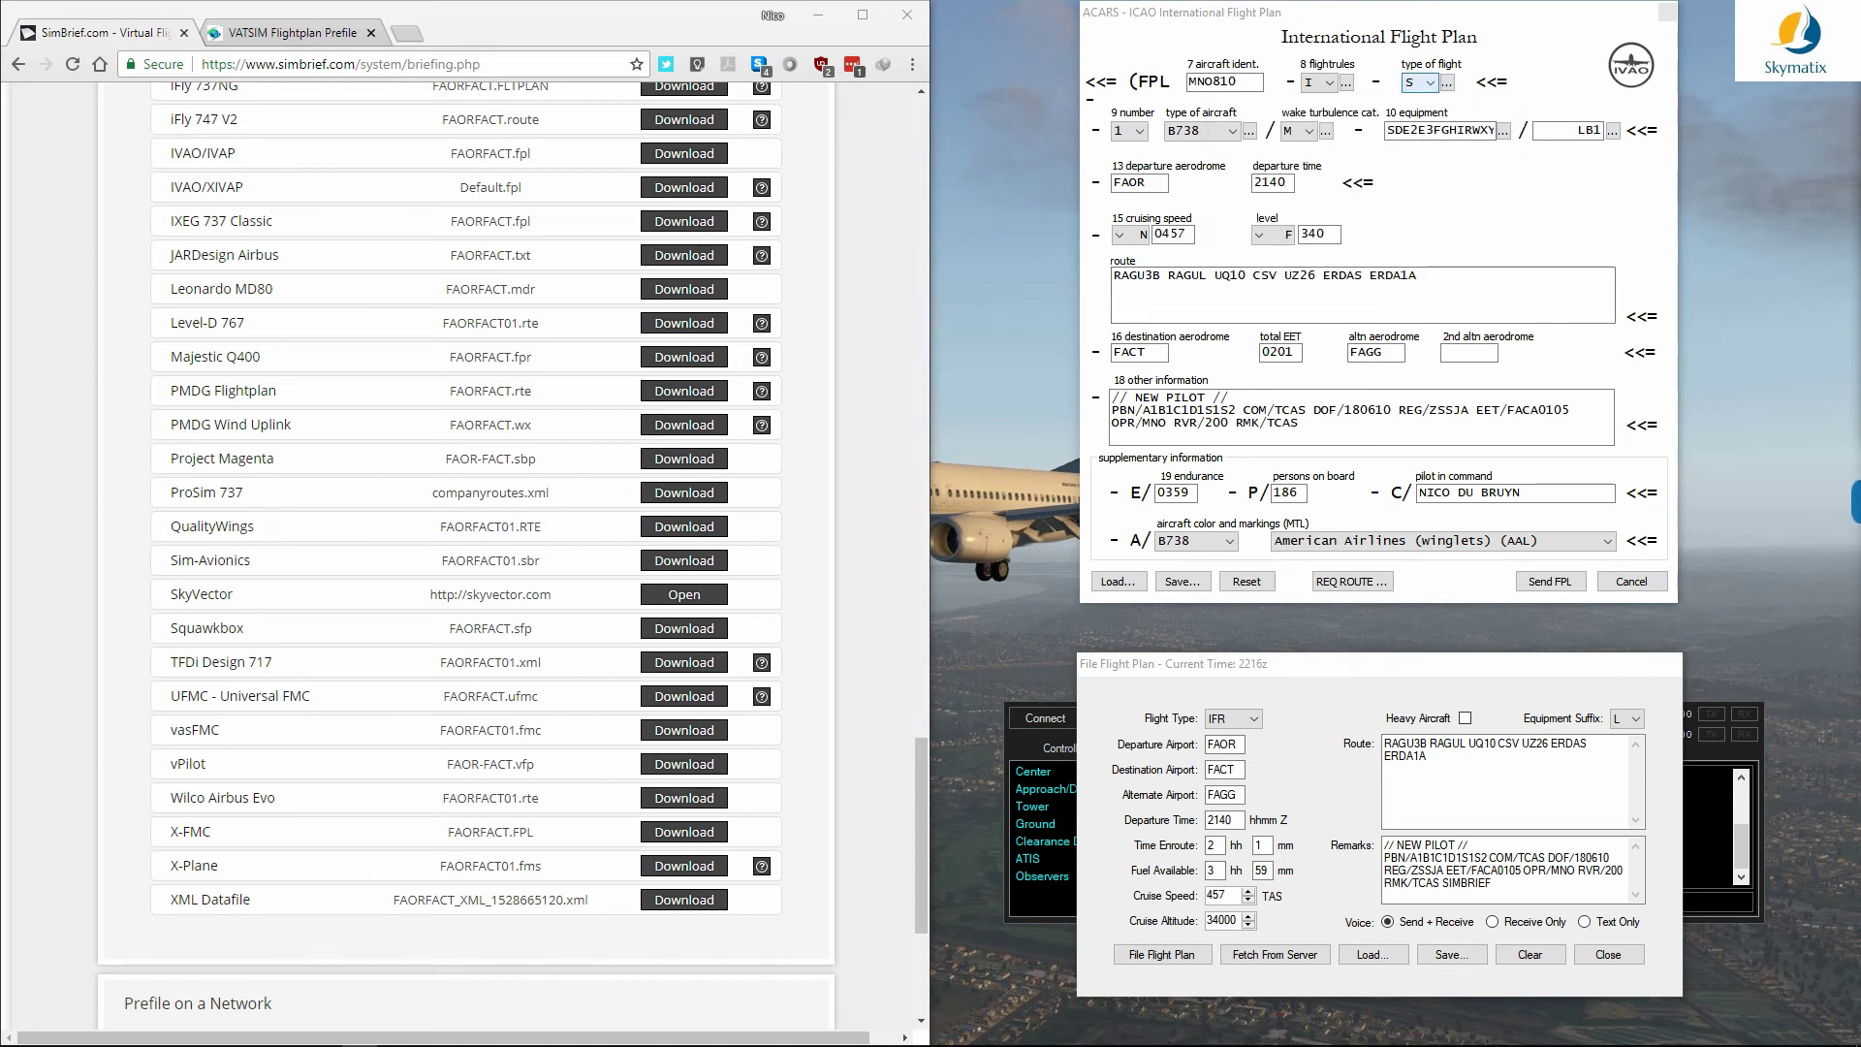
pyautogui.press('Return')
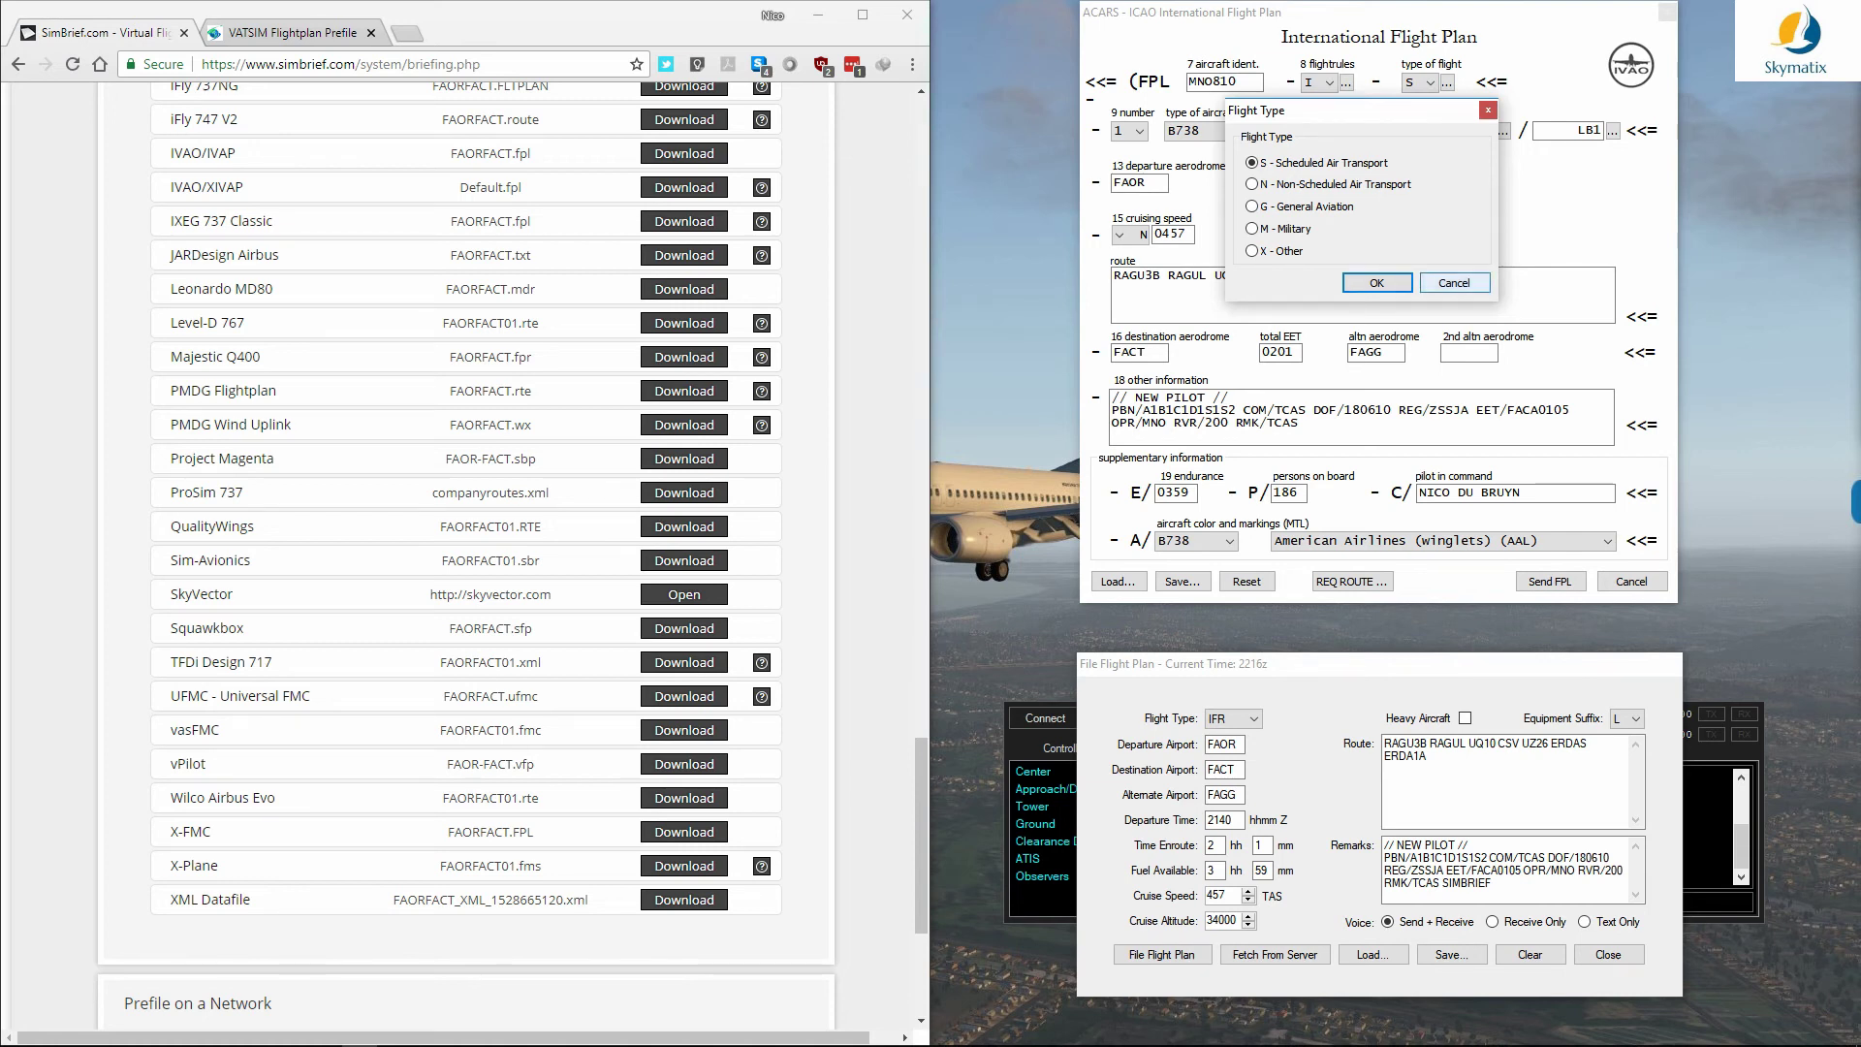
pyautogui.press('Return')
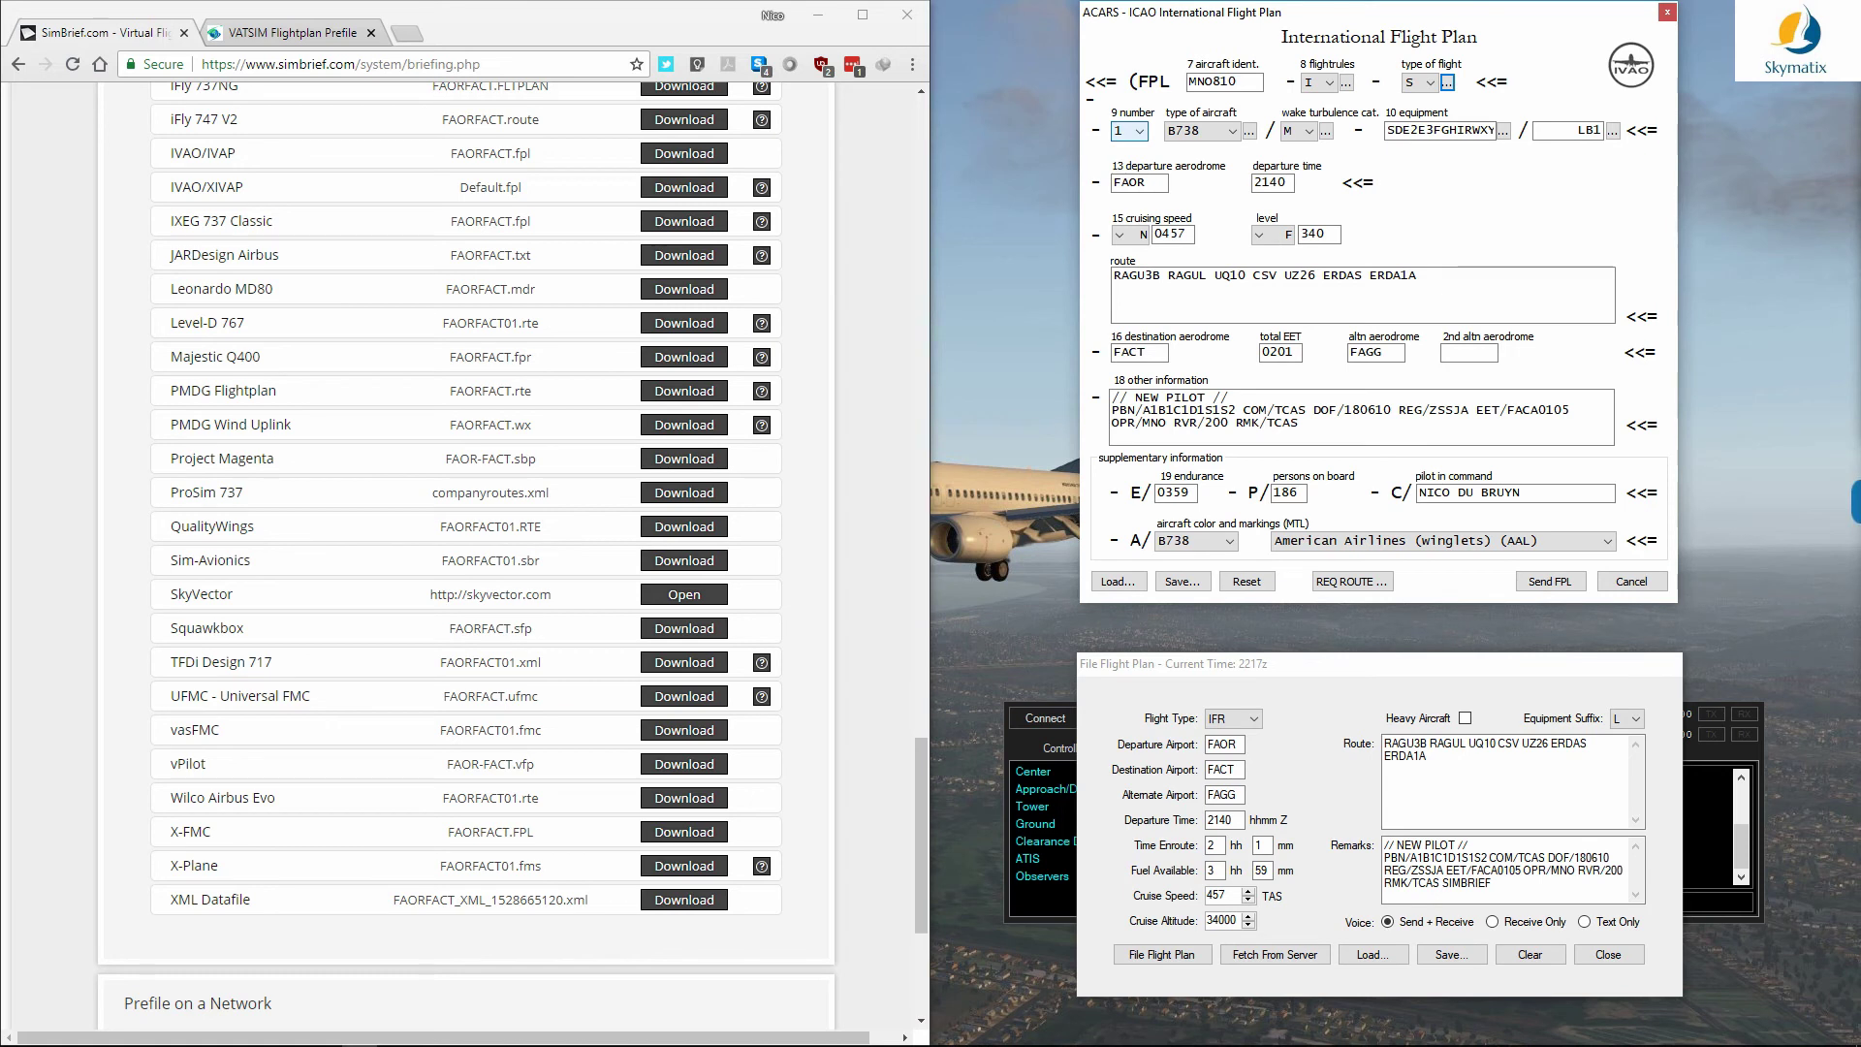
pyautogui.click(1139, 130)
pyautogui.click(1139, 131)
# Step: Highlight the departure time and enter FAPE as the second alternate aerodrome in the ICAO form
pyautogui.doubleClick(1272, 182)
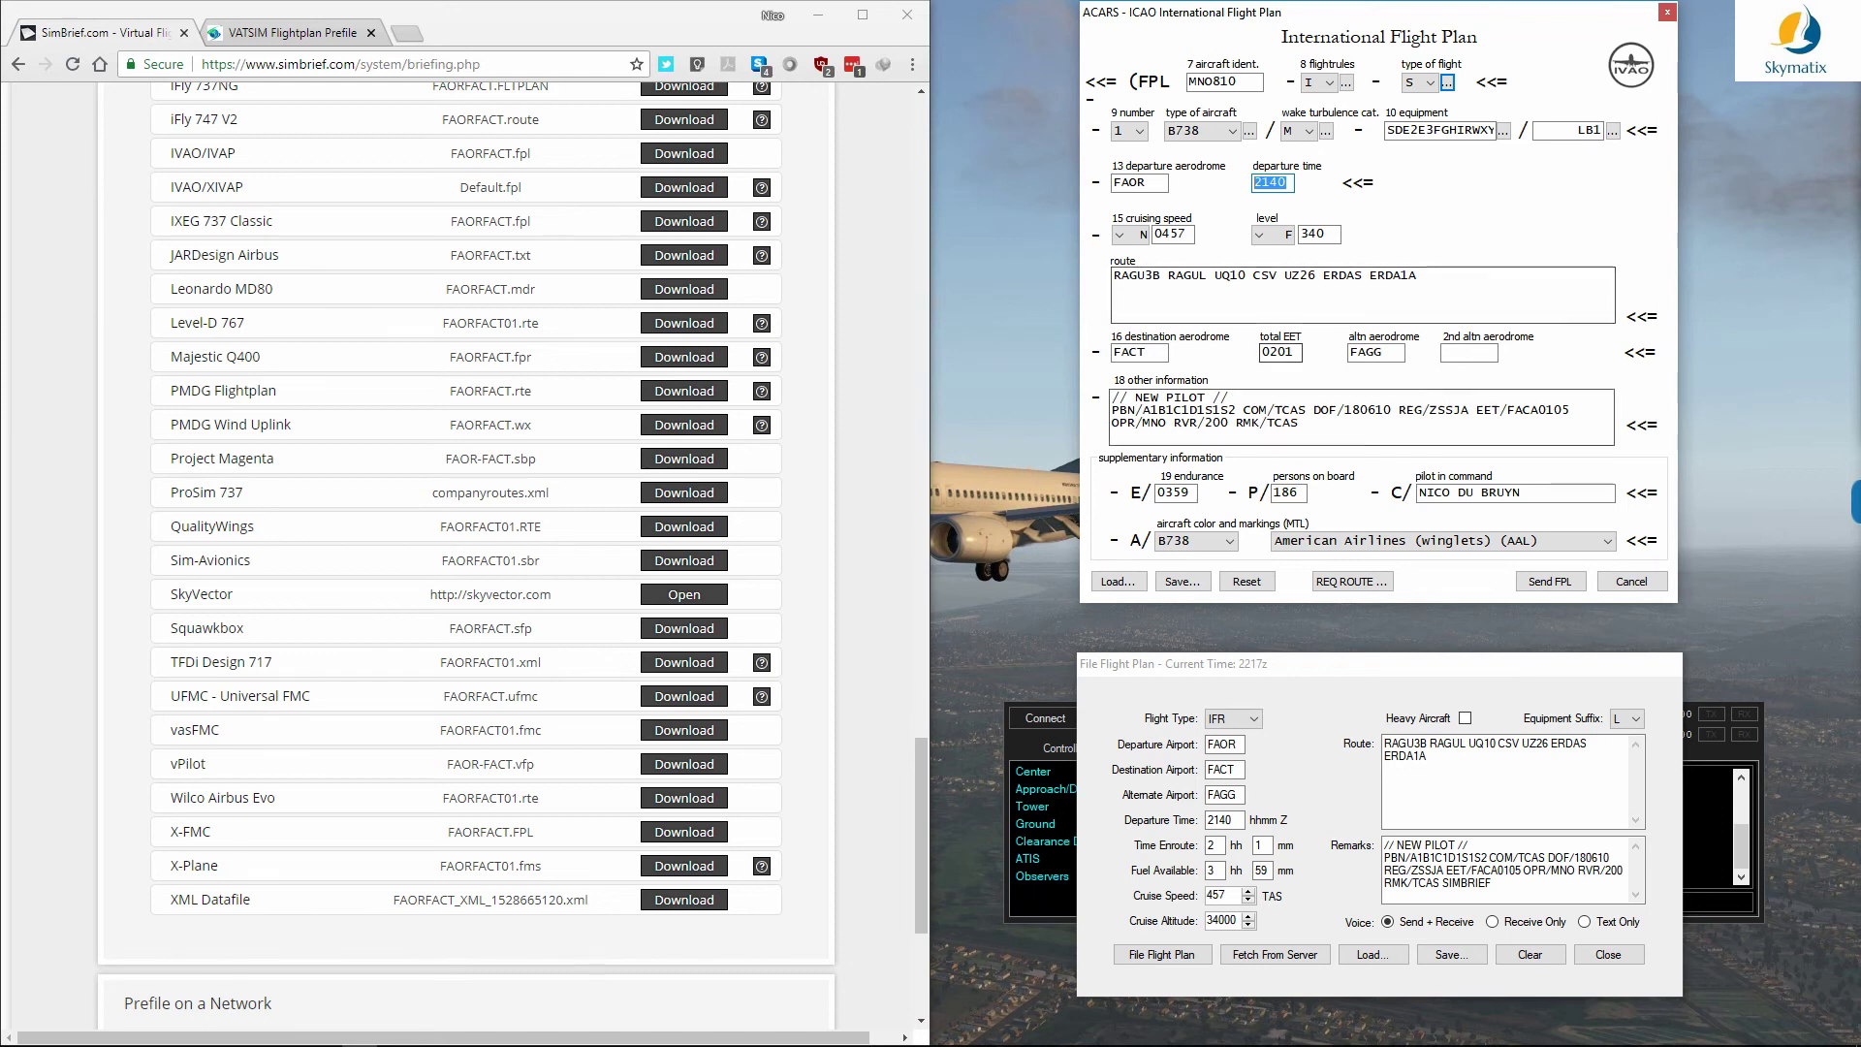
pyautogui.click(1469, 353)
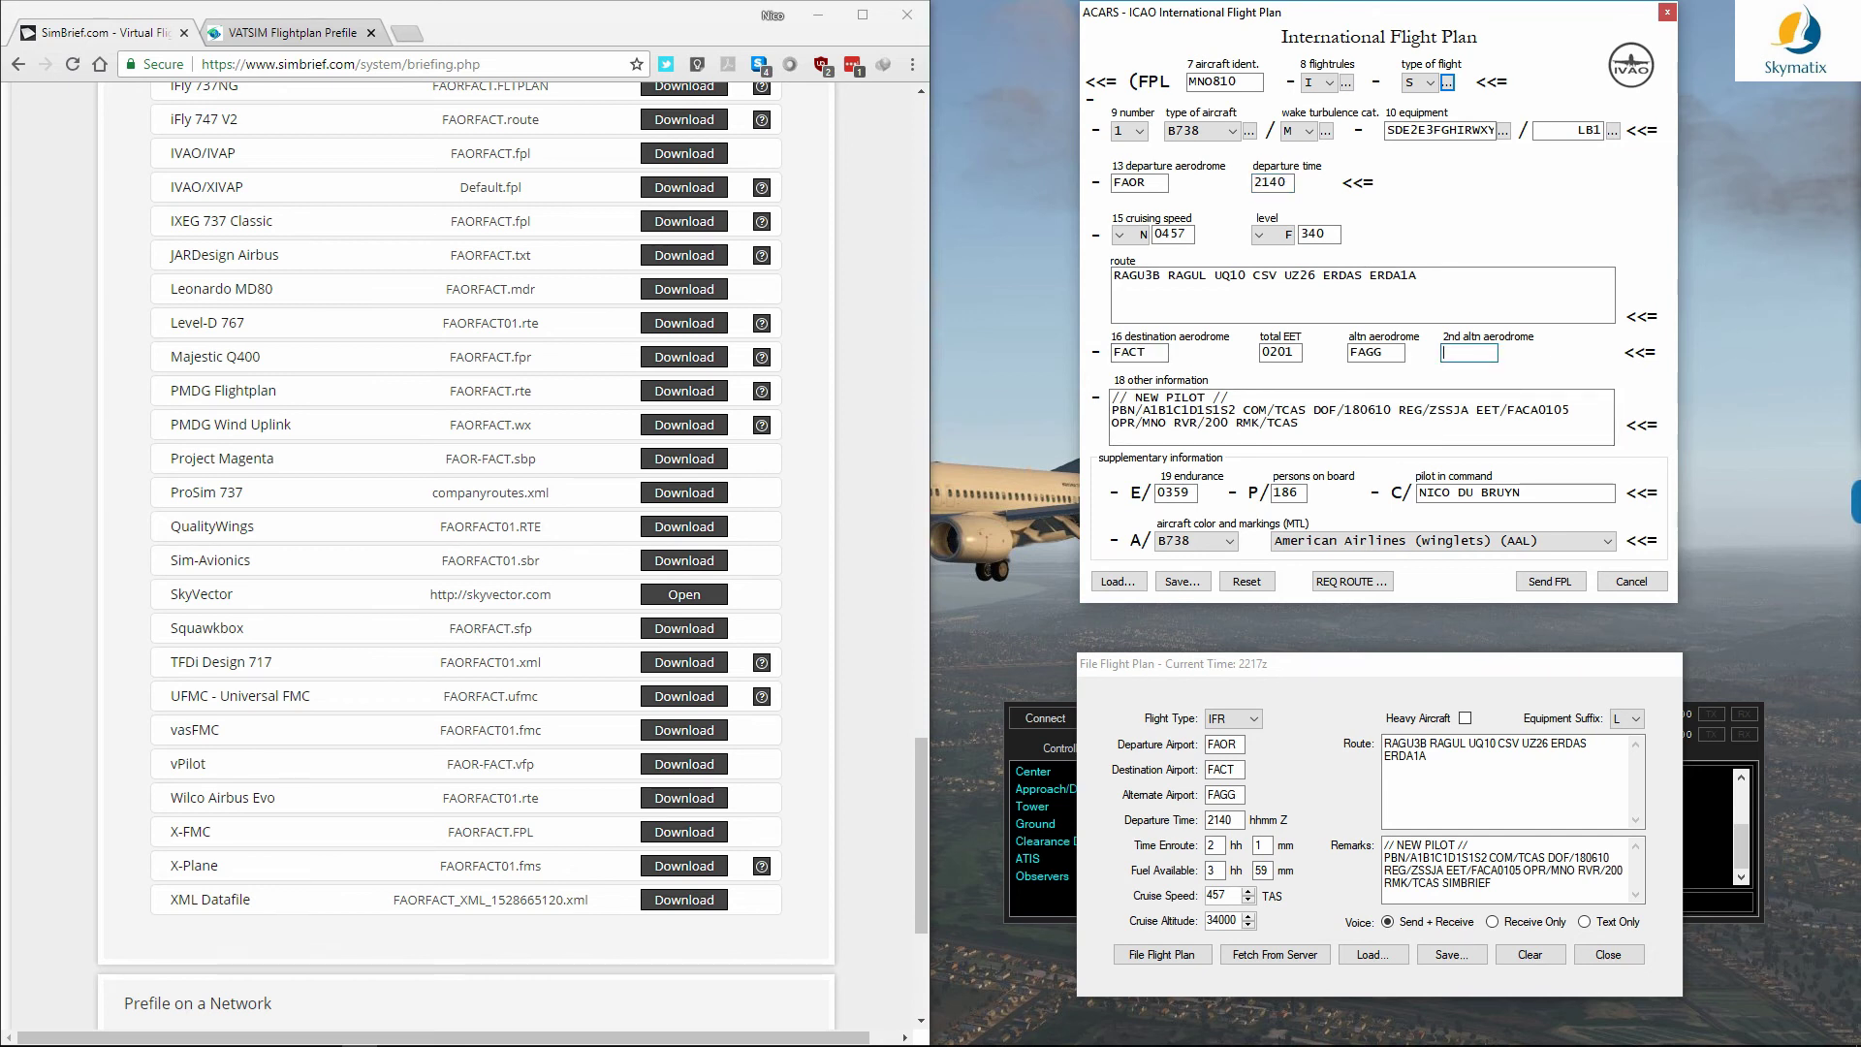
pyautogui.write('FAPE')
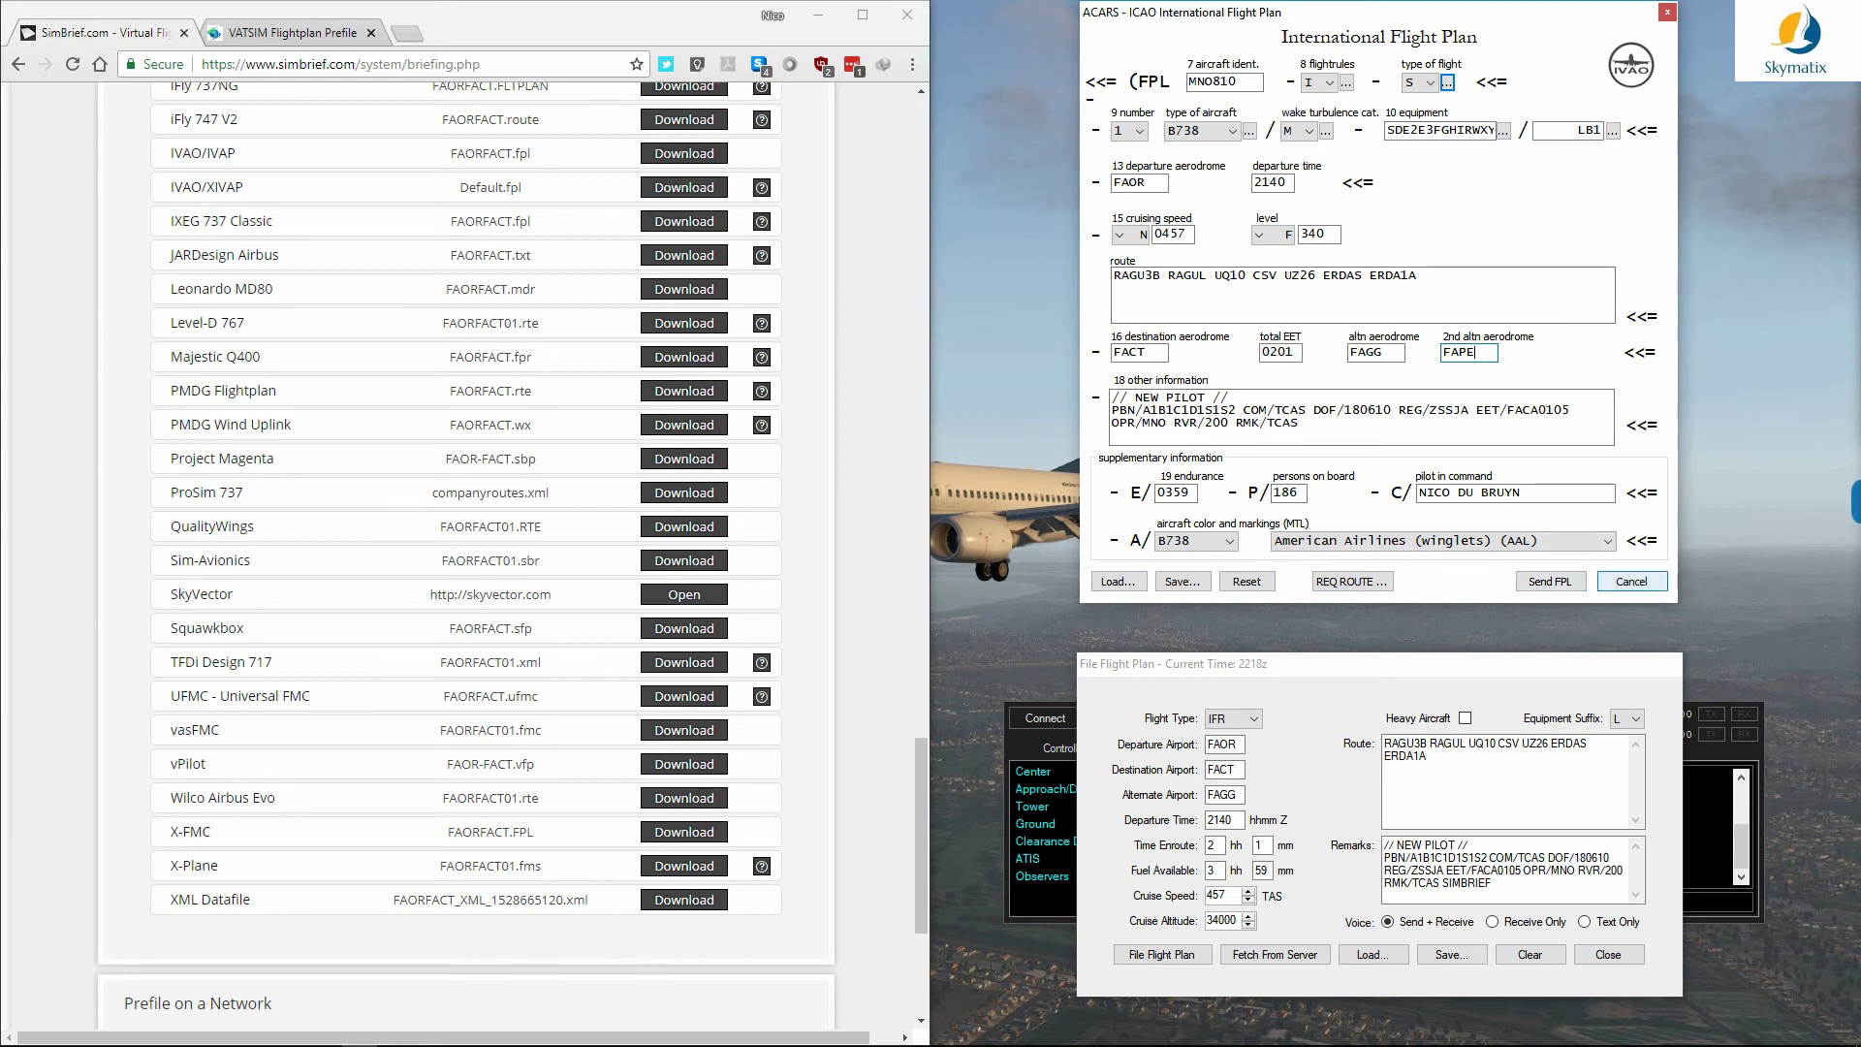
# Step: Dismiss the ICAO form, and close the File Flight Plan form after checking its equipment suffix options
pyautogui.click(1632, 582)
pyautogui.moveTo(1409, 664); pyautogui.dragTo(1416, 594)
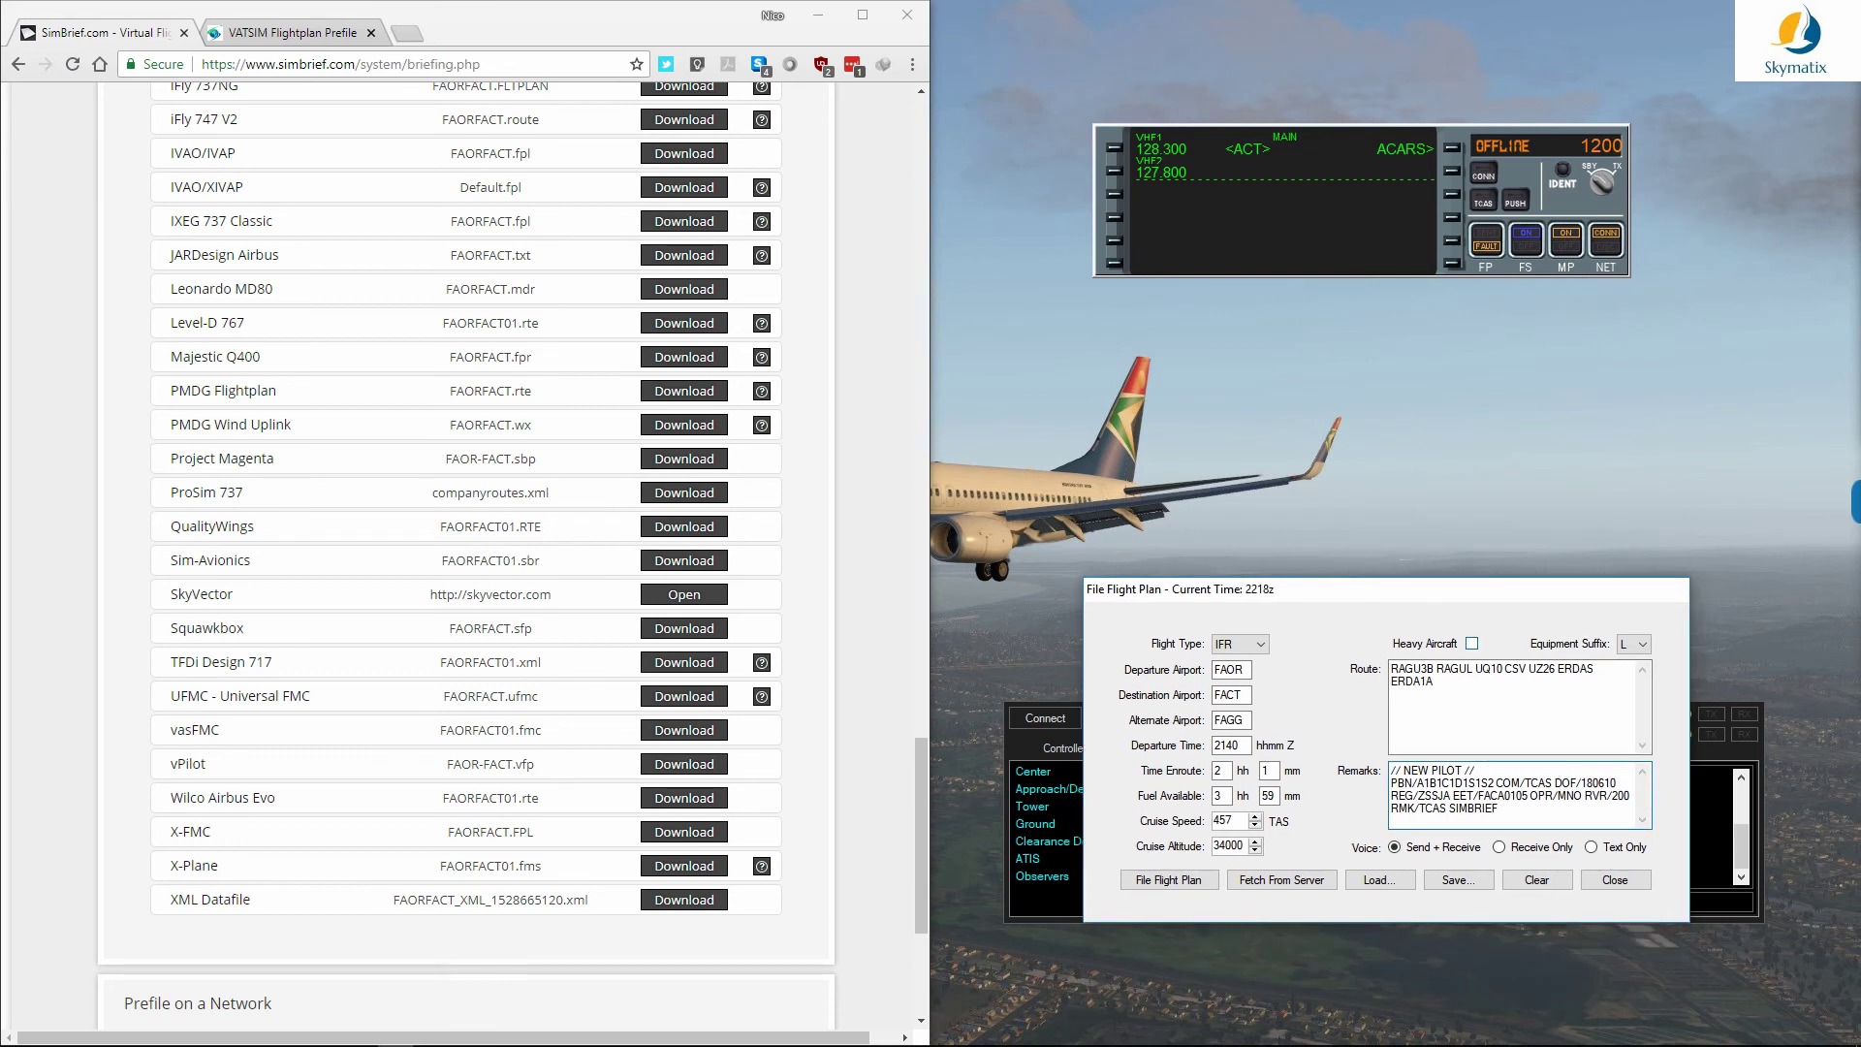
pyautogui.press('Tab')
pyautogui.click(1638, 644)
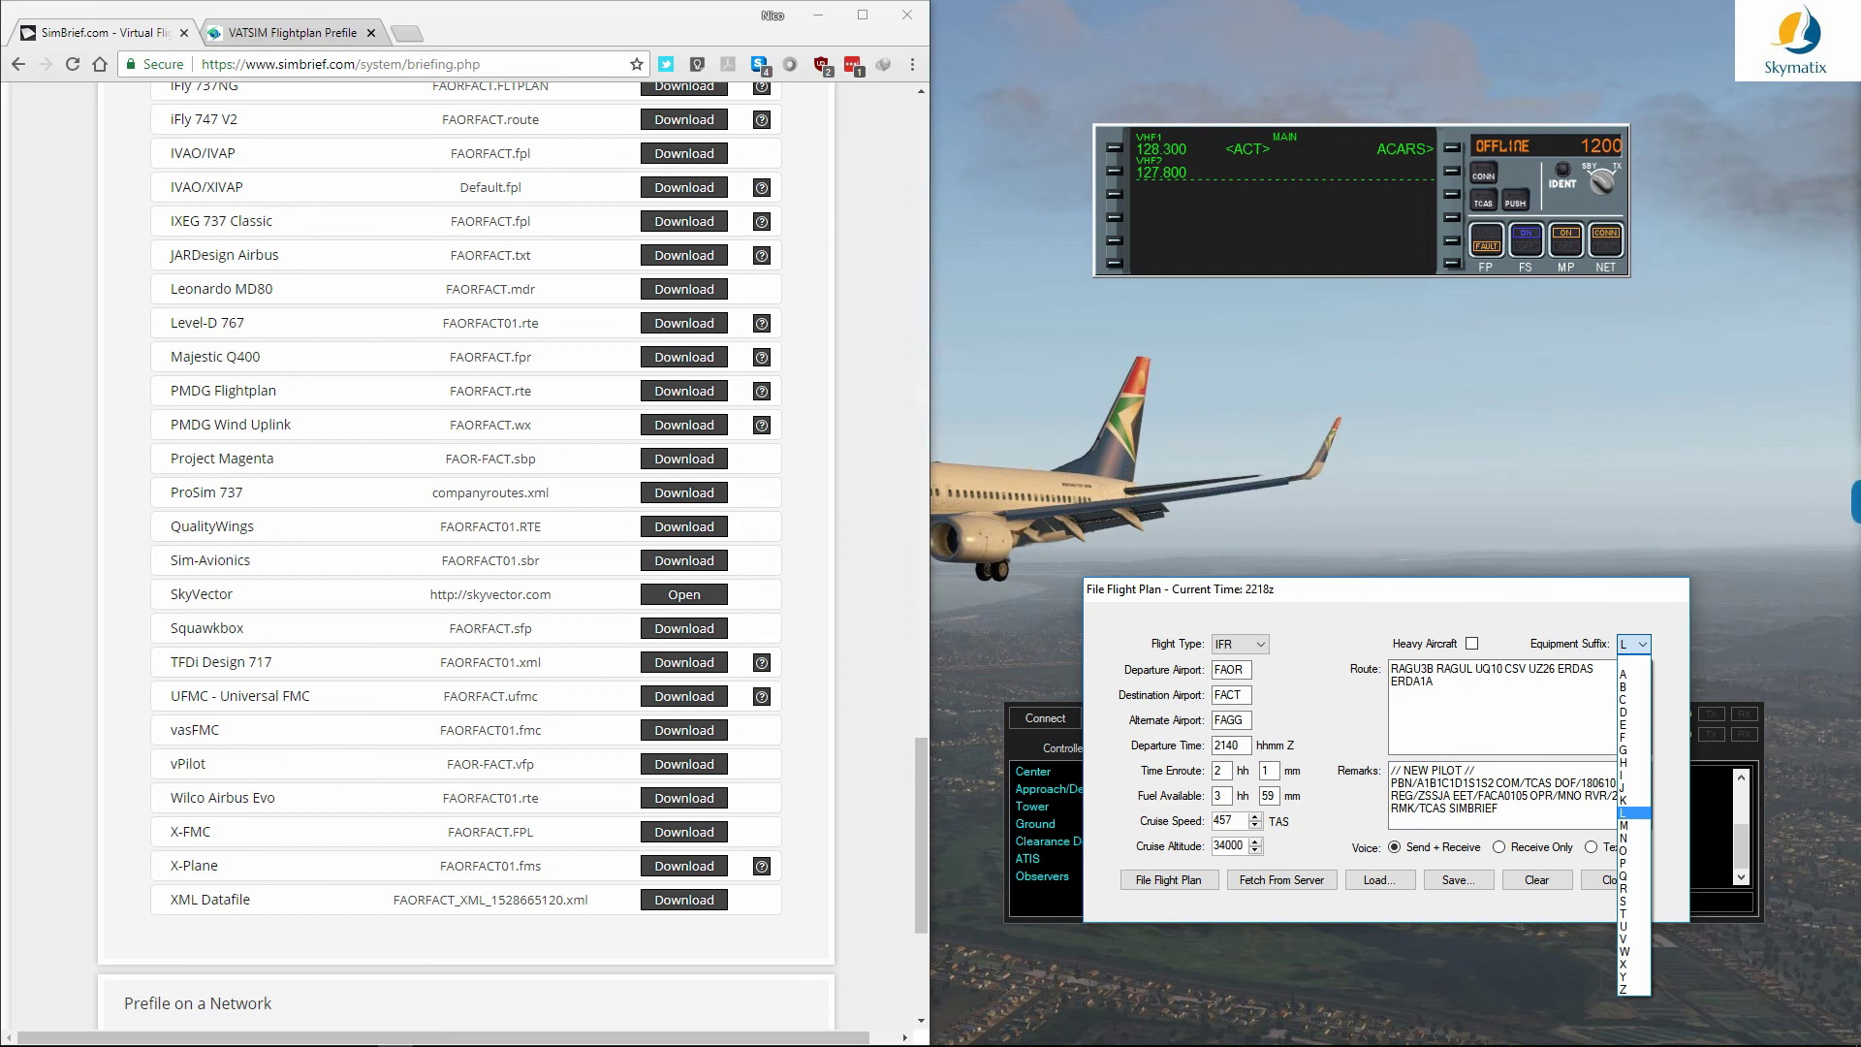
pyautogui.click(1638, 644)
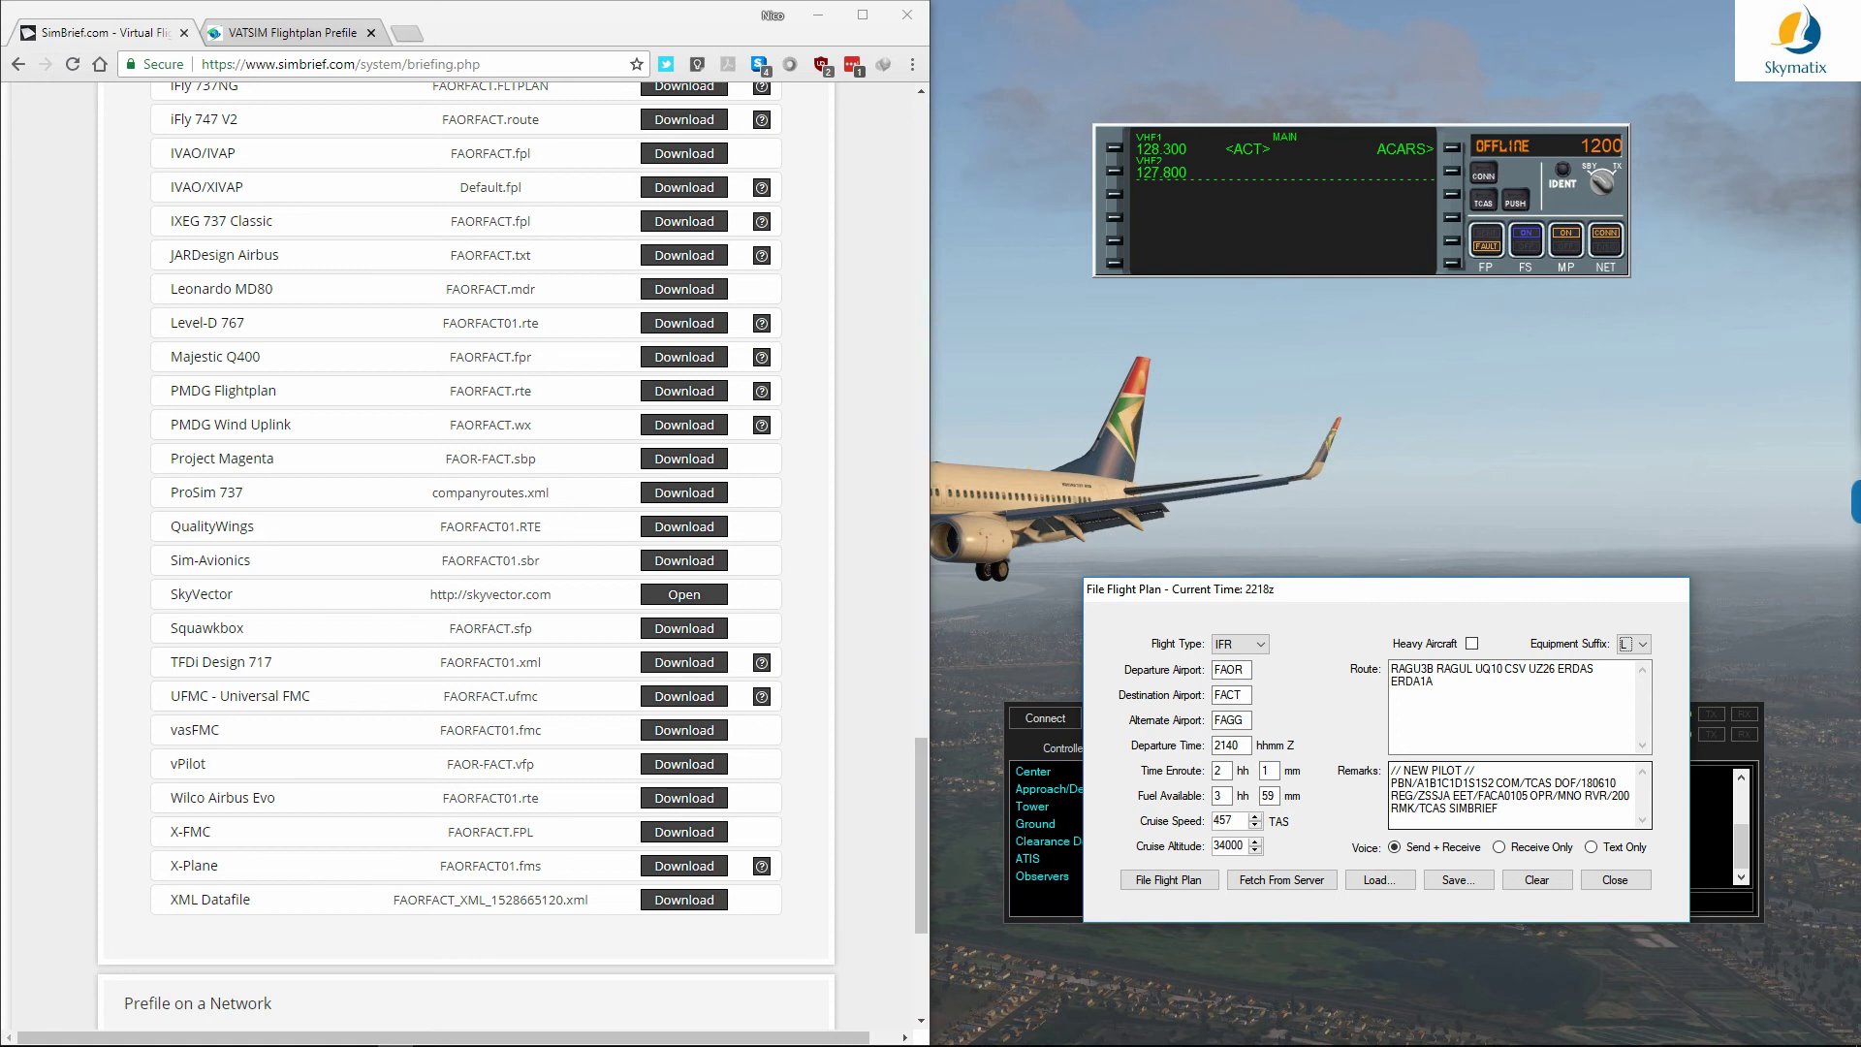
pyautogui.click(1615, 879)
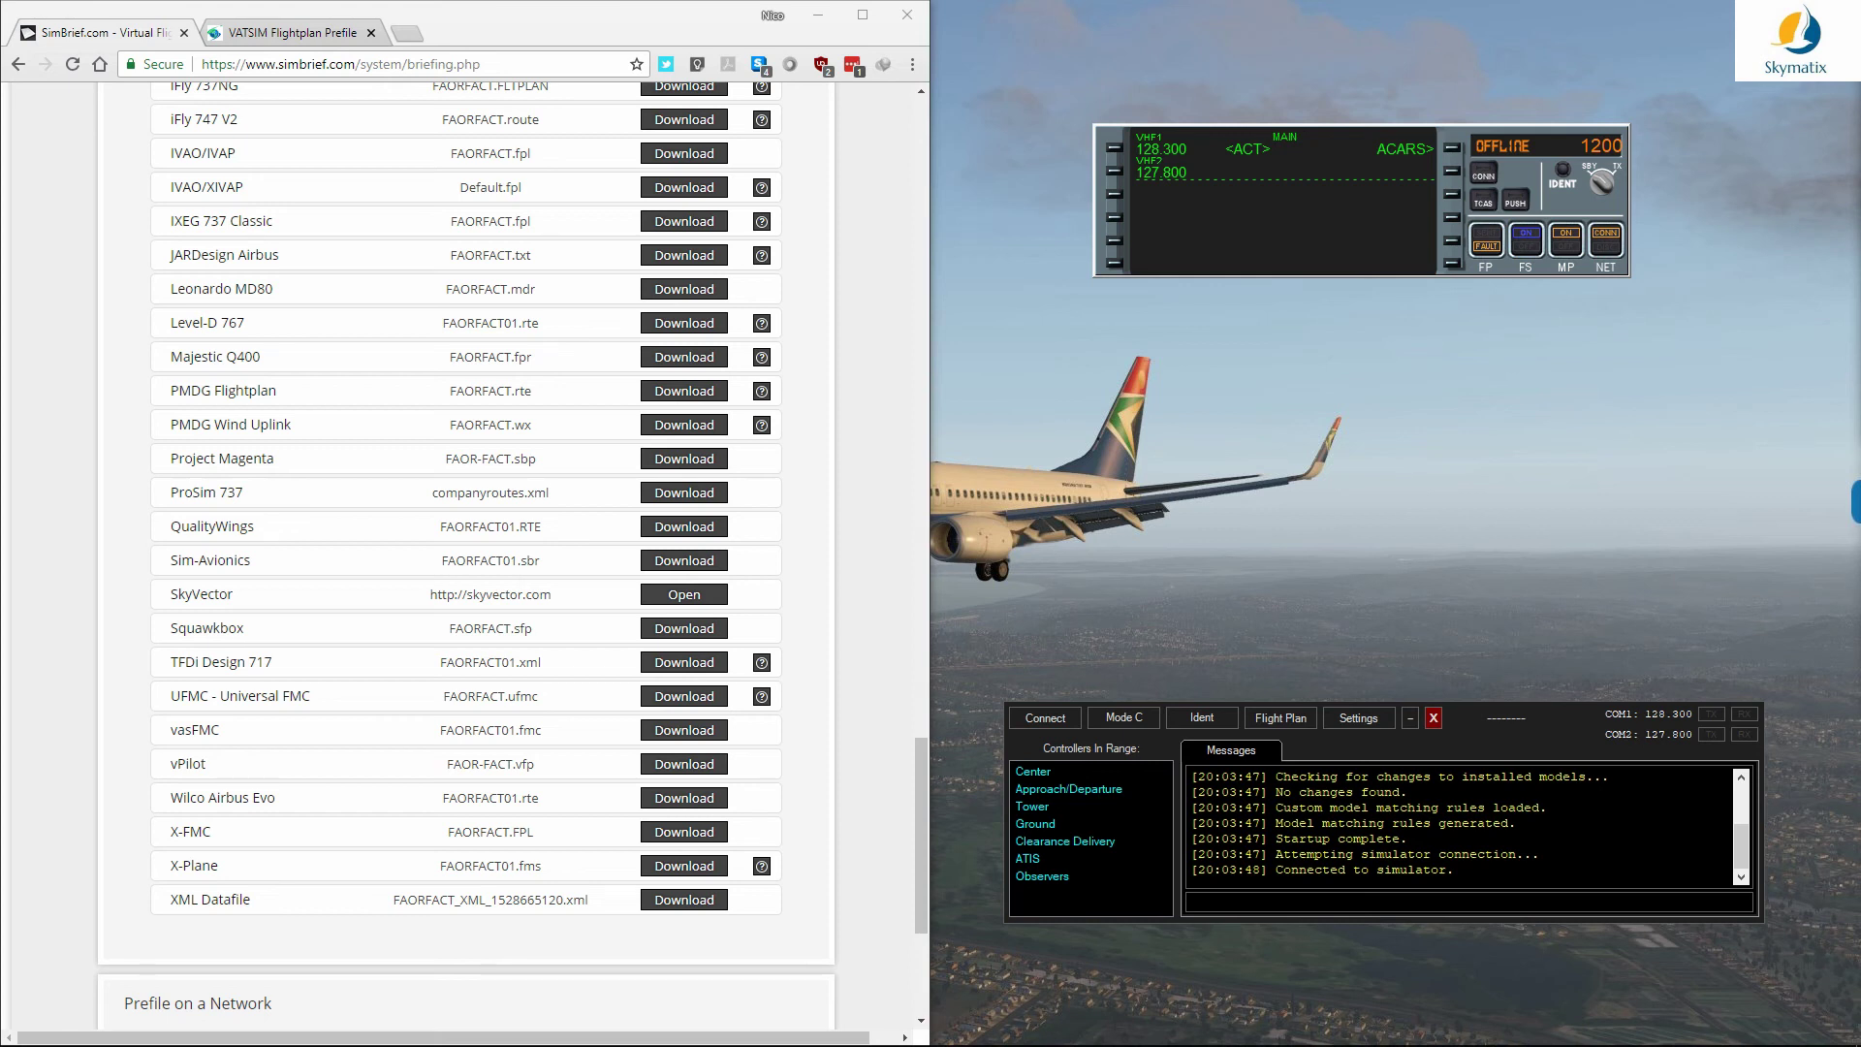
# Step: Open the VATSIM prefile form from the SimBrief briefing's network prefile section
pyautogui.scroll(-2, 465, 485)
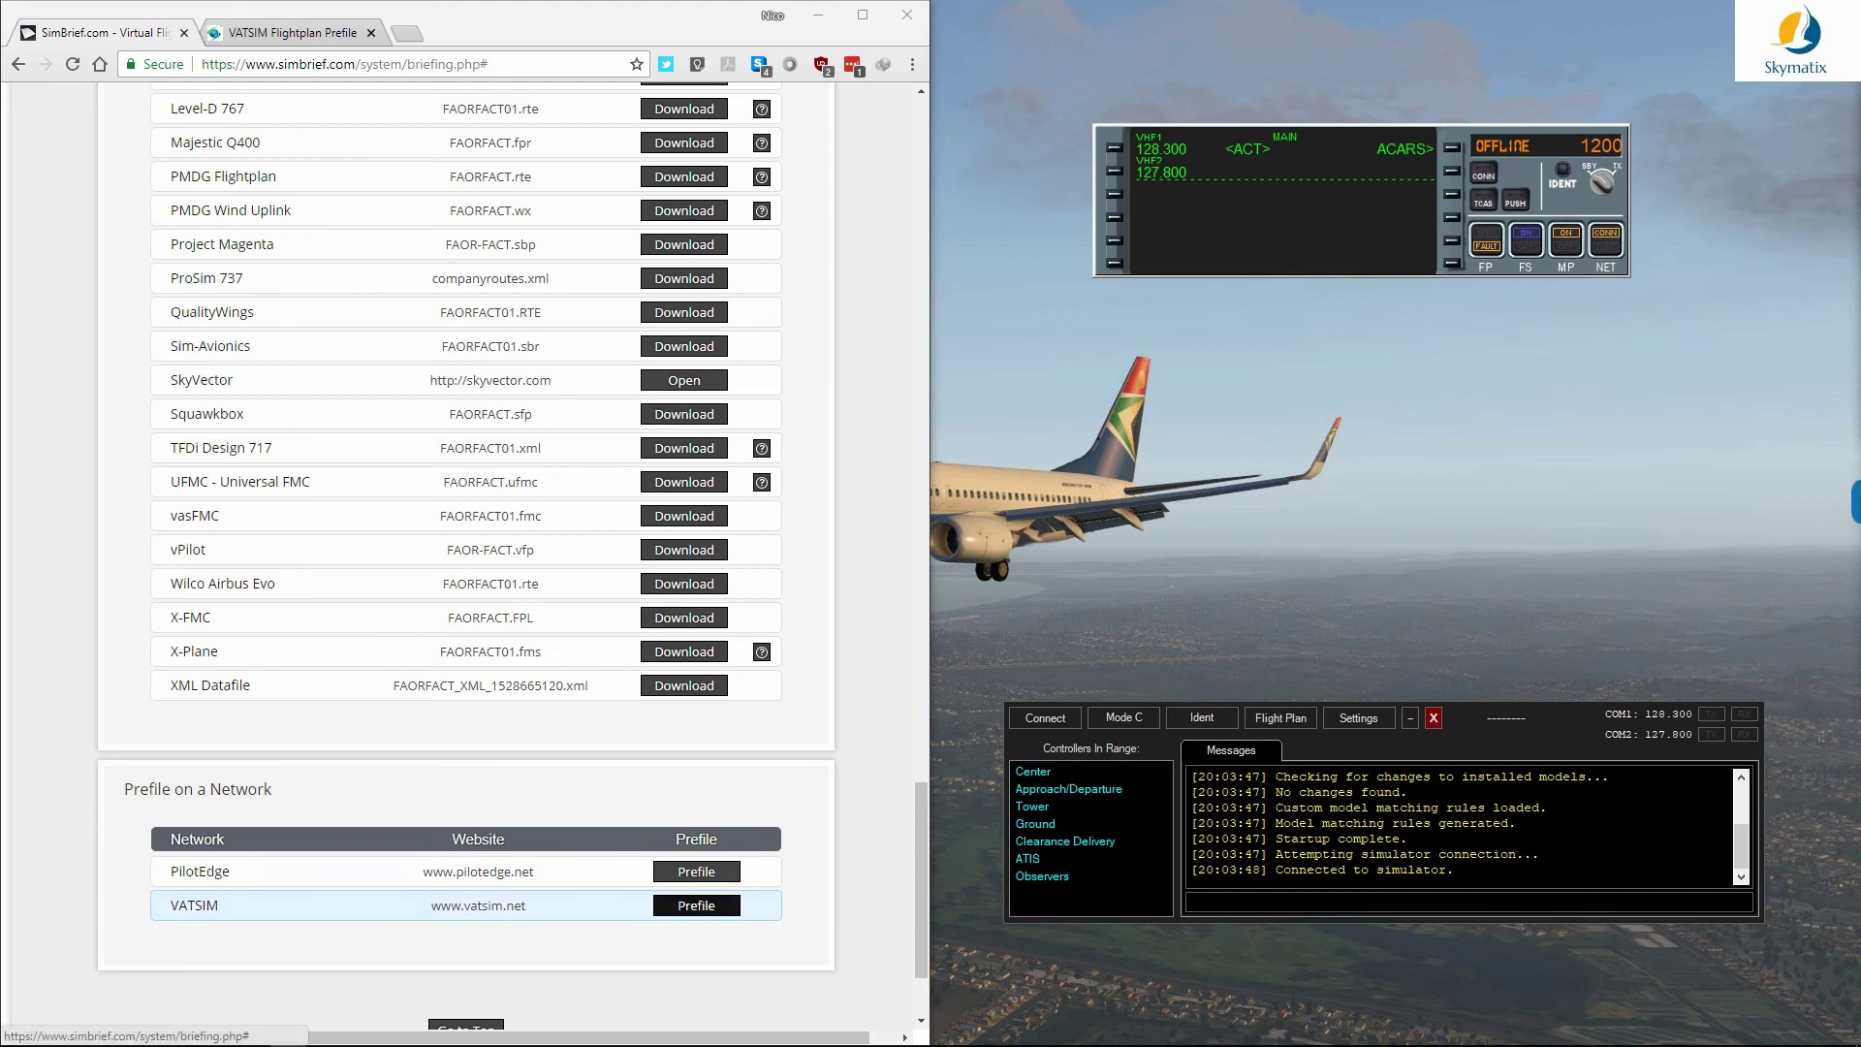
pyautogui.click(696, 905)
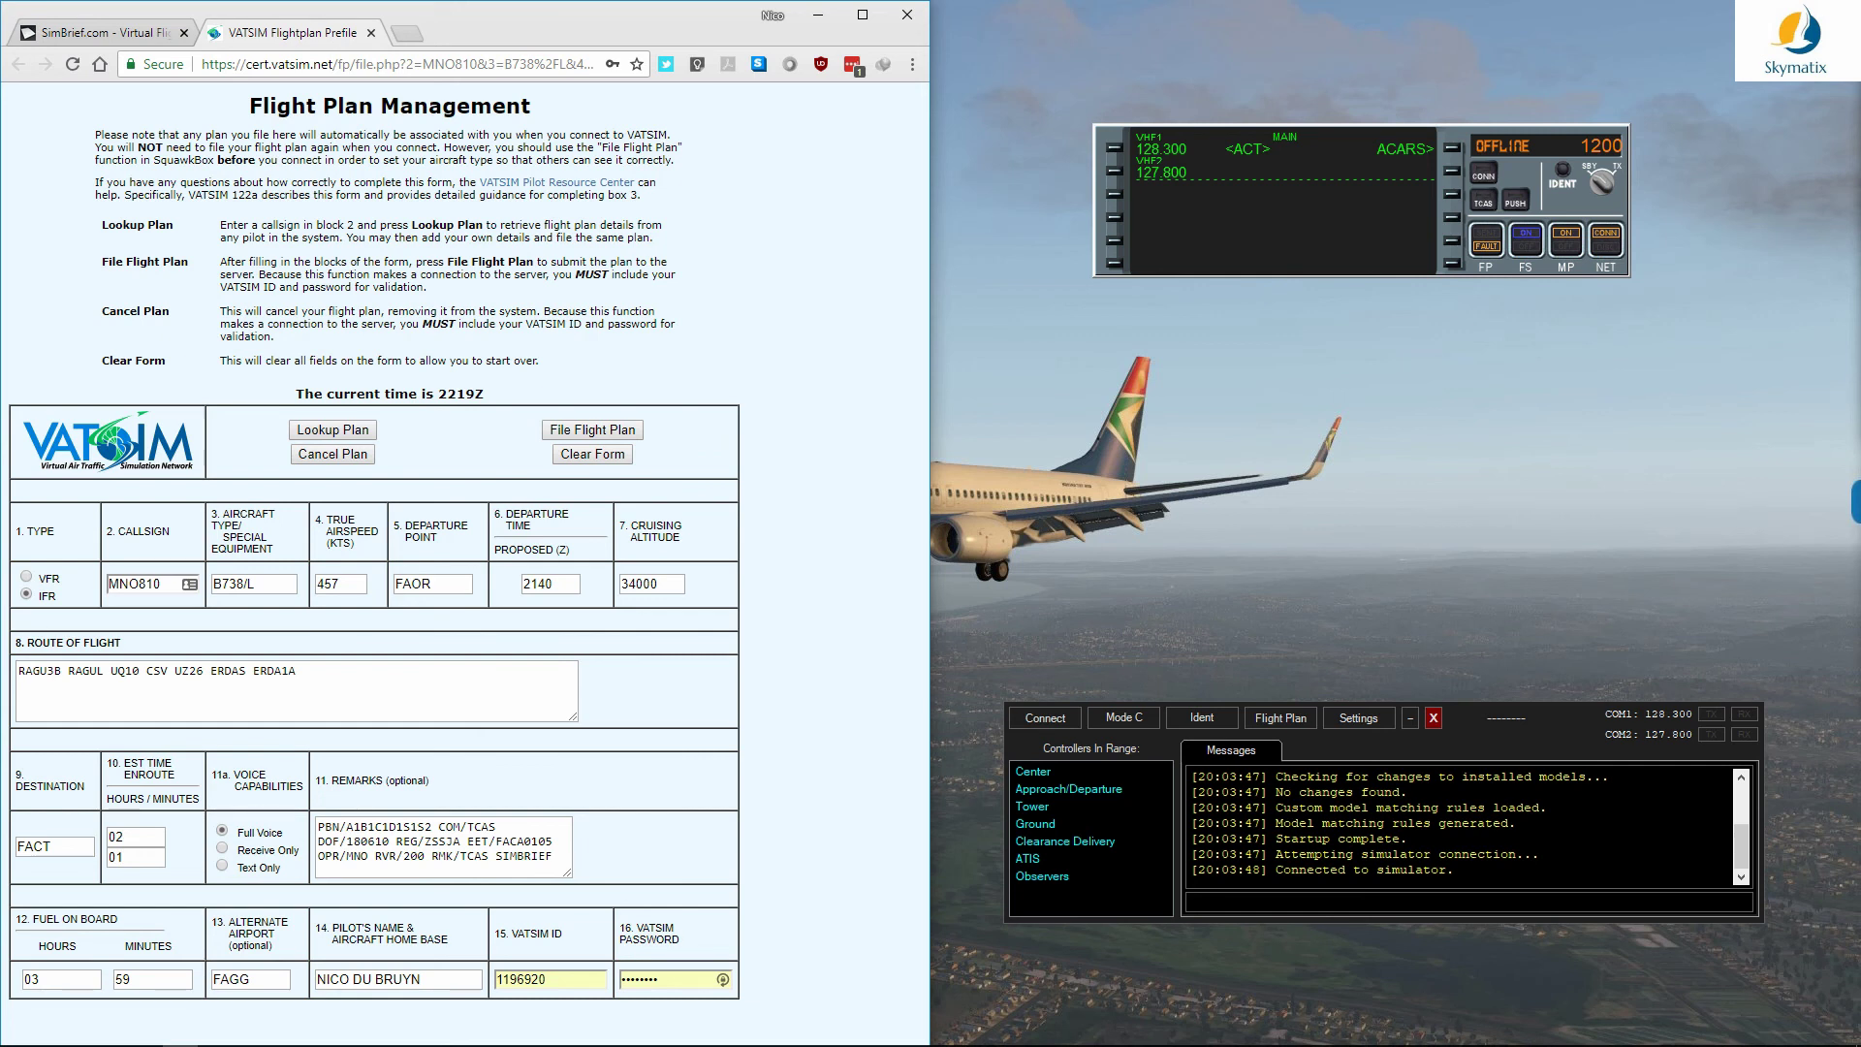
pyautogui.hotkey('alt', 'Tab')
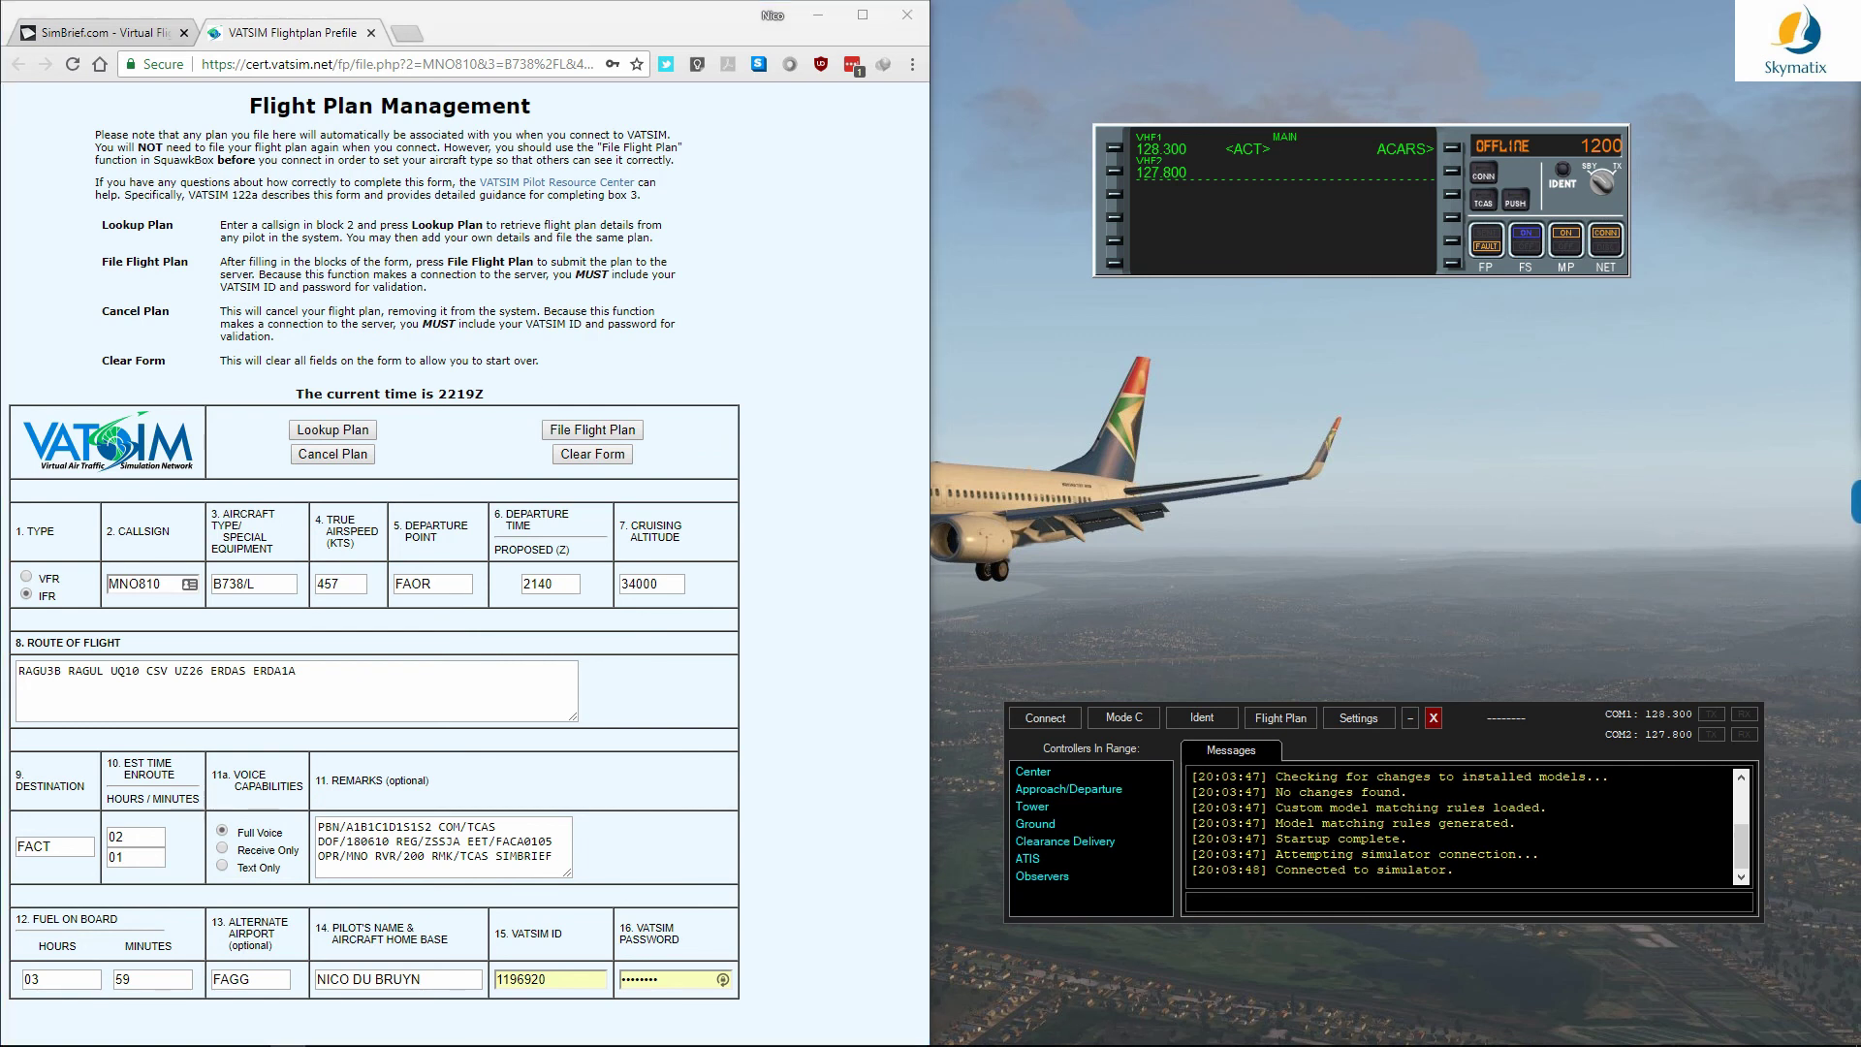
# Step: Return to the SimBrief briefing and reopen flight MNO810 for editing
pyautogui.hotkey('ctrl', 'Tab')
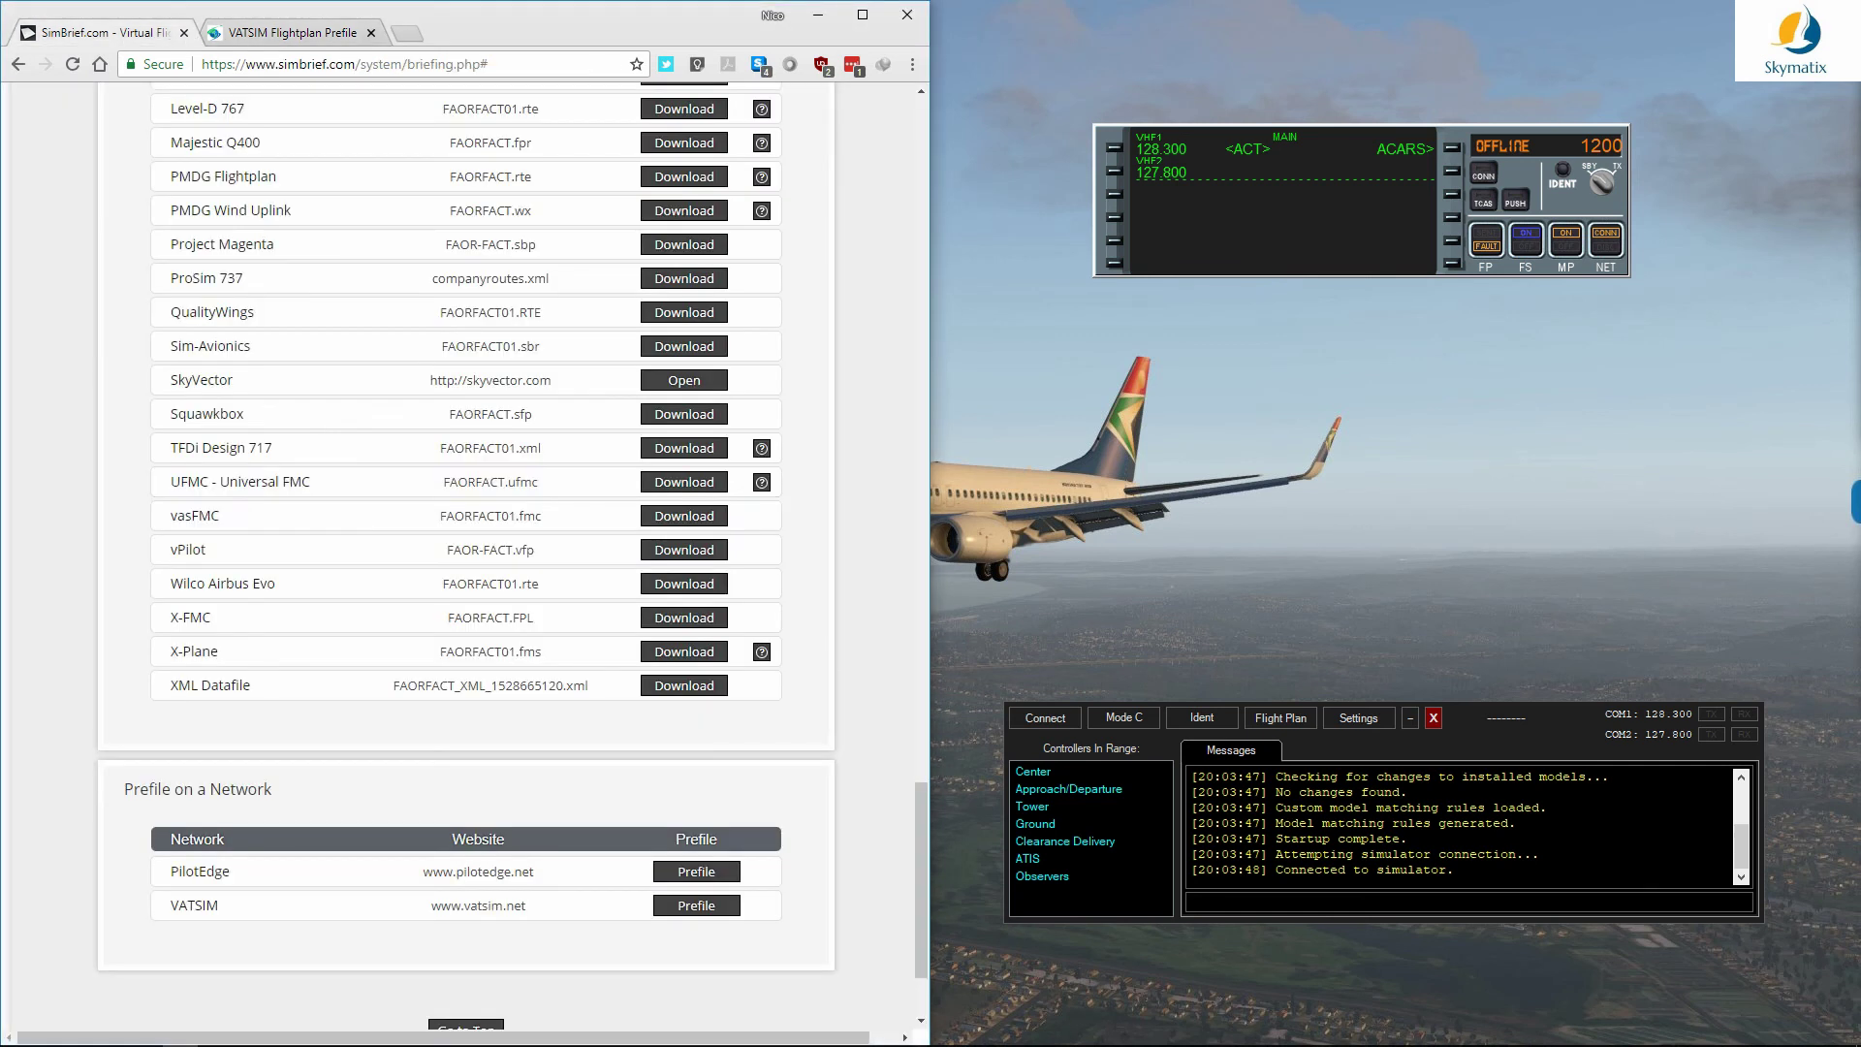
pyautogui.scroll(10, 466, 611)
pyautogui.scroll(9, 465, 563)
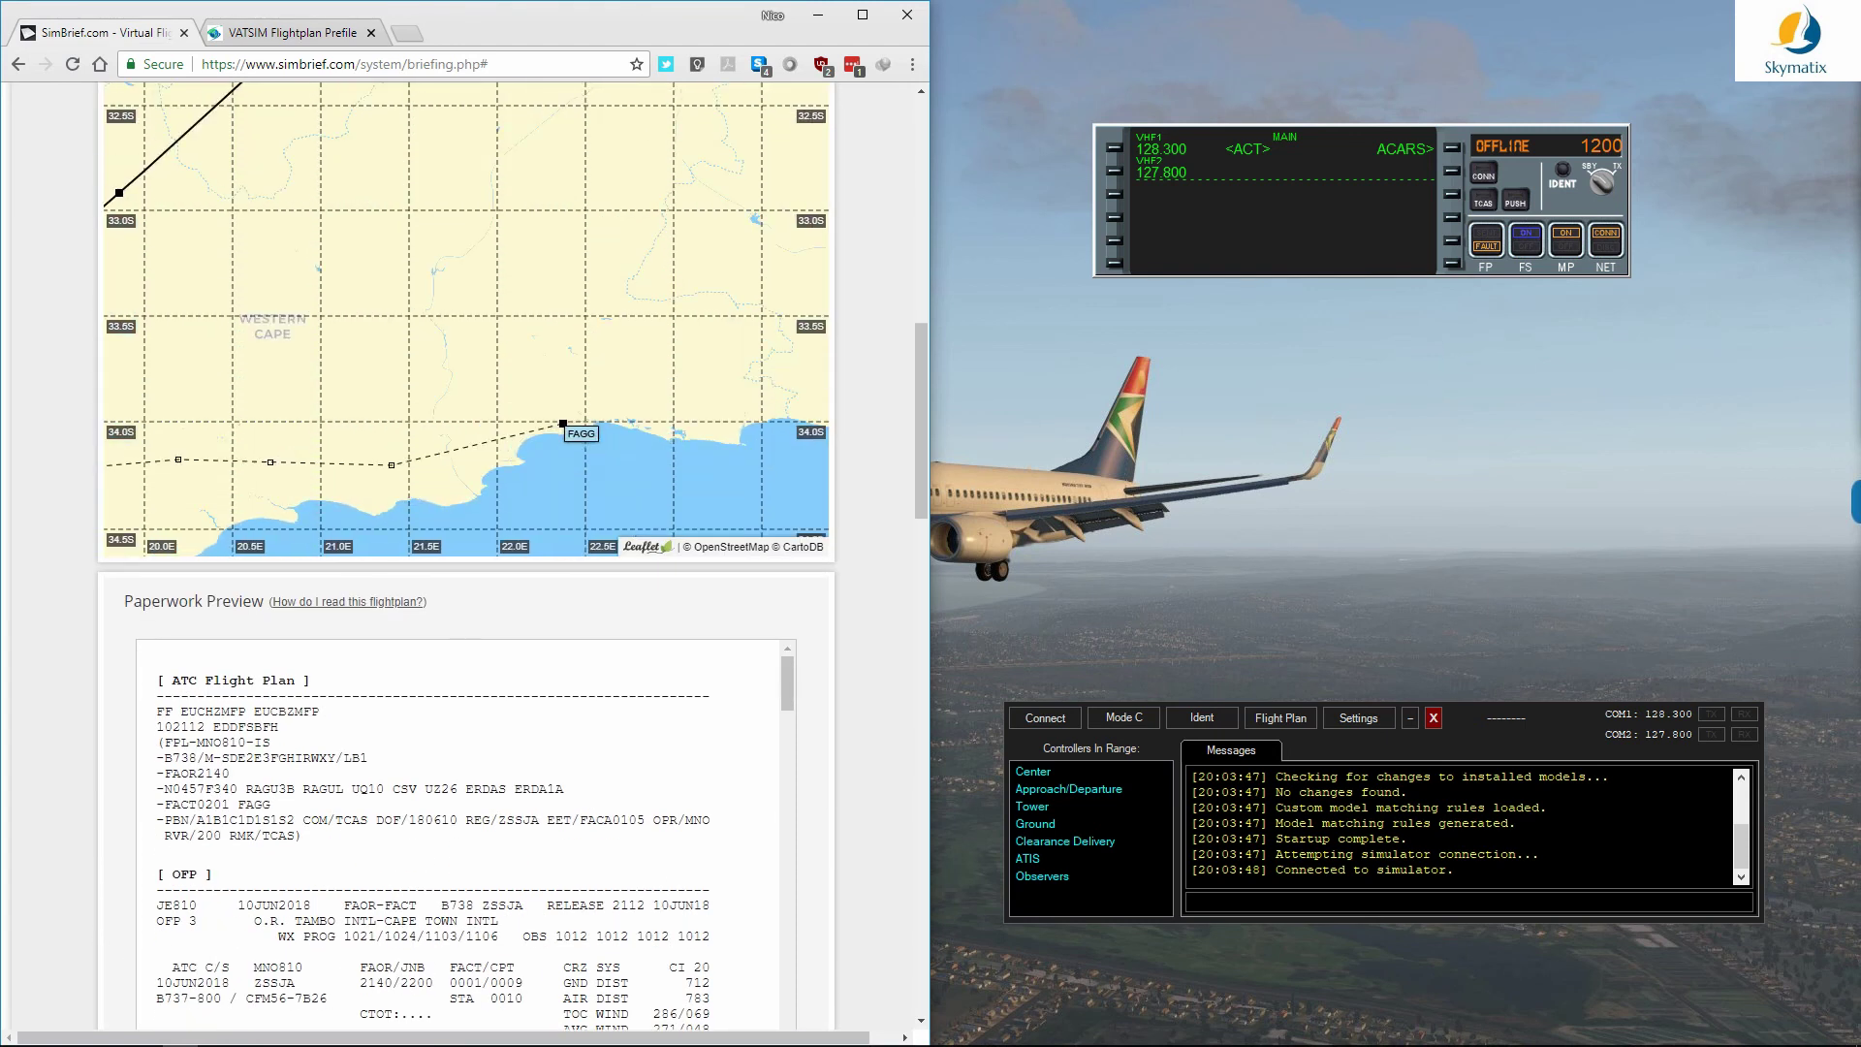
pyautogui.scroll(10, 465, 563)
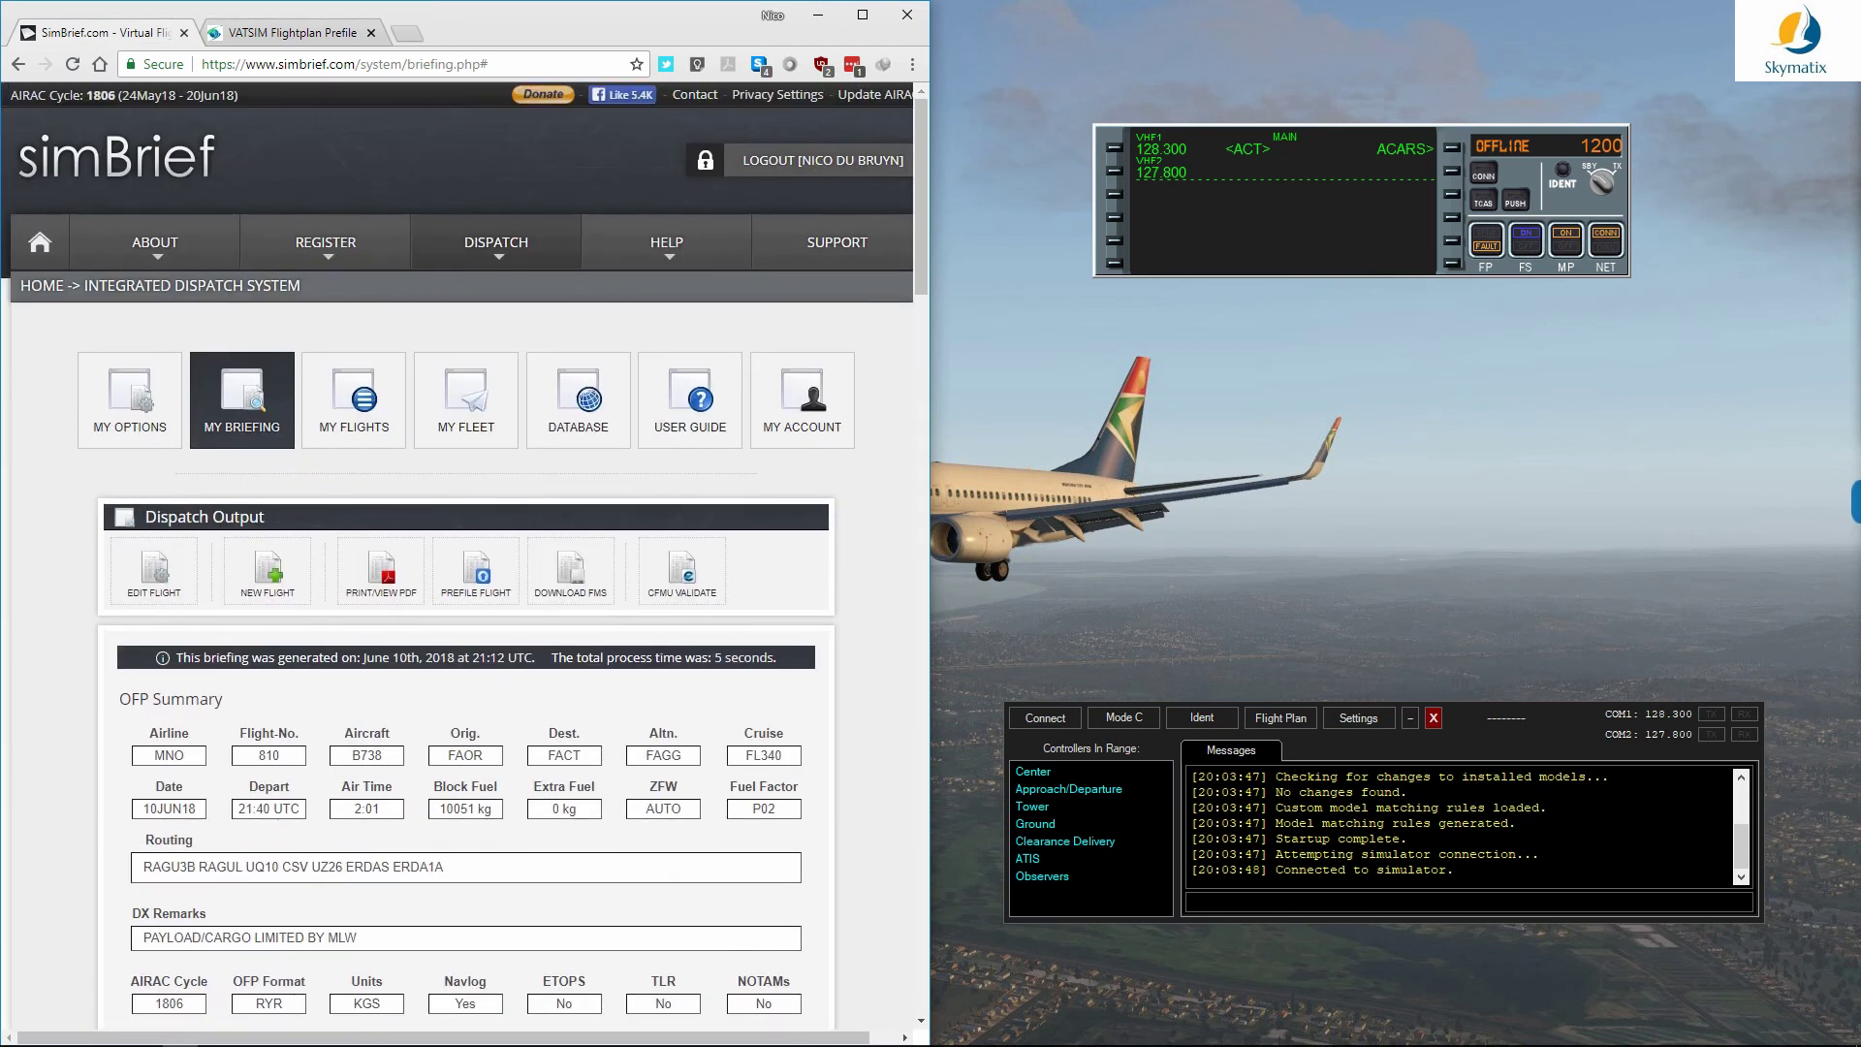
pyautogui.click(155, 582)
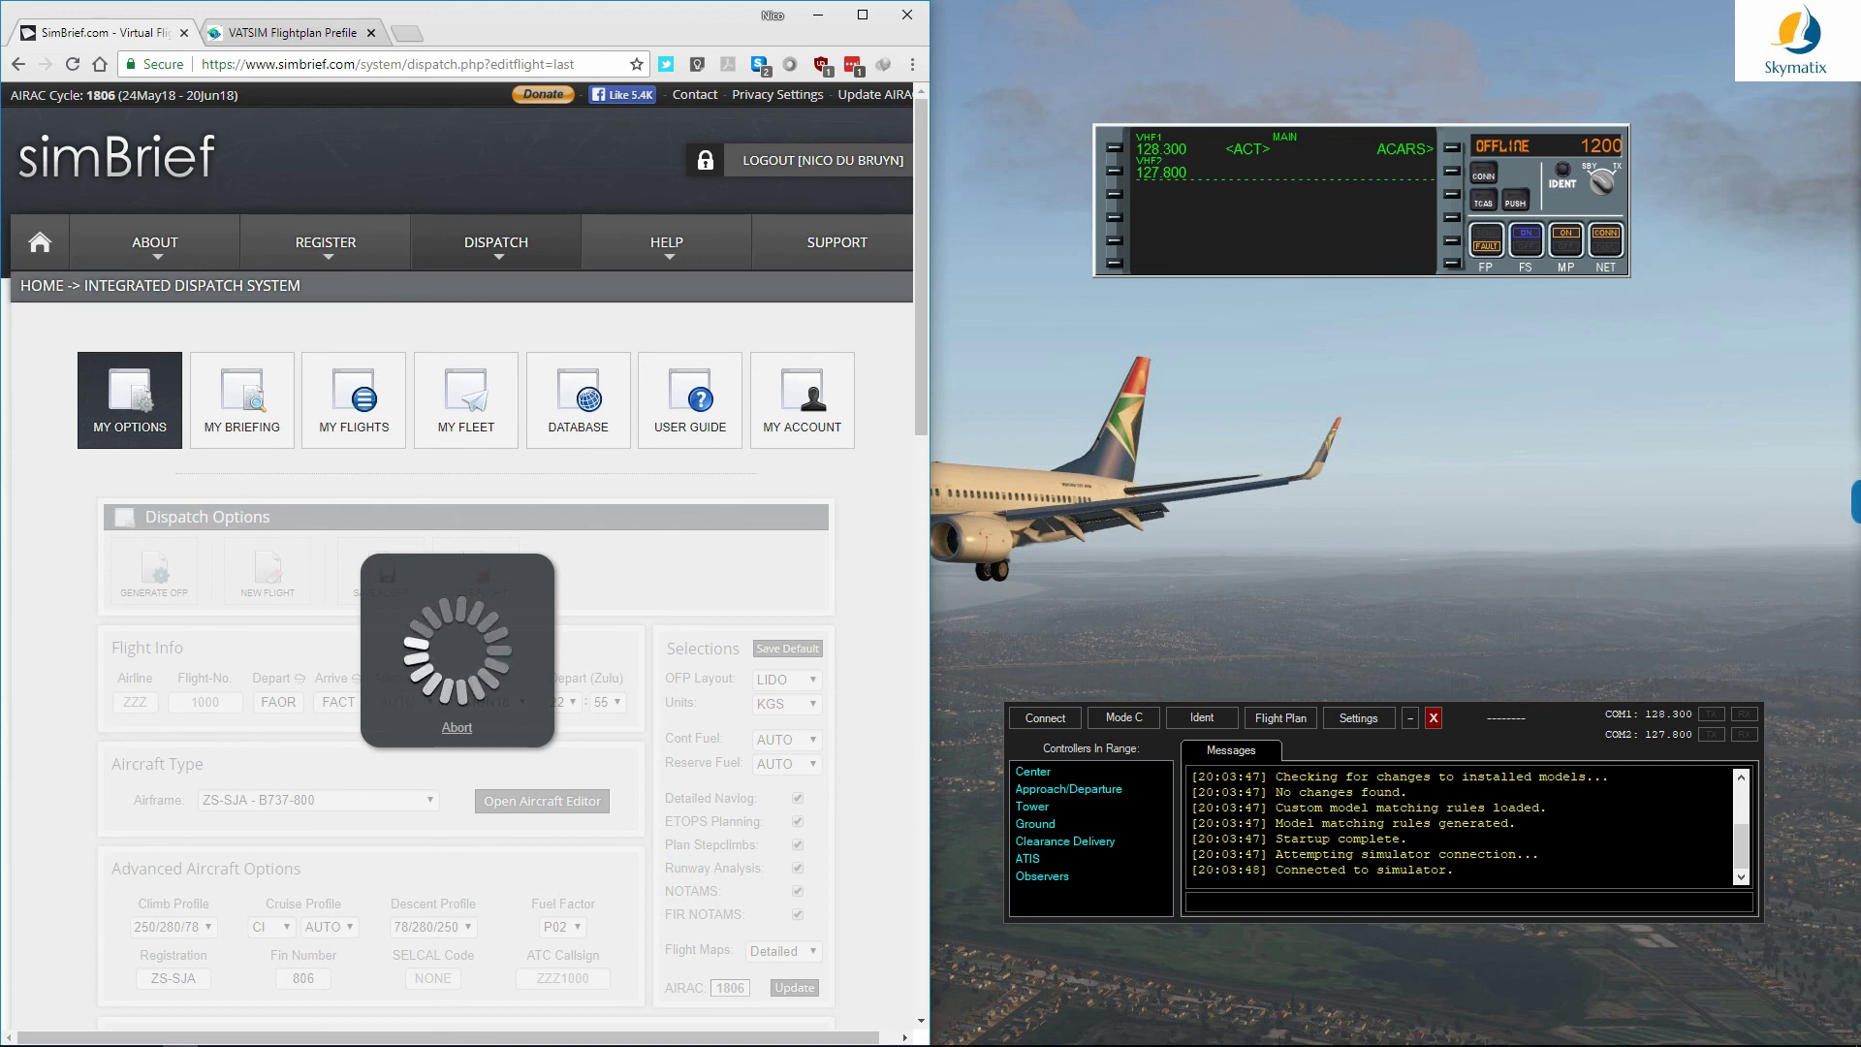
# Step: Change the OFP layout to KLM and generate the flight plan, confirming the overwrite
pyautogui.scroll(-1, 463, 551)
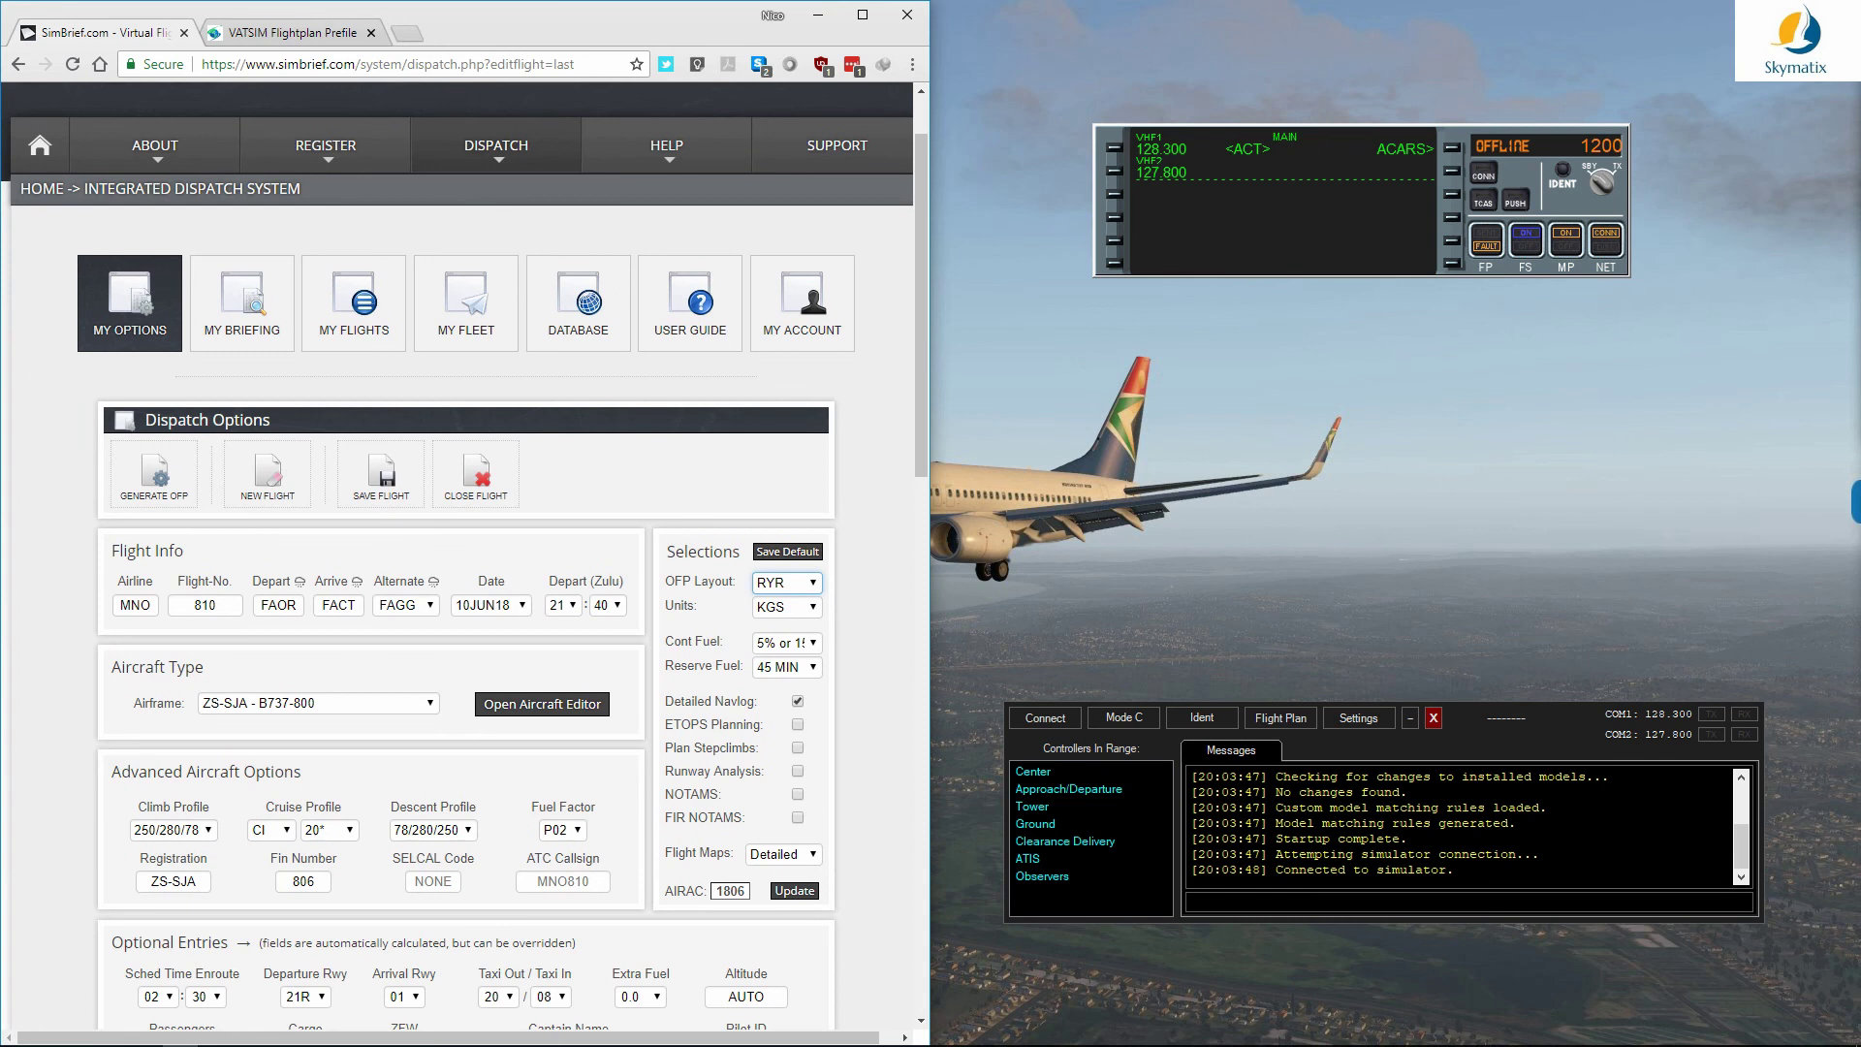
pyautogui.click(787, 582)
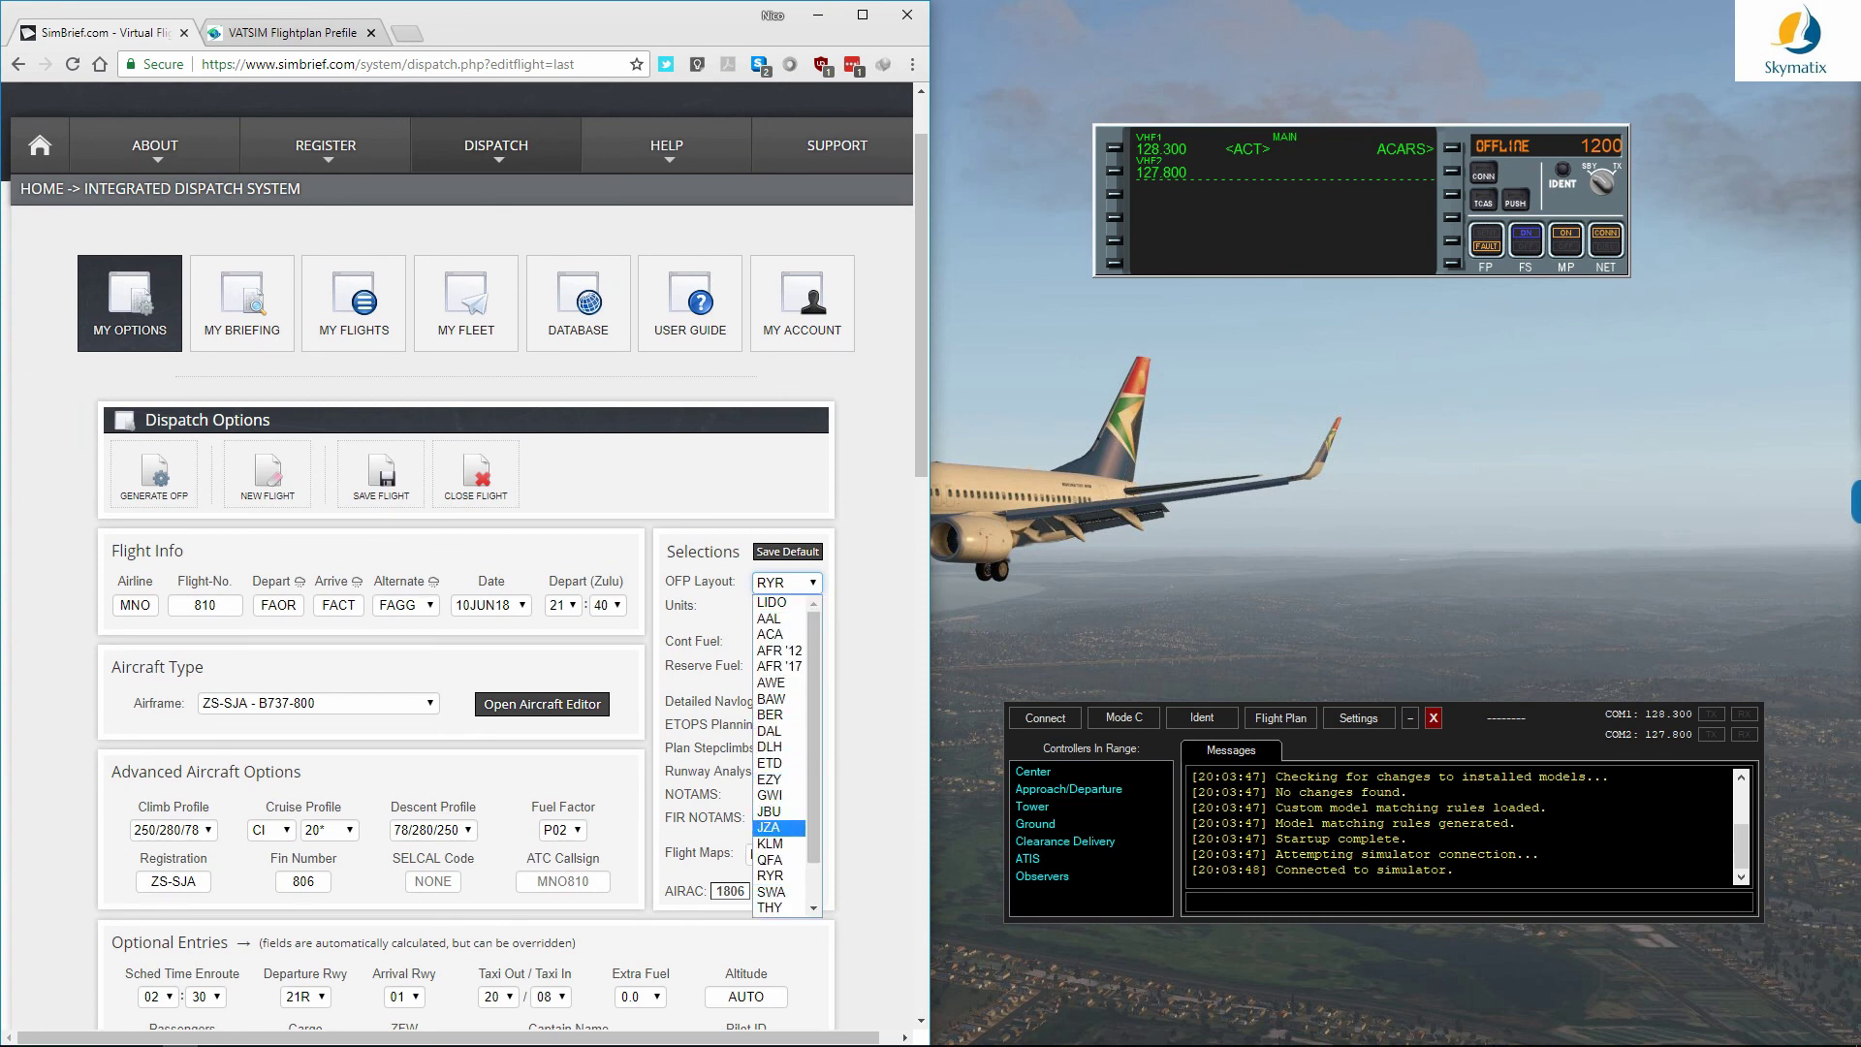
pyautogui.click(775, 844)
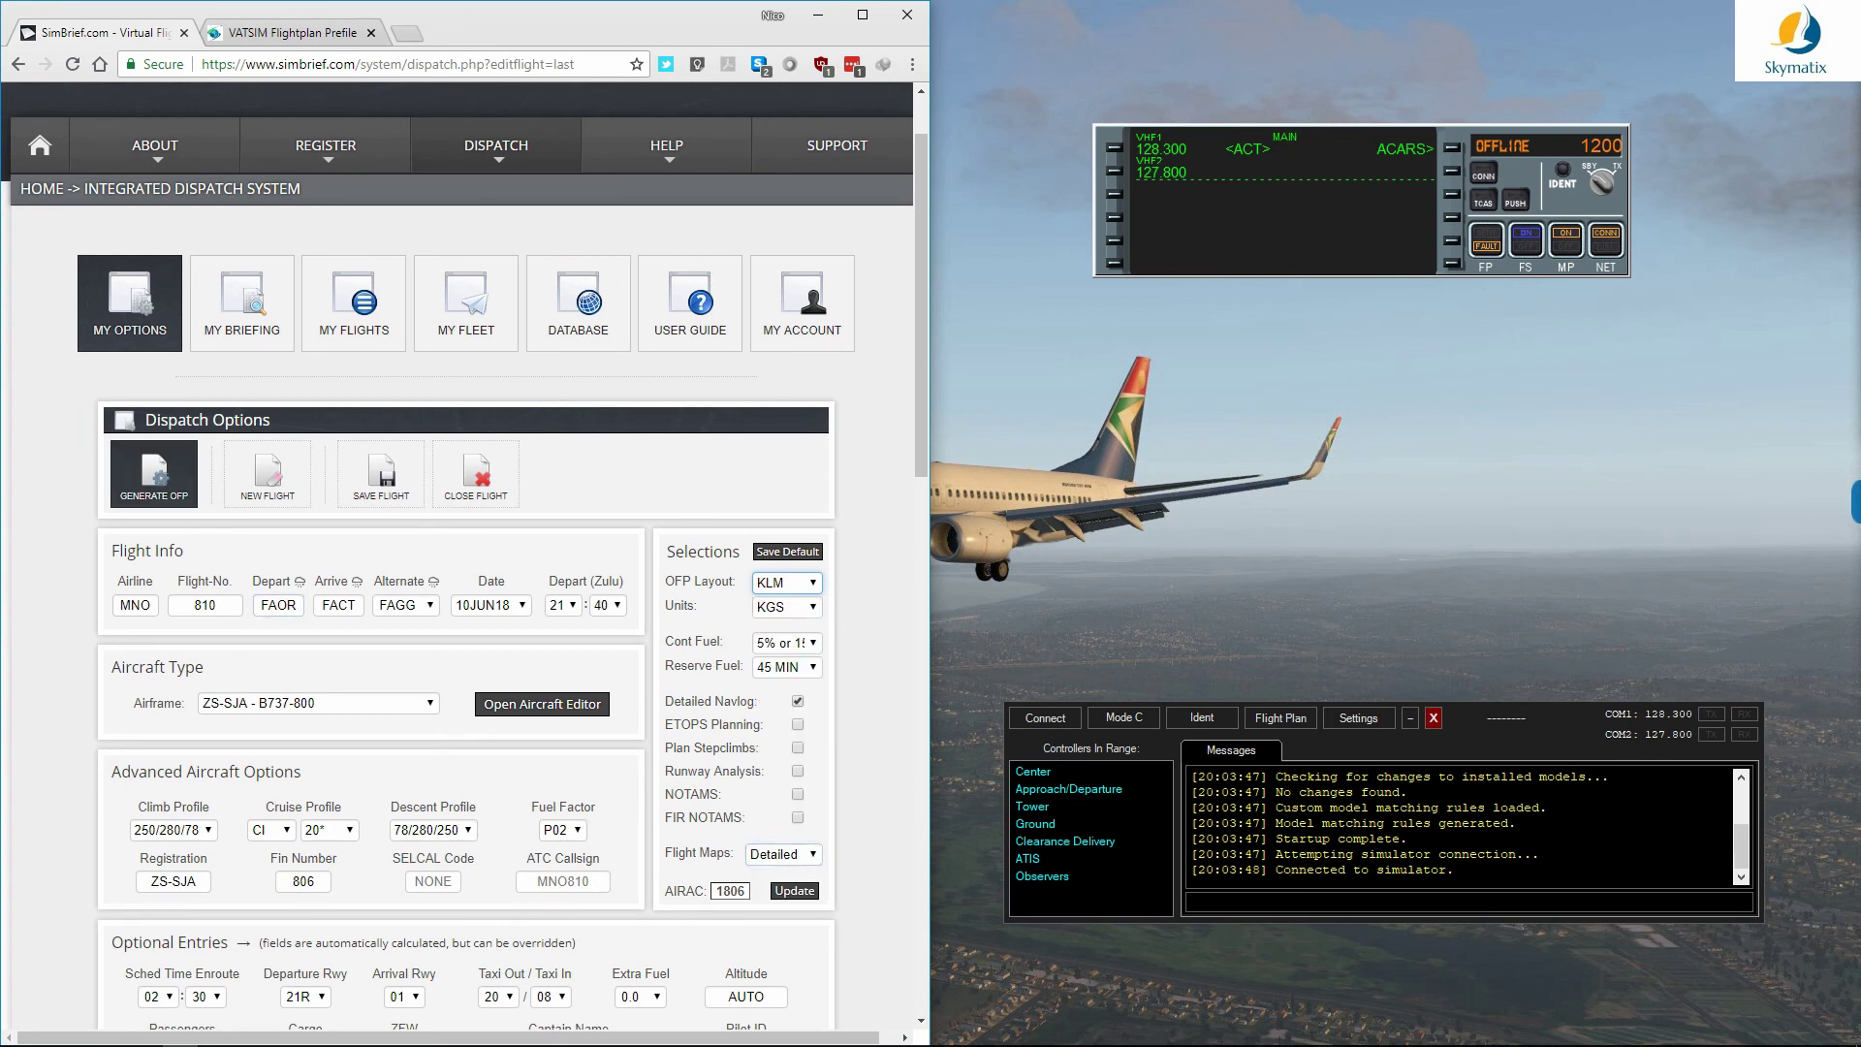
pyautogui.click(154, 473)
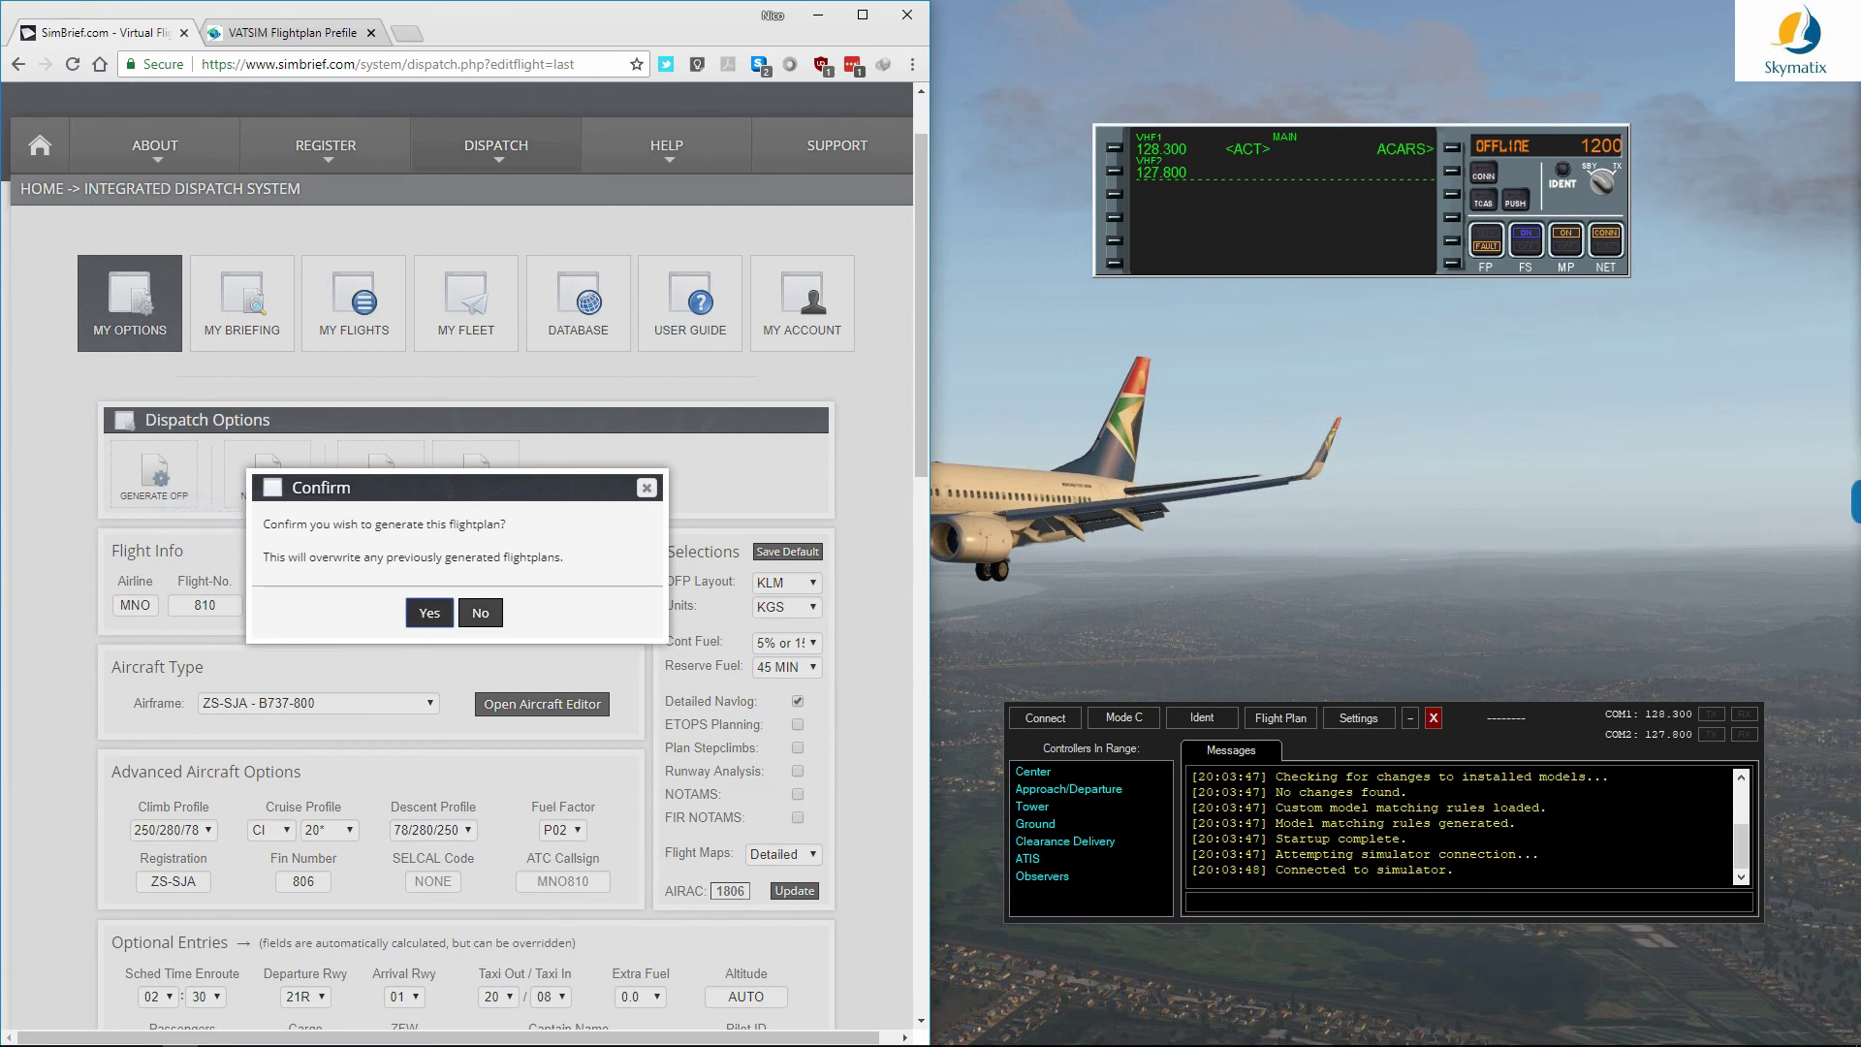
pyautogui.click(430, 613)
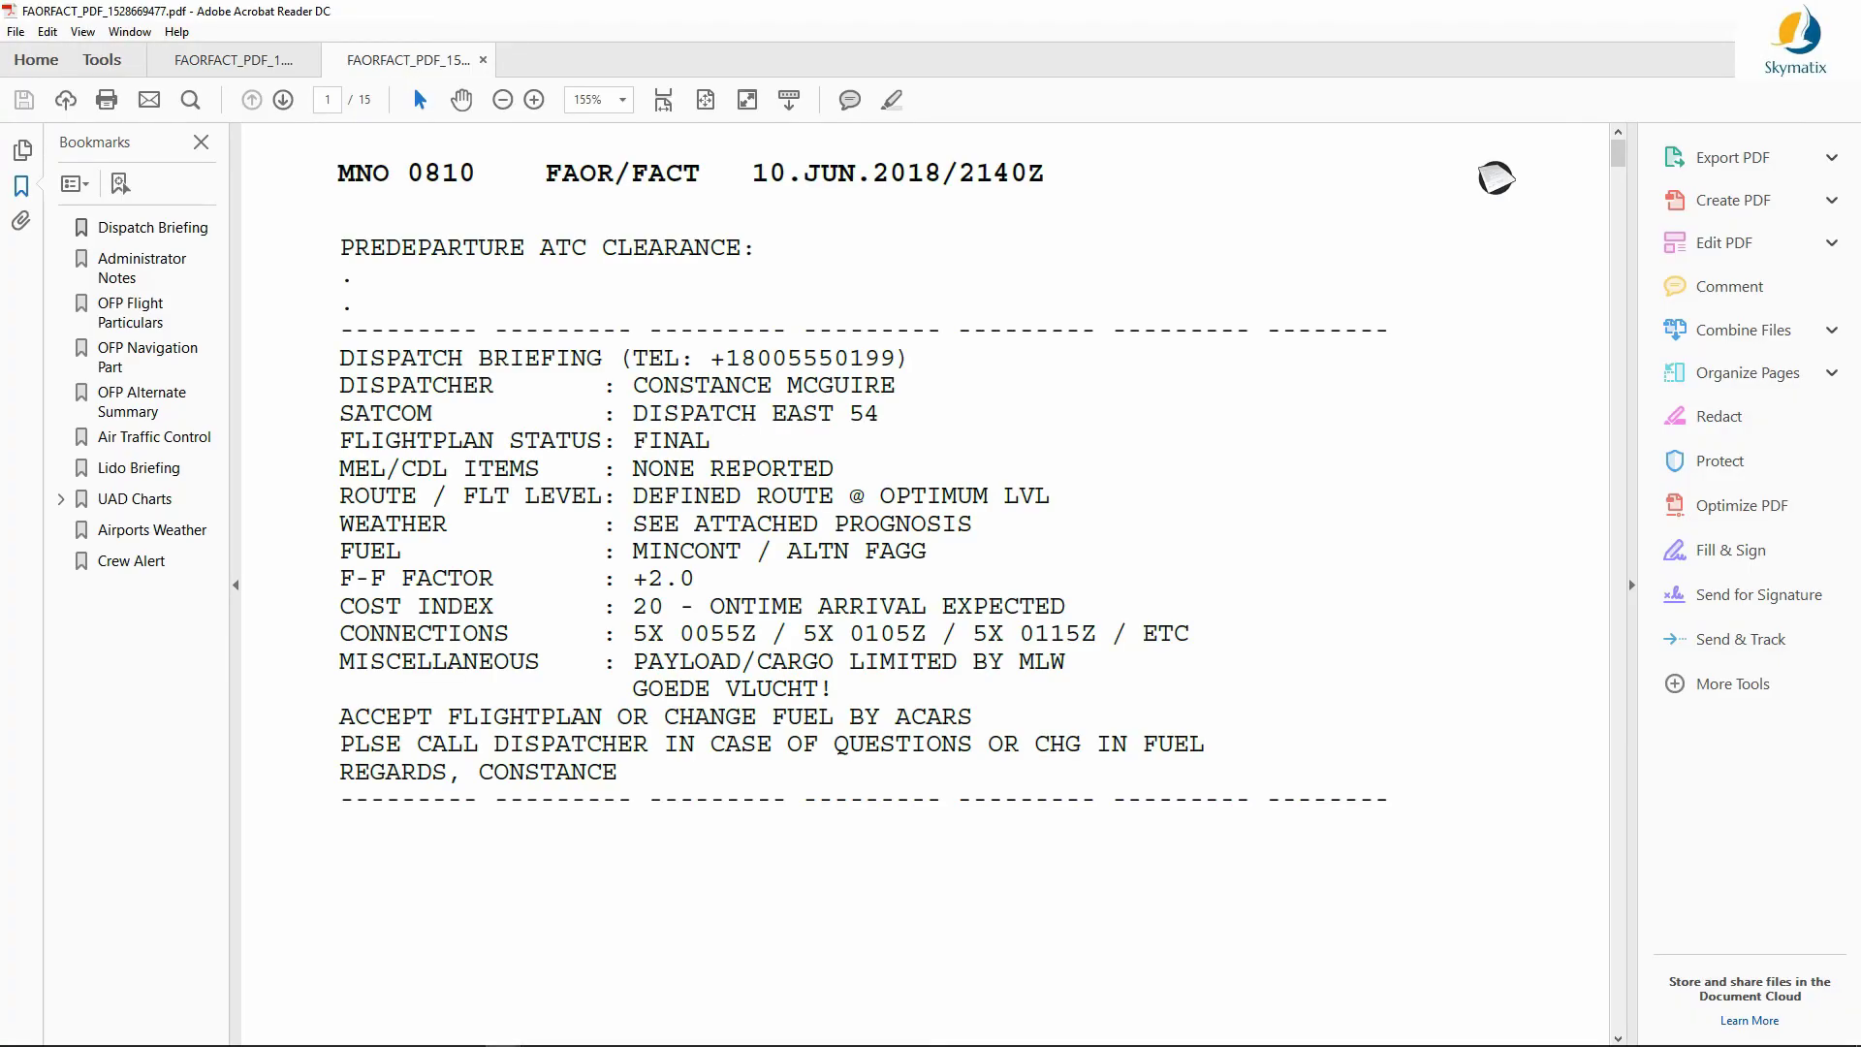
# Step: Switch to FAORFACT_PDF_1.pdf, show its ATC Flight Plan section and enlarge it to 150%
pyautogui.hotkey('ctrl', 'Tab')
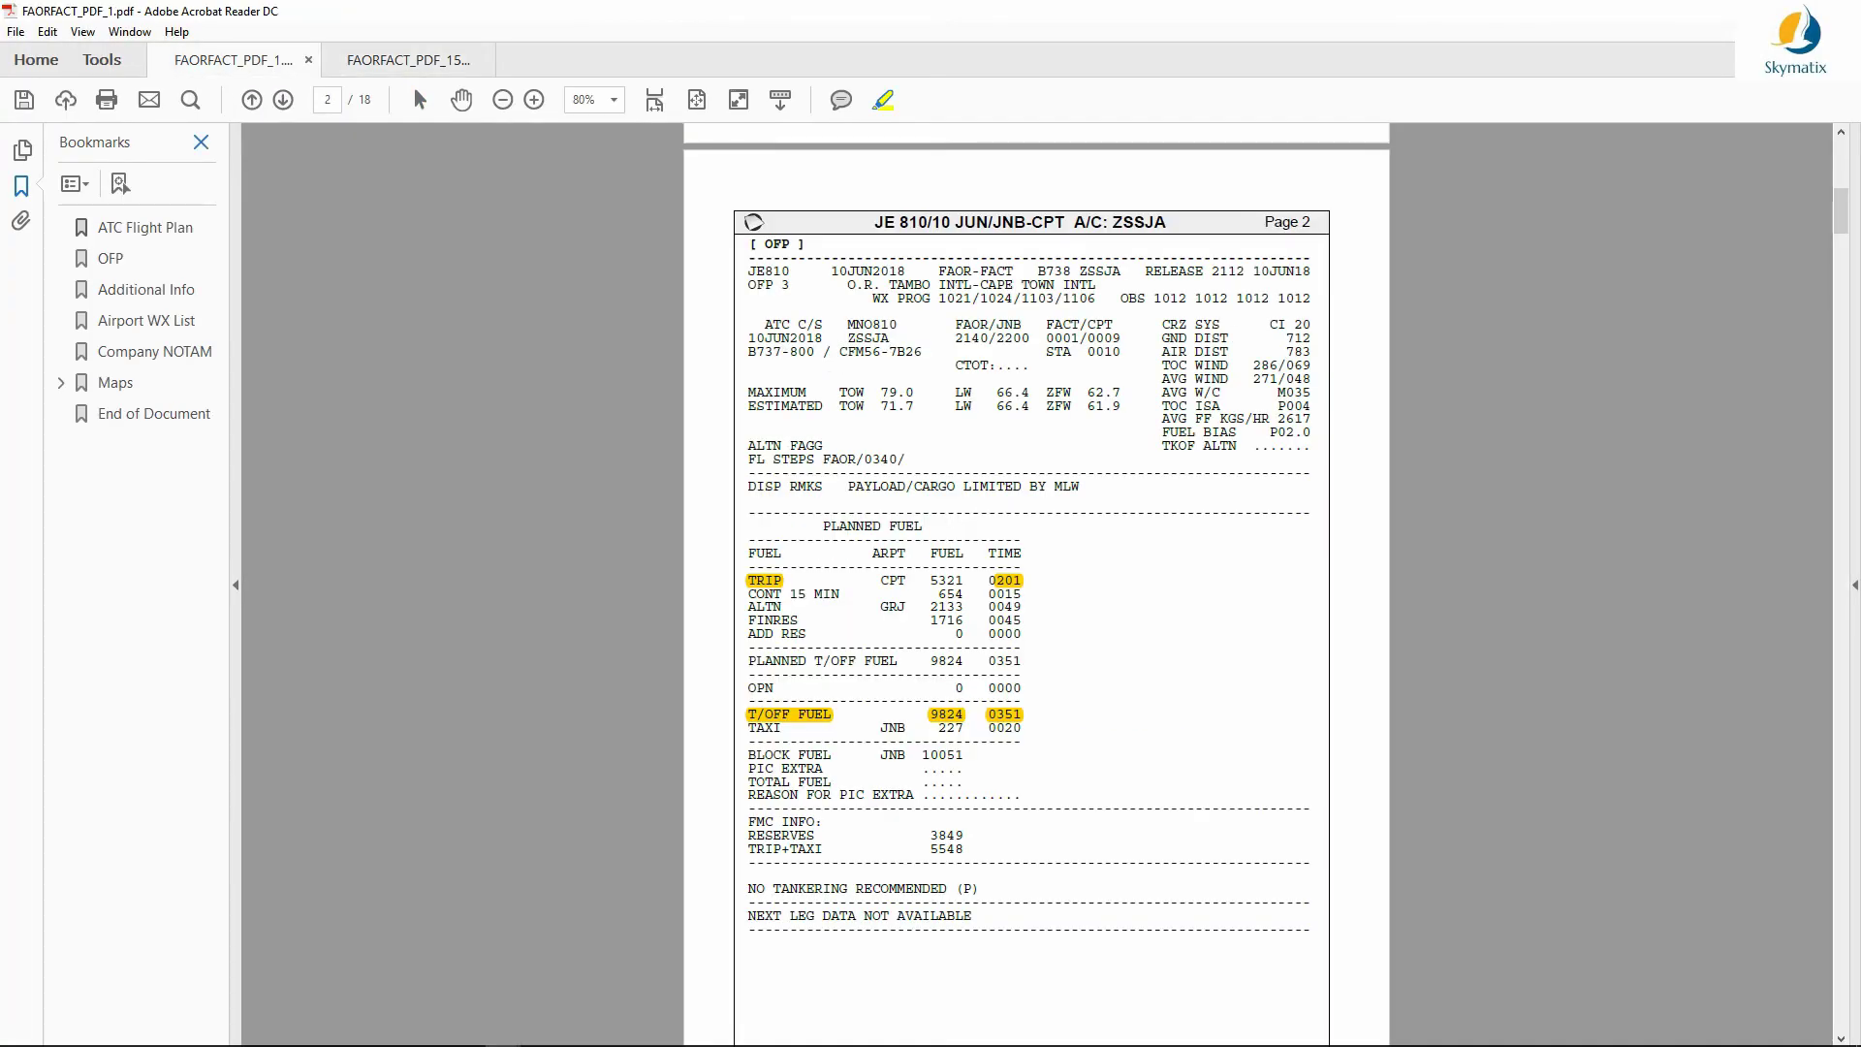
pyautogui.click(146, 227)
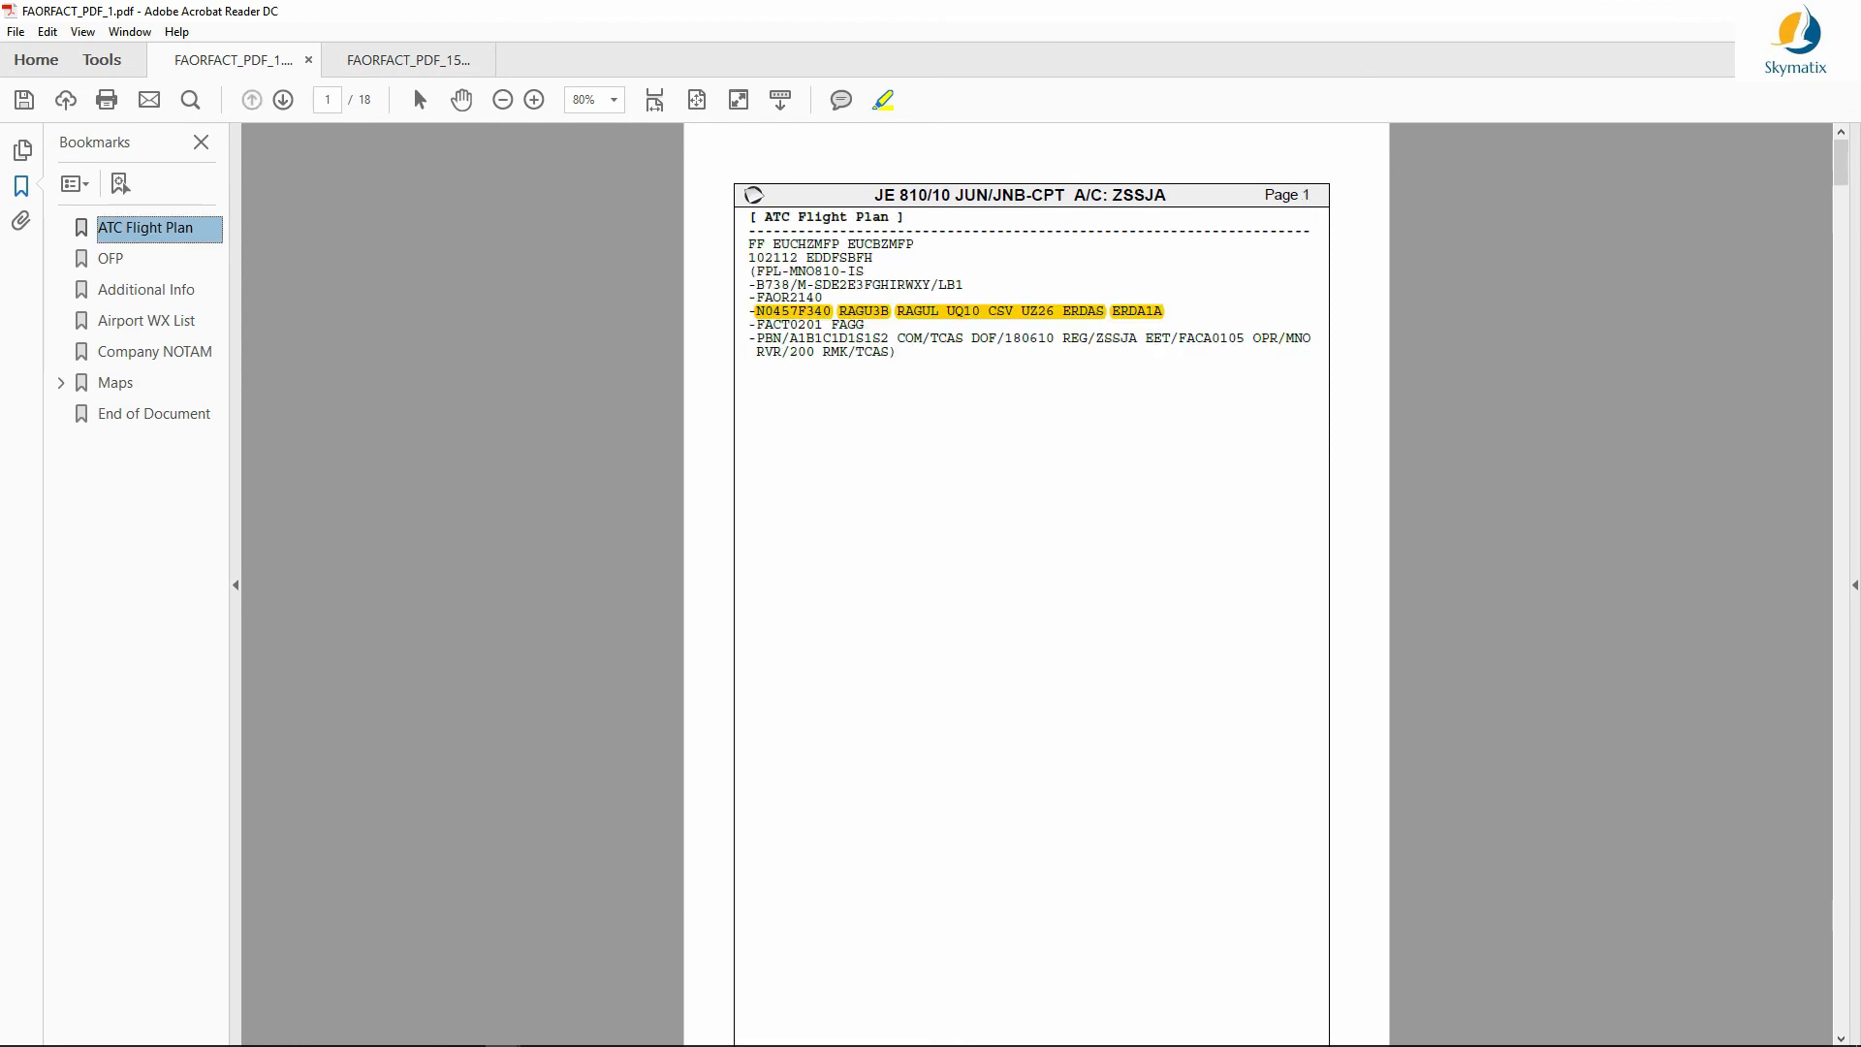
pyautogui.hotkey('ctrl', '=')
pyautogui.hotkey('ctrl', '=')
pyautogui.hotkey('ctrl', '=')
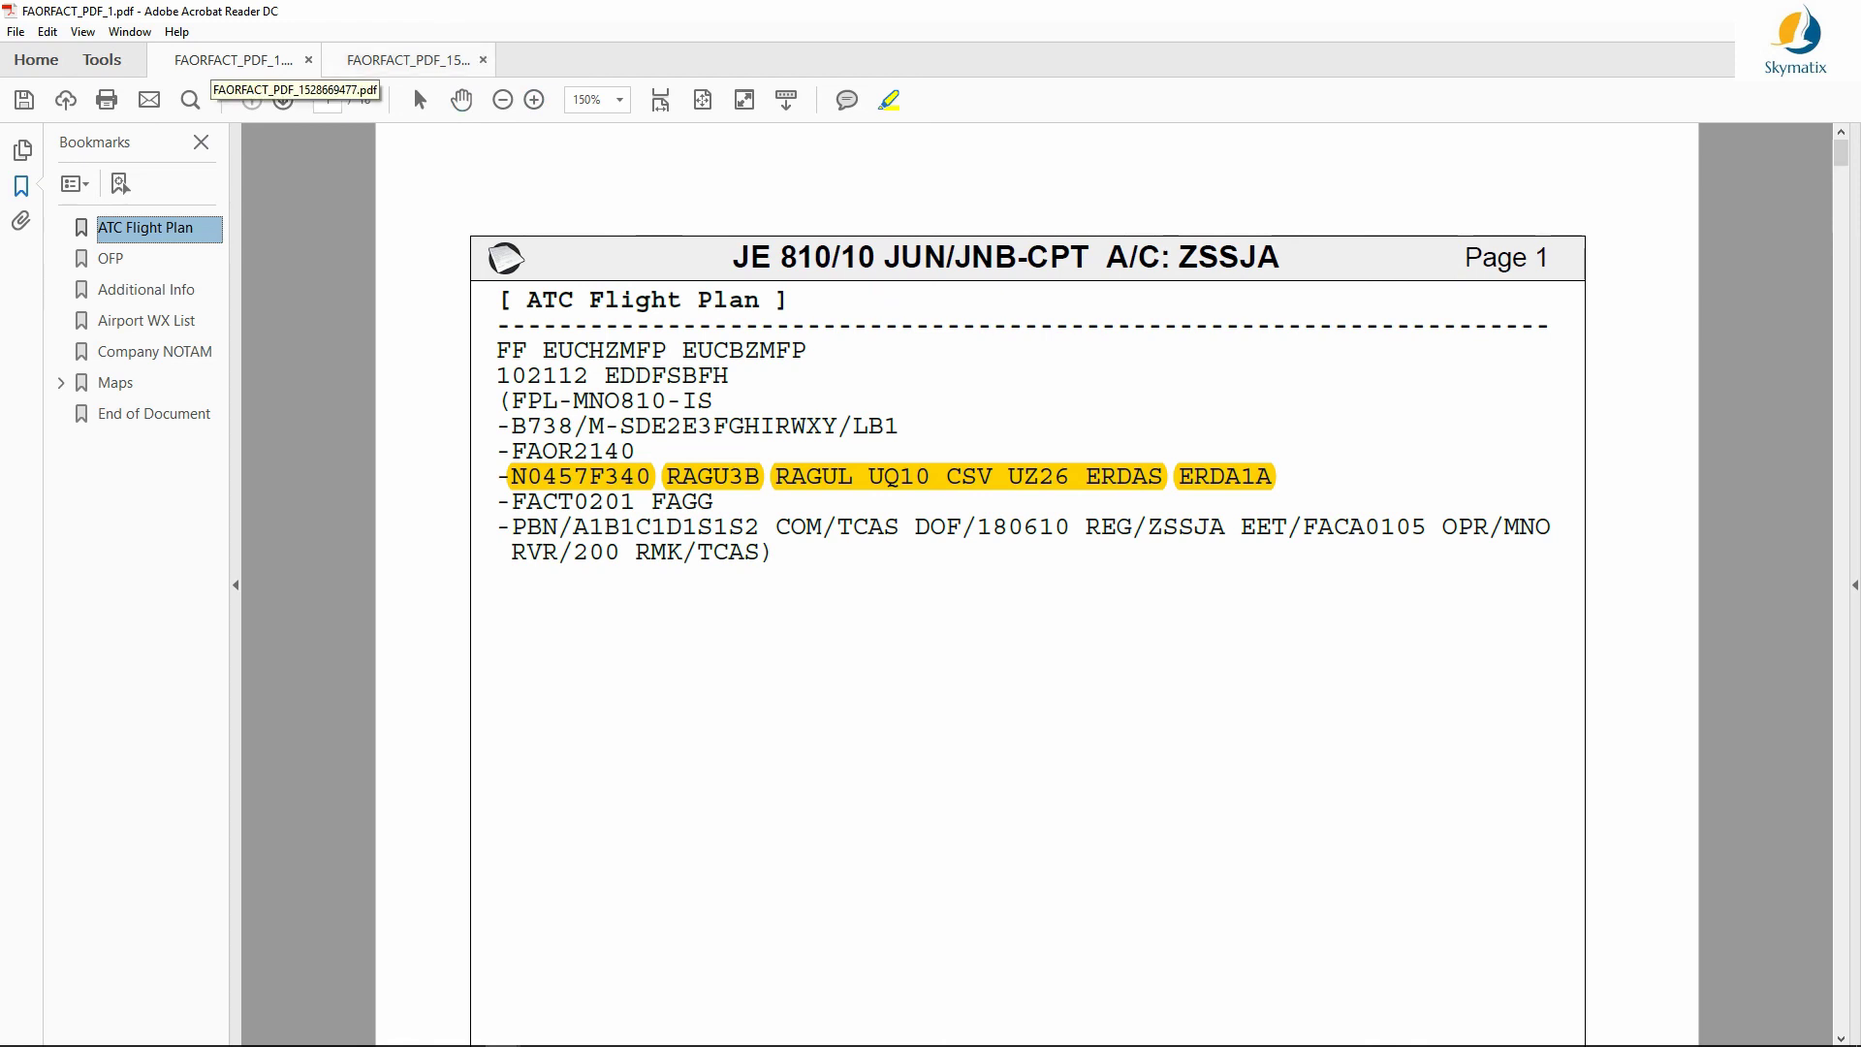
# Step: Return to FAORFACT_PDF_1528669477.pdf, hide the tools pane and go to the Administrator Notes
pyautogui.click(415, 63)
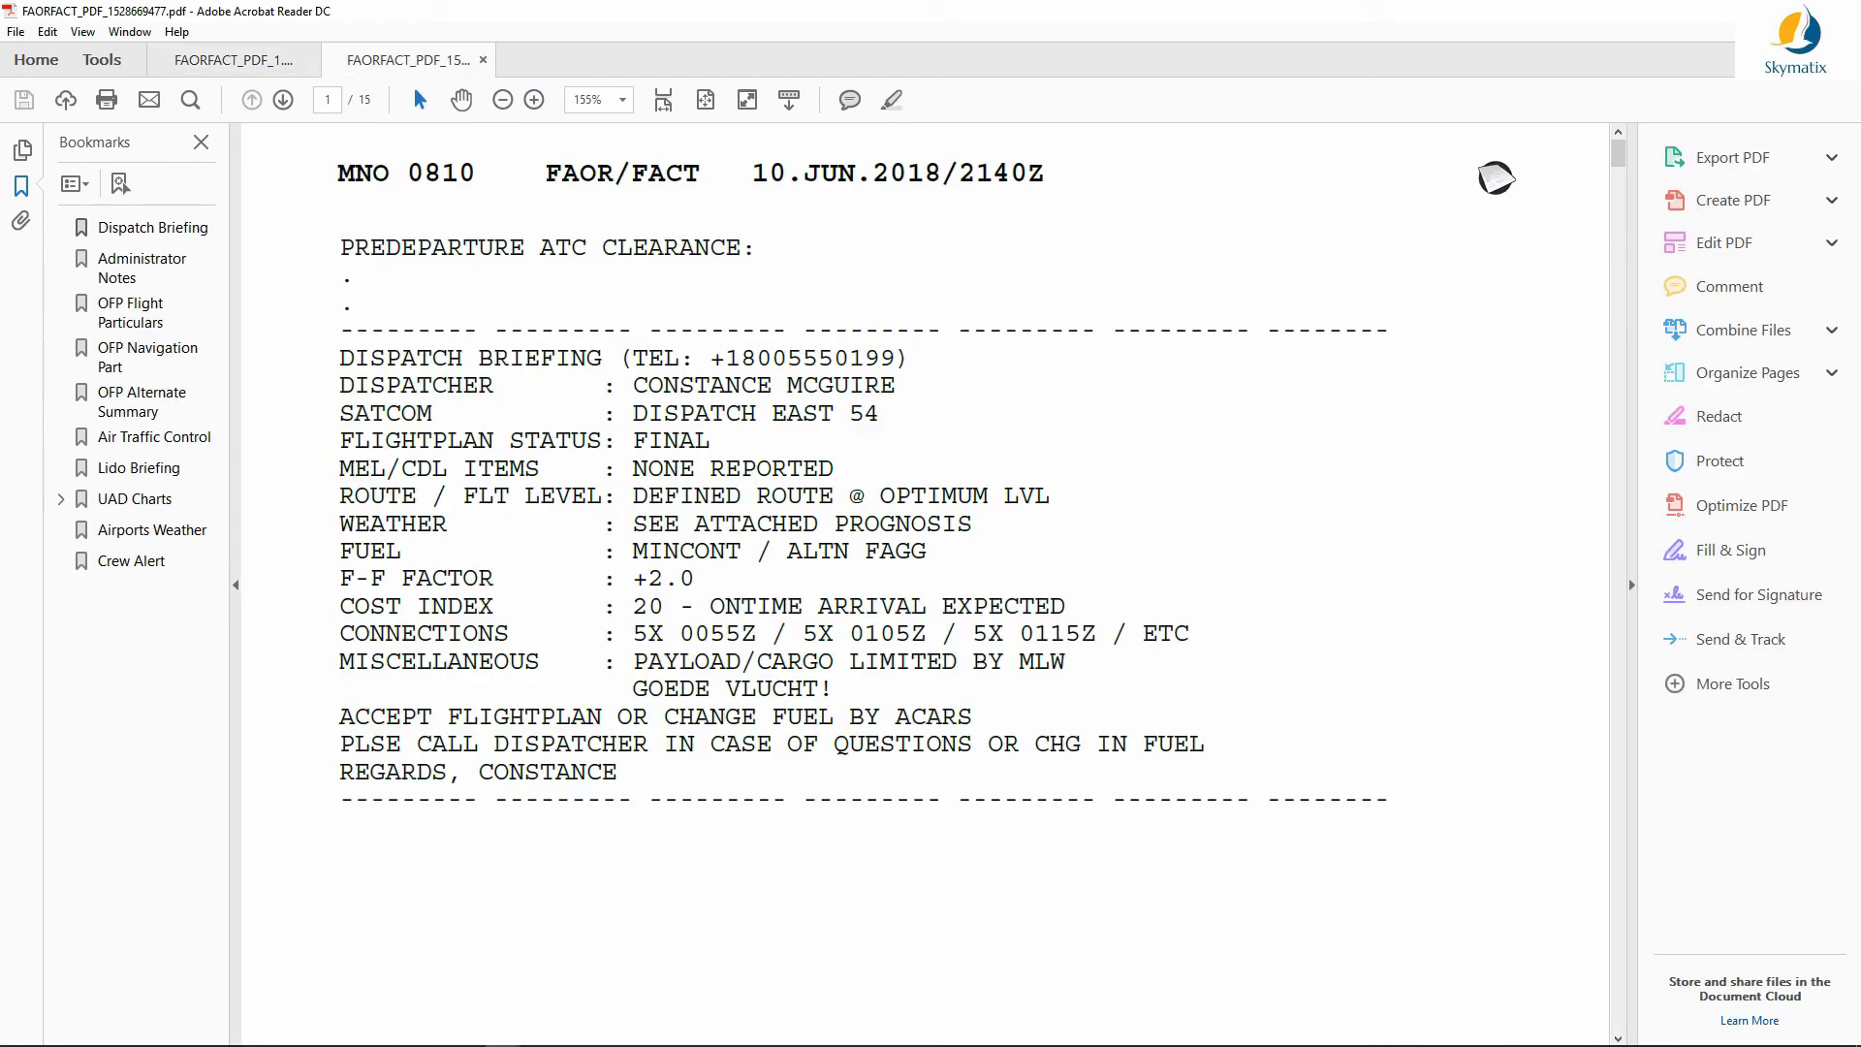
pyautogui.hotkey('shift', 'F4')
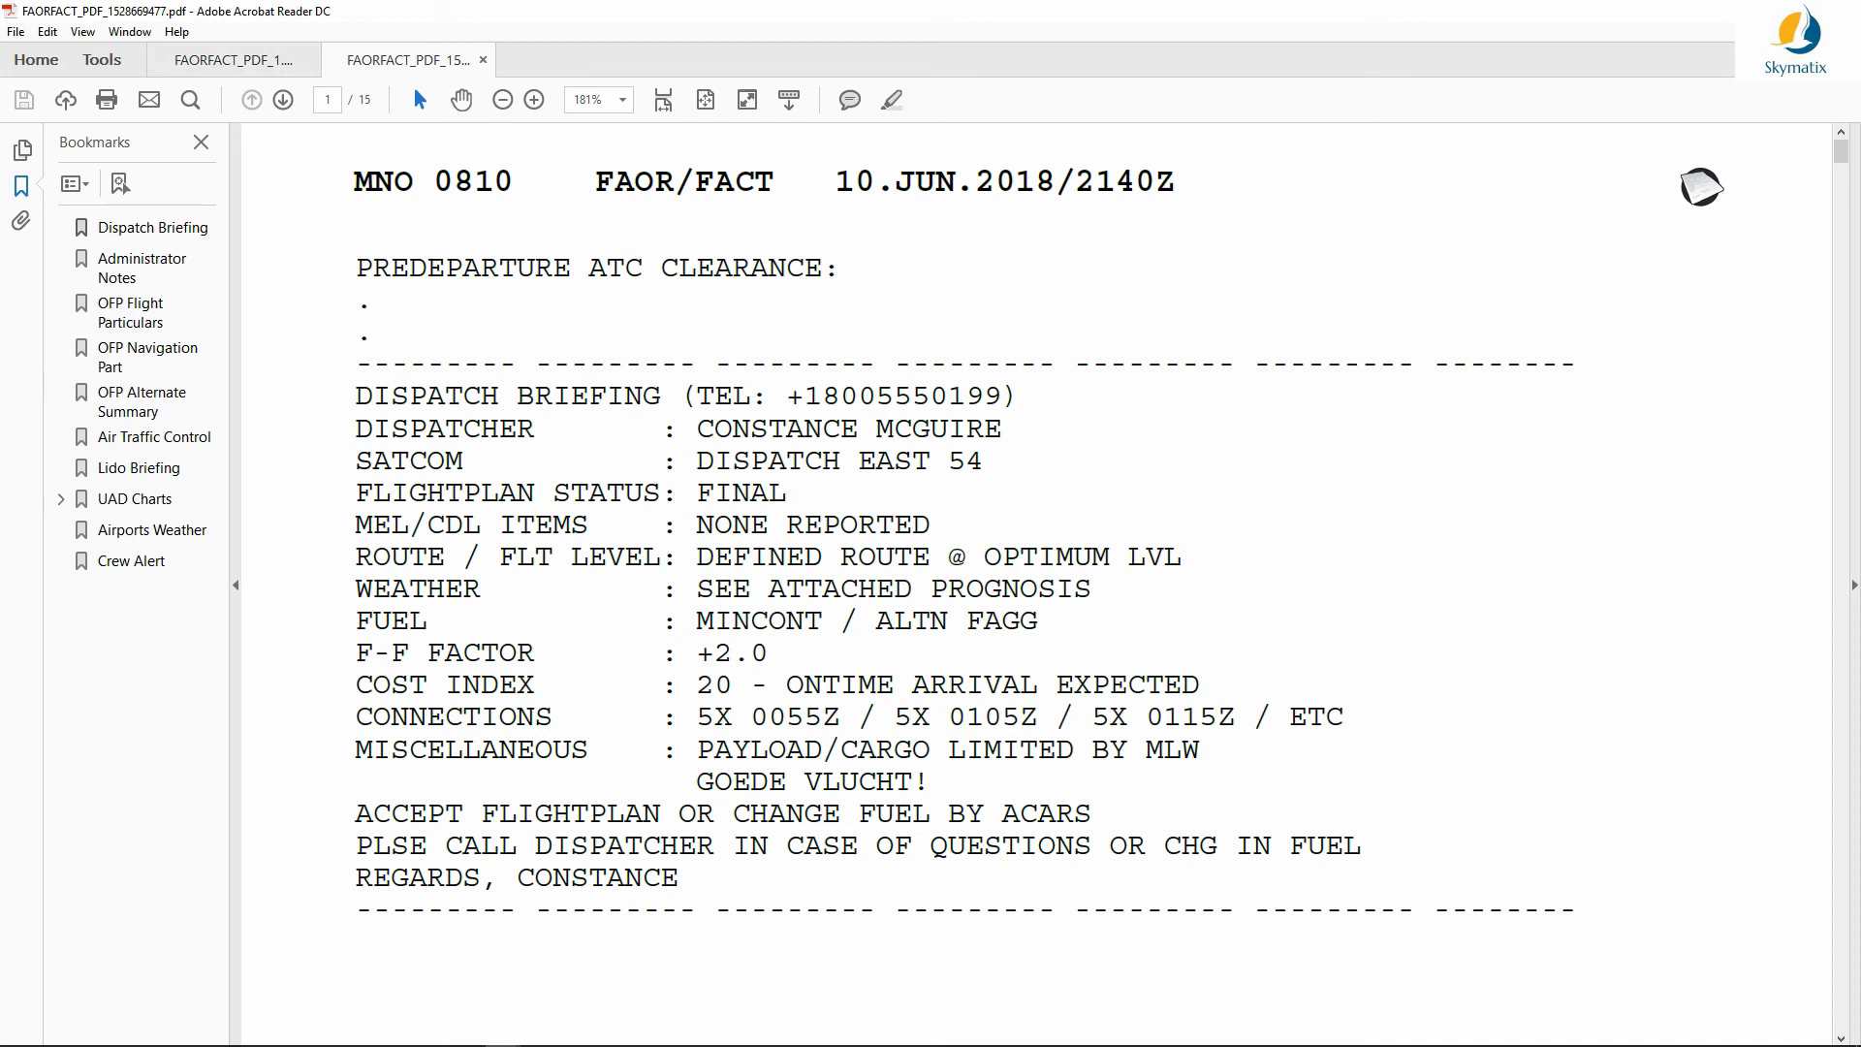
pyautogui.click(142, 268)
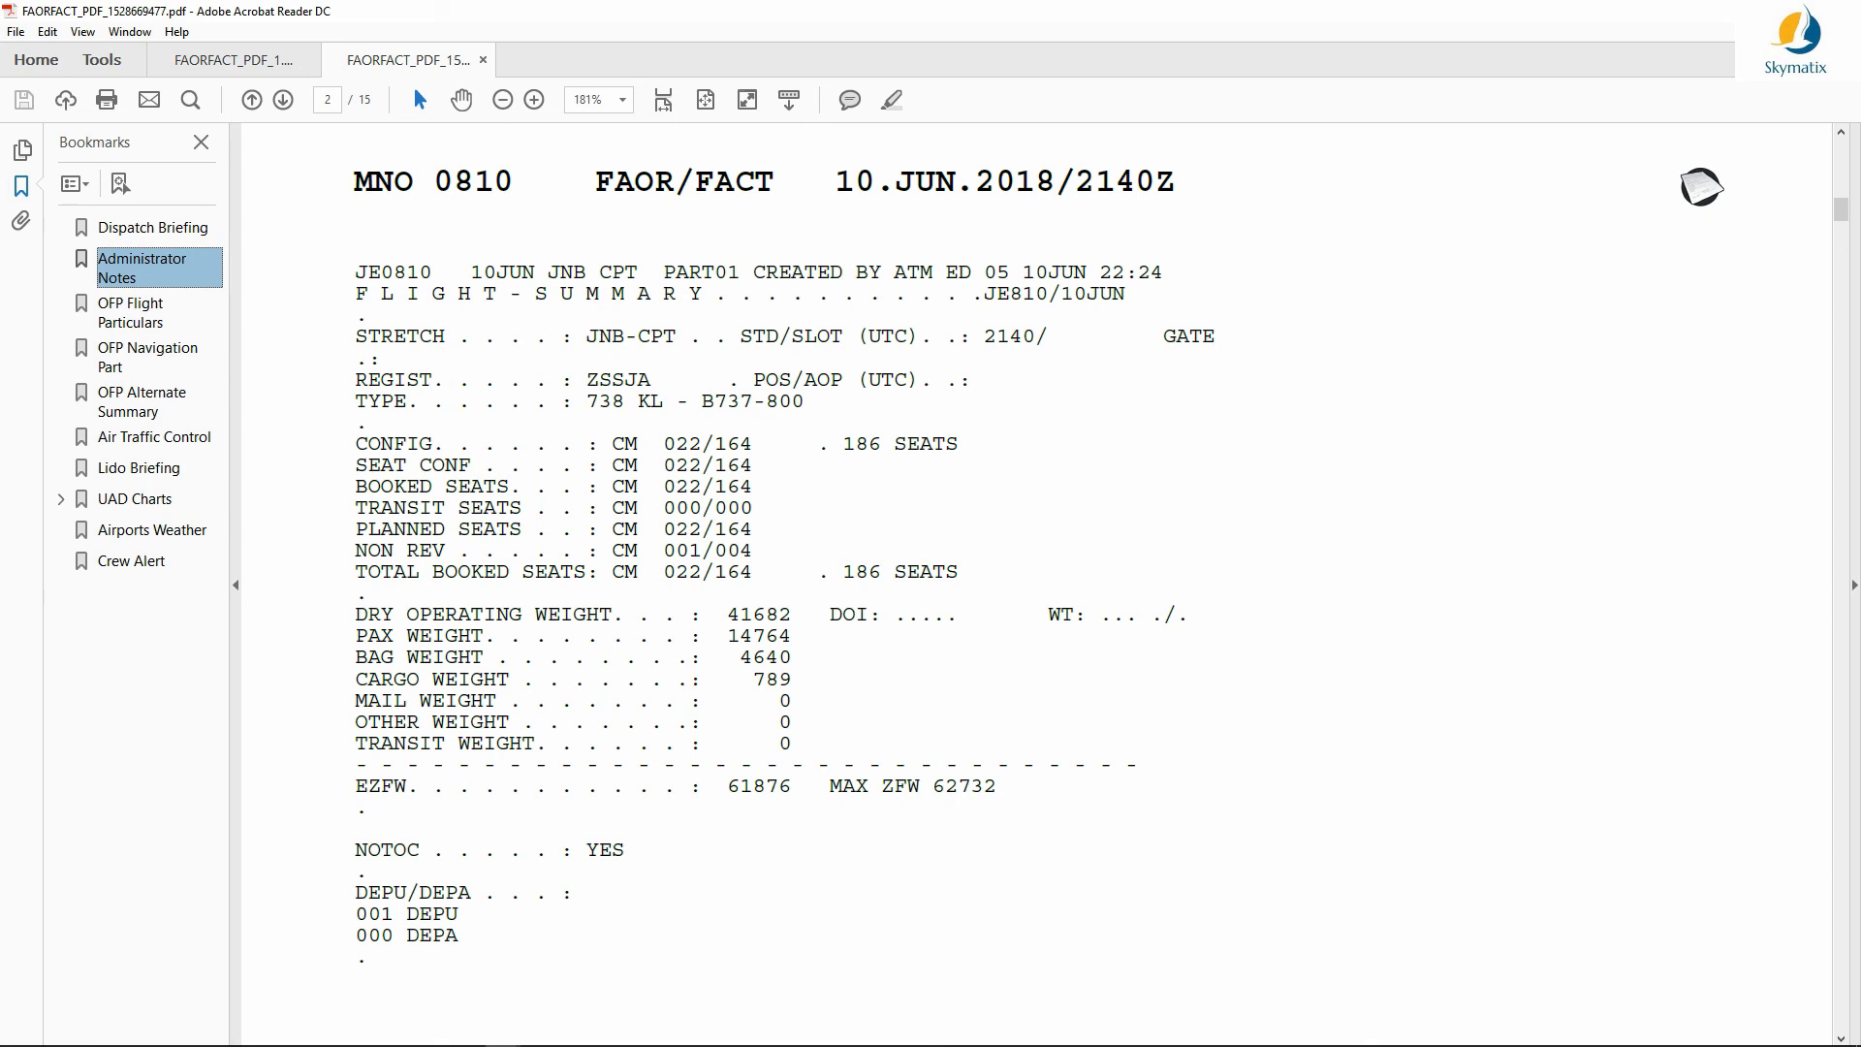
# Step: Look through the bookmarked sections of FAORFACT_PDF_1.pdf and return to its ATC Flight Plan section
pyautogui.hotkey('ctrl', 'Tab')
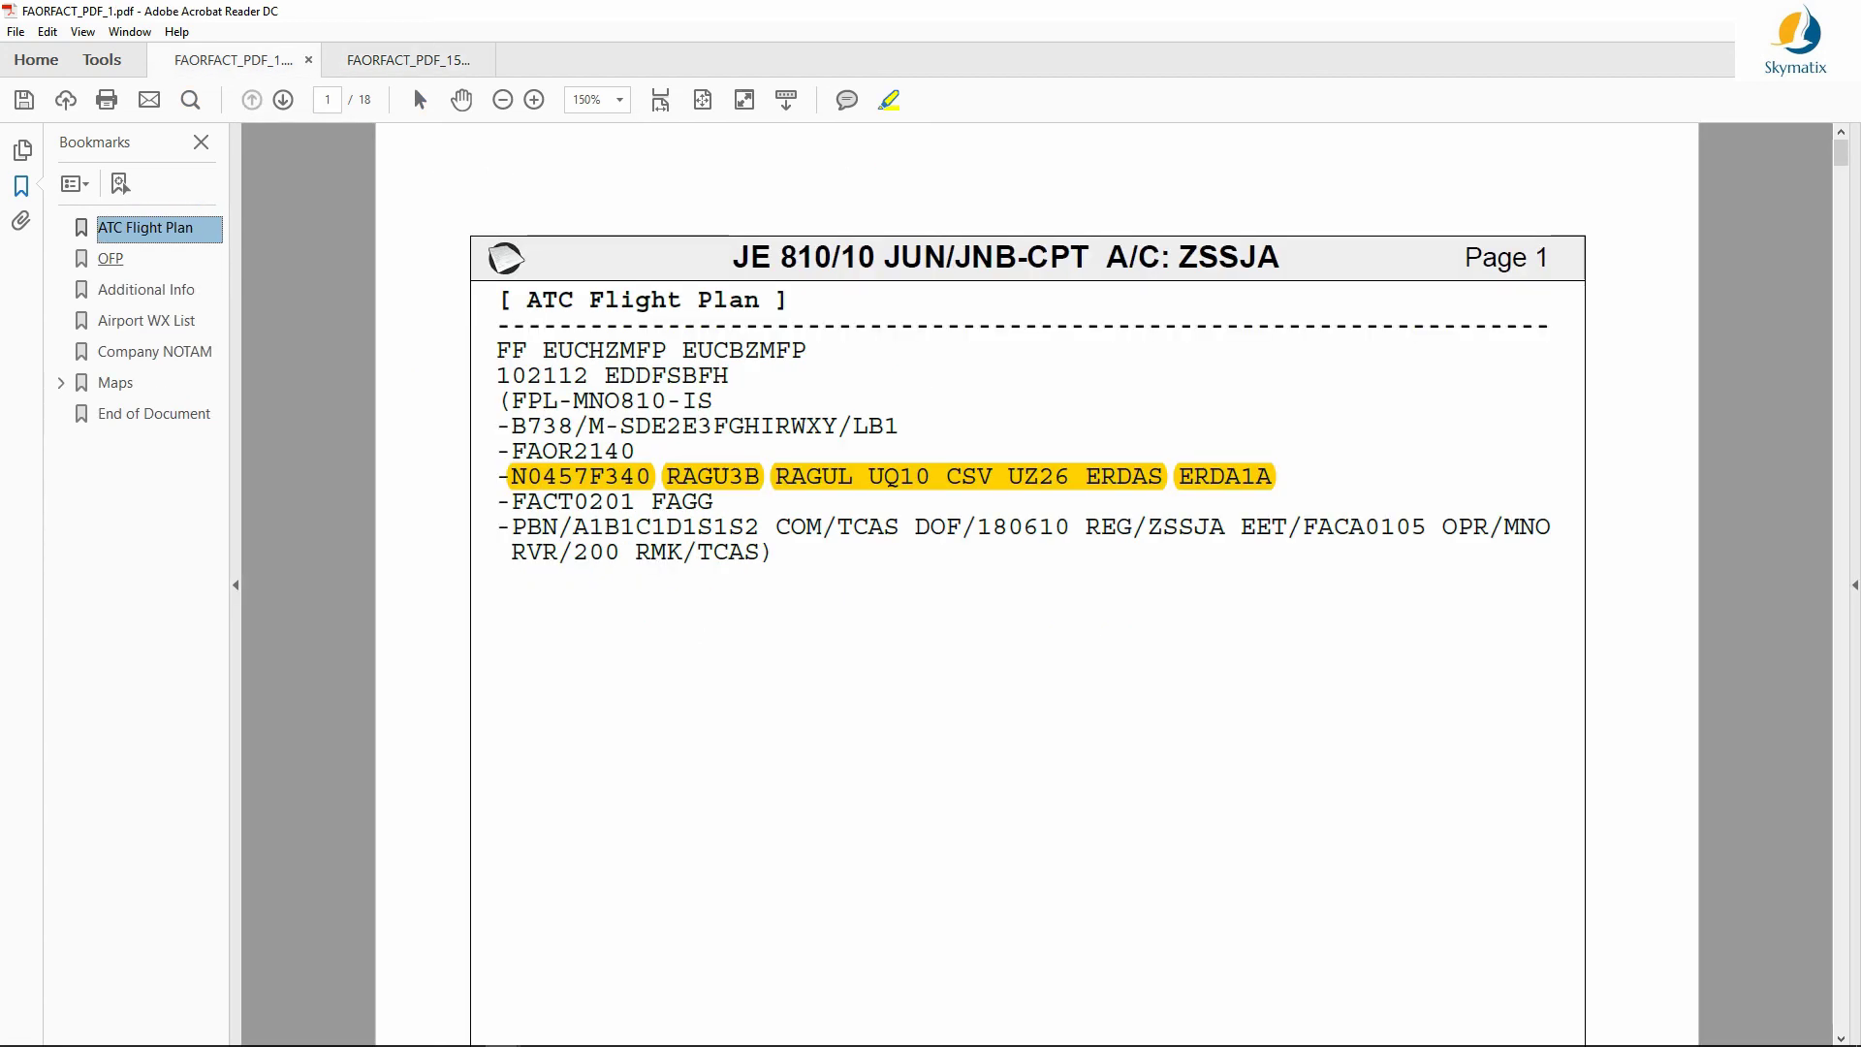
pyautogui.press('Down')
pyautogui.press('Down')
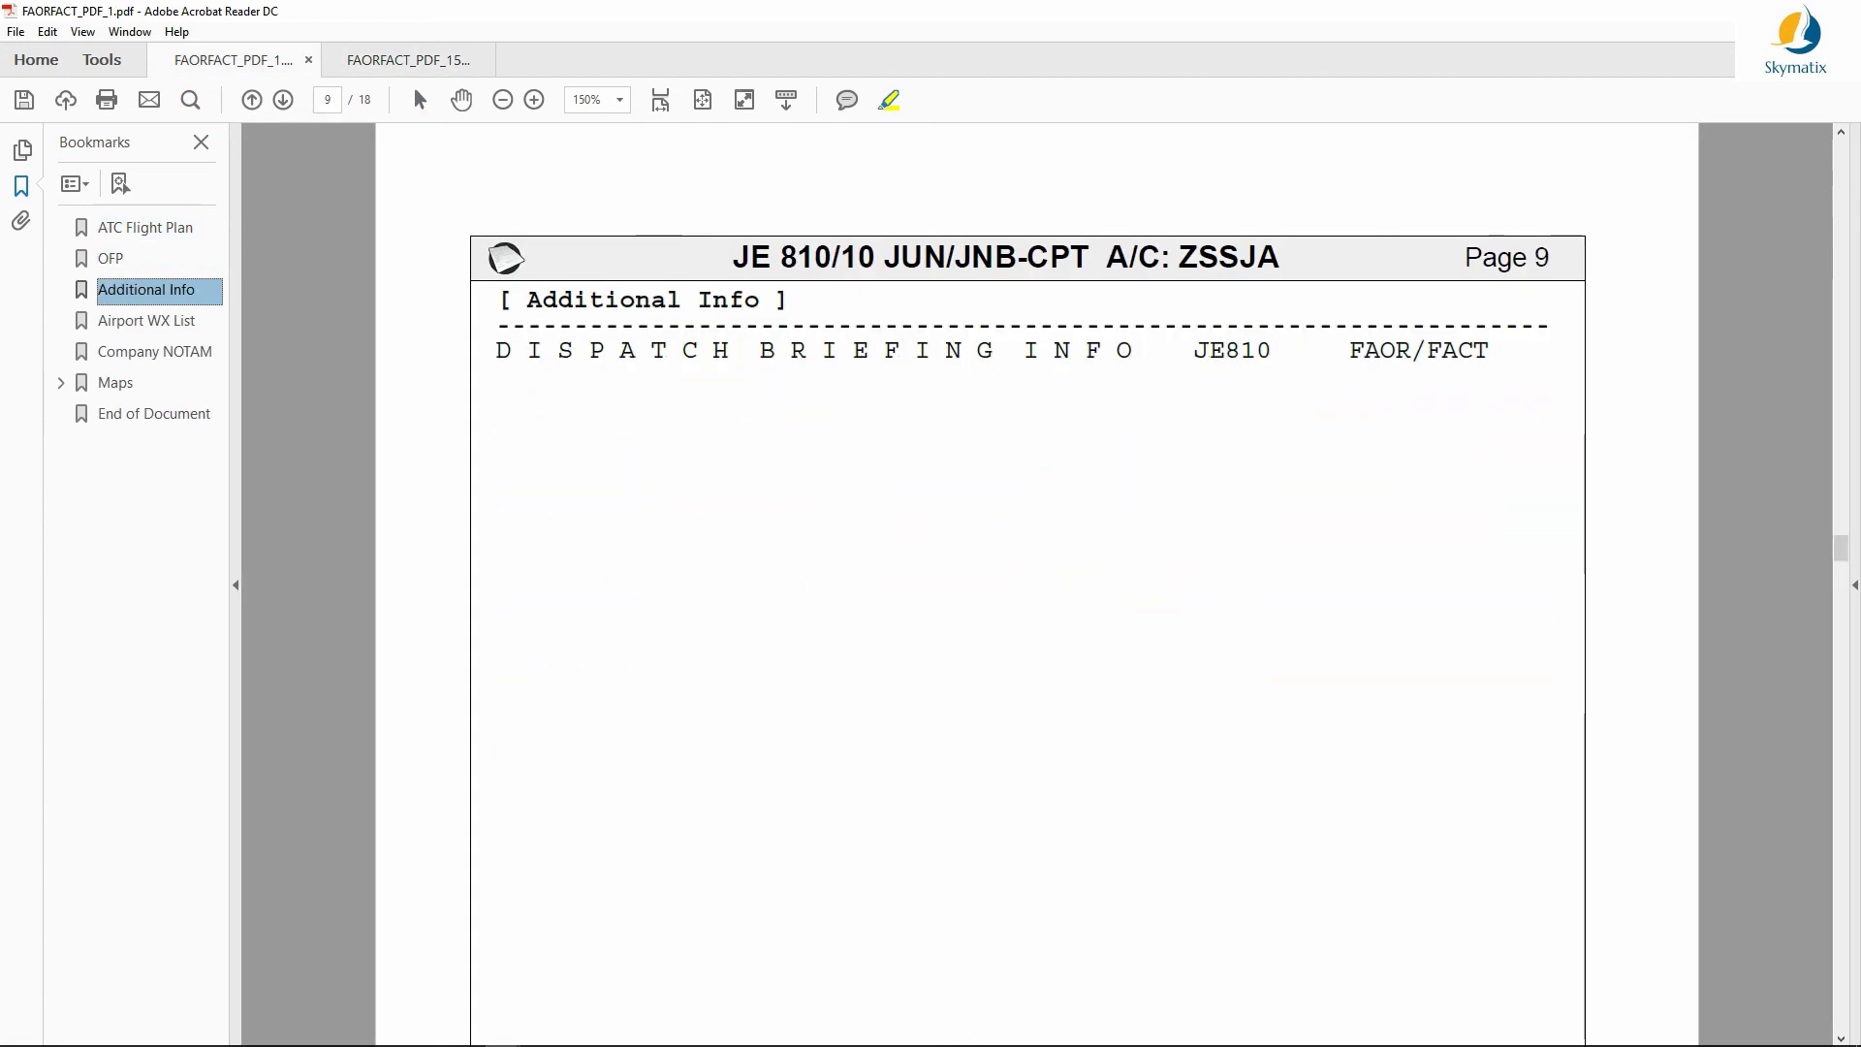
pyautogui.press('Down')
pyautogui.press('Down')
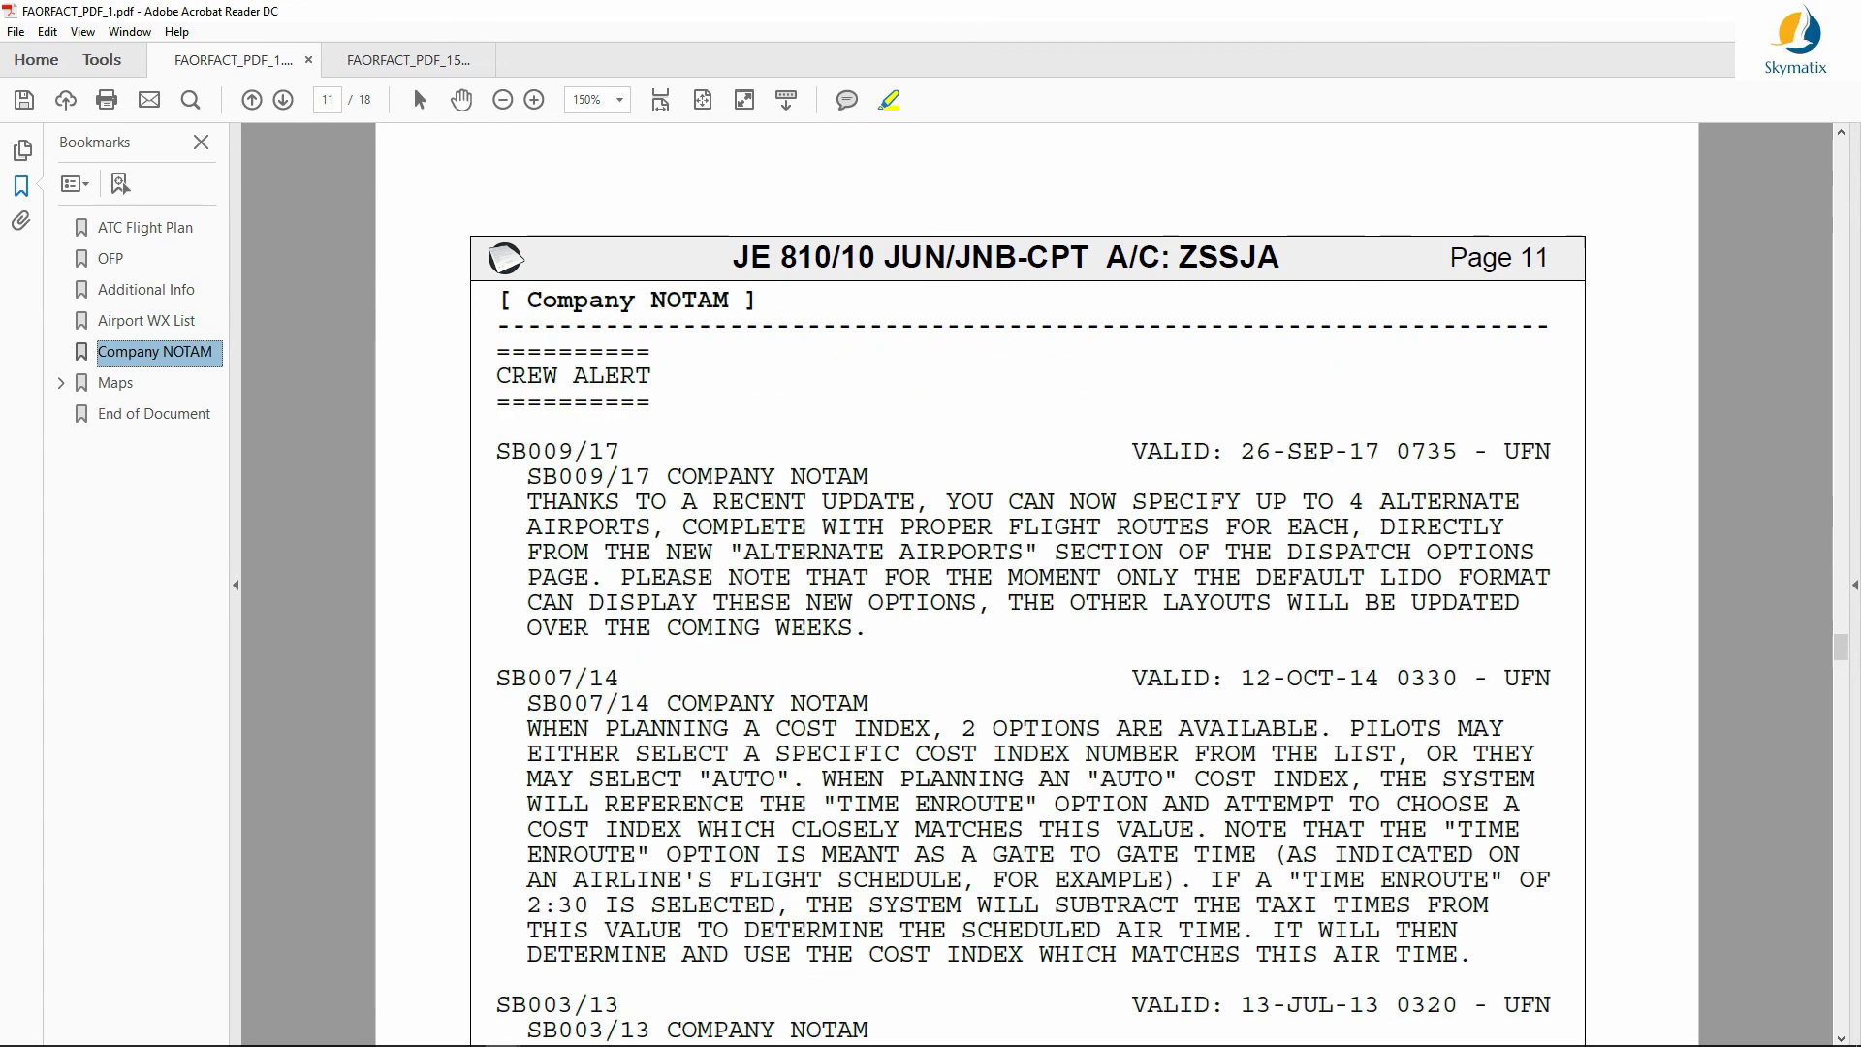
pyautogui.press('Down')
pyautogui.press('Down')
pyautogui.press('Home')
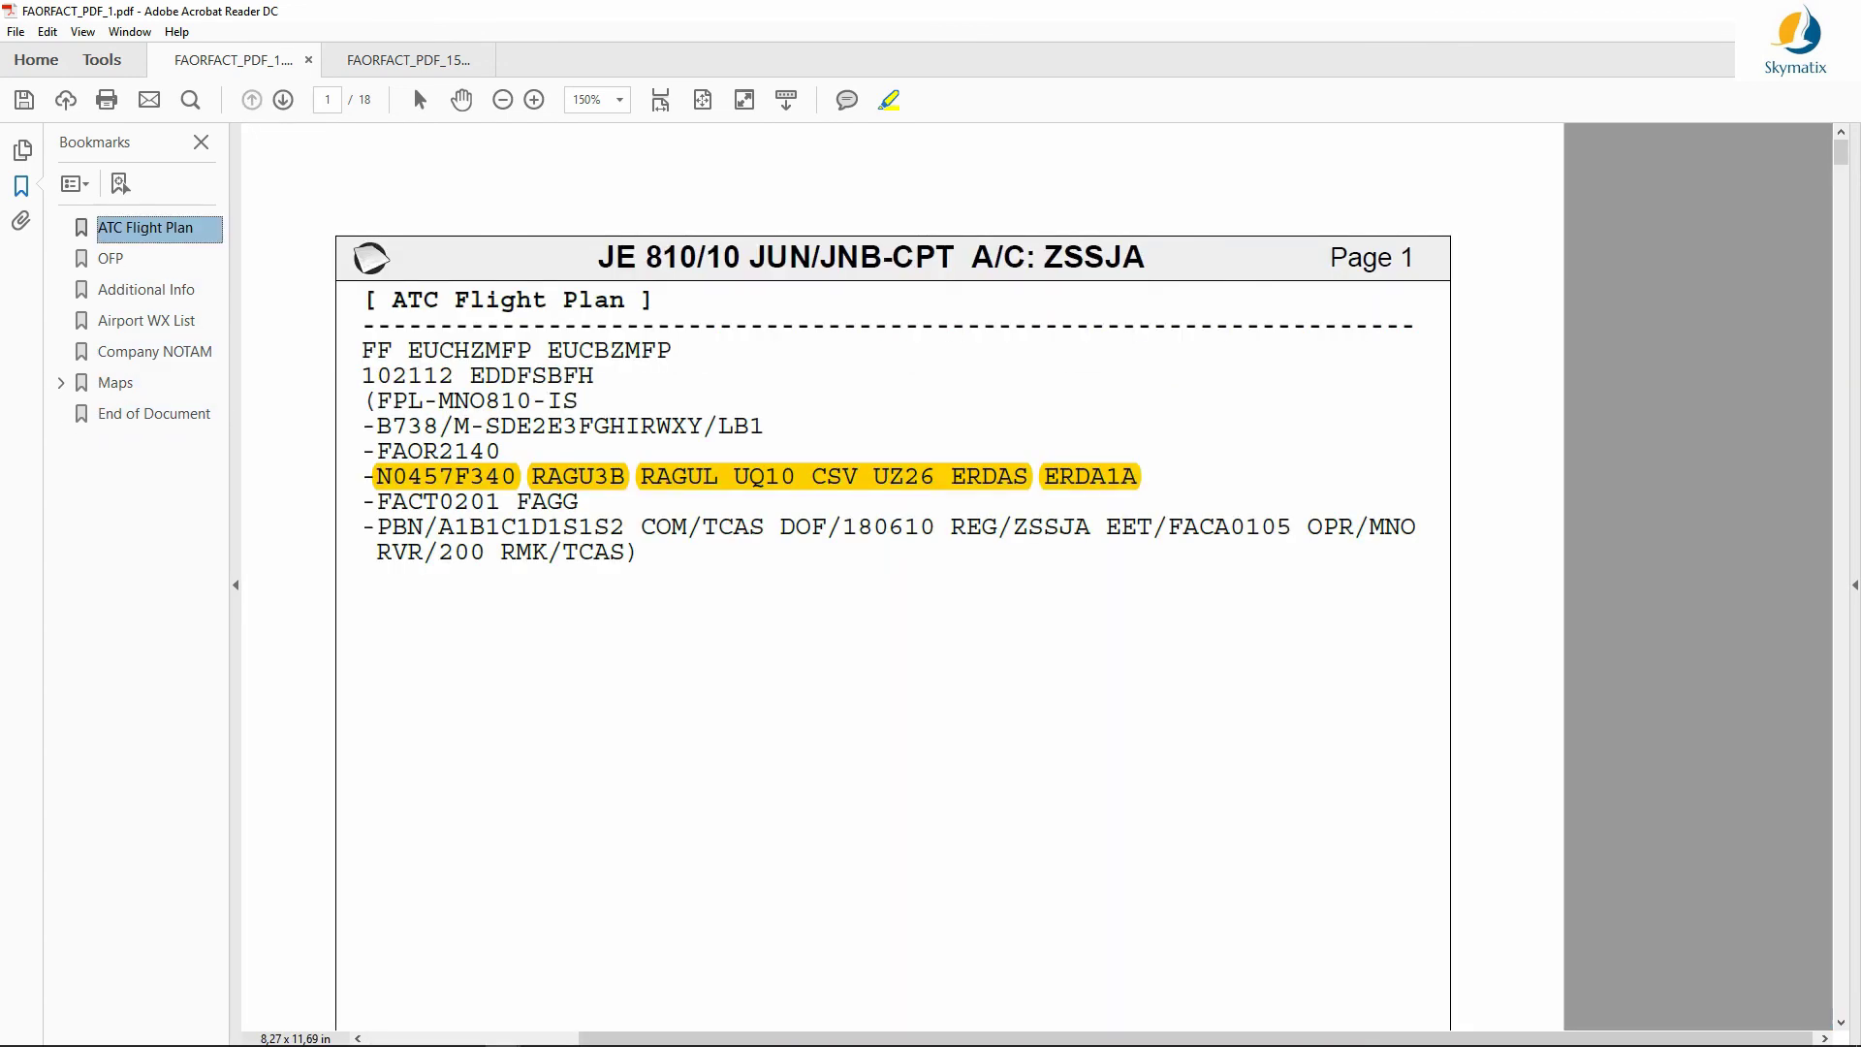
# Step: Select the cargo weight line in the Administrator Notes of FAORFACT_PDF_1528669477.pdf
pyautogui.hotkey('ctrl', 'Tab')
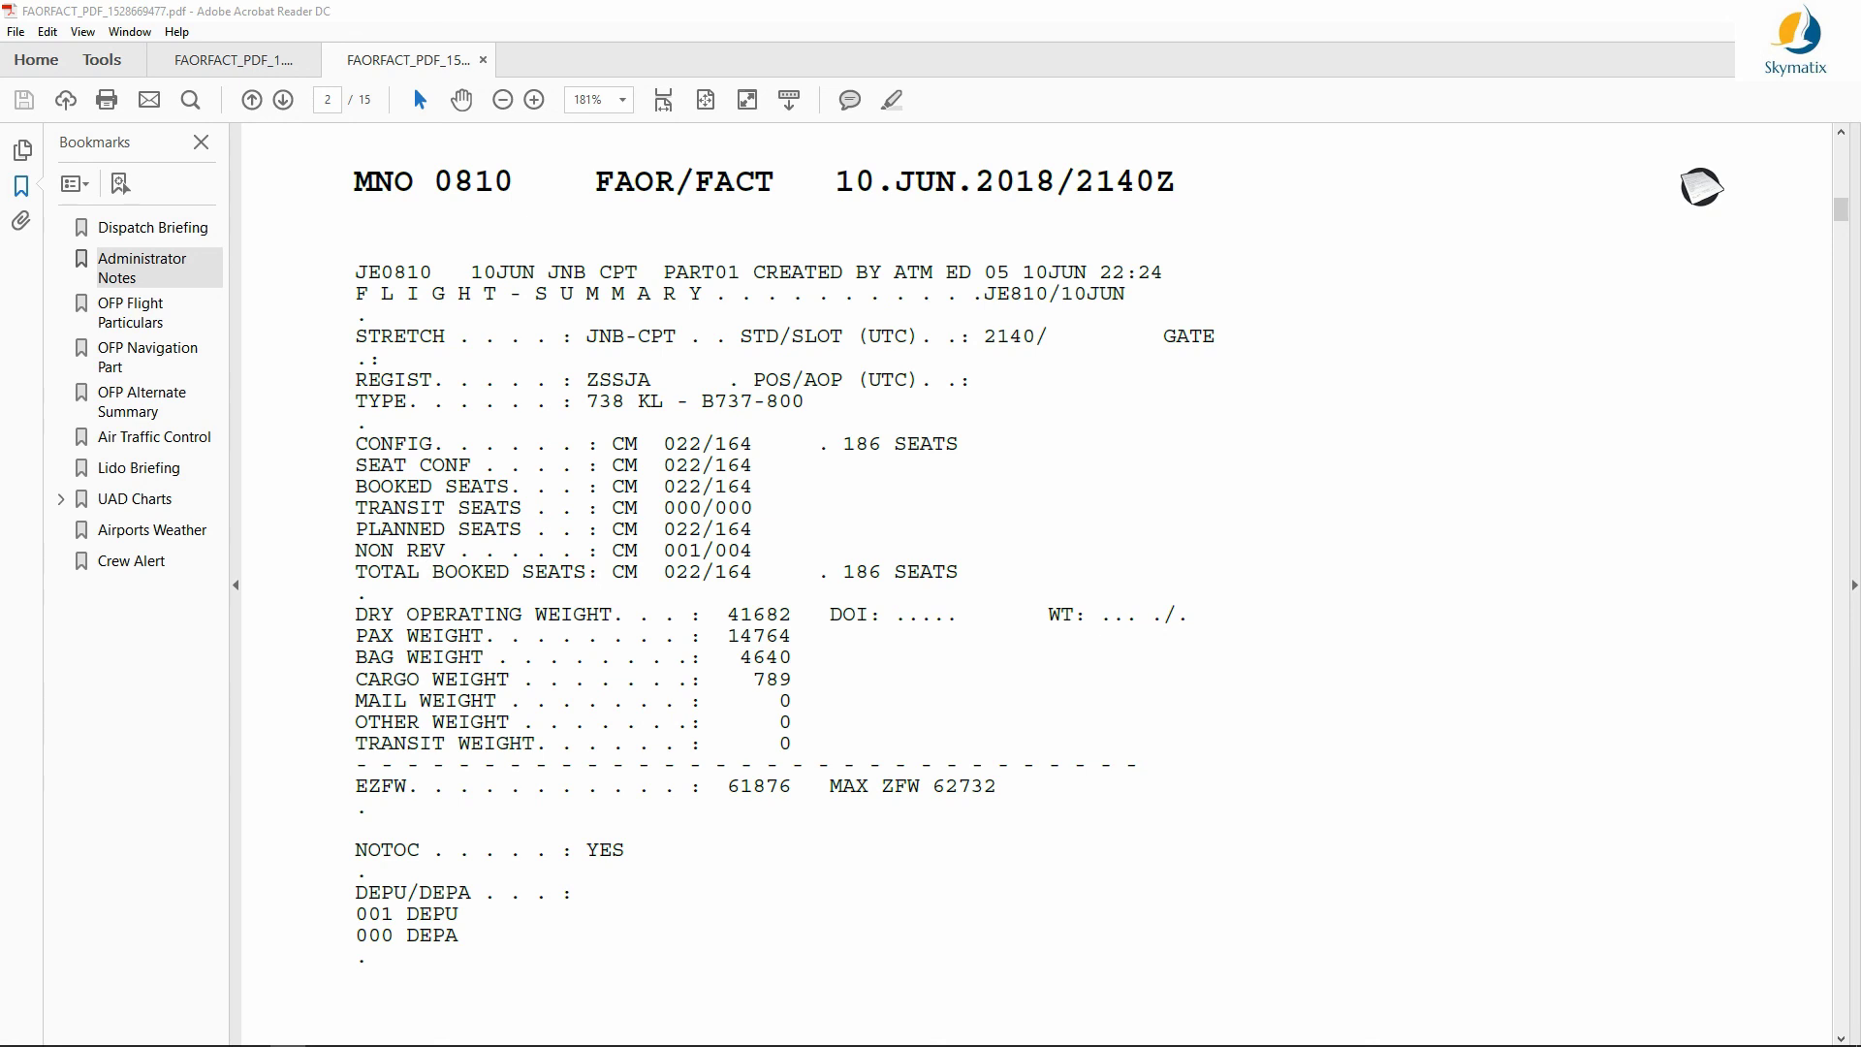
pyautogui.moveTo(355, 679); pyautogui.dragTo(792, 684)
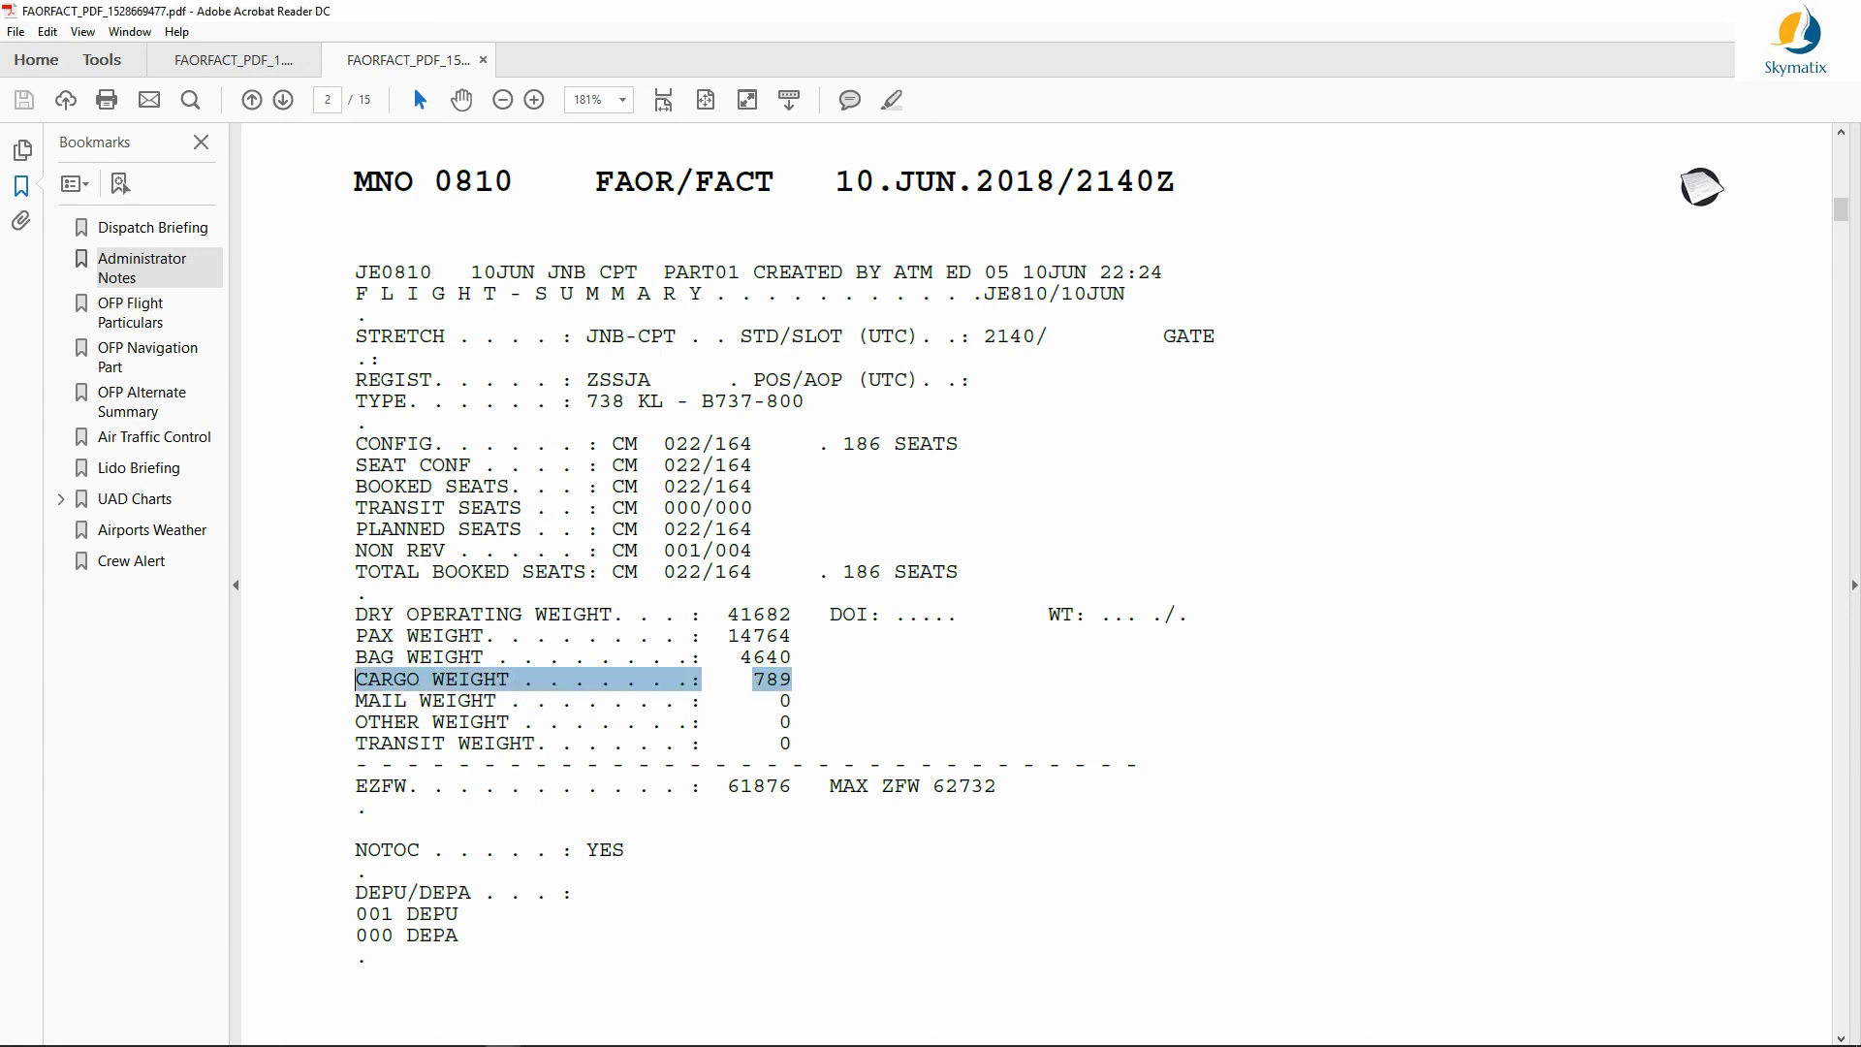